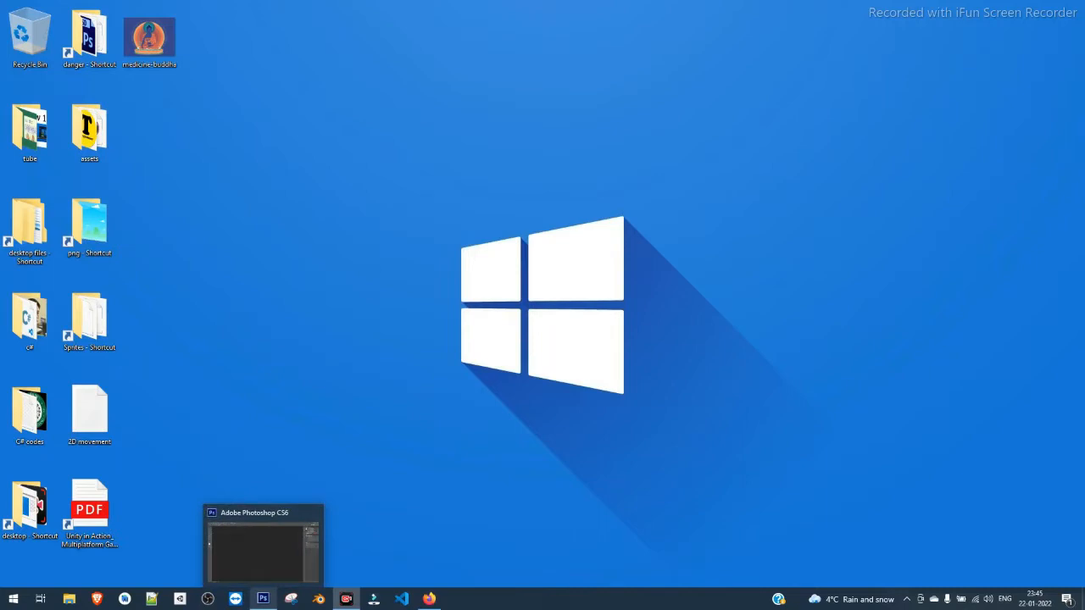
Switch to Adobe Photoshop CS6, refreshing the desktop in between.
click(263, 598)
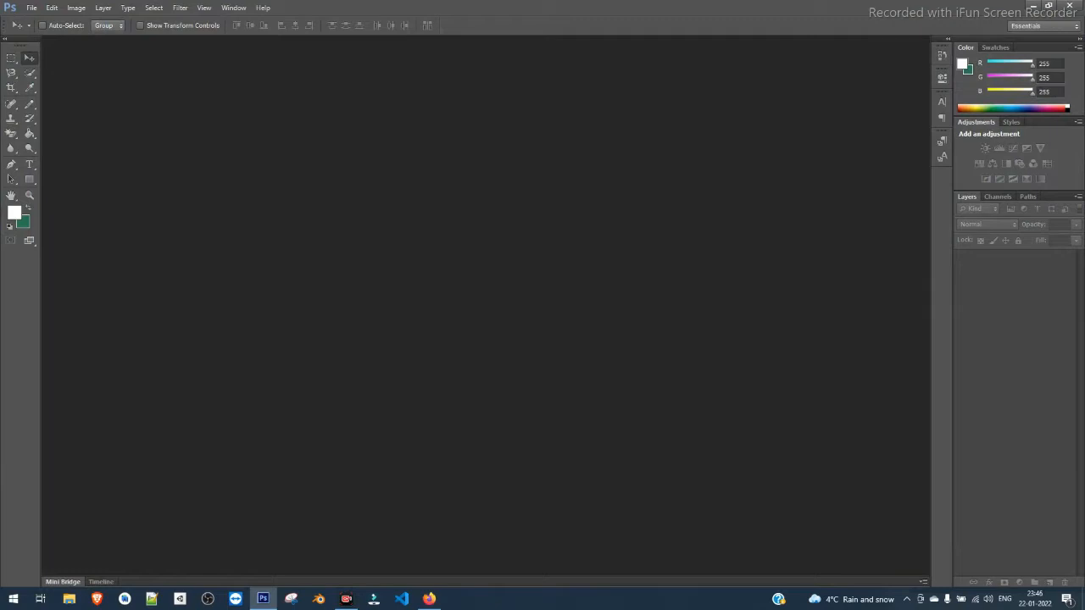
click(1031, 4)
right_click(378, 226)
click(409, 259)
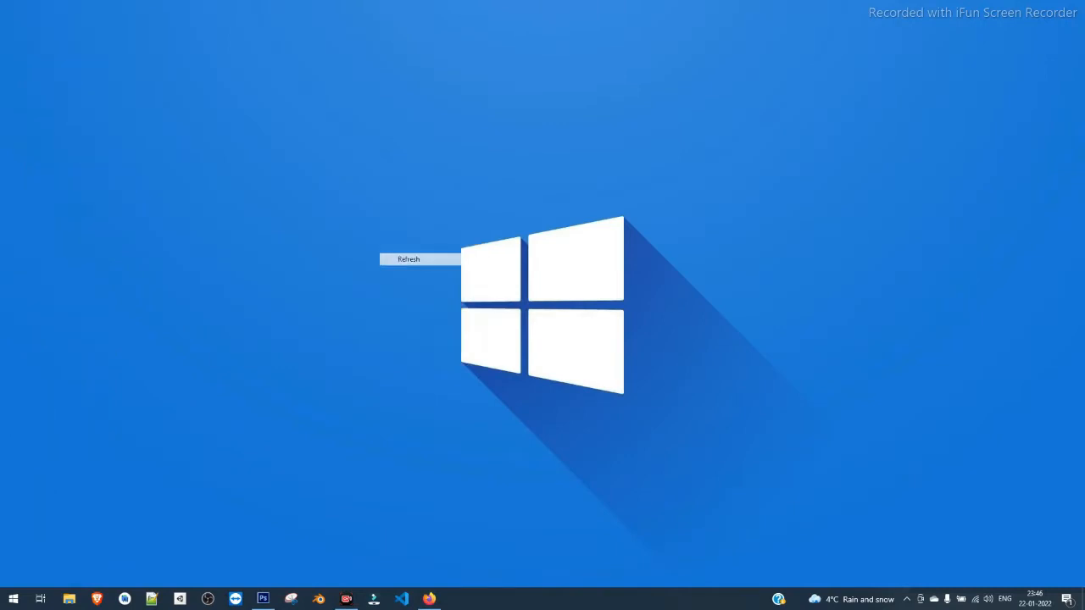
click(263, 599)
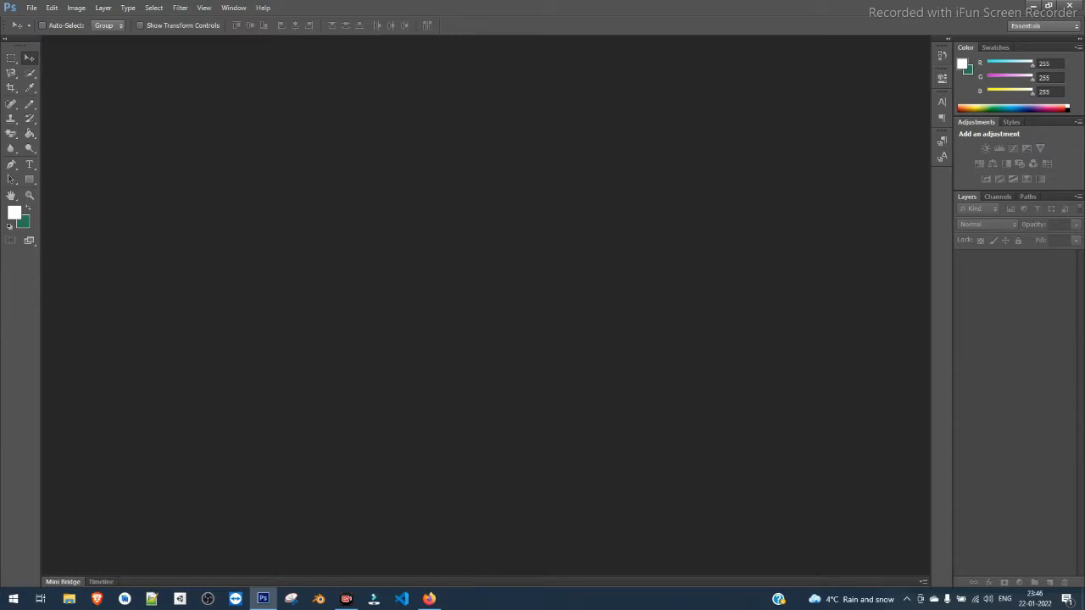
click(346, 599)
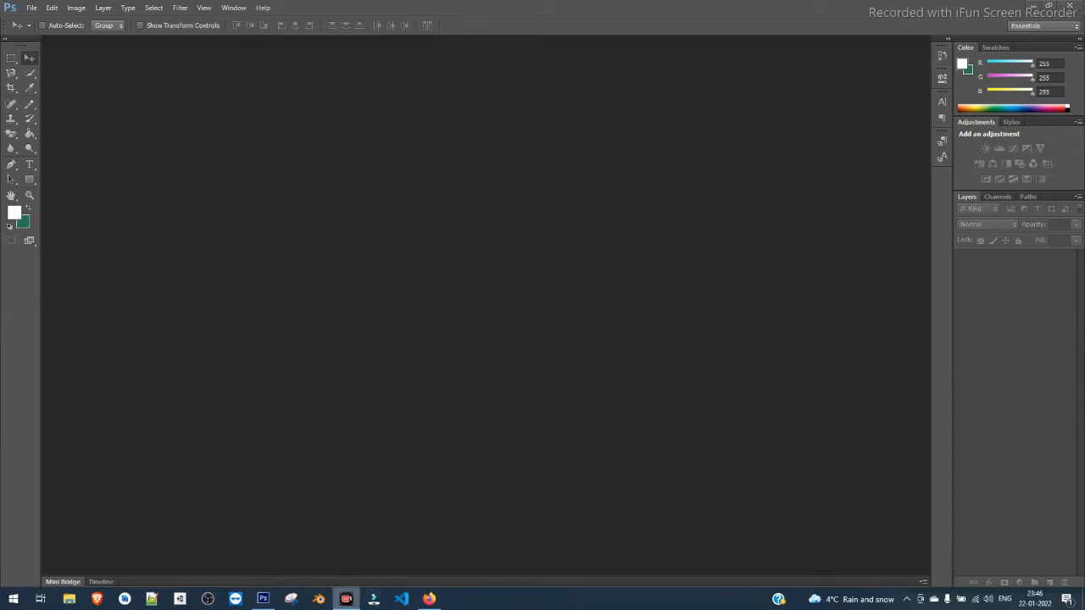
click(346, 599)
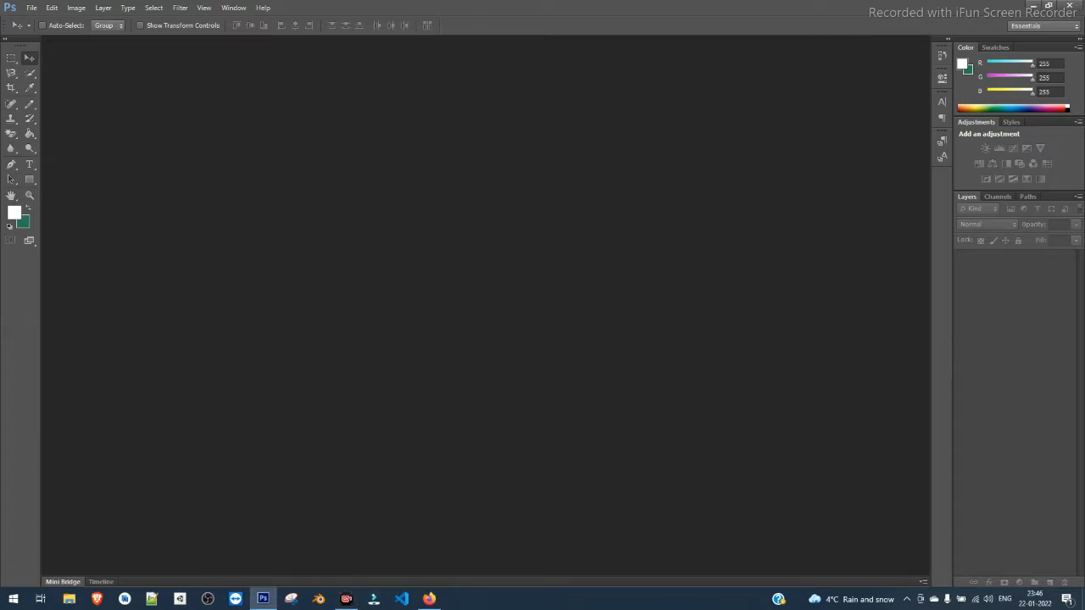
View the program's About Photoshop information and close it.
click(263, 8)
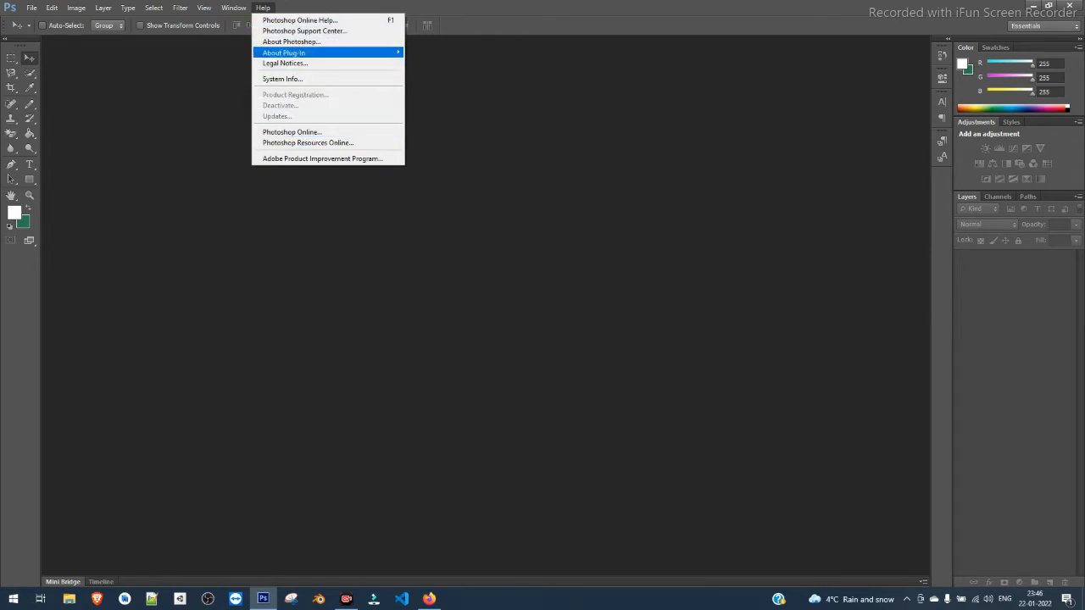
click(291, 42)
key(Escape)
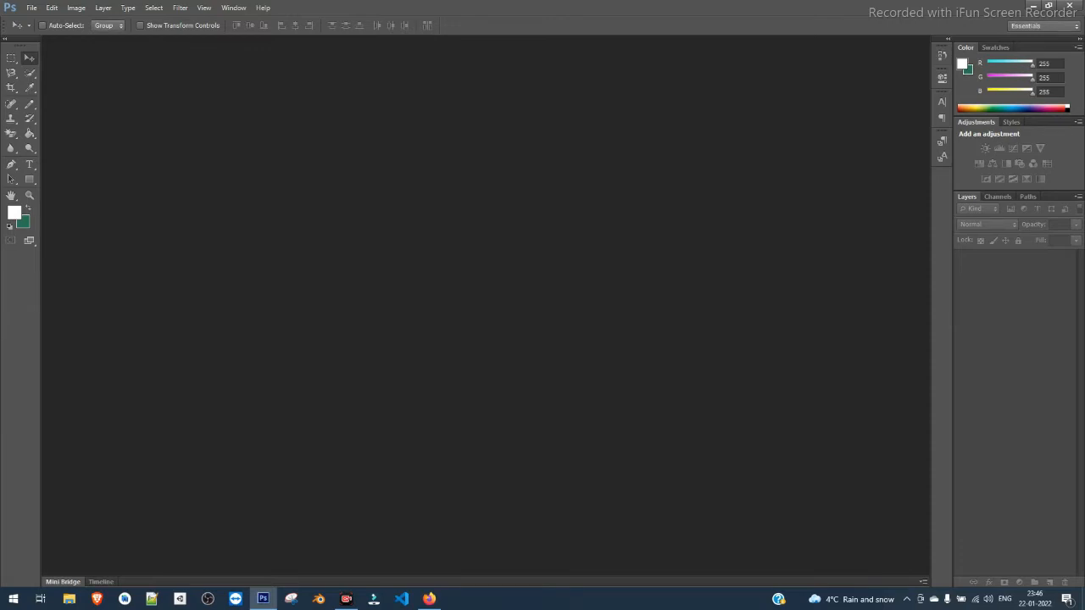
Create a new A4 document from the International Paper preset, 210 x 297 mm at 300 pixels/inch with a white background.
click(11, 57)
click(28, 58)
click(32, 7)
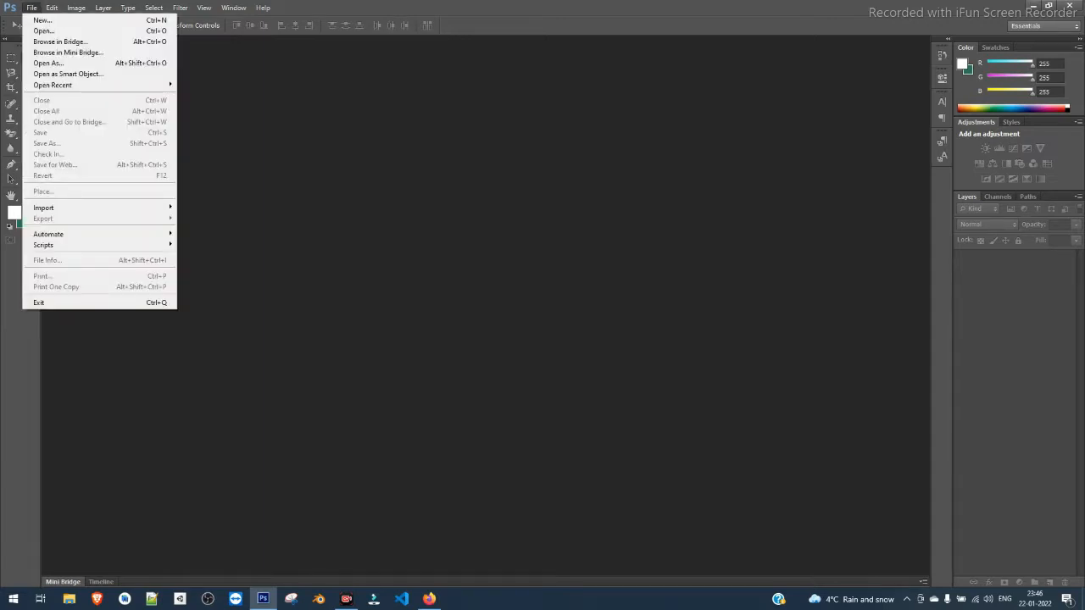
click(42, 21)
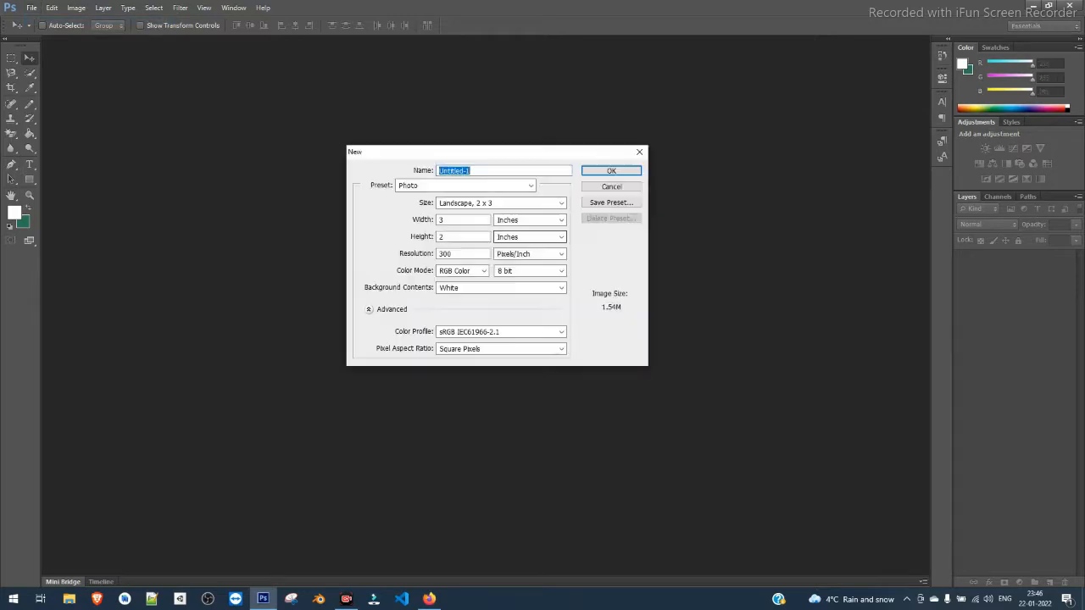
click(517, 186)
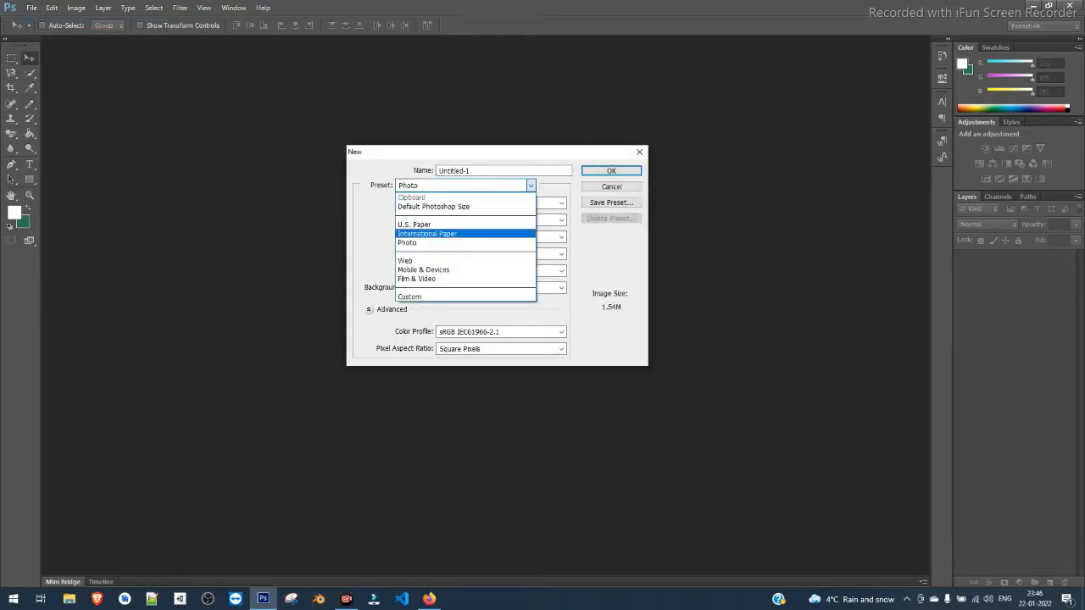
key(Return)
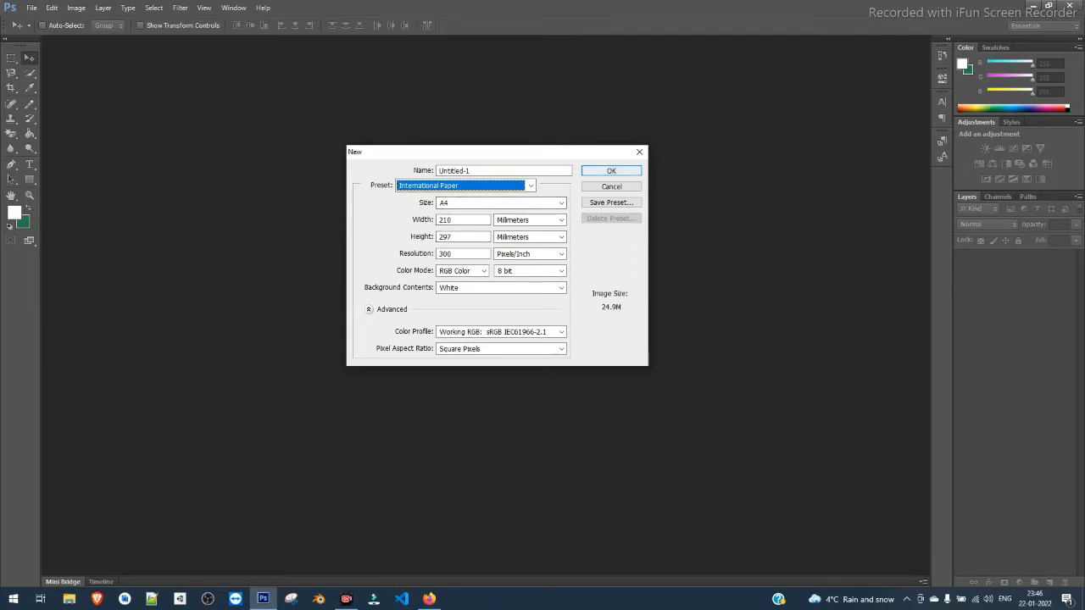
key(Return)
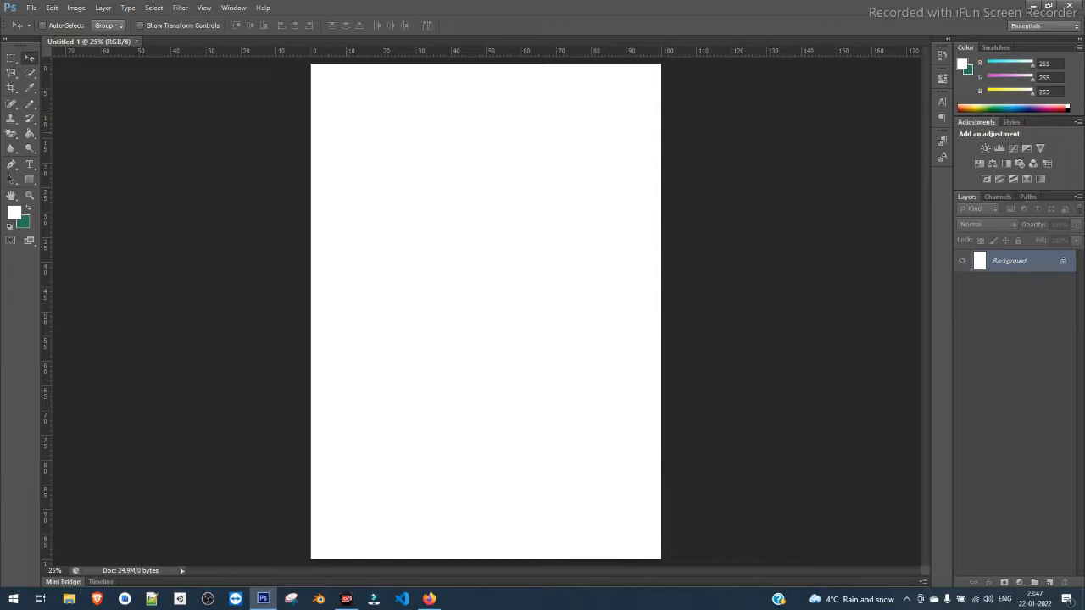
Add the title text "LIVE CONCERT AT TIPA" near the top of the page.
click(11, 57)
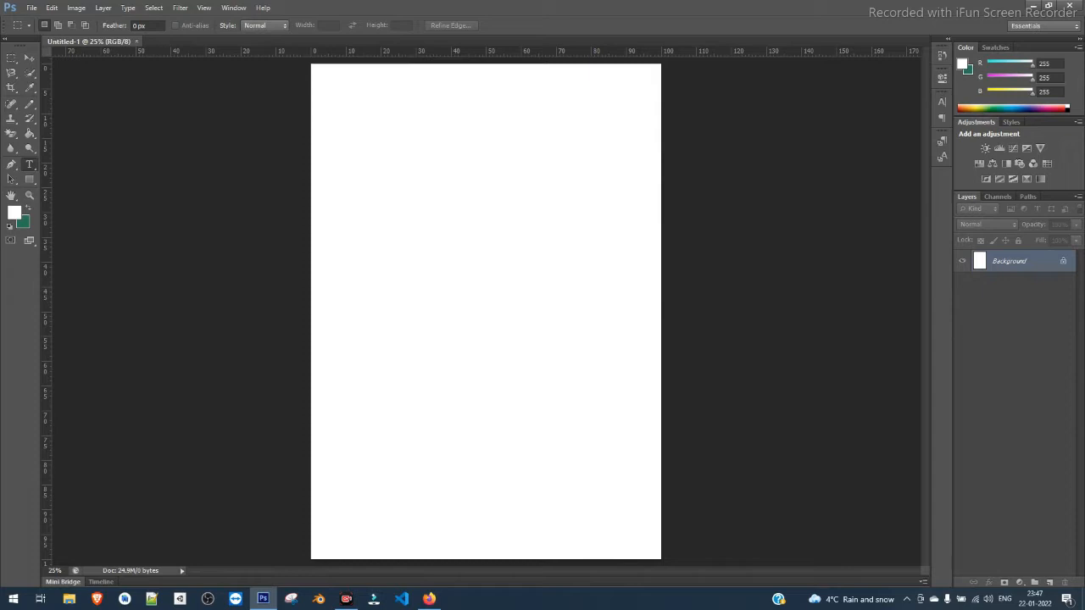
click(29, 164)
click(373, 133)
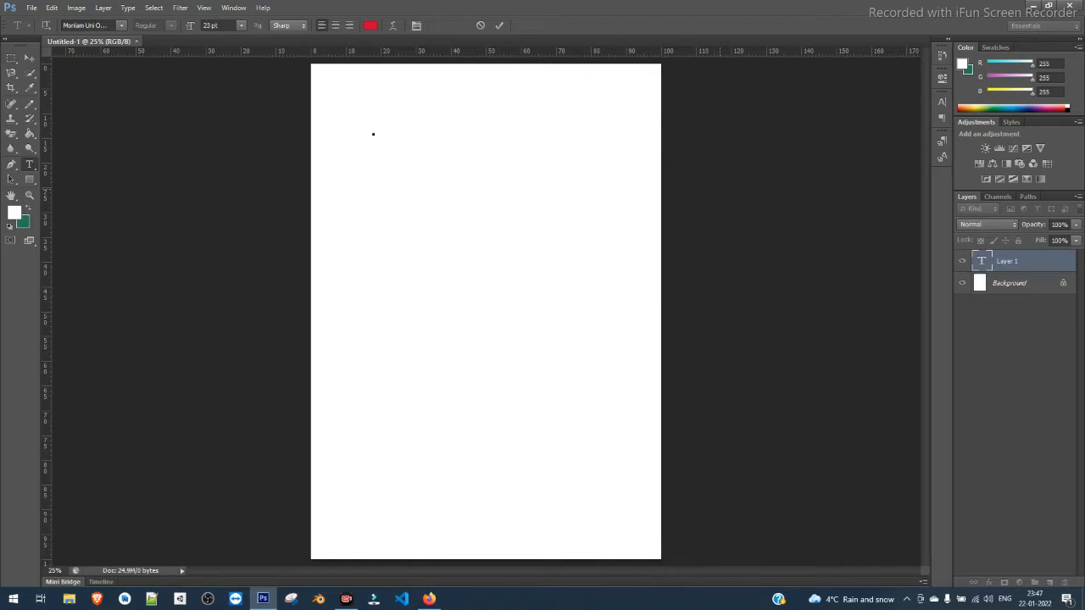
text(T)
text(enzin)
key(BackSpace)
key(BackSpace)
key(BackSpace)
key(BackSpace)
key(BackSpace)
key(BackSpace)
text(LIVE CONCERT AT TIPA)
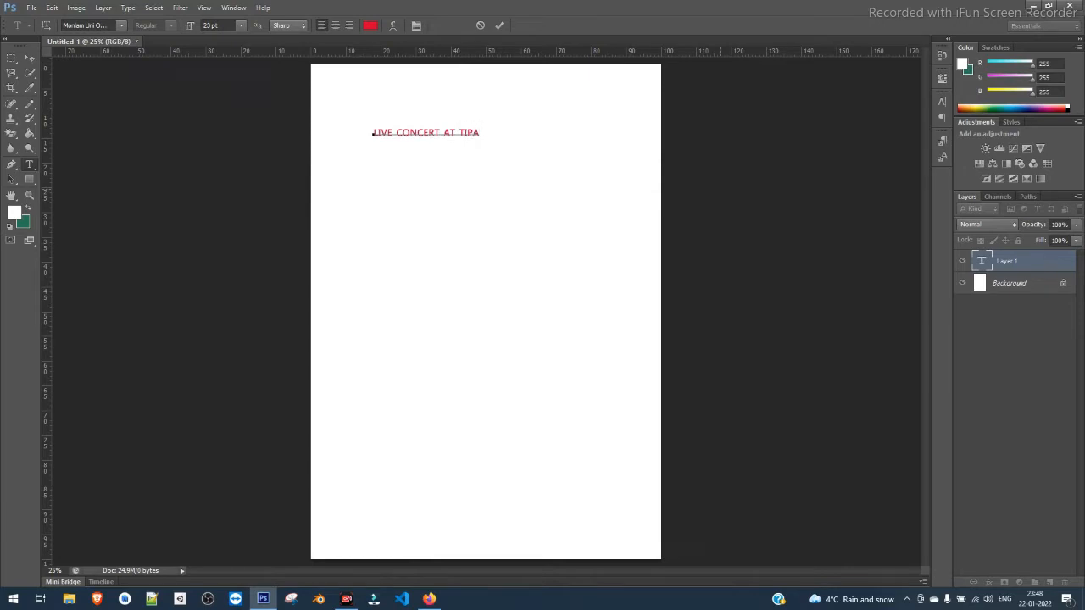
Enlarge the title text to 51 pt and move it up so it sits centred near the page's upper edge.
key(ctrl+a)
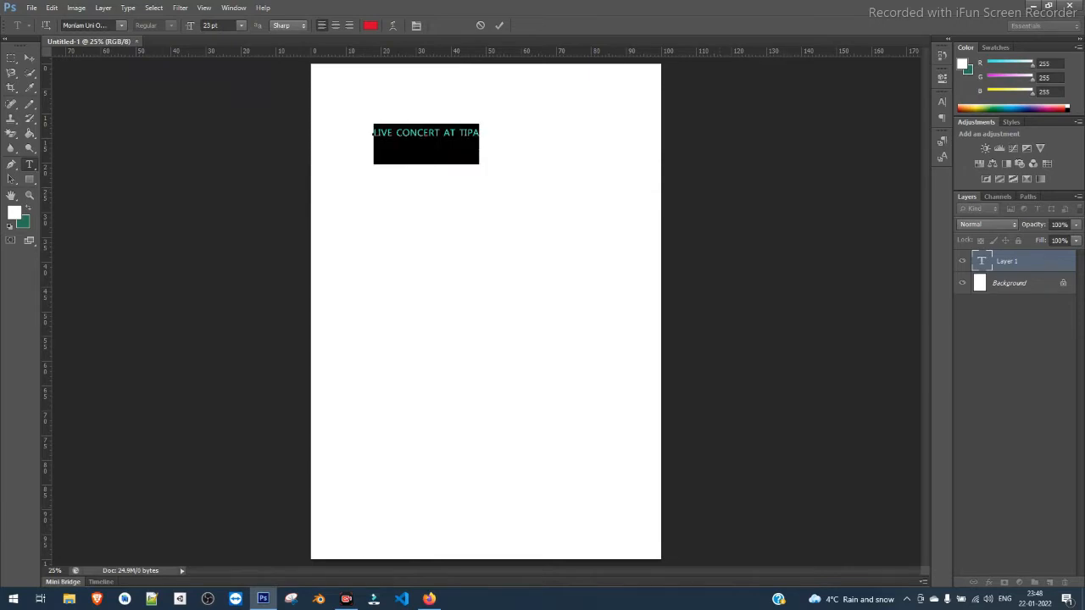
click(219, 25)
key(Up)
key(Up)
key(Up)
key(Up)
key(Up)
key(Up)
key(Up)
key(Up)
key(Up)
key(Up)
key(Up)
key(Up)
key(Up)
key(Up)
key(Up)
key(Up)
key(Up)
key(Up)
key(Up)
key(Up)
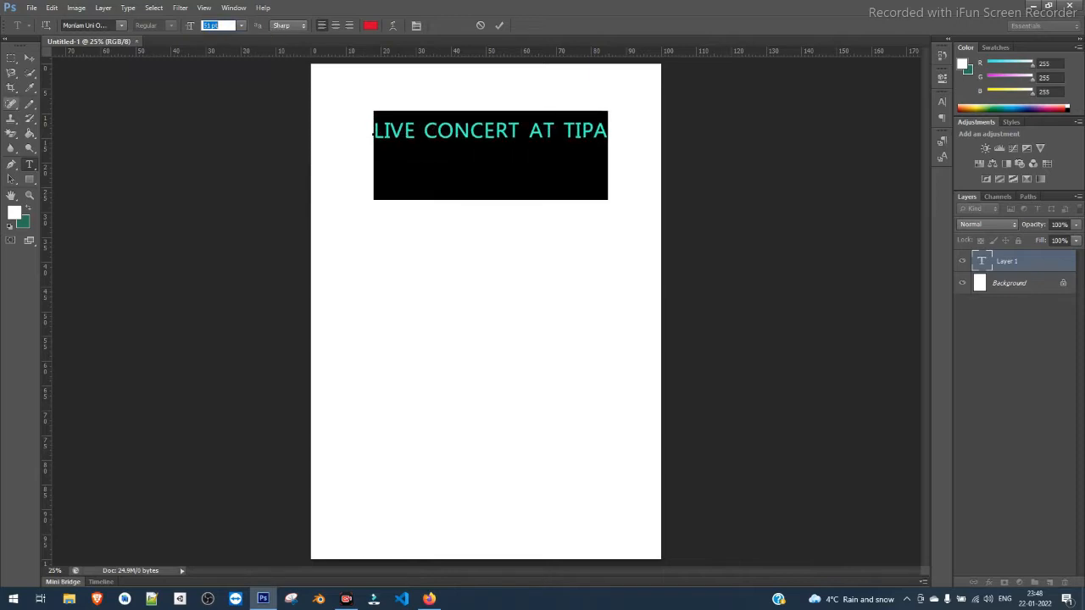
click(30, 58)
drag(432, 132, 428, 109)
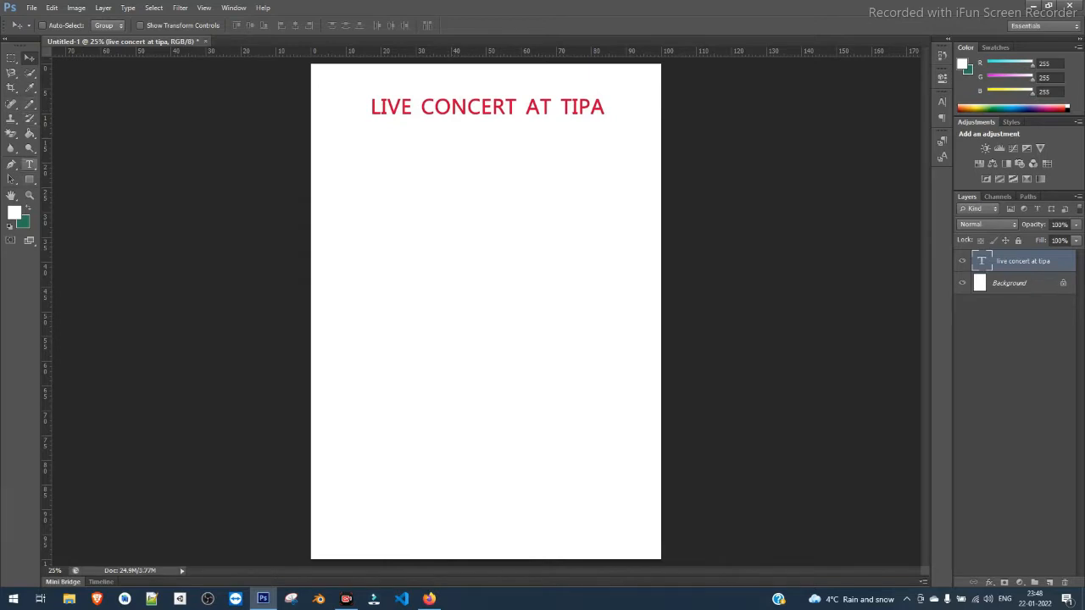
Draw a thin rectangular marquee just under the title, as wide as the text, and try to fill it on the text layer.
click(30, 104)
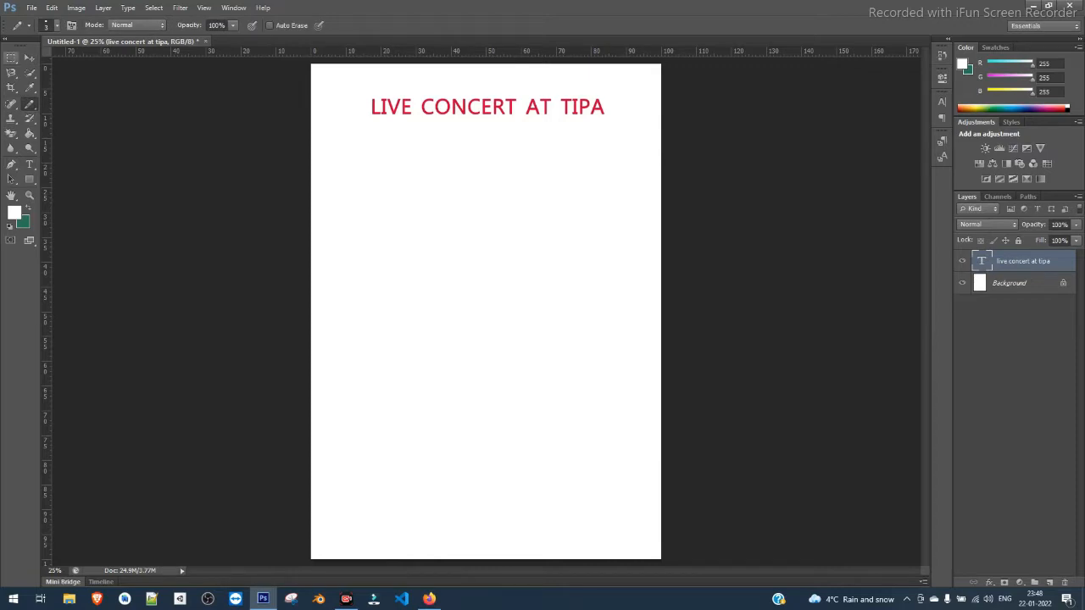
click(11, 57)
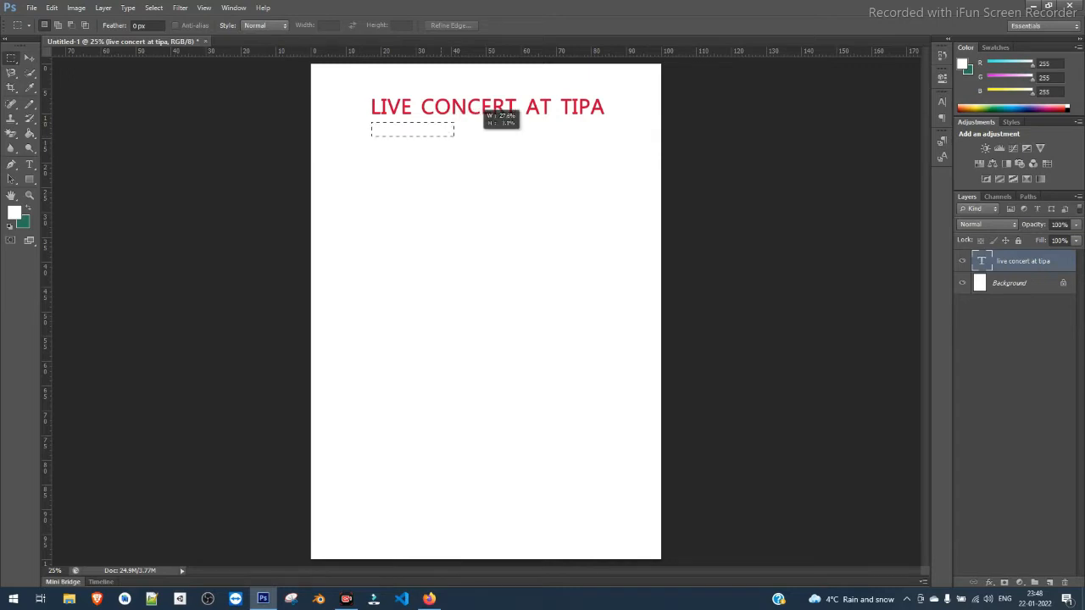
drag(574, 138, 606, 125)
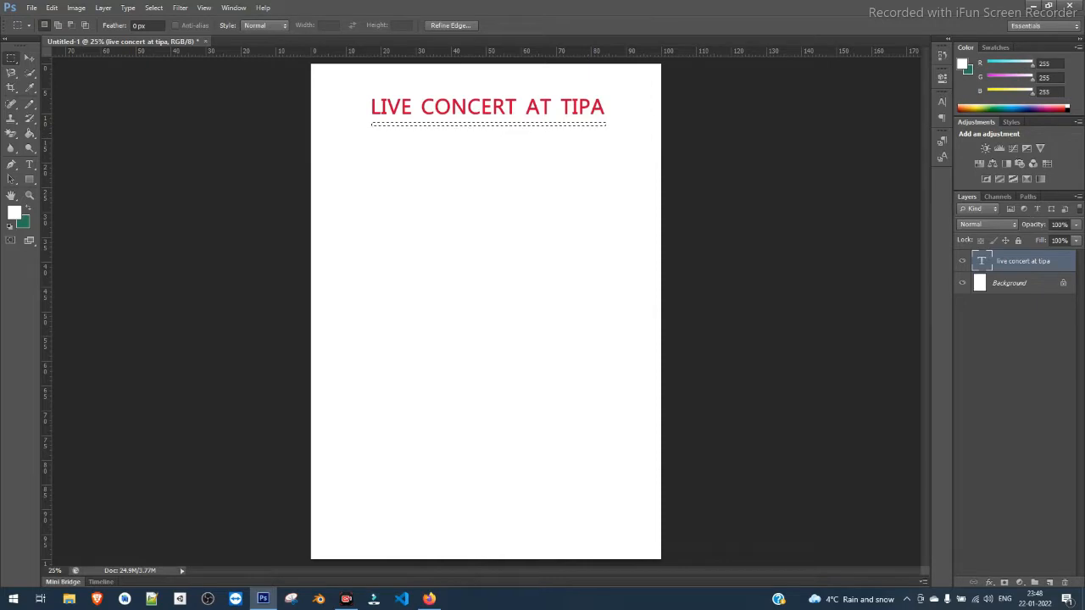
key(Delete)
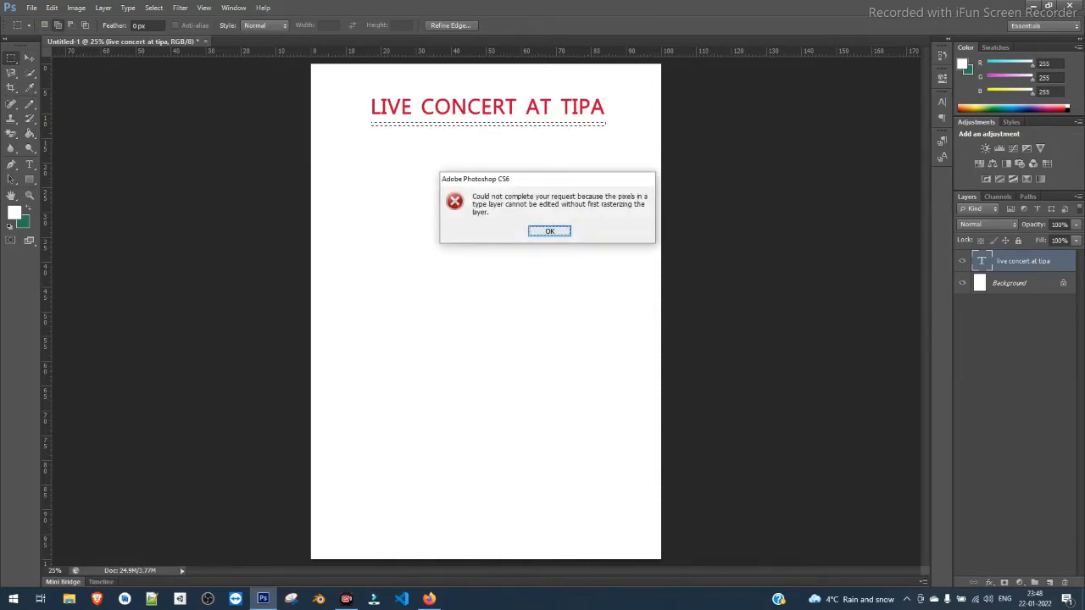
key(Return)
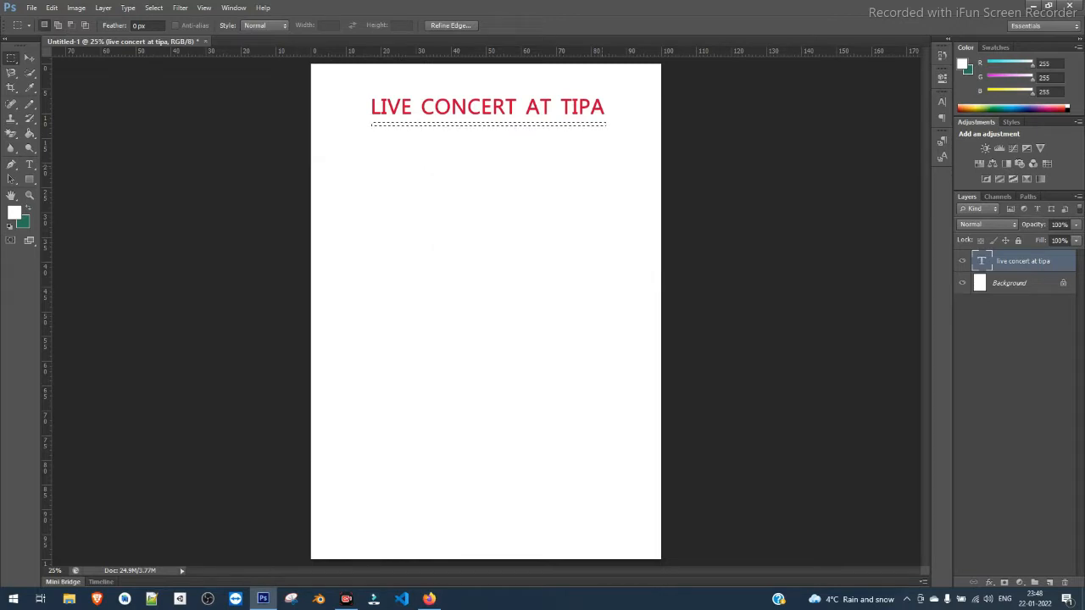
Fill the selected strip with black at 100% opacity on the Background layer and deselect it.
click(1010, 283)
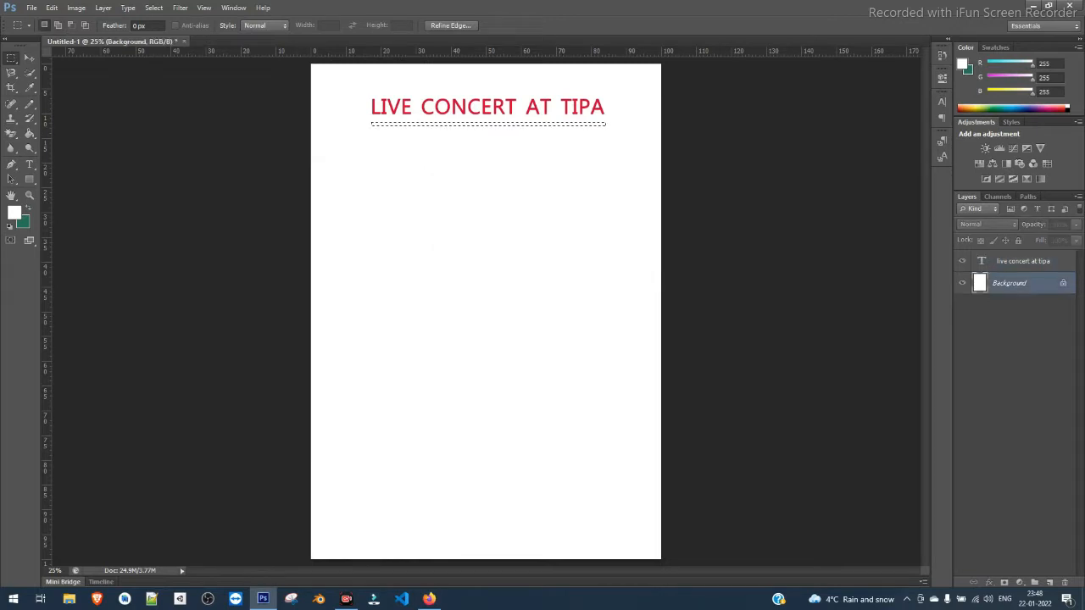
key(shift+F5)
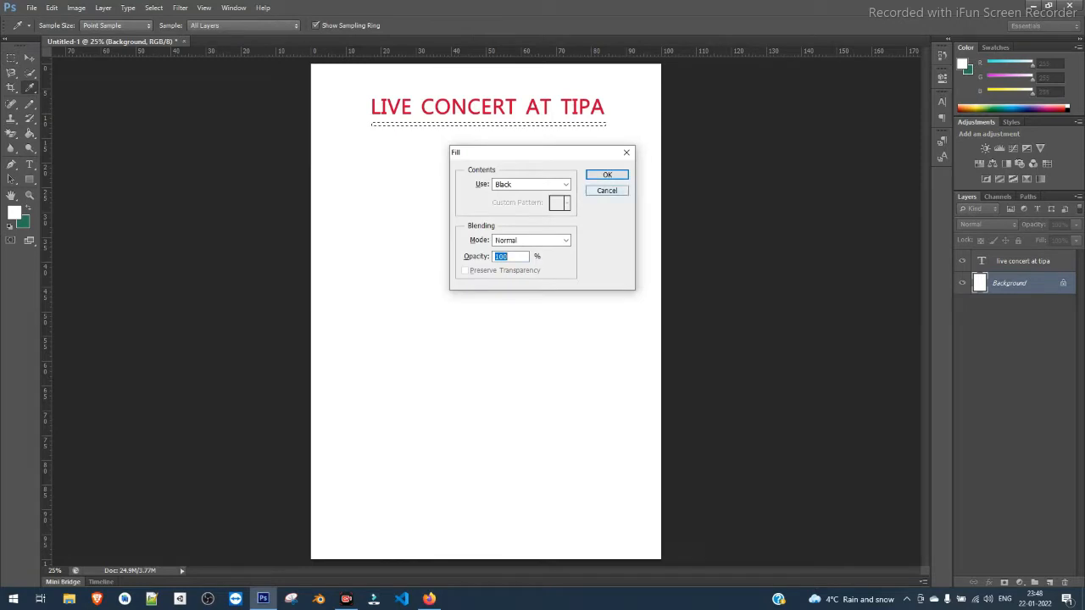
key(Return)
key(m)
key(ctrl+d)
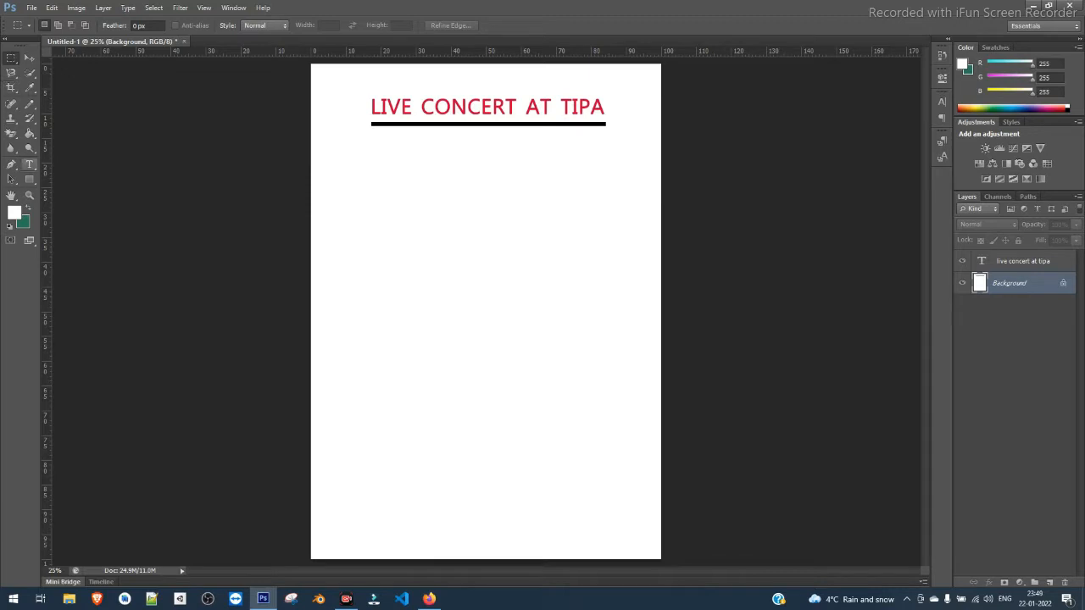
Add a two-line text reading ",JGKJGK" and "VHGH" below the black underline, near the page's left side.
click(30, 163)
click(365, 165)
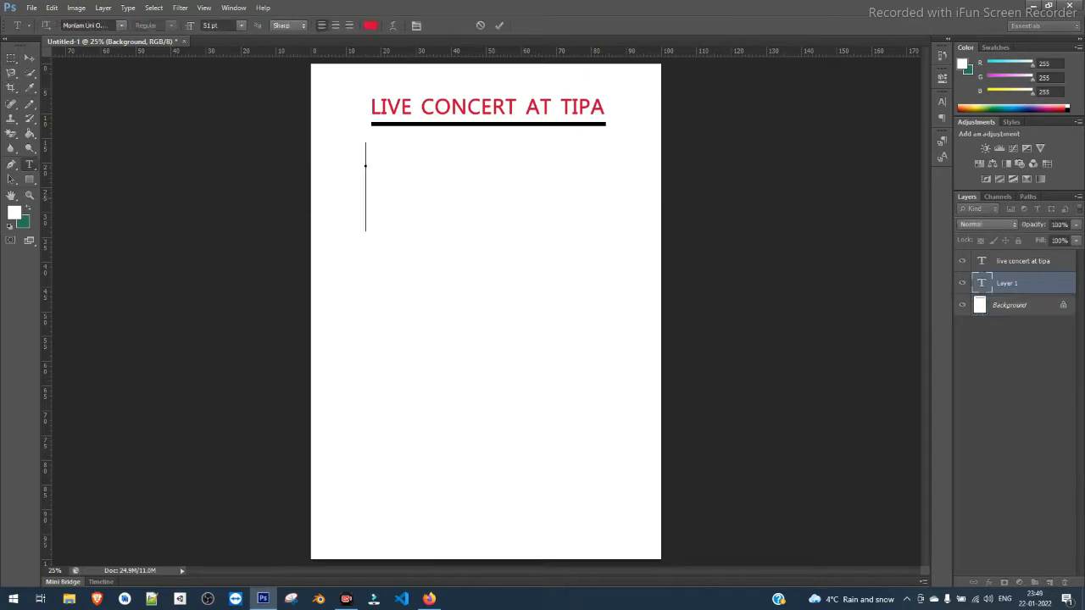
text(JGKJGK)
key(Return)
text(VHGH)
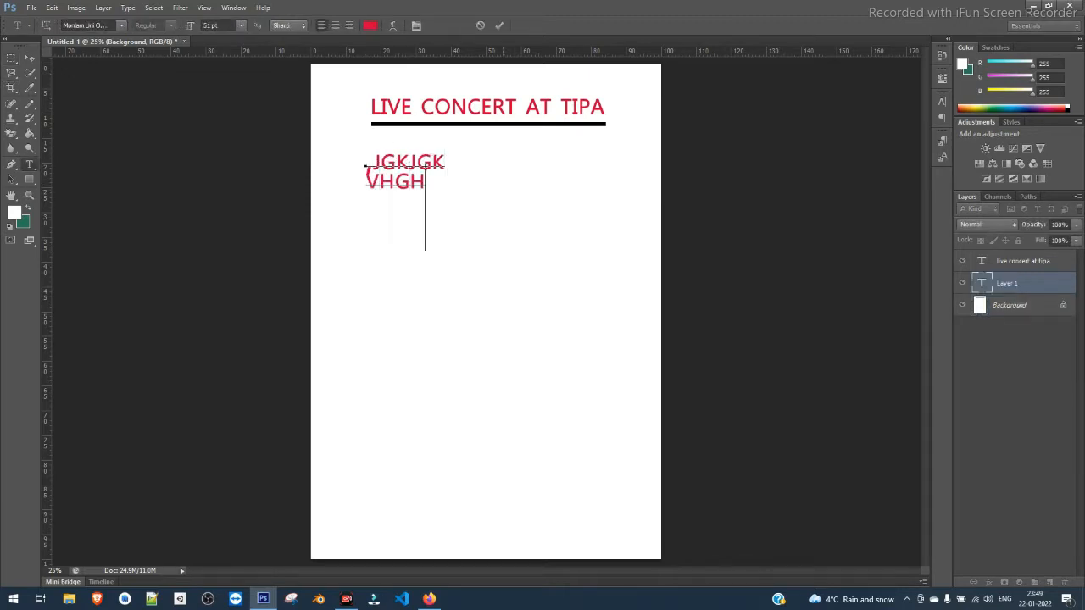
click(30, 58)
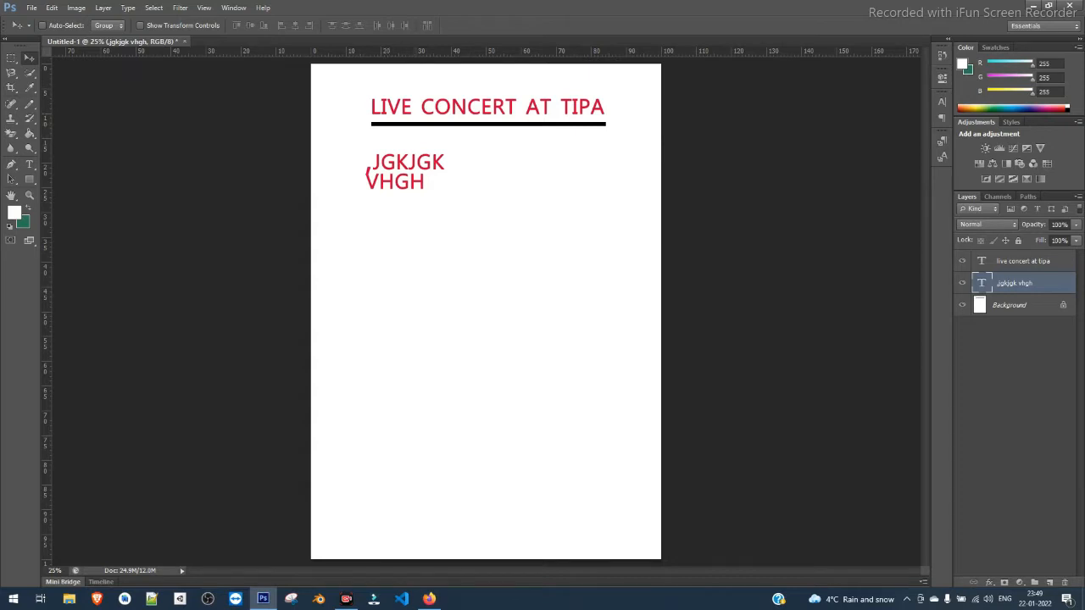
Swap the foreground and background colours and fill the Background layer's white area with green using the Paint Bucket, undoing and repeating the fill once.
click(1017, 306)
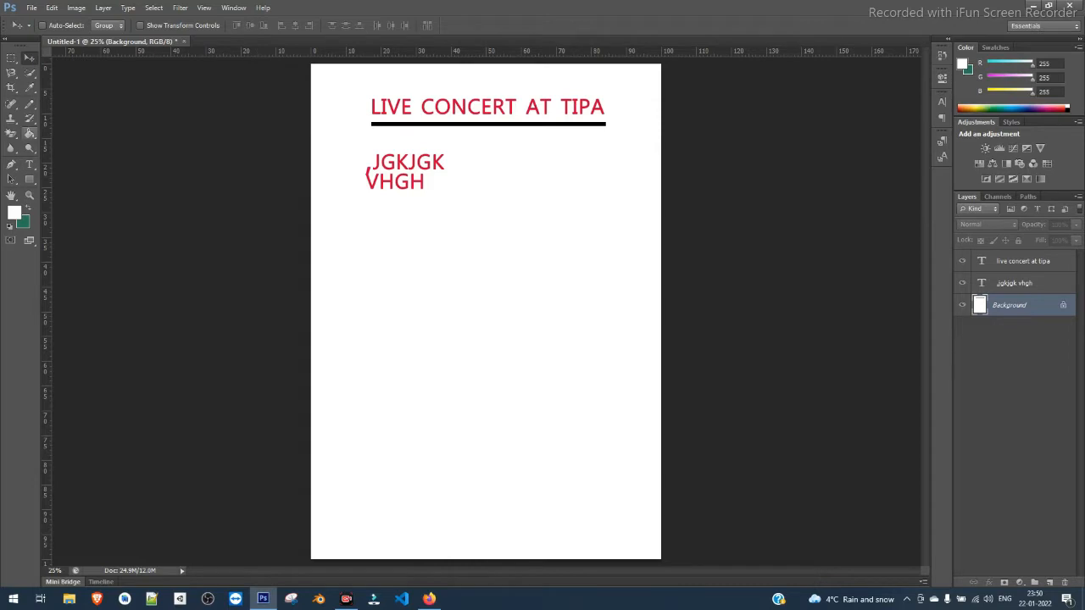
click(29, 134)
click(30, 58)
click(29, 134)
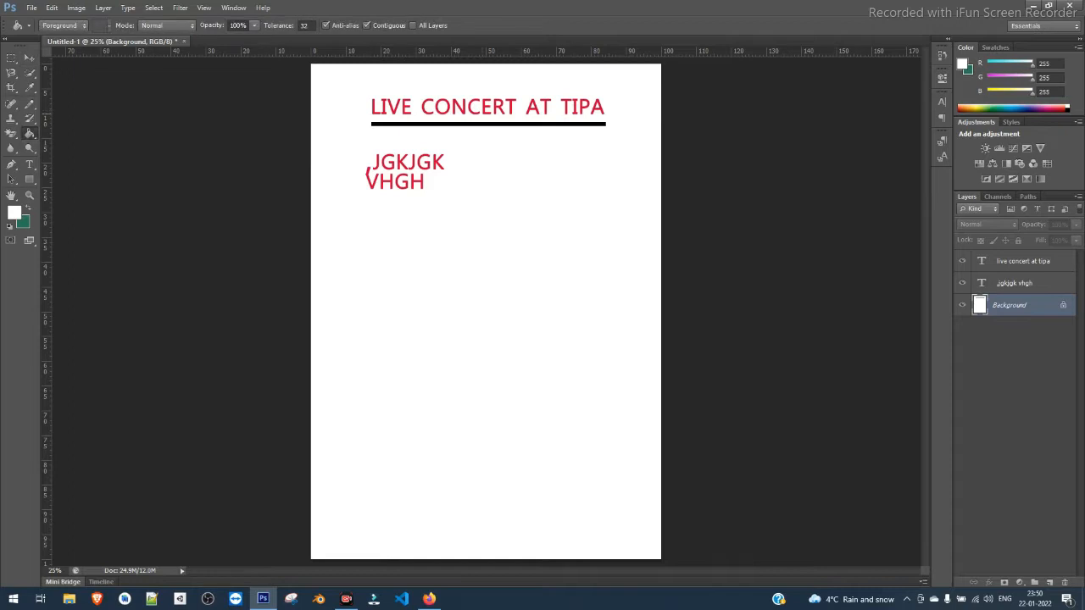
key(x)
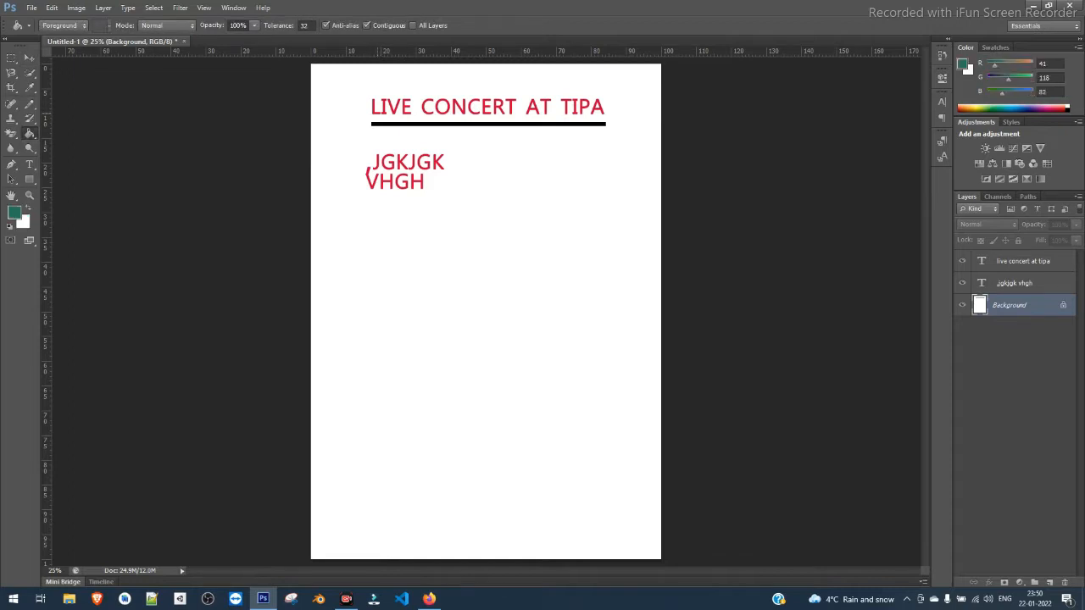
click(378, 113)
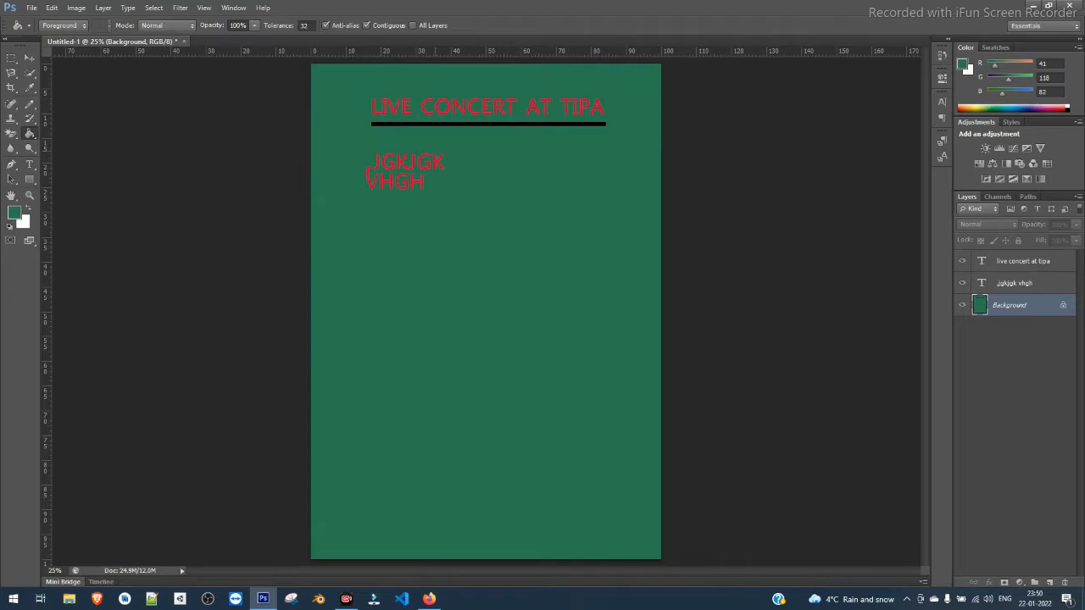
key(ctrl+z)
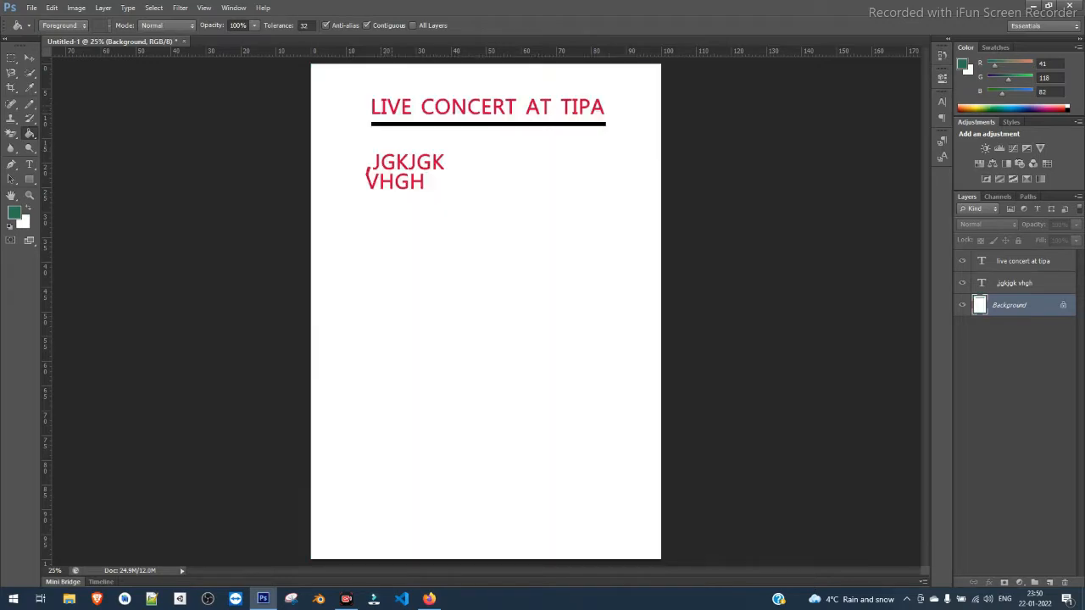
click(366, 175)
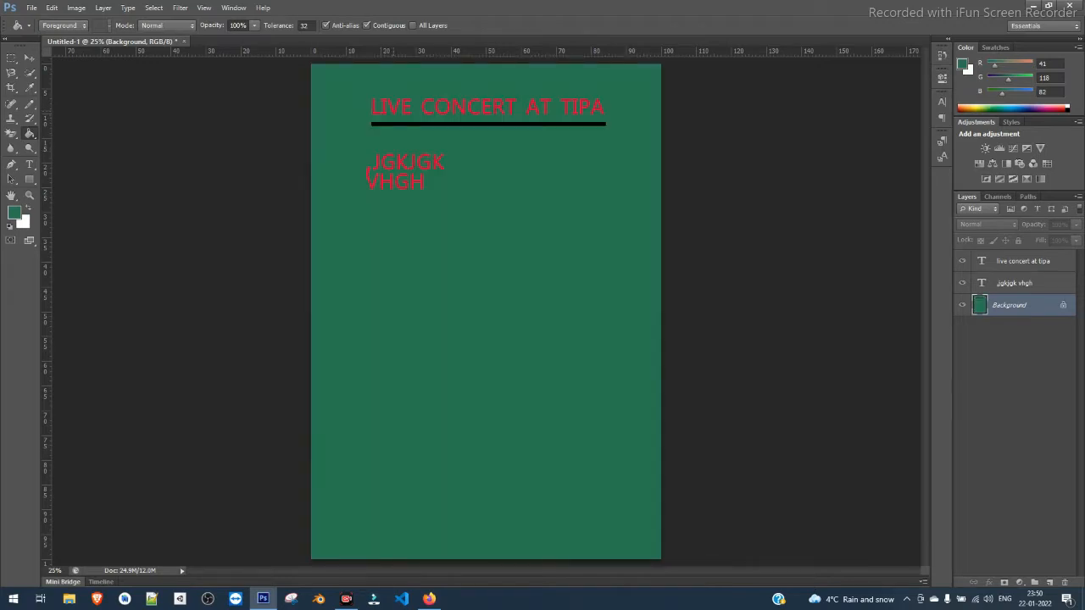
Undo the green background fill, and try recolouring the title's first letters green with the Paint Bucket after rasterizing the title layer.
key(ctrl+z)
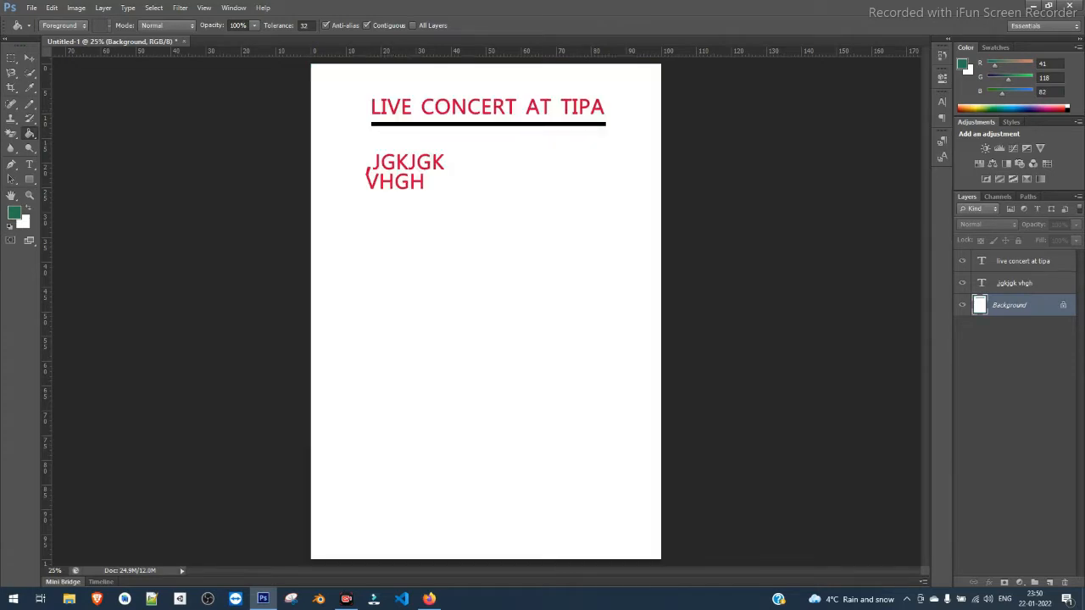
click(1024, 261)
click(367, 176)
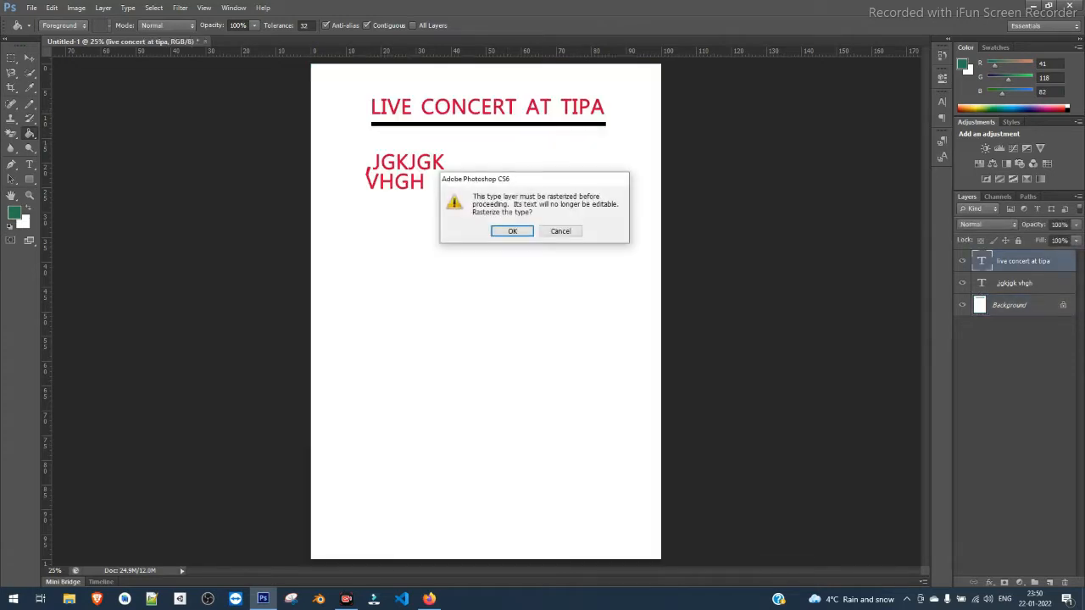
key(Return)
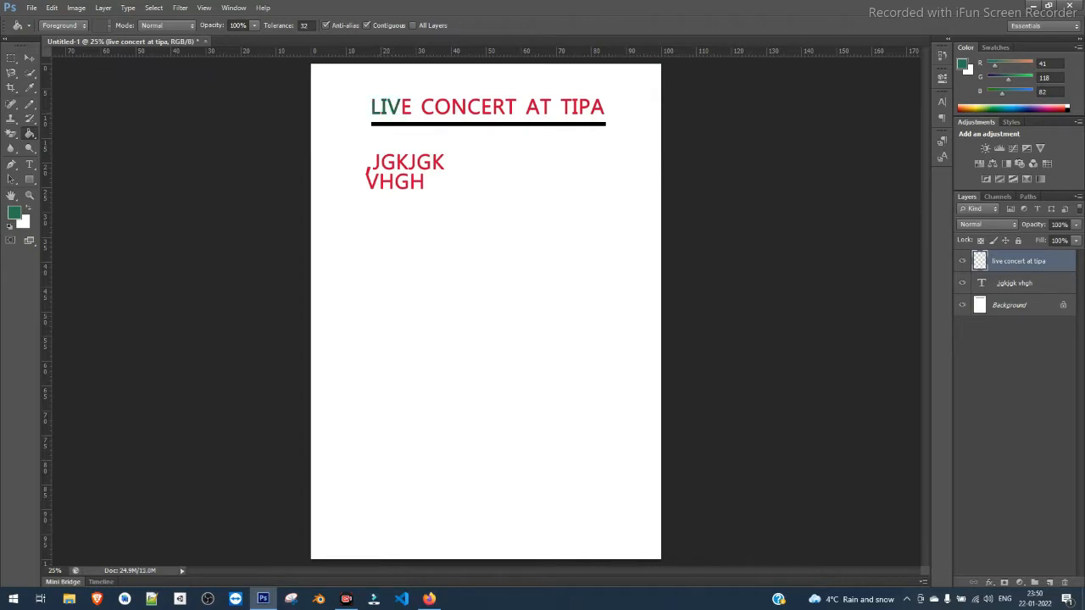
key(v)
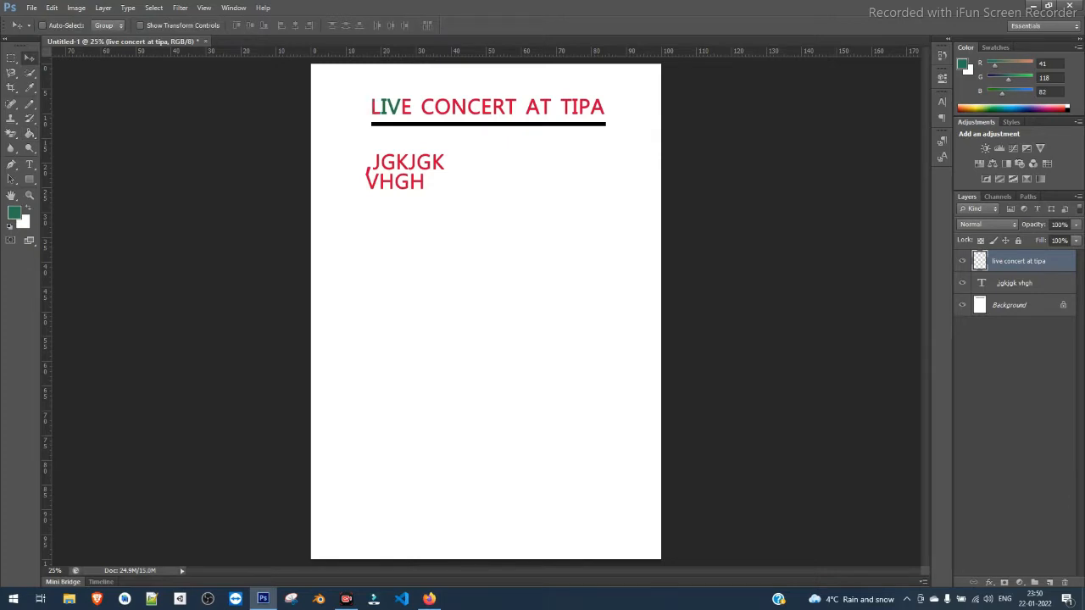
key(ctrl+z)
Hide the "live concert at tipa" layer and delete it together with the ",jgkjgk vhgh" text layer.
click(962, 261)
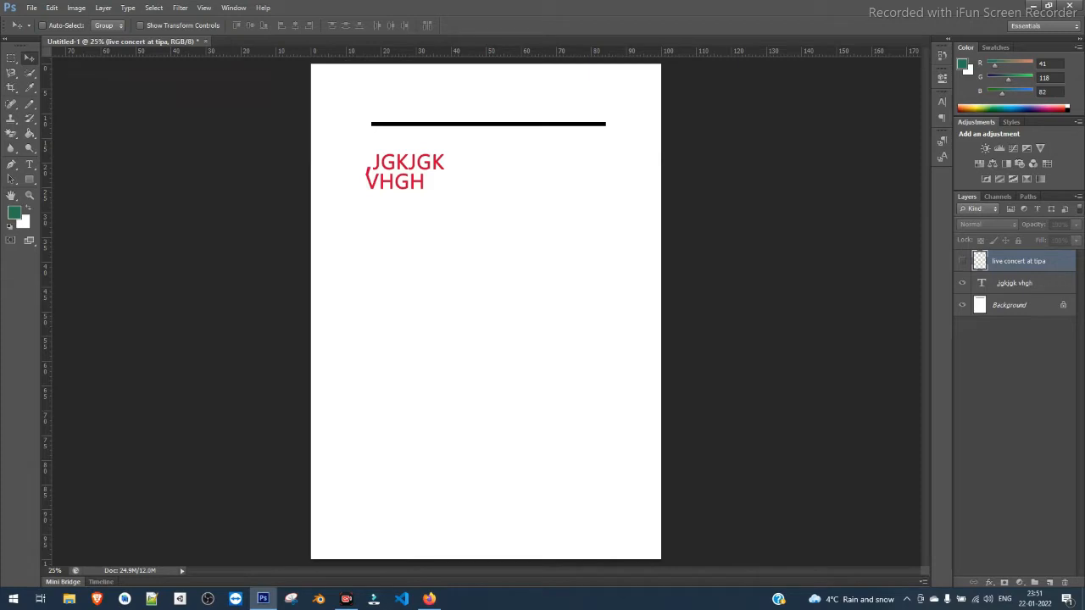
shift+click(1013, 283)
right_click(1013, 283)
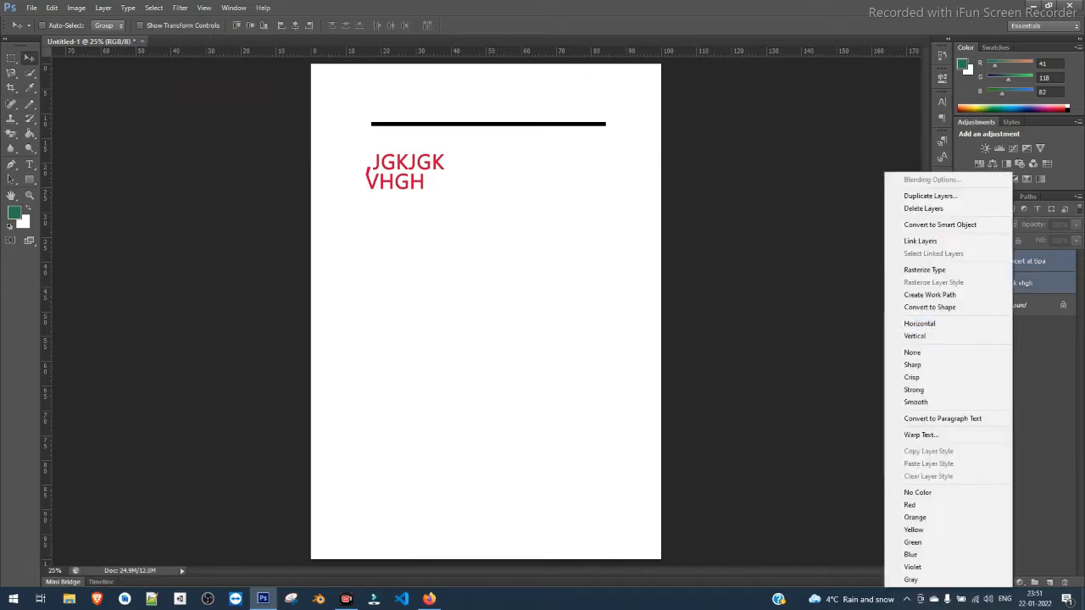
click(923, 209)
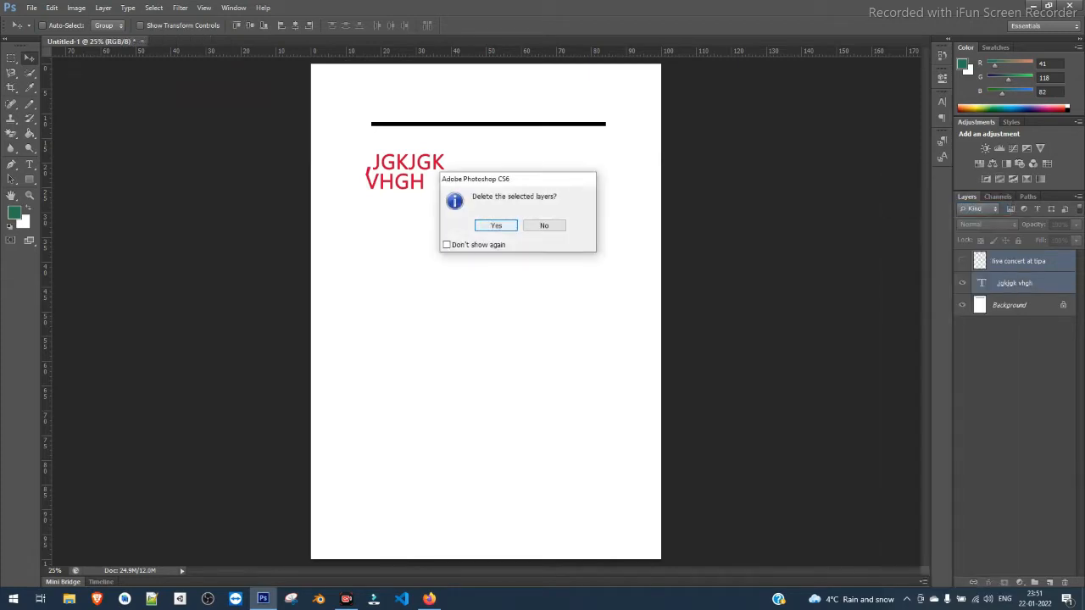
key(Return)
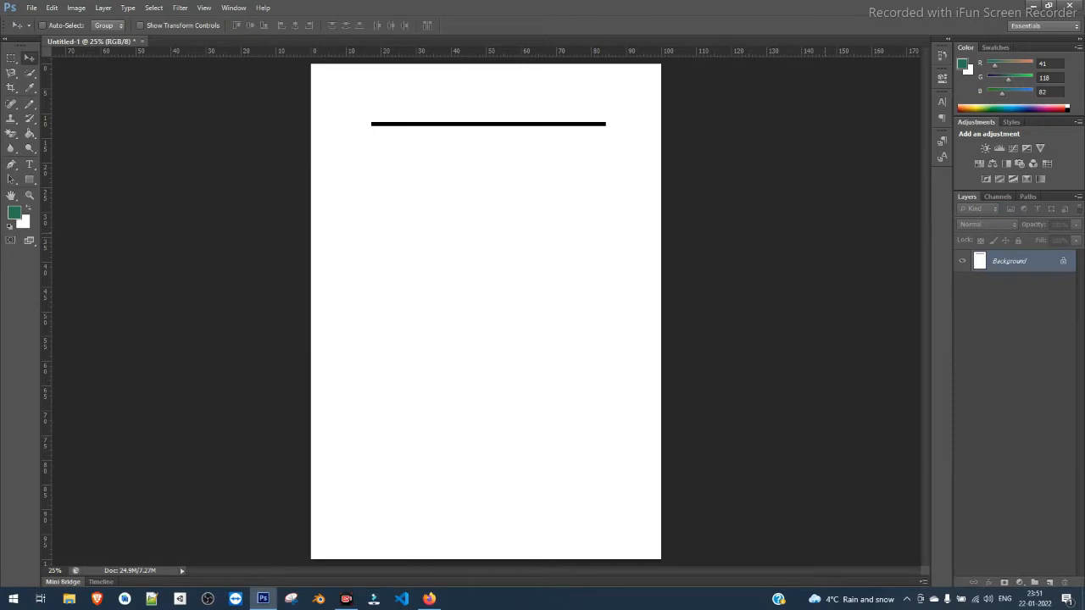
Step backward through the history until the page is blank, with only the white Background layer.
key(ctrl+alt+z)
key(ctrl+alt+z)
key(ctrl+alt+z)
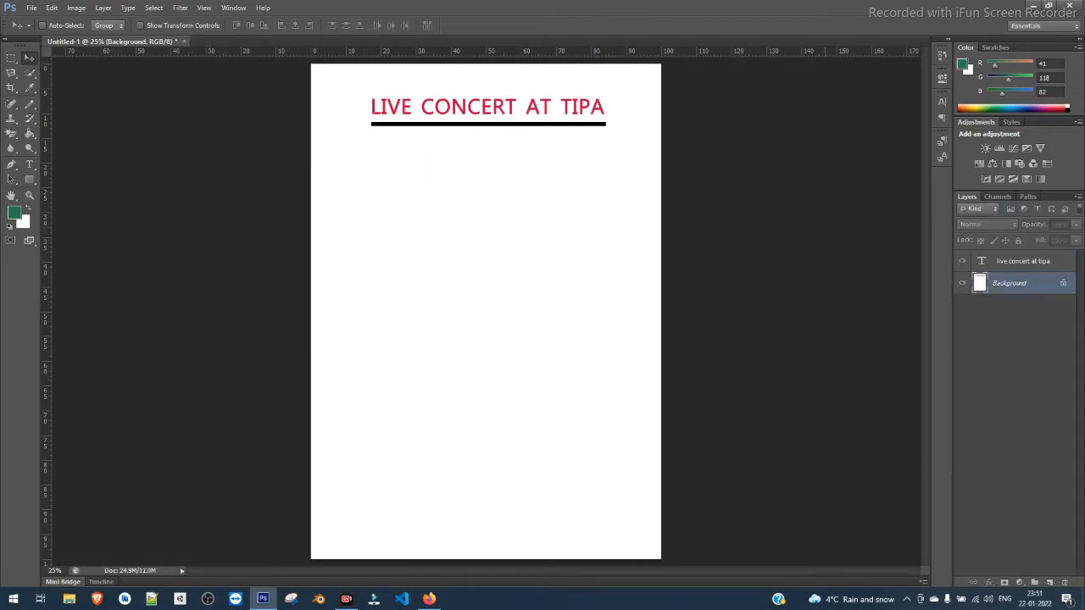
key(ctrl+alt+z)
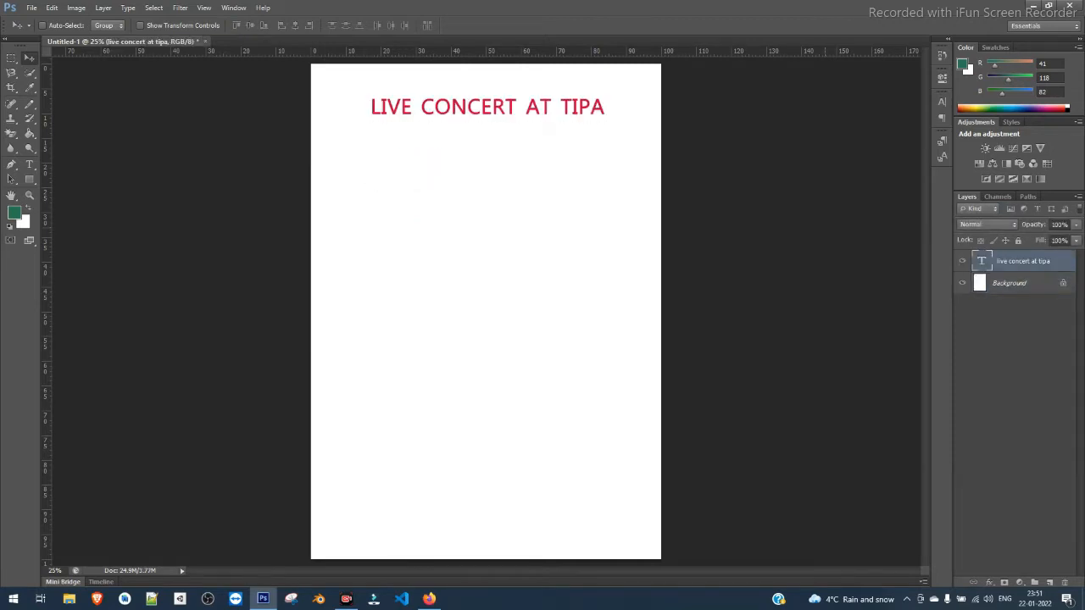
key(ctrl+alt+z)
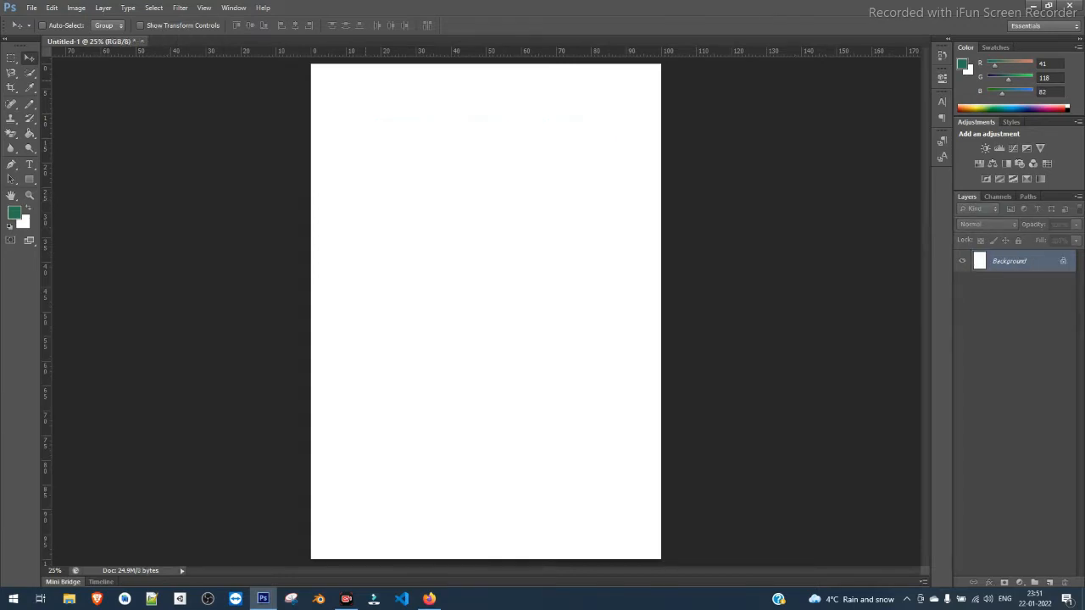
Open the medicine-buddha image from the Desktop as a separate document.
click(31, 8)
click(51, 32)
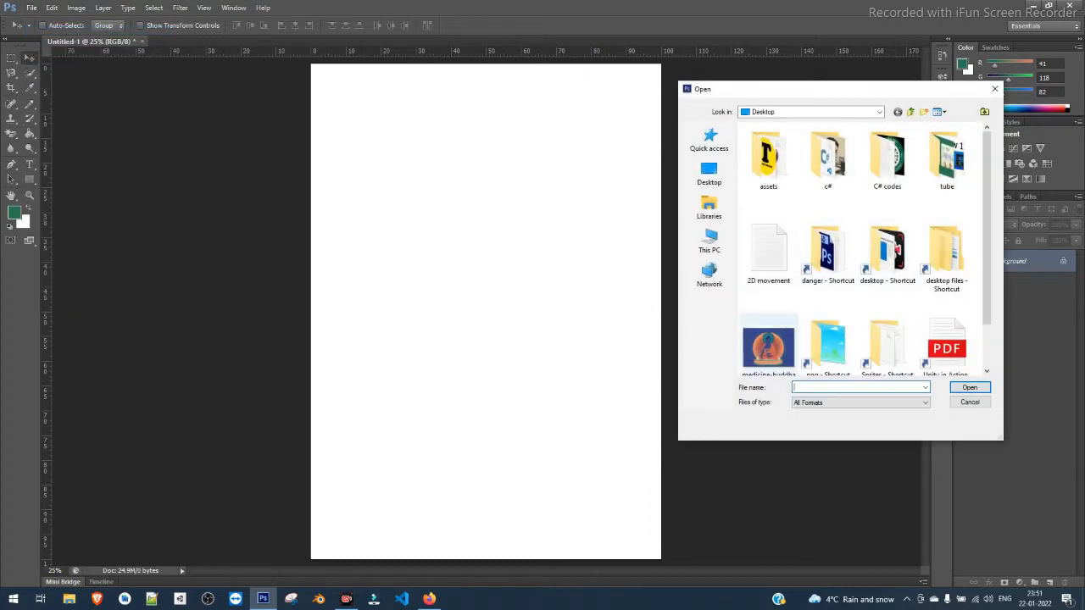
click(768, 343)
key(Return)
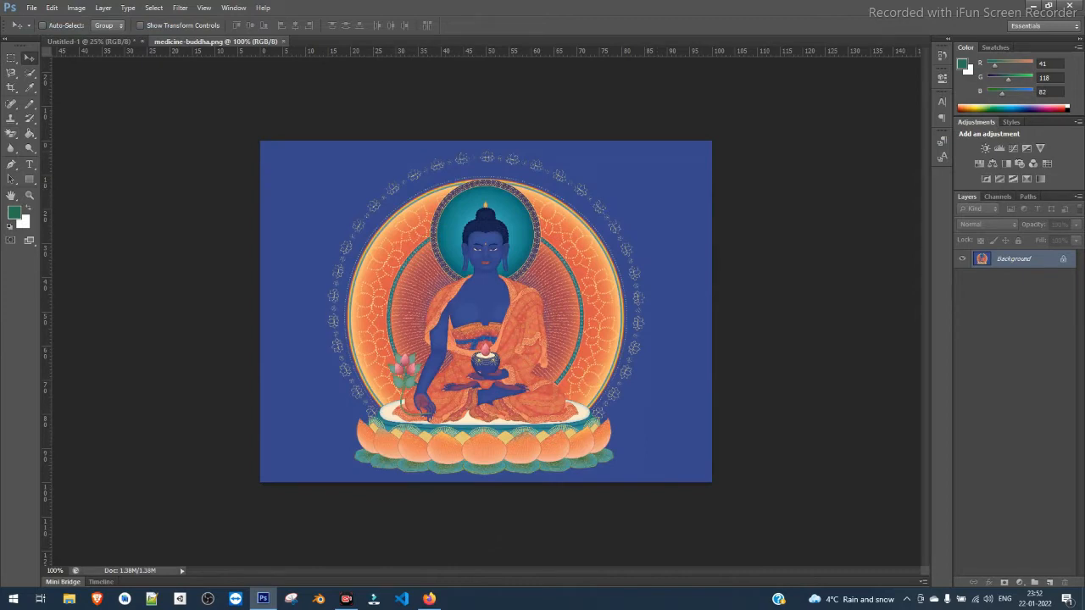
Remove the solid blue background around the Buddha using the Magic Eraser Tool with tolerance 32 and Contiguous on.
click(11, 133)
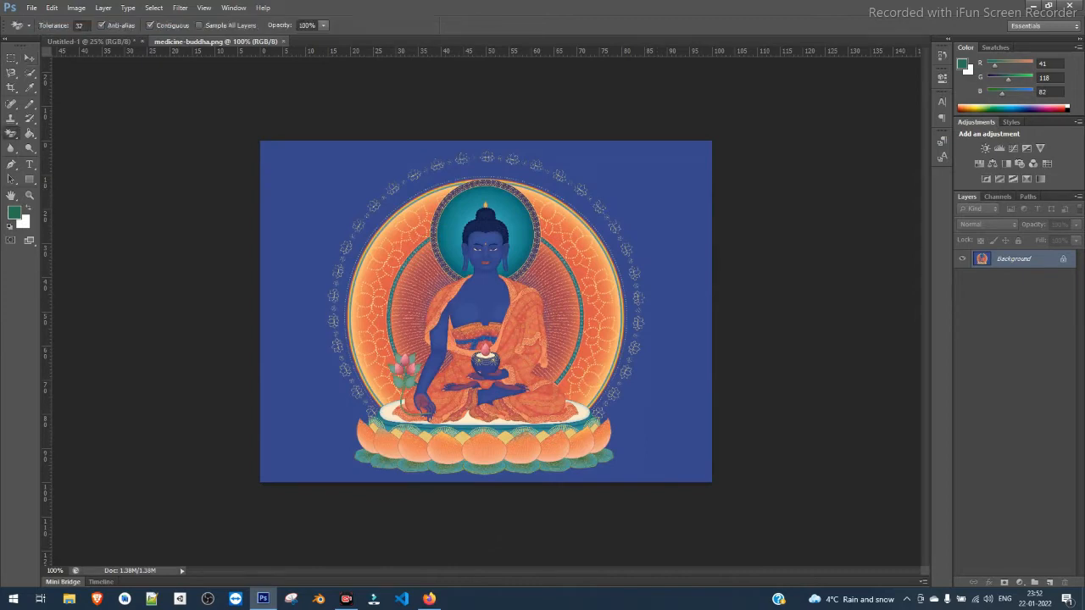
click(11, 134)
click(11, 134)
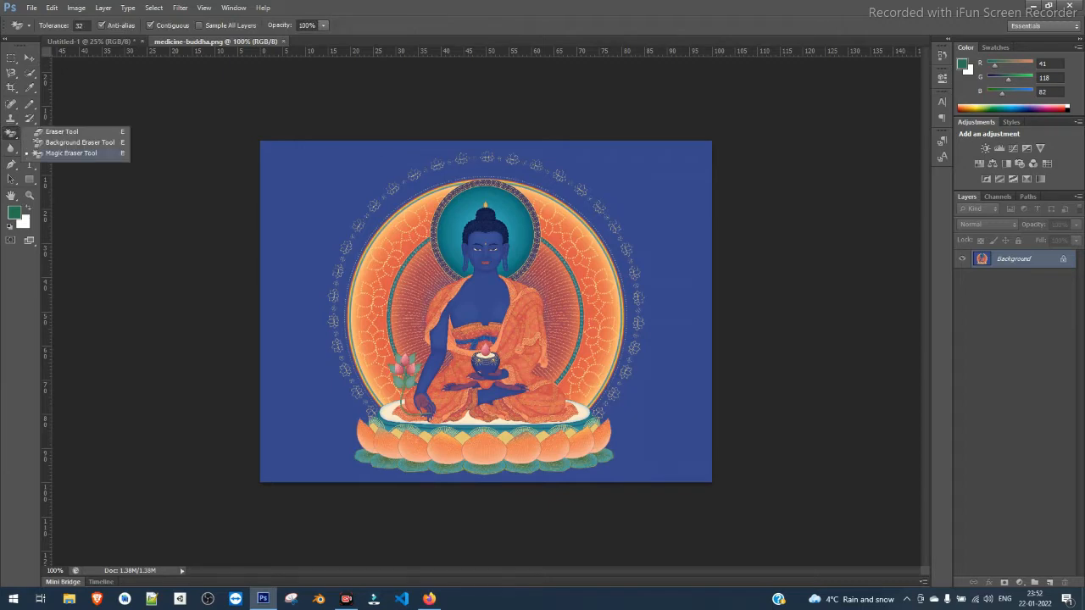
click(71, 153)
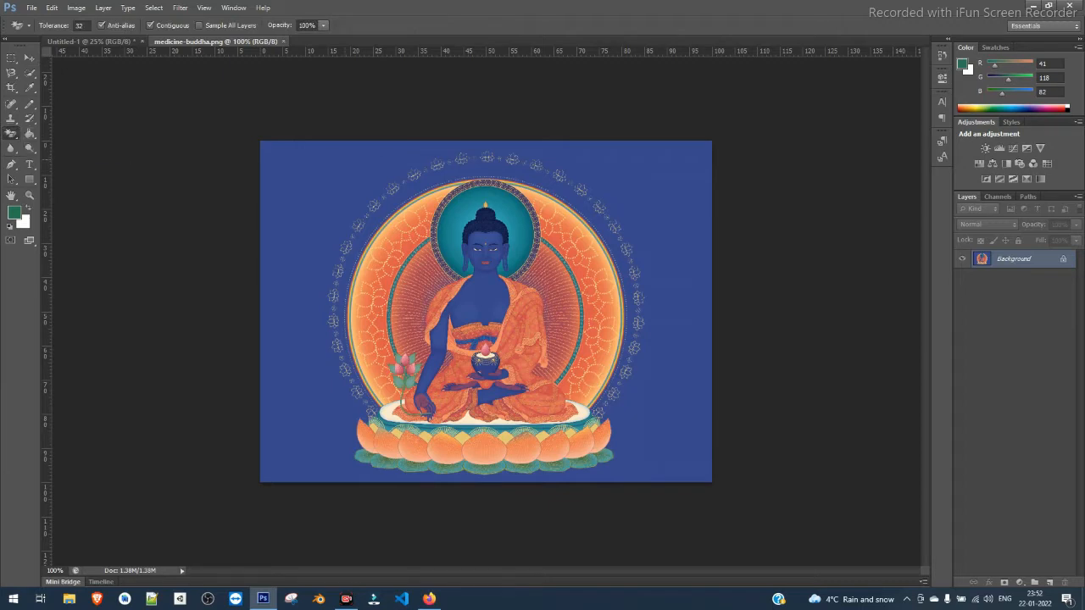
click(310, 203)
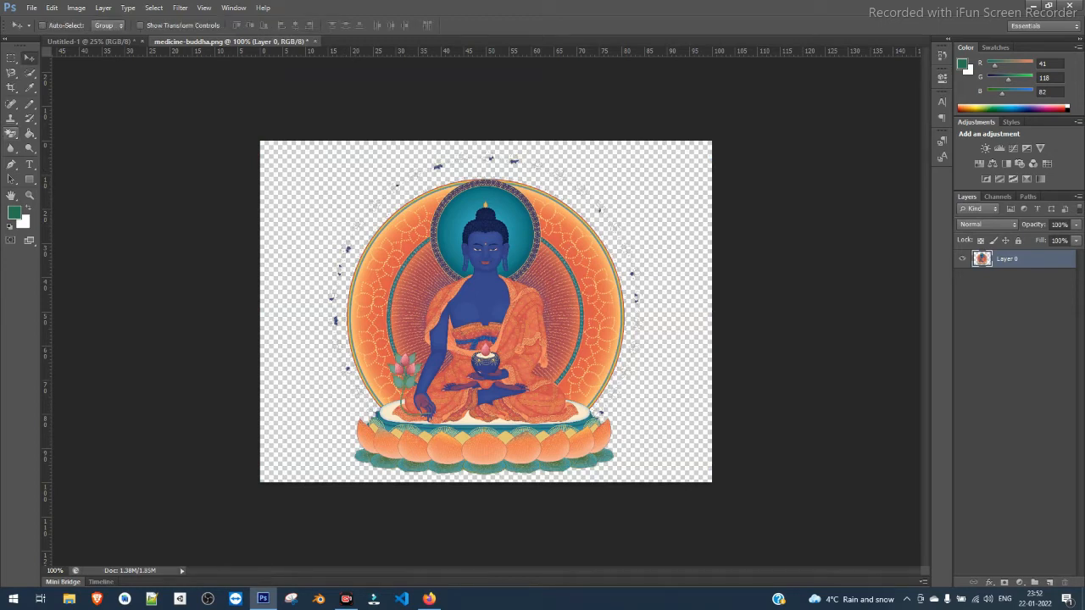
Erase the leftover specks above and on both sides of the Buddha's halo using the Eraser Tool at brush size 85.
click(11, 133)
click(61, 131)
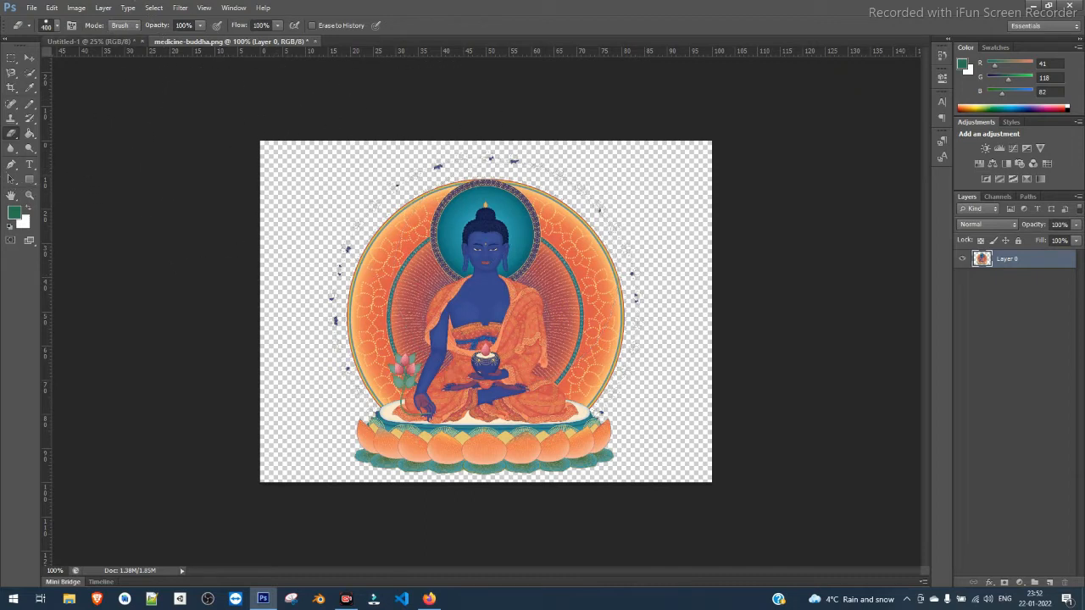
click(56, 25)
drag(110, 61, 62, 61)
click(634, 275)
click(514, 160)
click(489, 157)
click(436, 167)
click(395, 187)
click(347, 248)
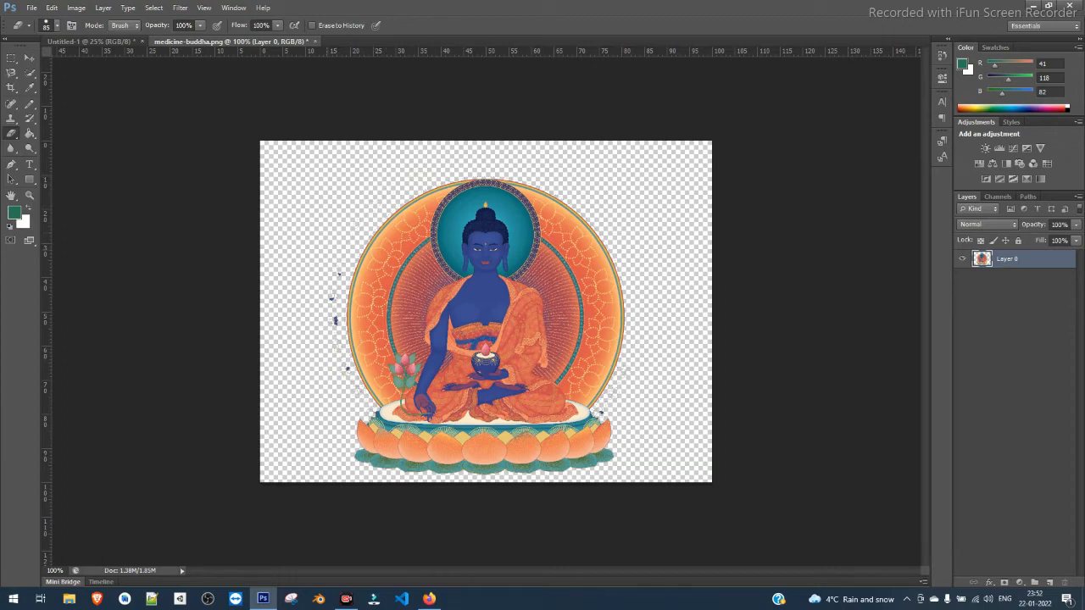
click(336, 322)
click(347, 369)
Erase the remaining blue speck beside the right end of the lotus base with a smaller eraser brush.
key(ctrl+plus)
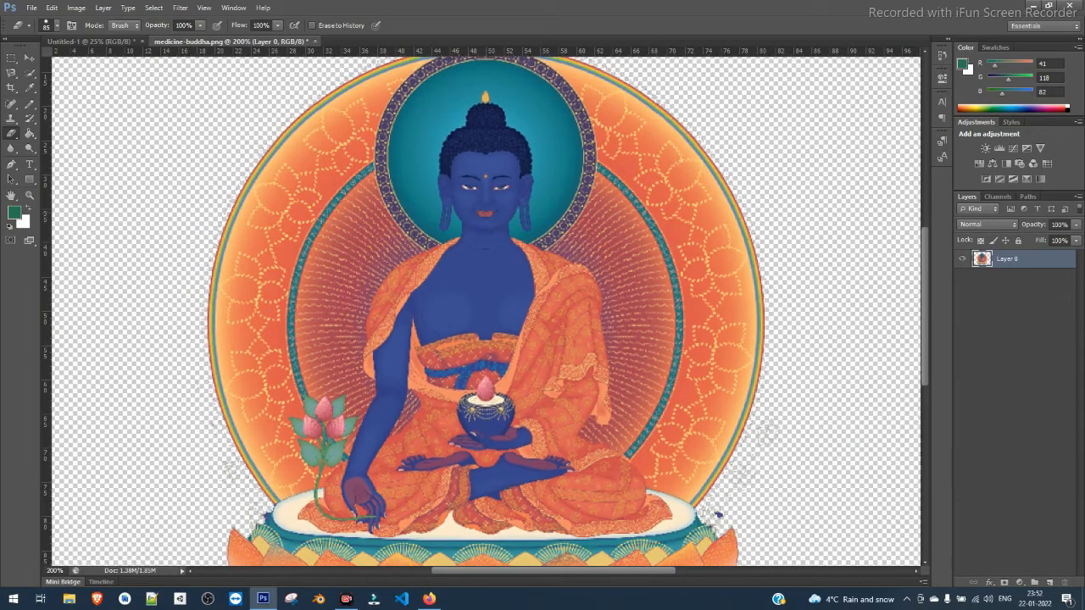
key(ctrl+plus)
key(ctrl+minus)
key(ctrl+minus)
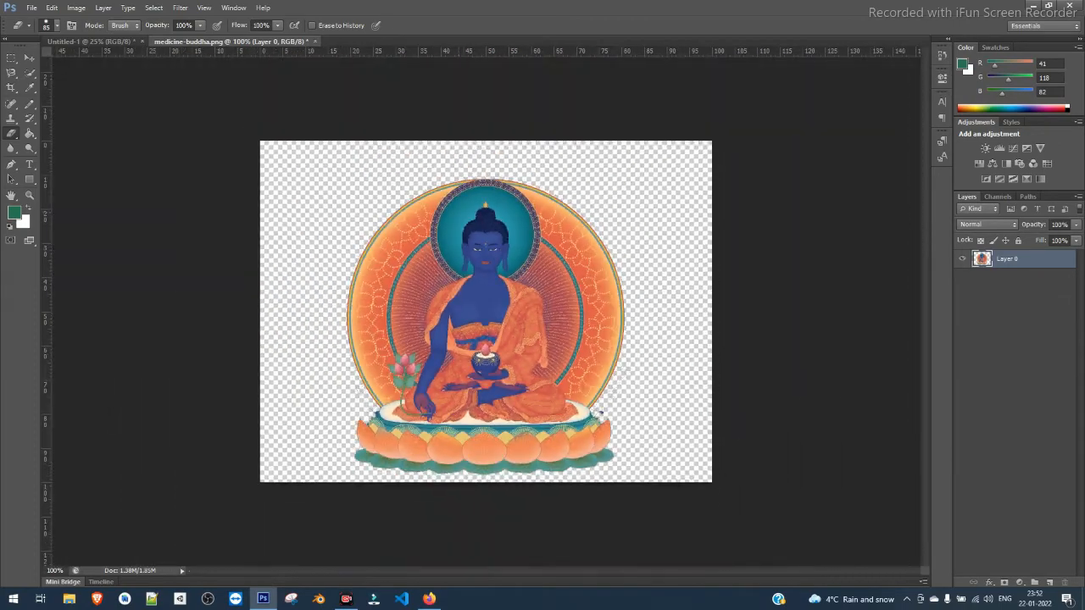
key(ctrl+plus)
key(ctrl+plus)
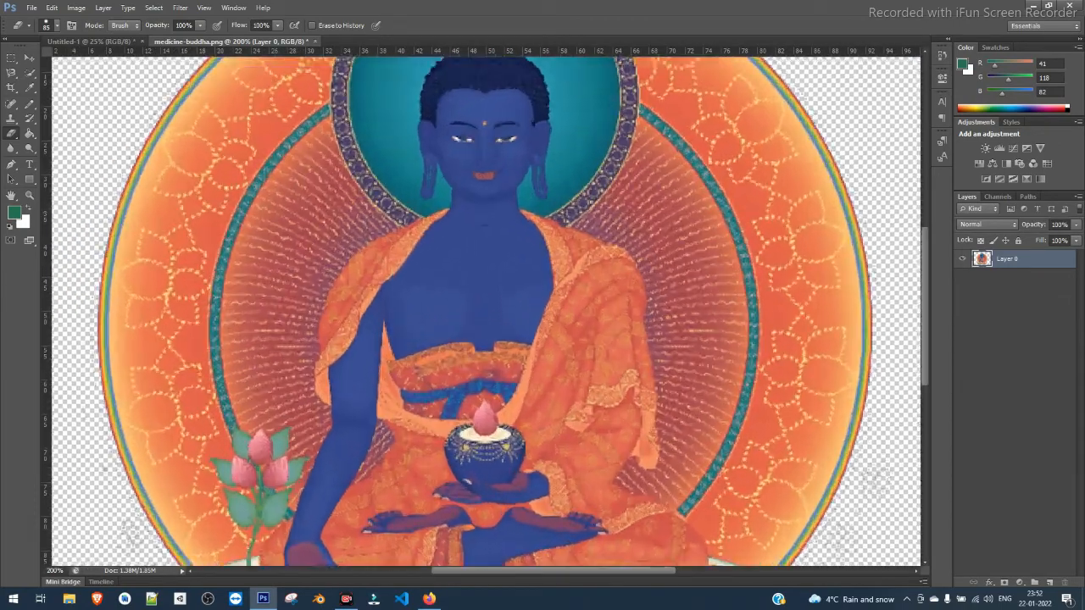
key(ctrl+minus)
key(ctrl+minus)
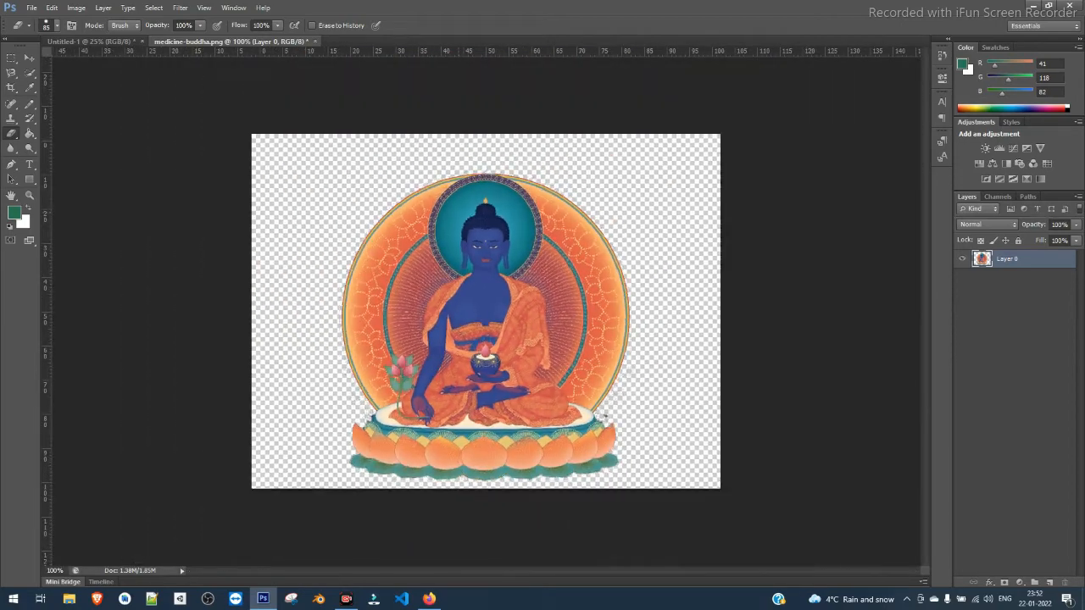
key(ctrl+plus)
key(ctrl+minus)
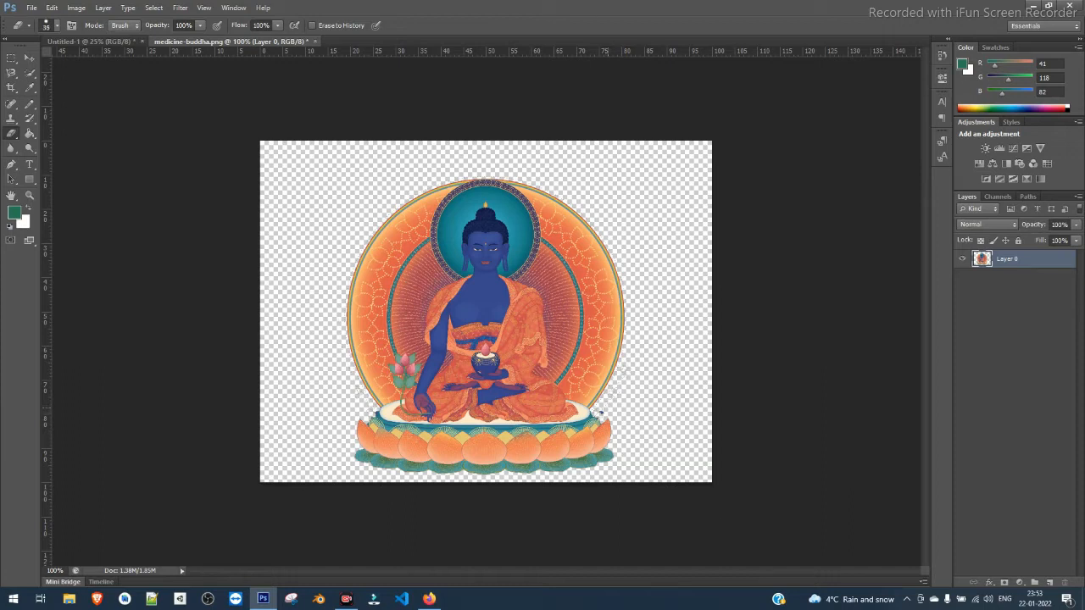
click(606, 412)
Return to the Untitled-1 poster document and add a new empty layer above the Background.
click(29, 58)
click(91, 41)
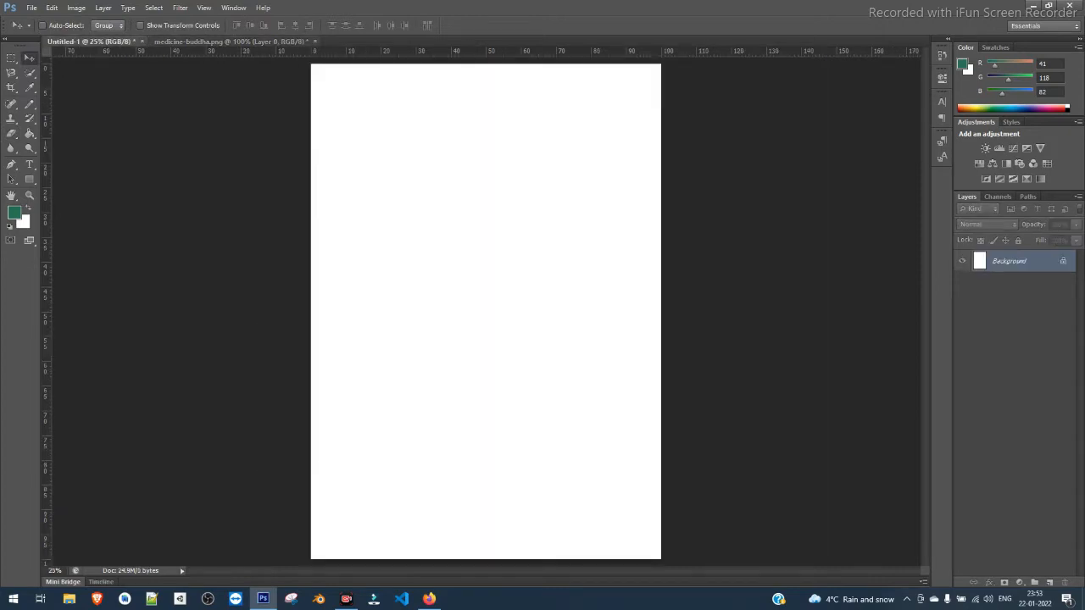
click(229, 41)
click(90, 42)
click(1050, 583)
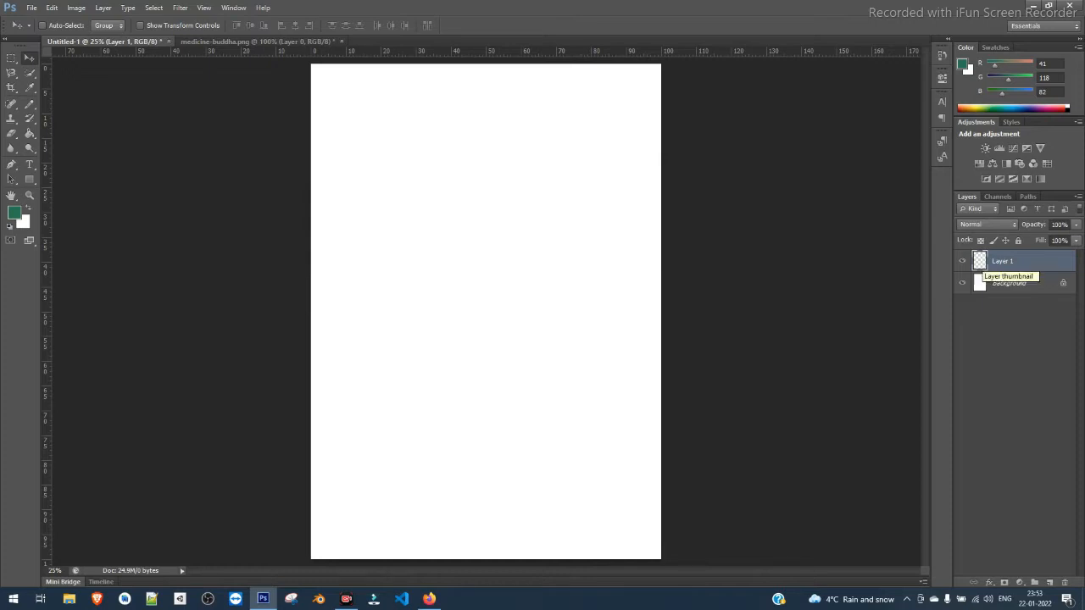
Move the Buddha cutout from medicine-buddha.png onto the Untitled-1 page and scale it to about 123%.
click(258, 41)
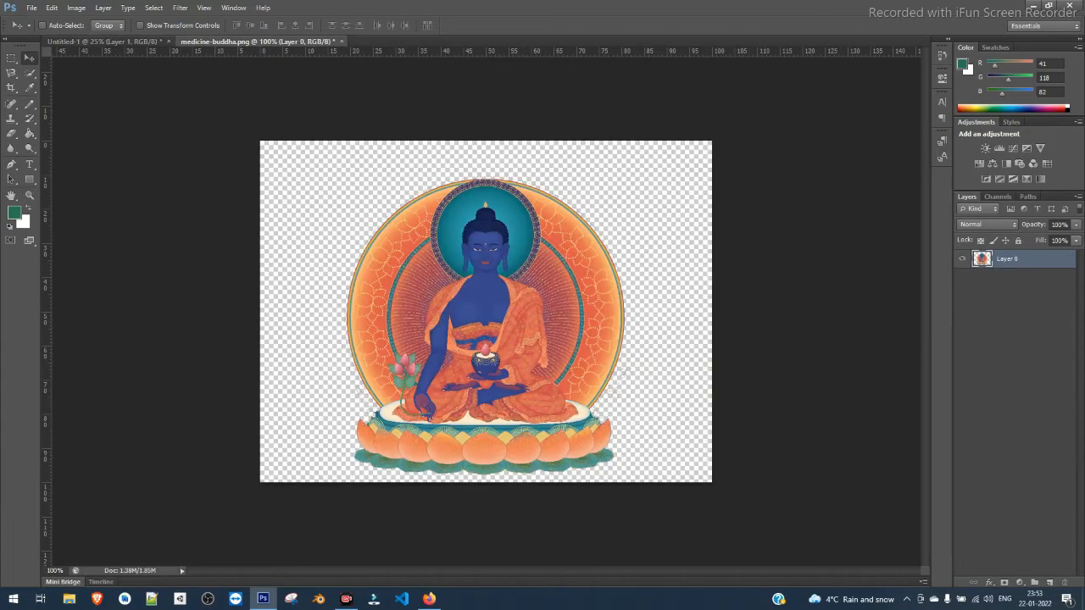
drag(501, 246, 478, 257)
key(ctrl+t)
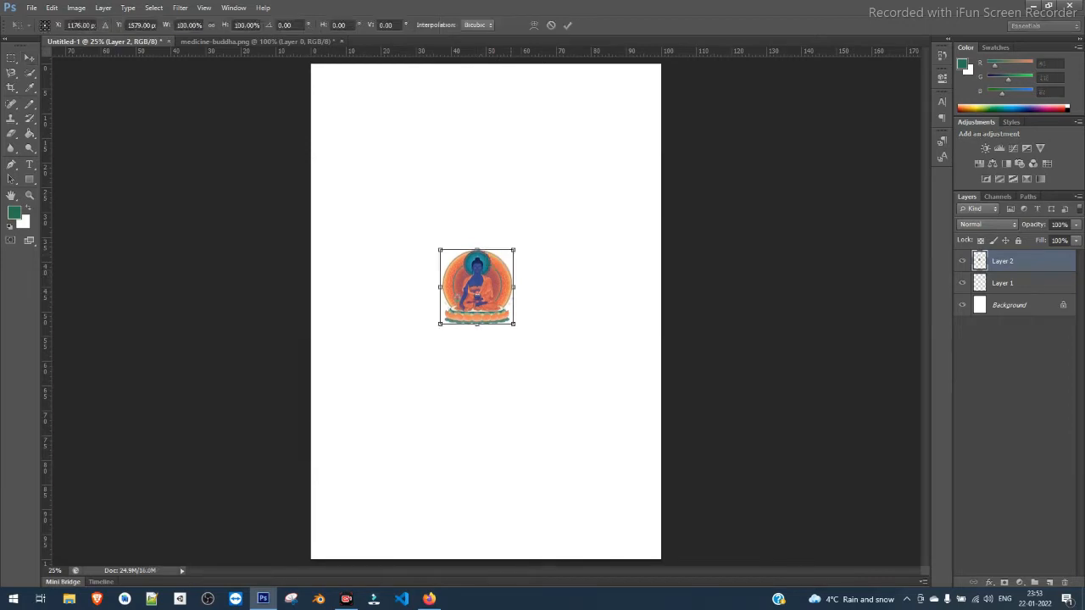
mouse_move(513, 250)
mouse_down()
mouse_move(615, 146)
mouse_move(521, 241)
mouse_up()
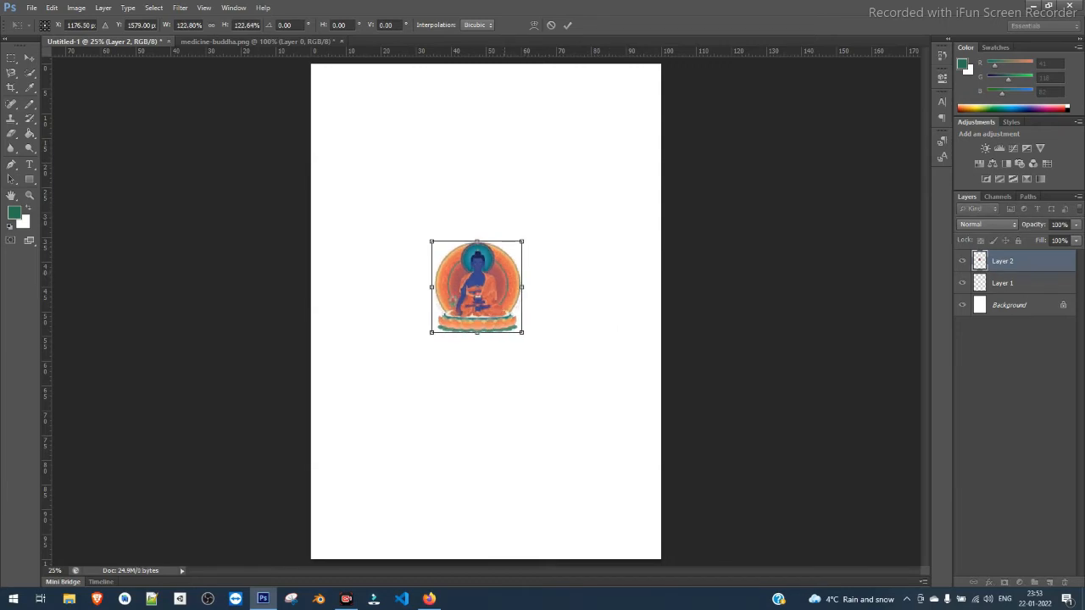
key(Return)
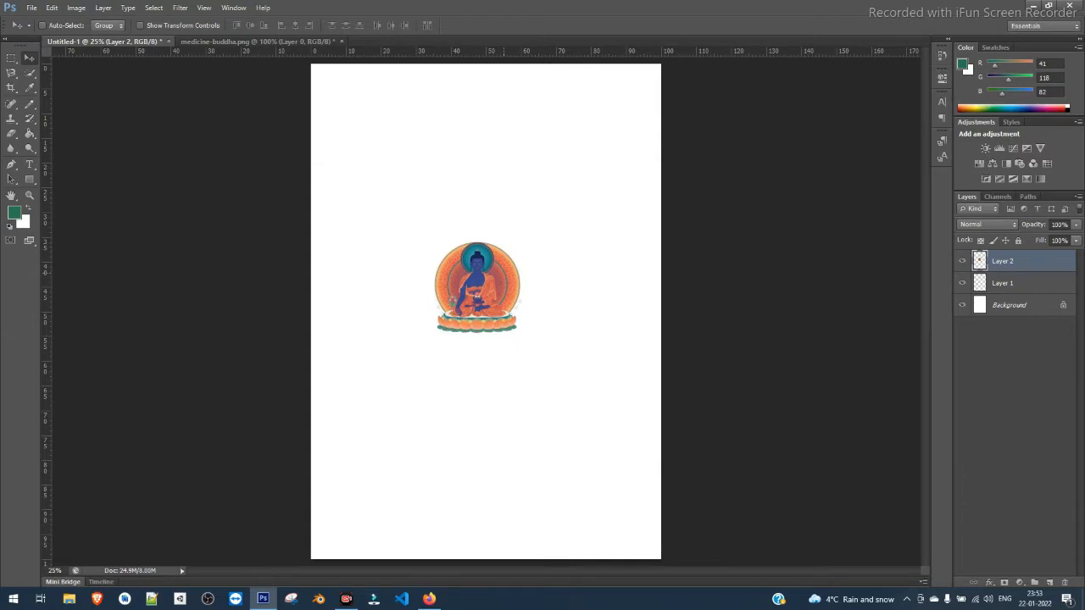
Enlarge the Buddha image proportionally to about 236% and position it near the centre of the page.
key(ctrl+t)
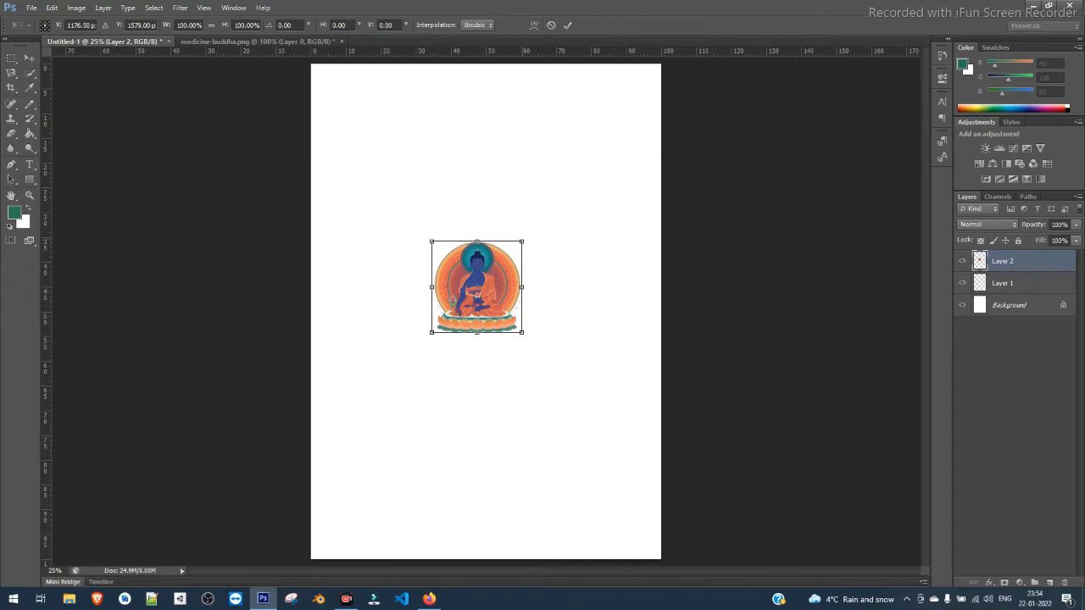
drag(521, 241, 650, 109)
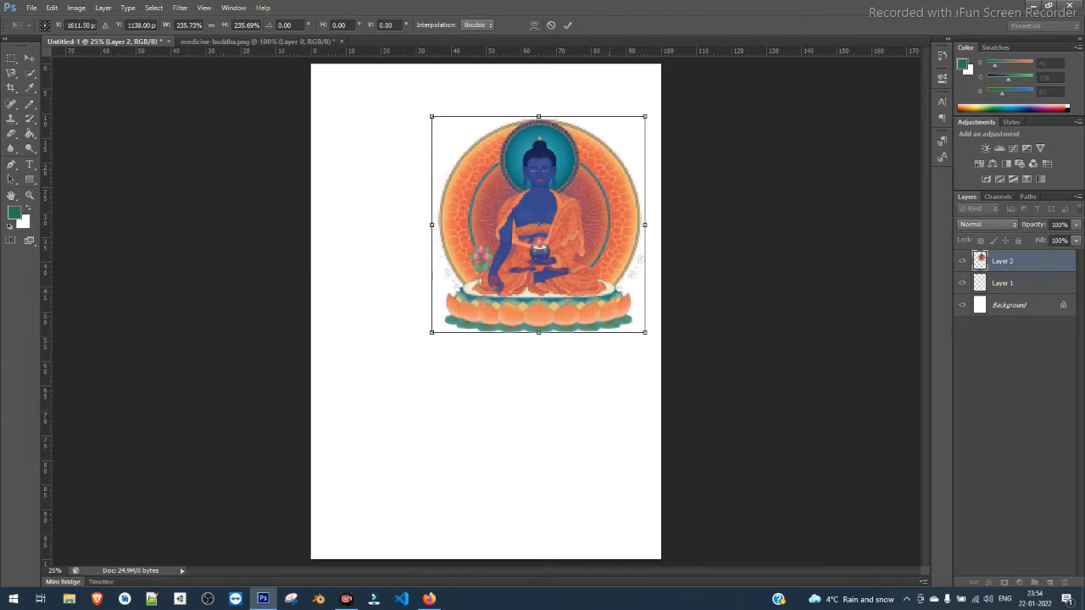
drag(619, 142, 568, 219)
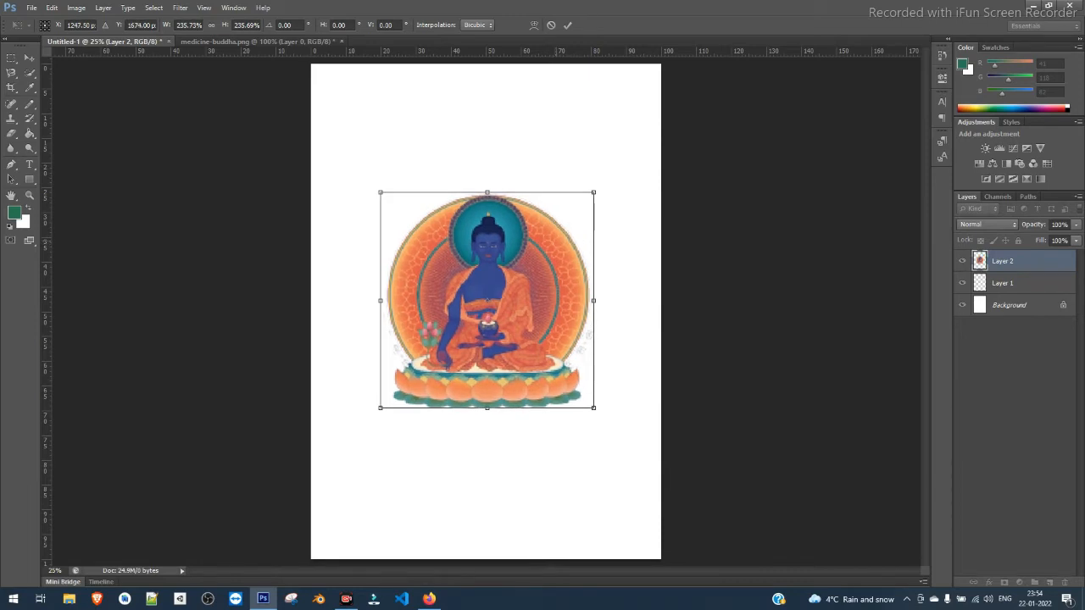
key(Return)
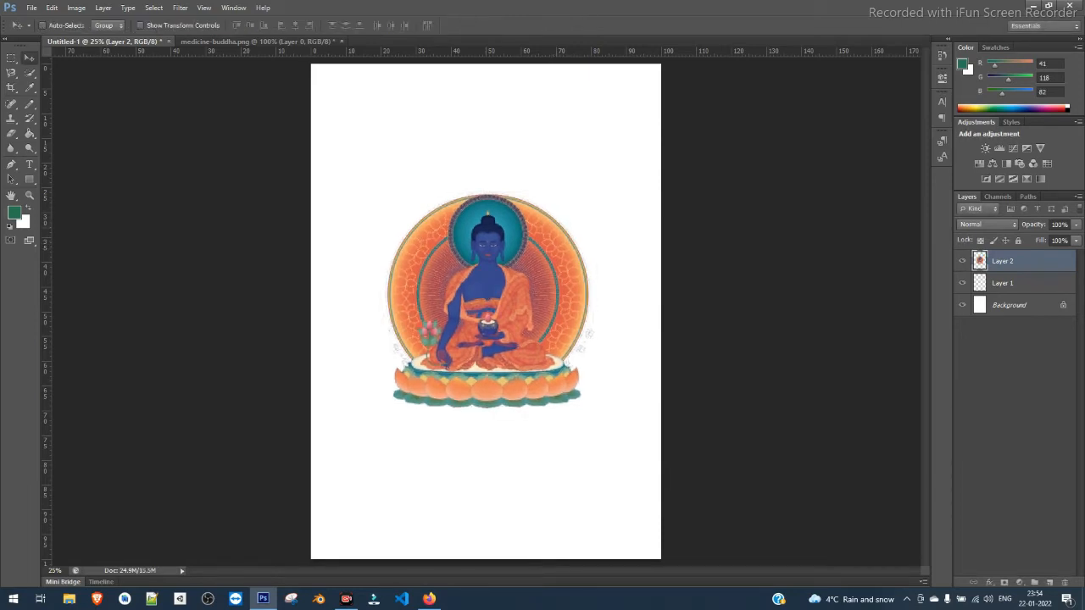
drag(484, 289, 482, 288)
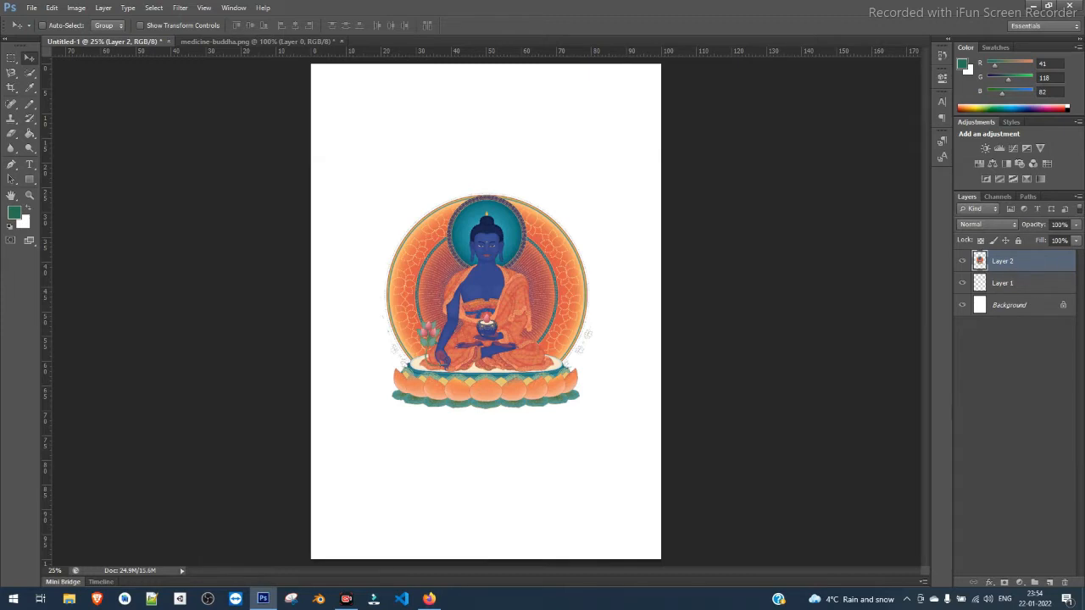
Hide and reshow the Buddha layer, and look through its layer options without applying any.
click(962, 261)
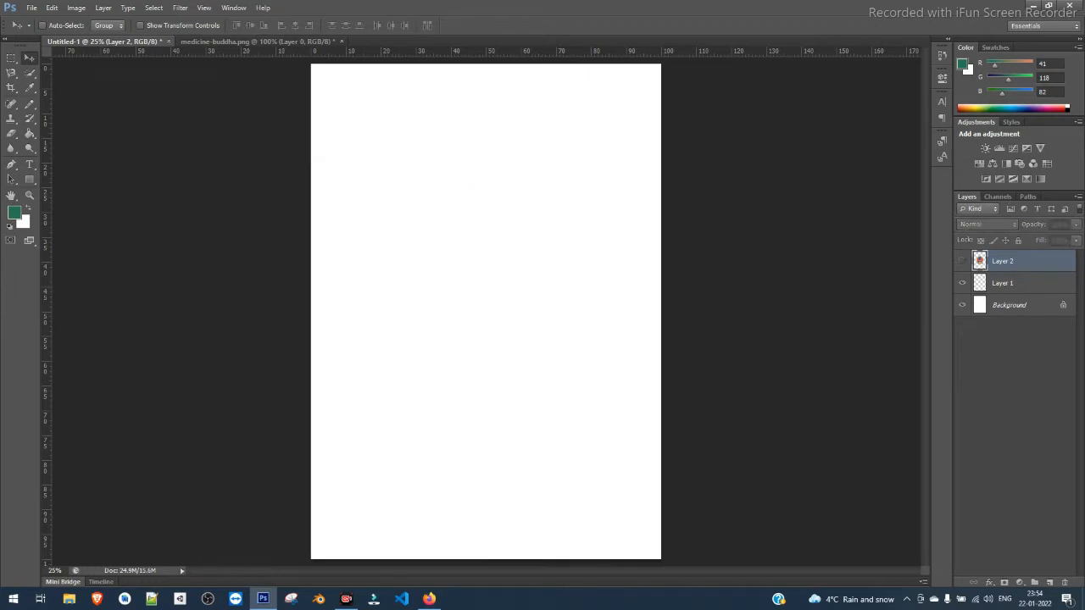
click(962, 261)
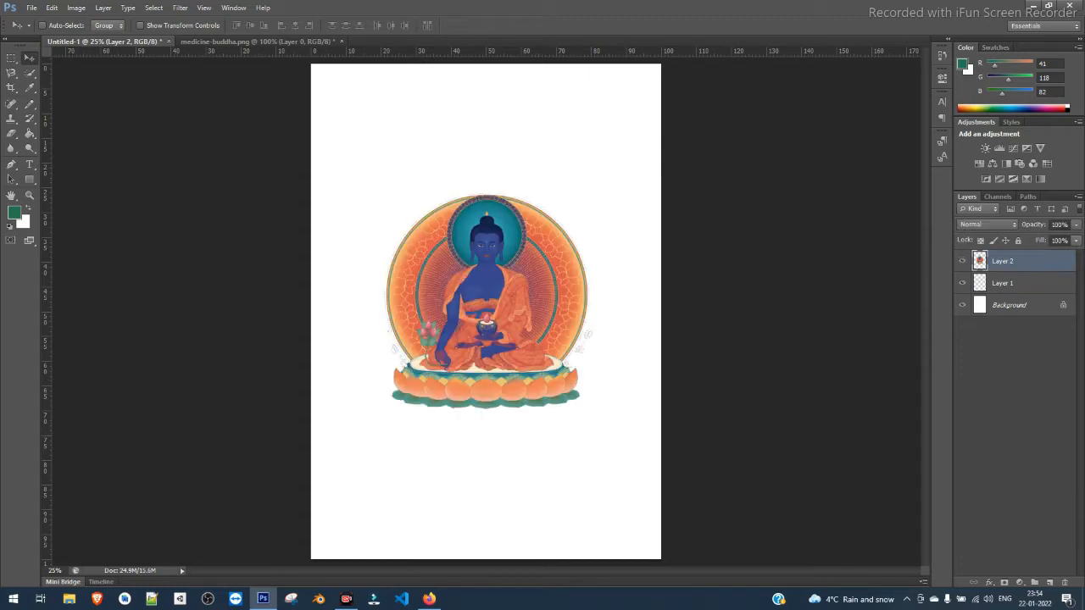
right_click(980, 261)
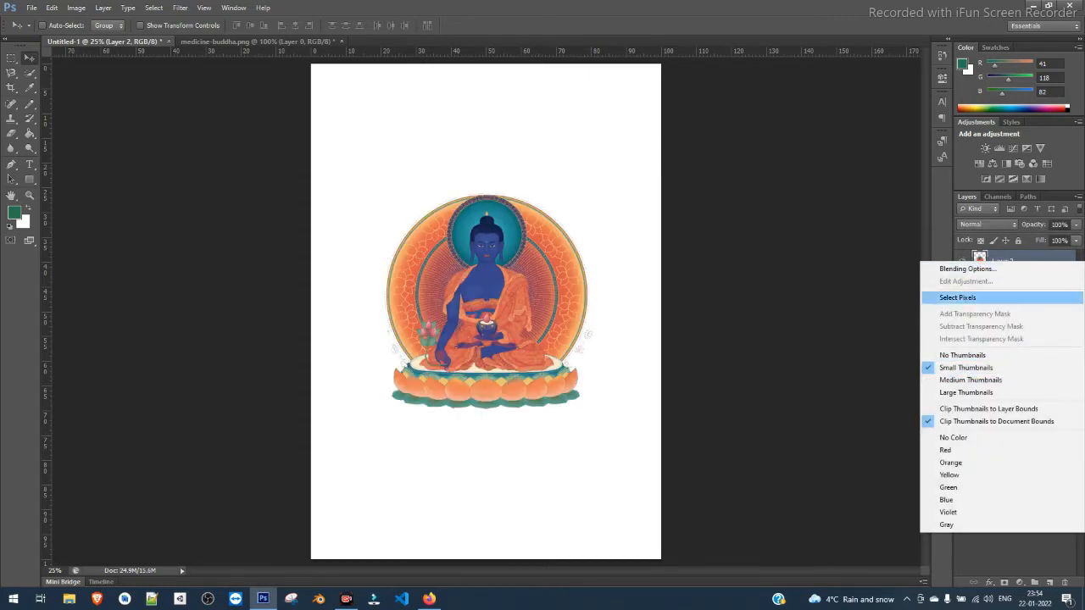
click(1010, 259)
right_click(1010, 260)
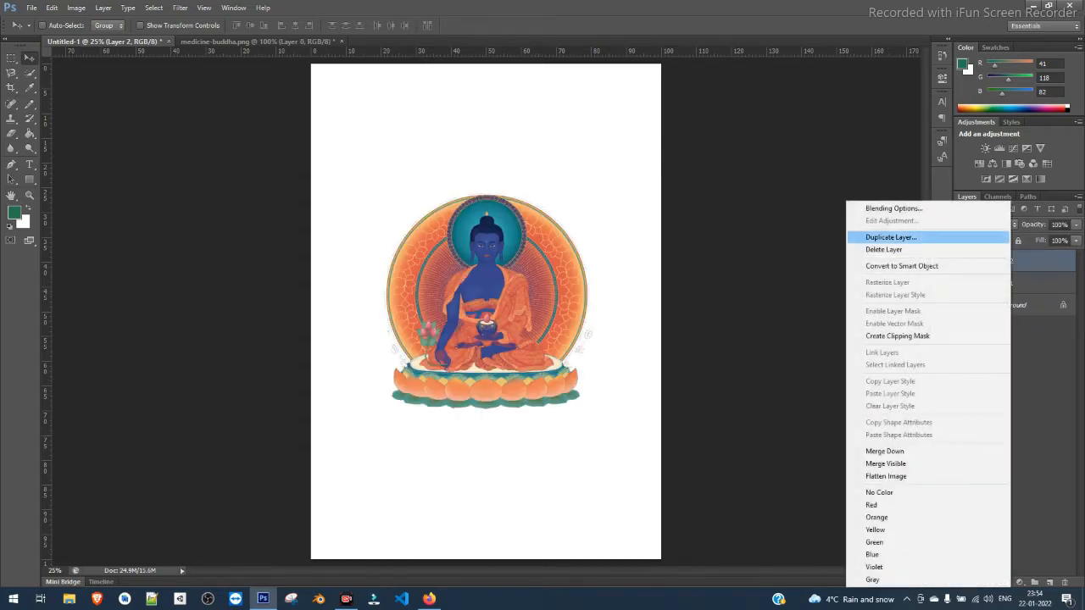
key(Escape)
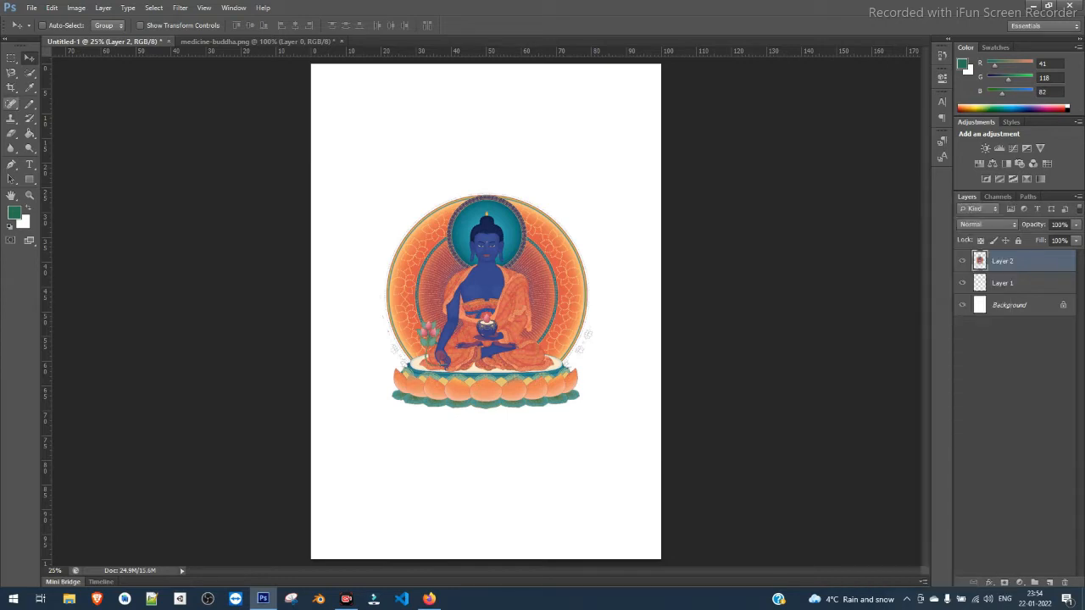
Erase the stray specks on both sides of the Buddha's halo with the Eraser.
click(11, 134)
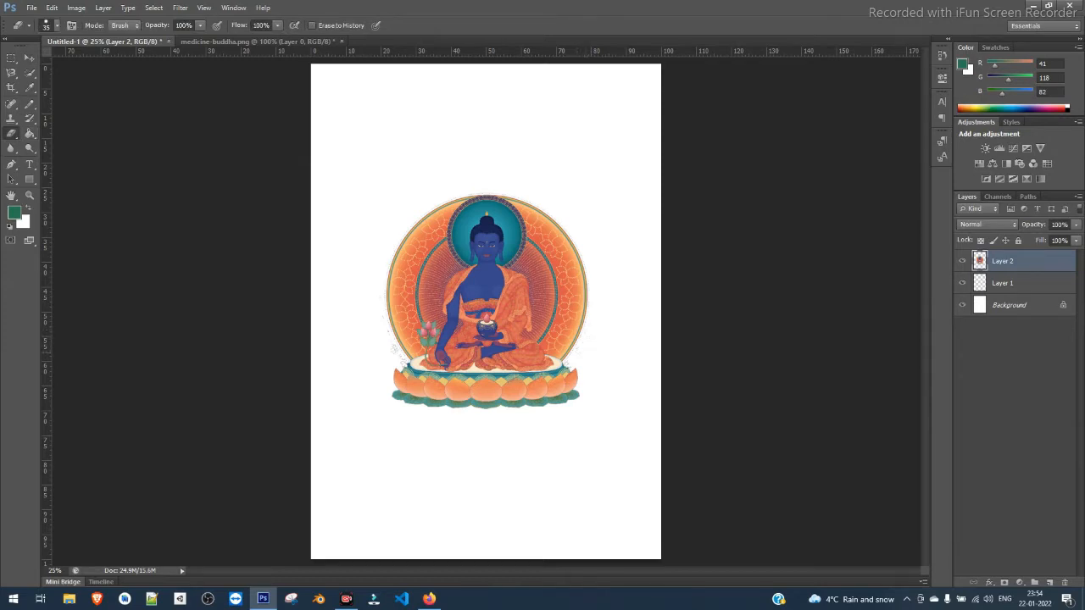
click(57, 26)
click(56, 26)
key(v)
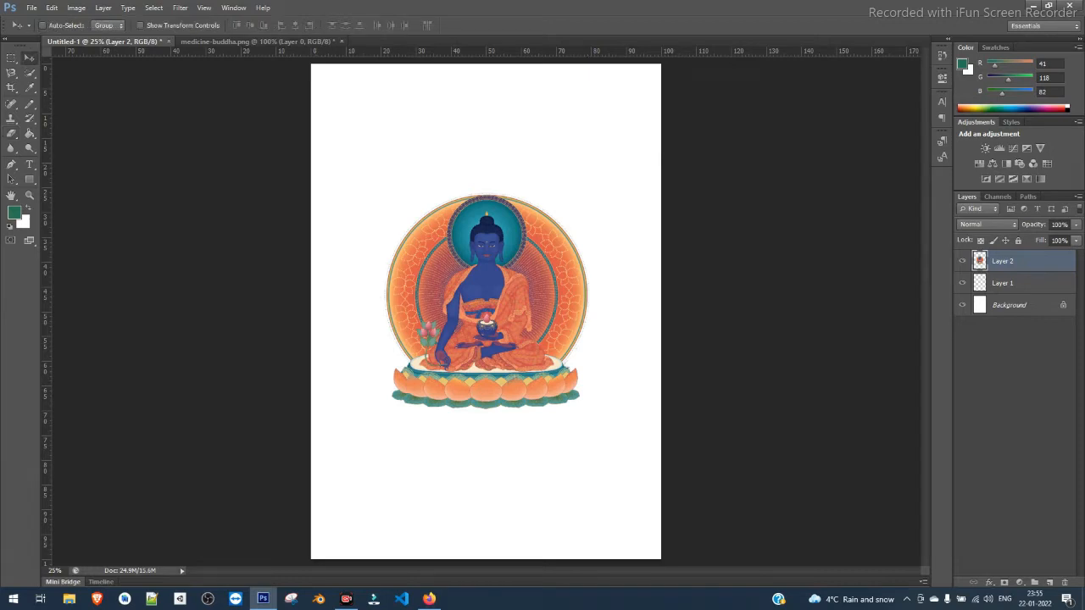
Apply a Color Overlay in muted red (RGB 190, 69, 69) to the empty Layer 1.
click(1018, 282)
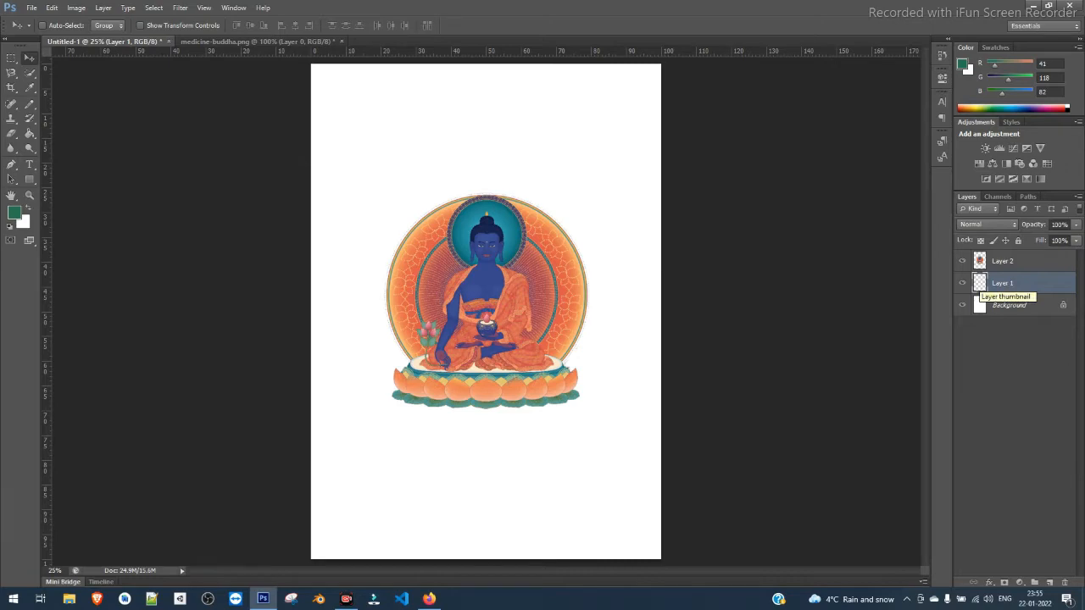
double_click(981, 285)
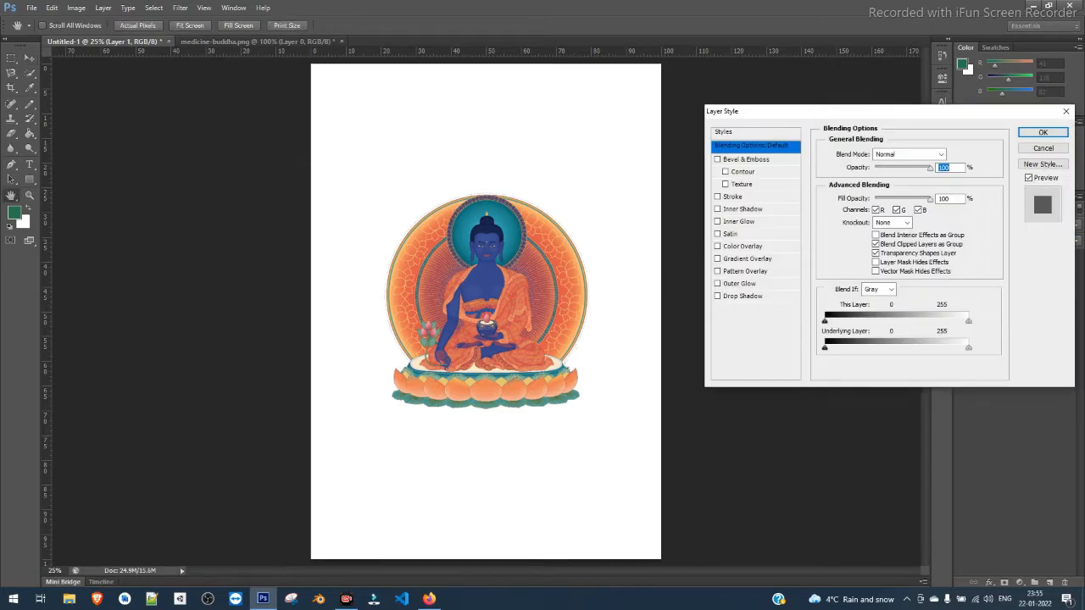
key(Escape)
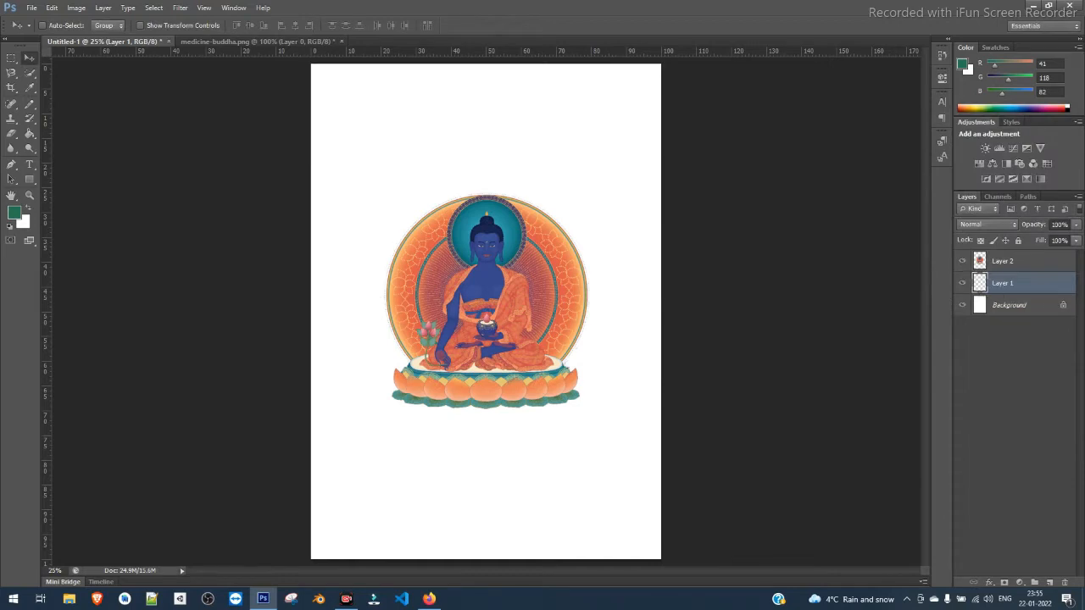
double_click(980, 283)
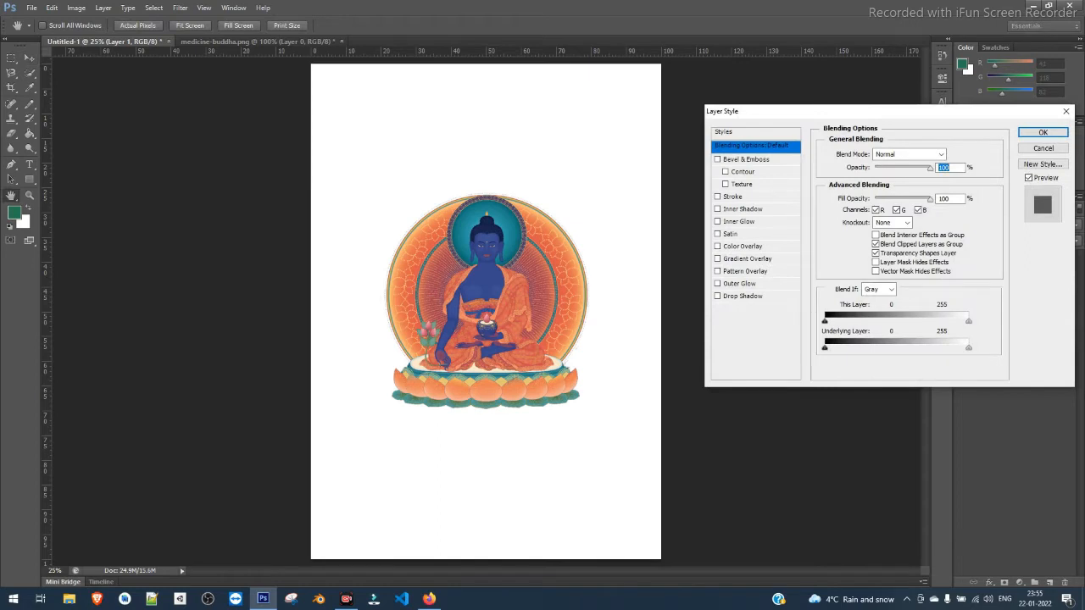
click(717, 246)
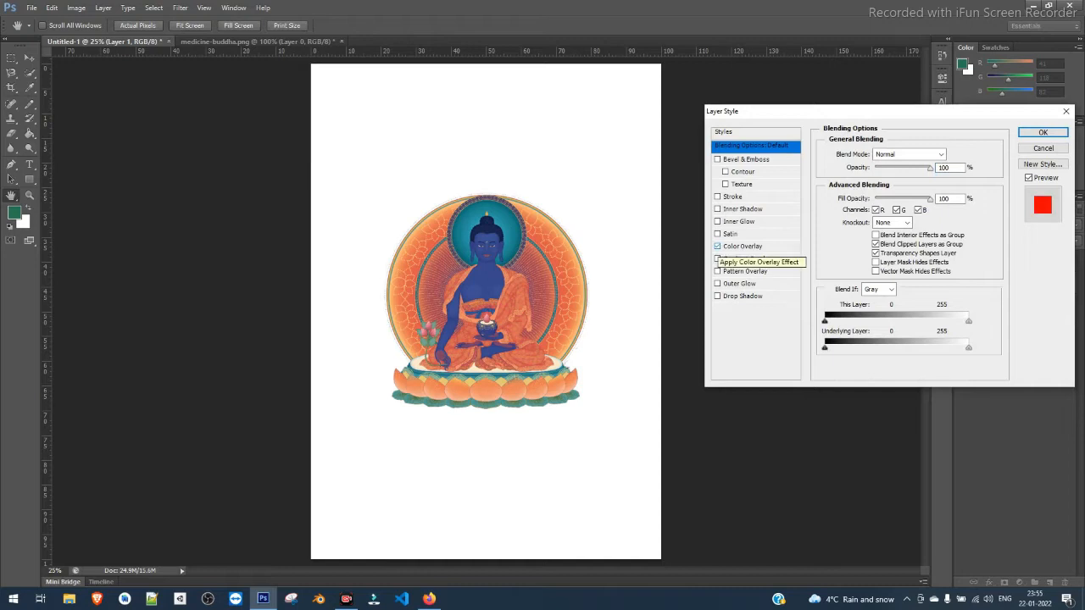
click(743, 246)
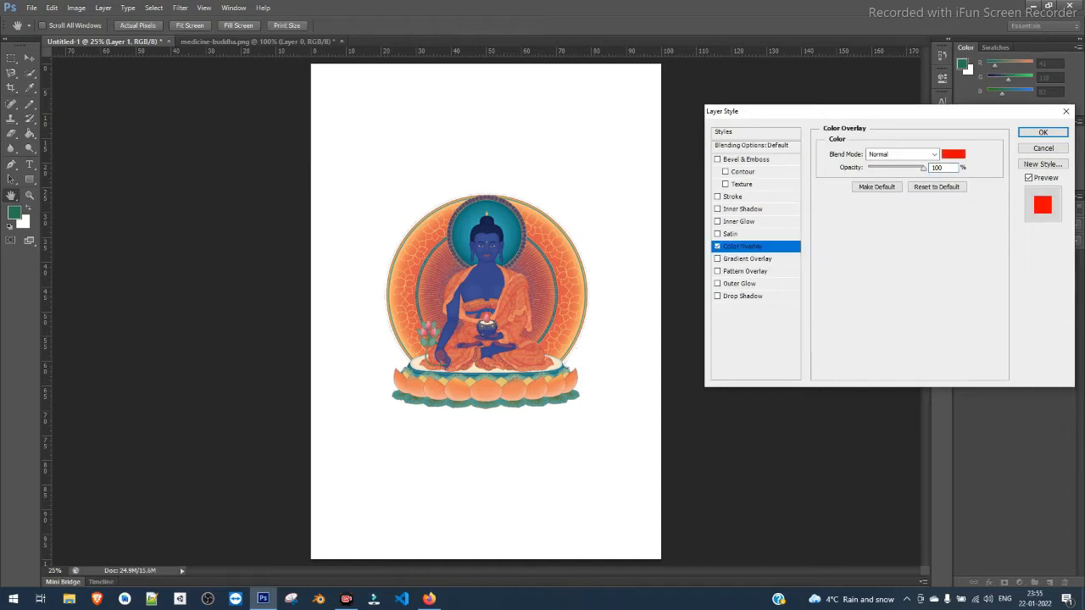
click(953, 154)
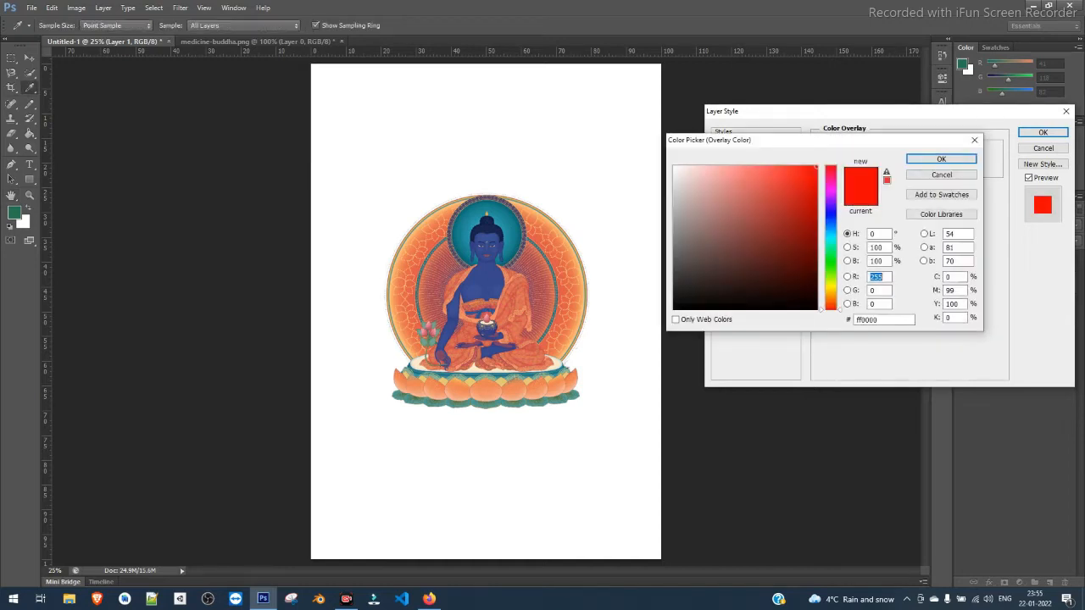
mouse_move(750, 173)
mouse_down()
mouse_move(770, 206)
mouse_move(762, 230)
mouse_move(759, 211)
mouse_up()
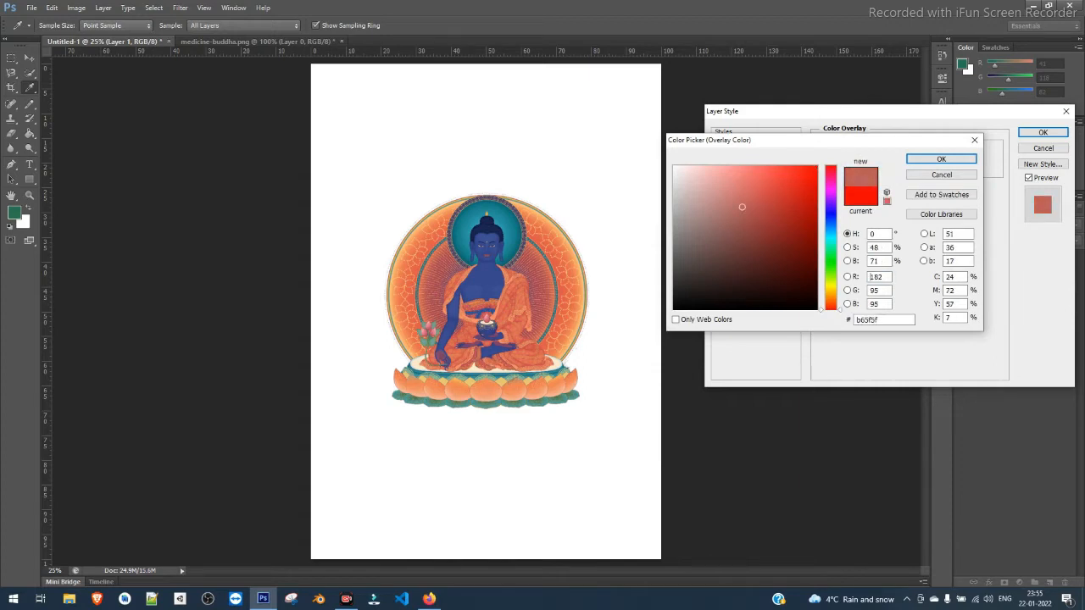
mouse_move(742, 207)
mouse_down()
mouse_move(753, 203)
mouse_move(740, 187)
mouse_move(741, 204)
mouse_move(765, 202)
mouse_up()
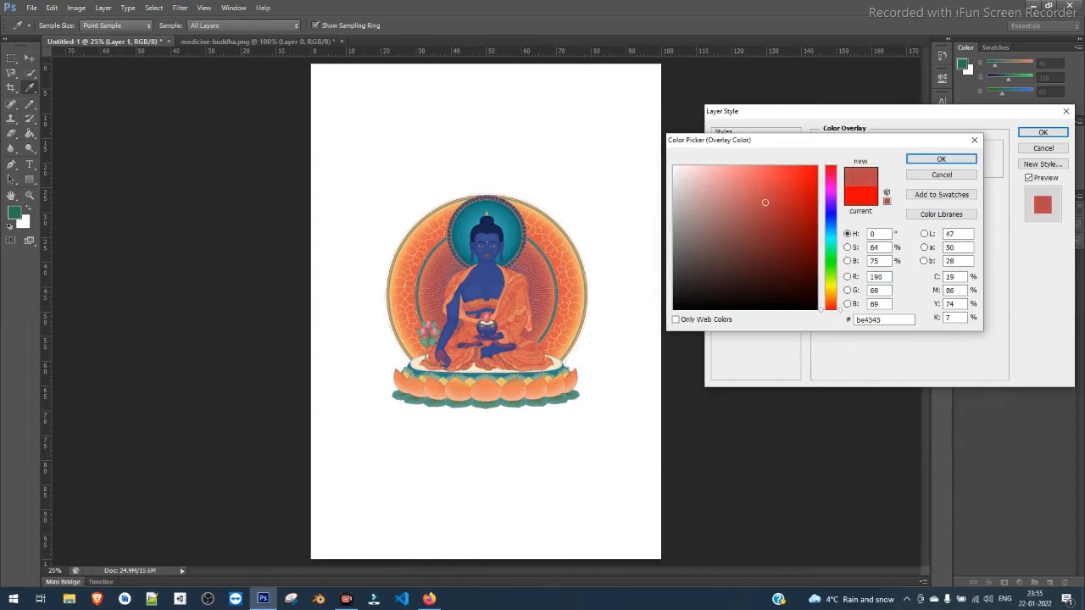
click(941, 159)
click(1042, 132)
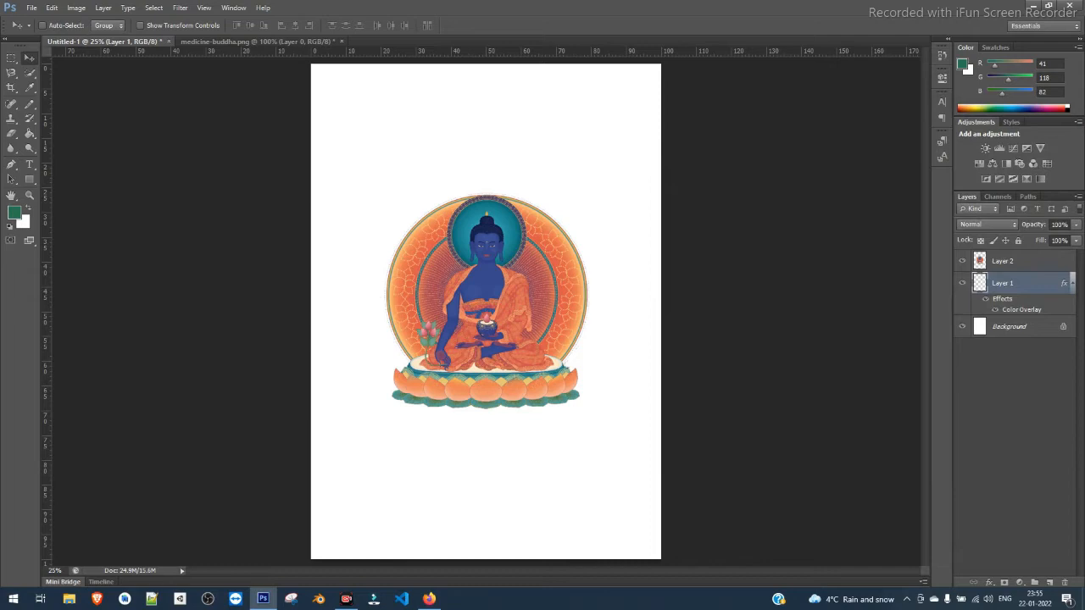
click(1010, 327)
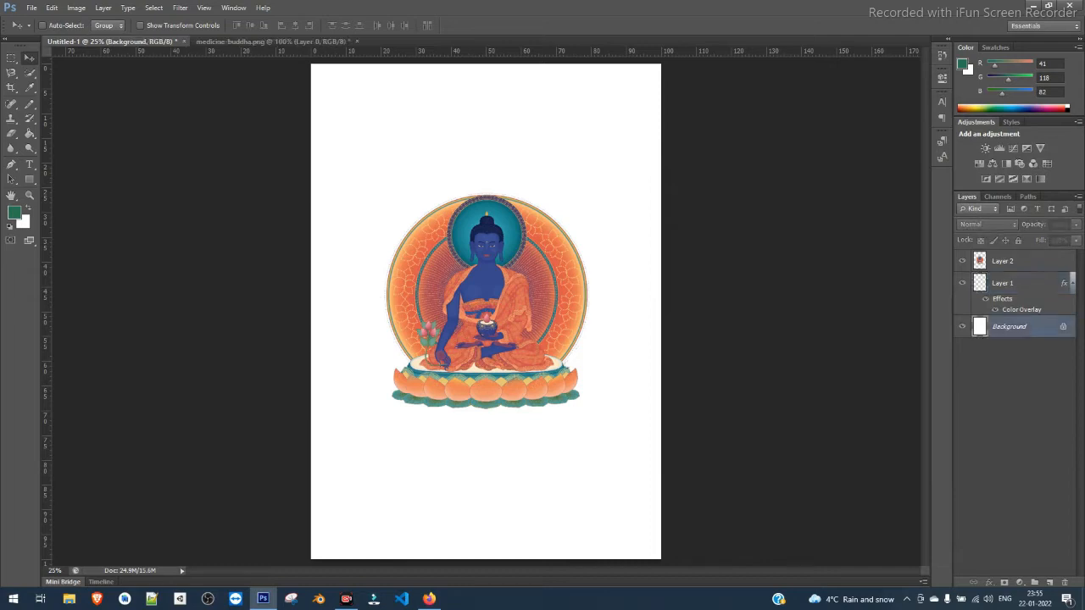
click(1010, 283)
click(1073, 283)
click(1072, 283)
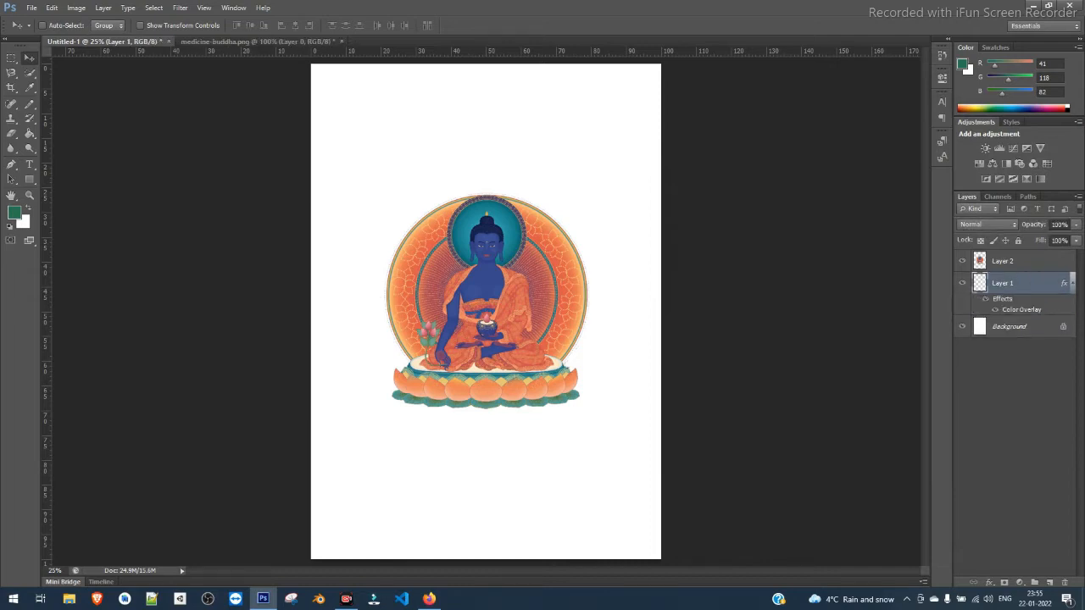
double_click(1064, 284)
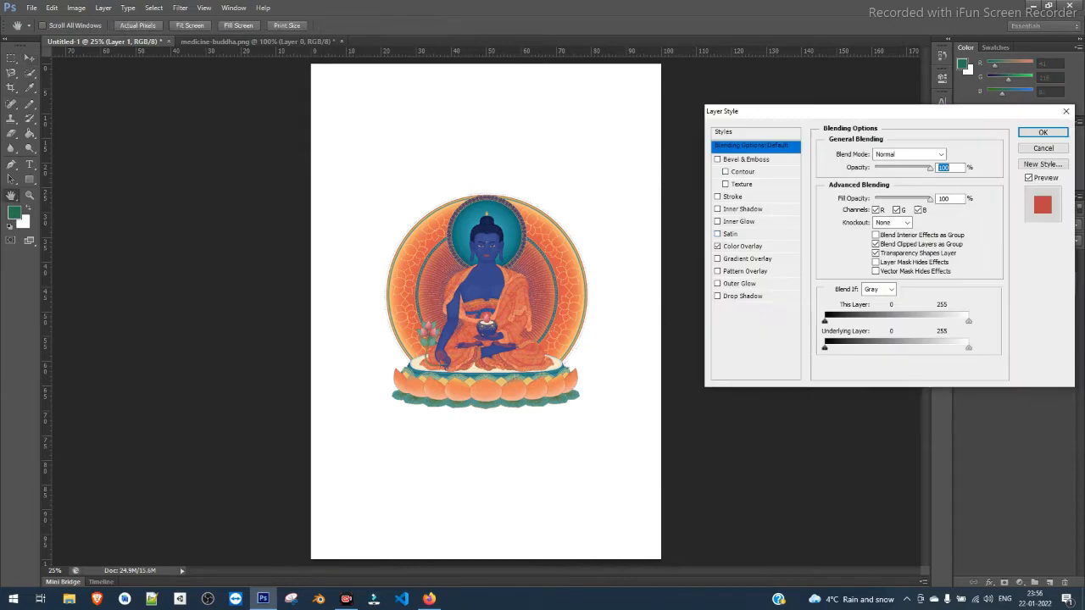
click(717, 245)
click(718, 246)
click(1043, 149)
Hide Layer 1 and delete it together with its Color Overlay.
click(962, 283)
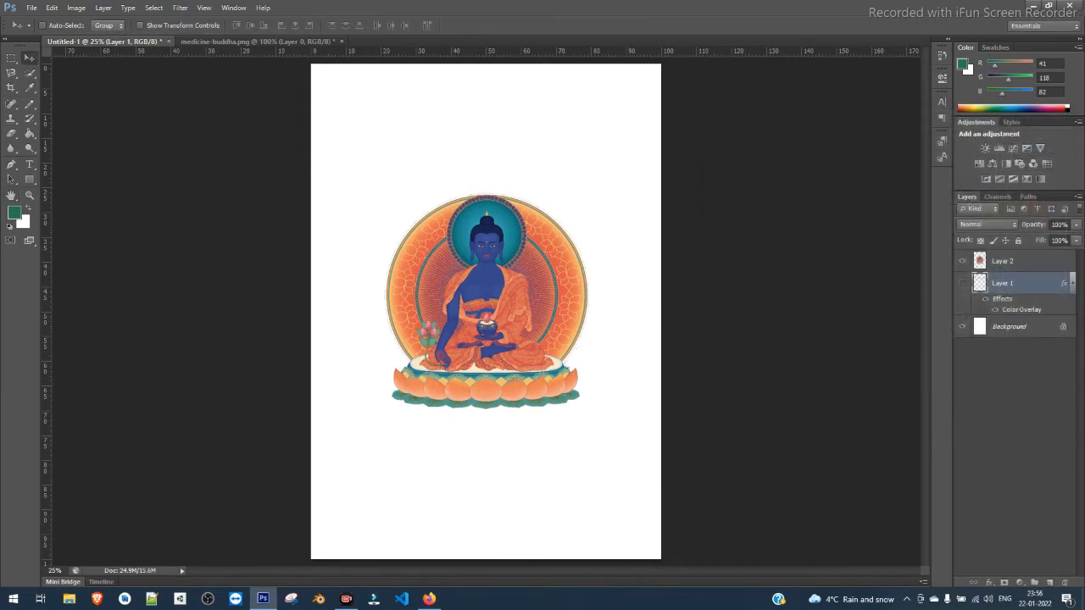
right_click(990, 283)
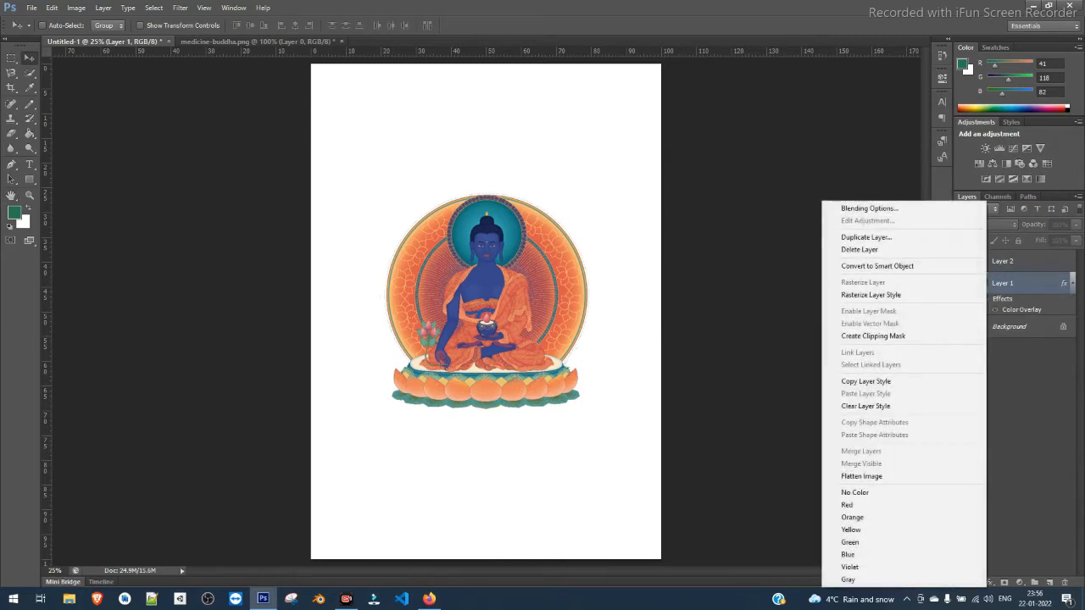
click(856, 245)
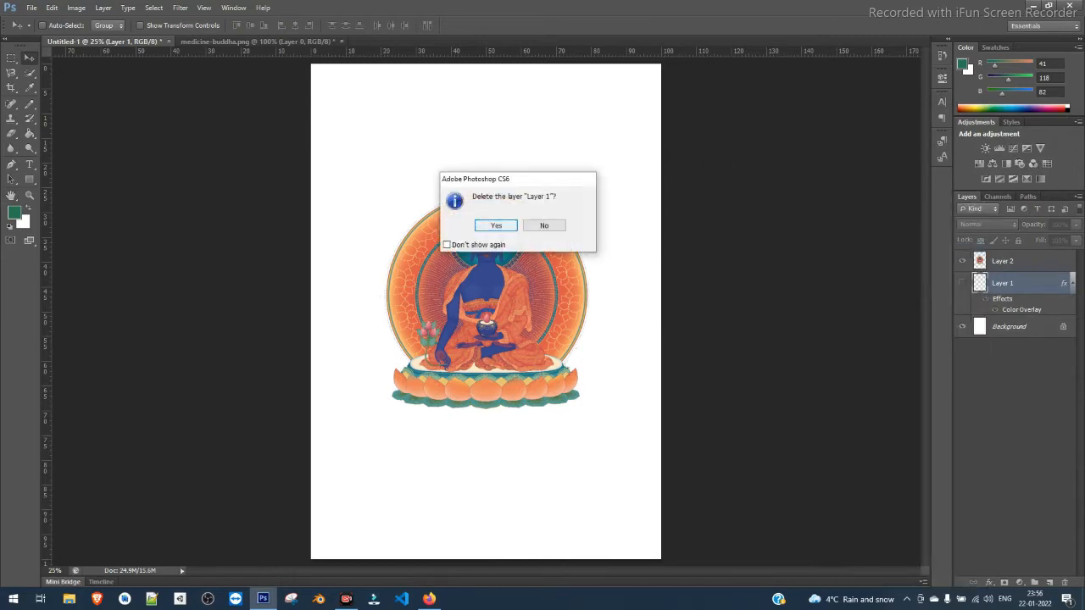
key(Return)
Convert the locked Background into a normal layer with the default name and settings.
double_click(1009, 284)
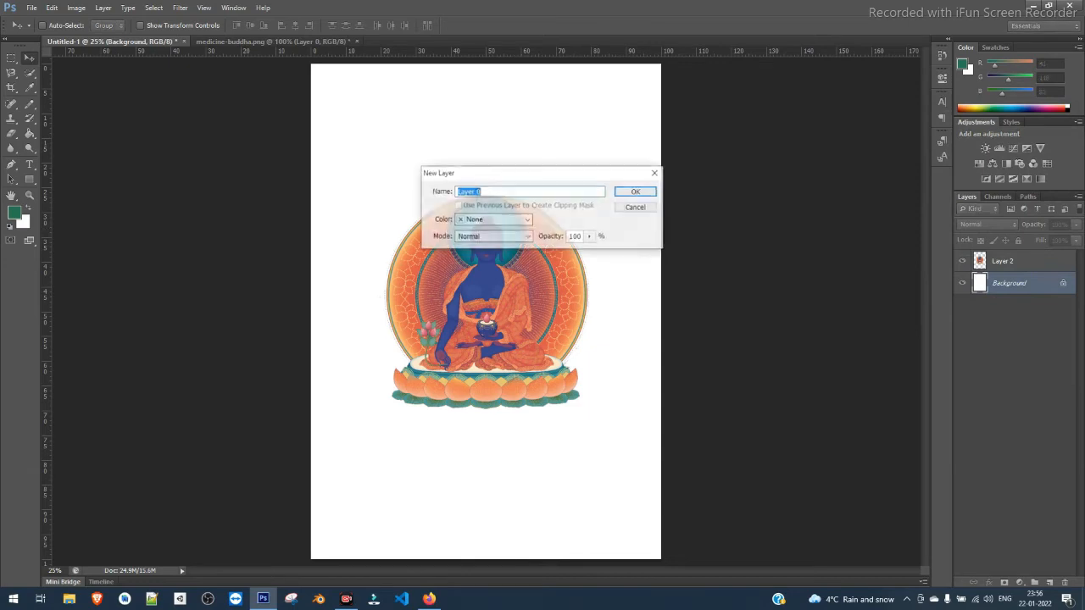
click(636, 207)
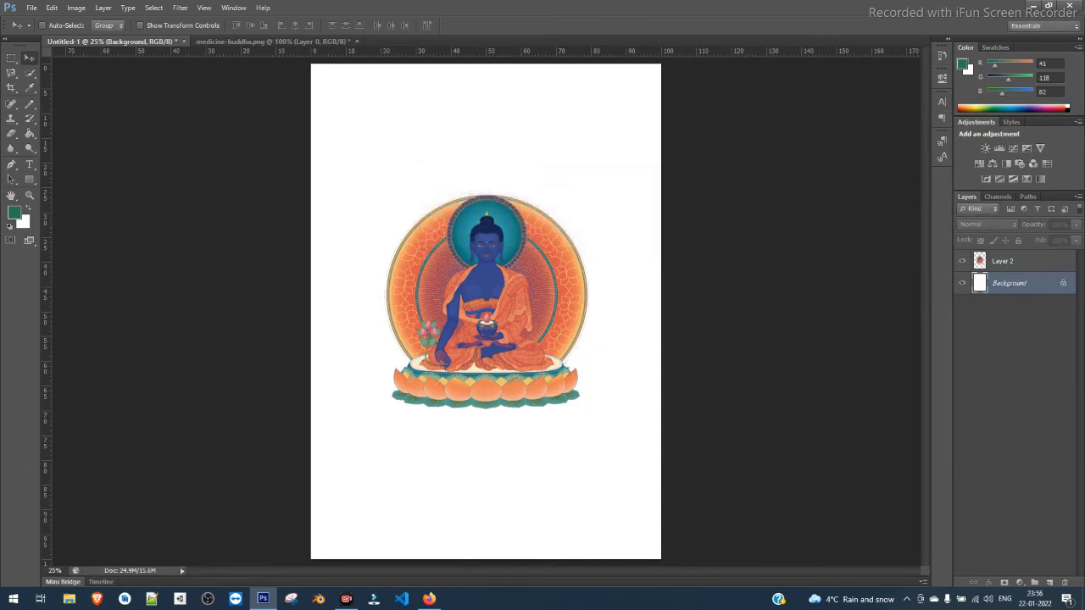
double_click(1059, 283)
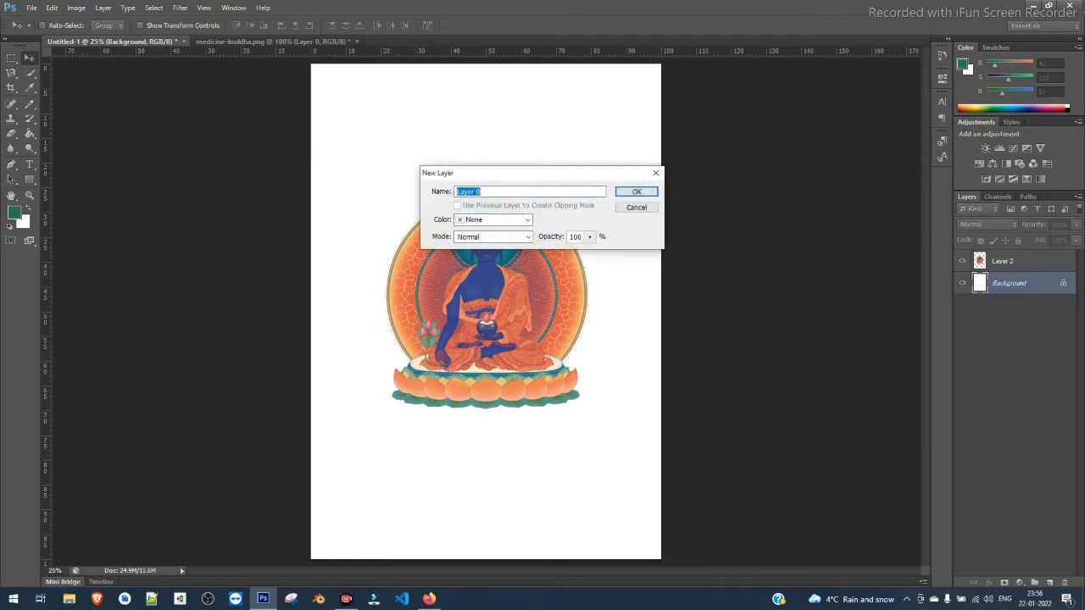
key(Return)
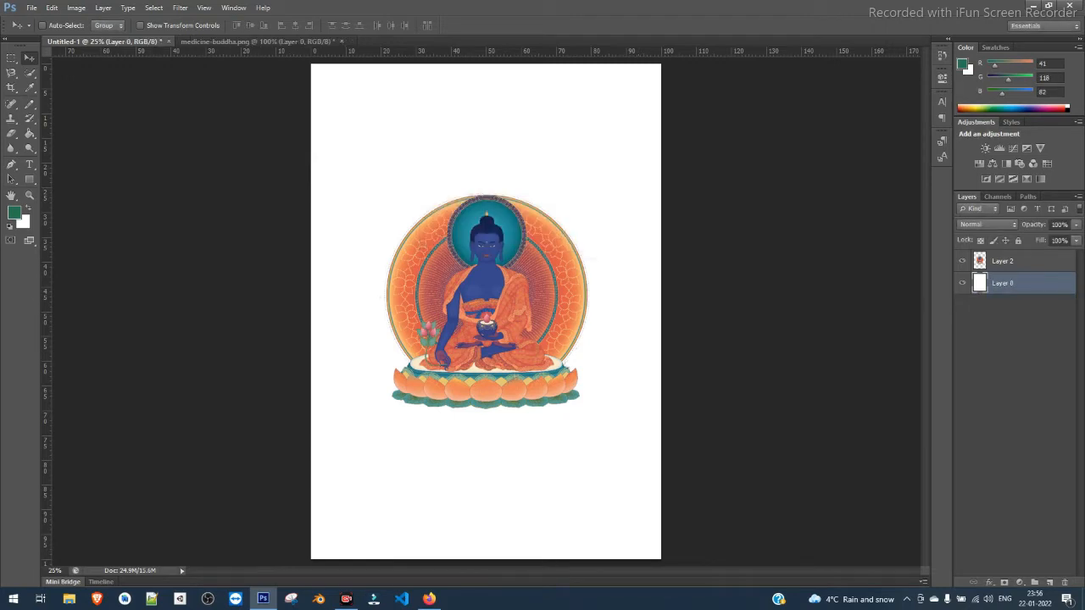
Give the white page layer a Color Overlay in pale green (#d6ebd5).
double_click(1028, 283)
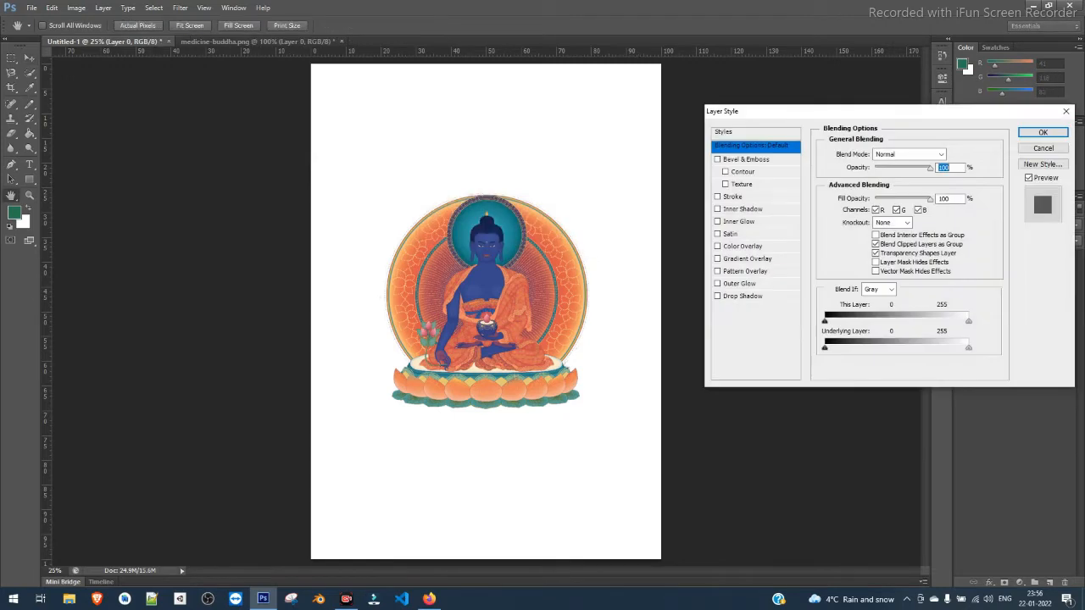
click(743, 246)
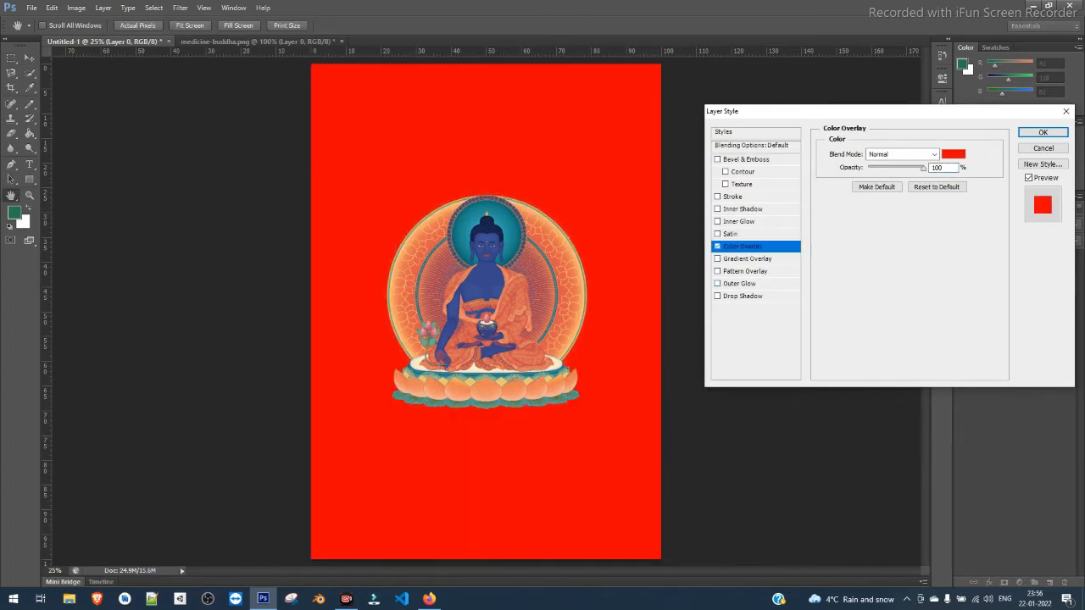
click(953, 154)
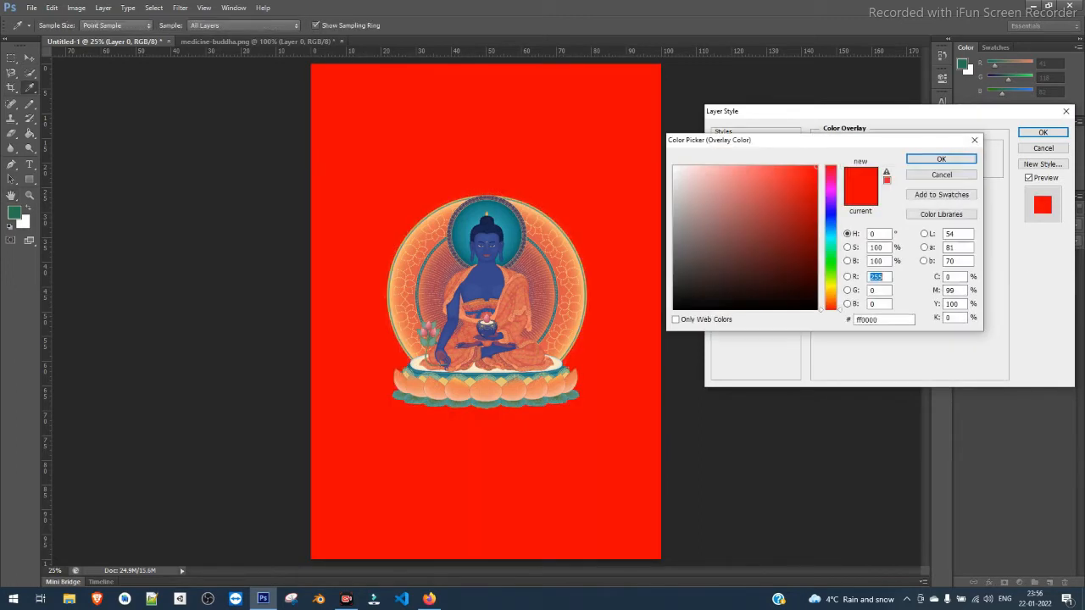
mouse_move(763, 178)
mouse_down()
mouse_move(748, 228)
mouse_move(710, 183)
mouse_up()
mouse_move(830, 246)
mouse_down()
mouse_move(831, 167)
mouse_move(831, 263)
mouse_up()
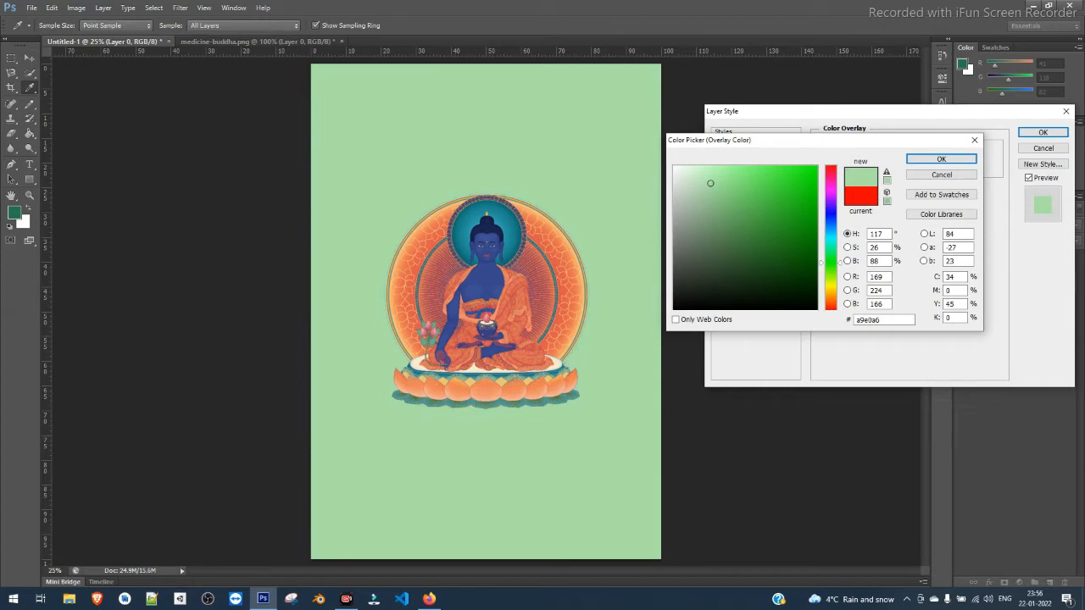
click(692, 184)
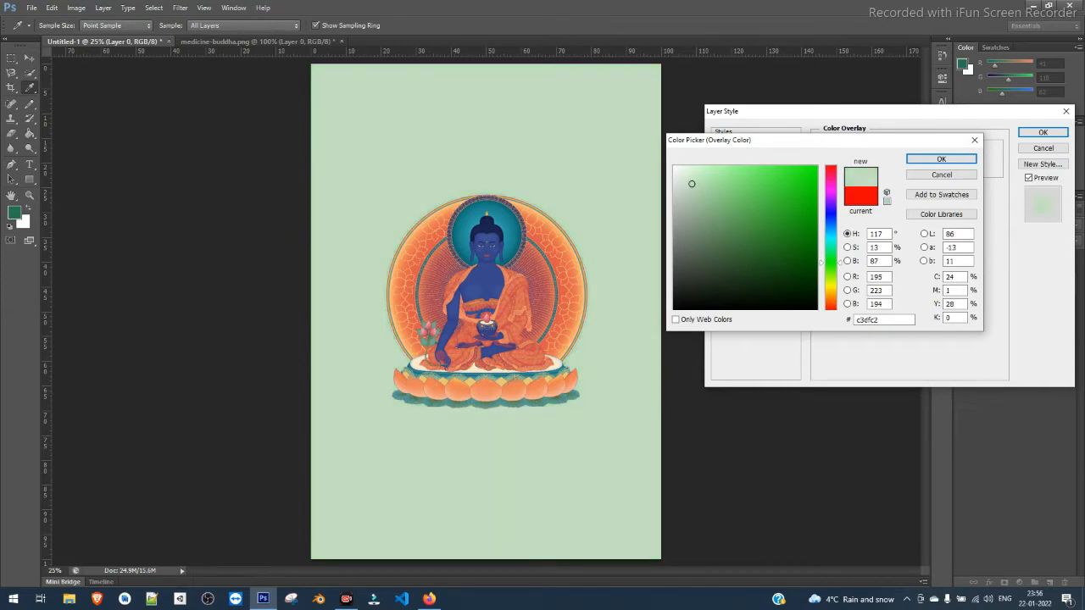
drag(692, 184, 687, 177)
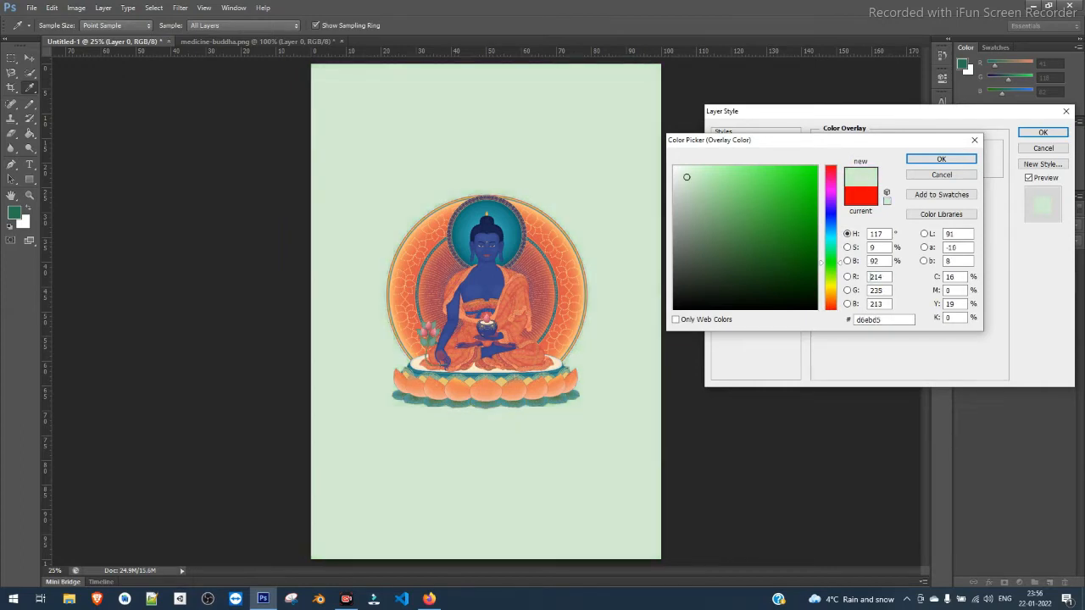
click(941, 159)
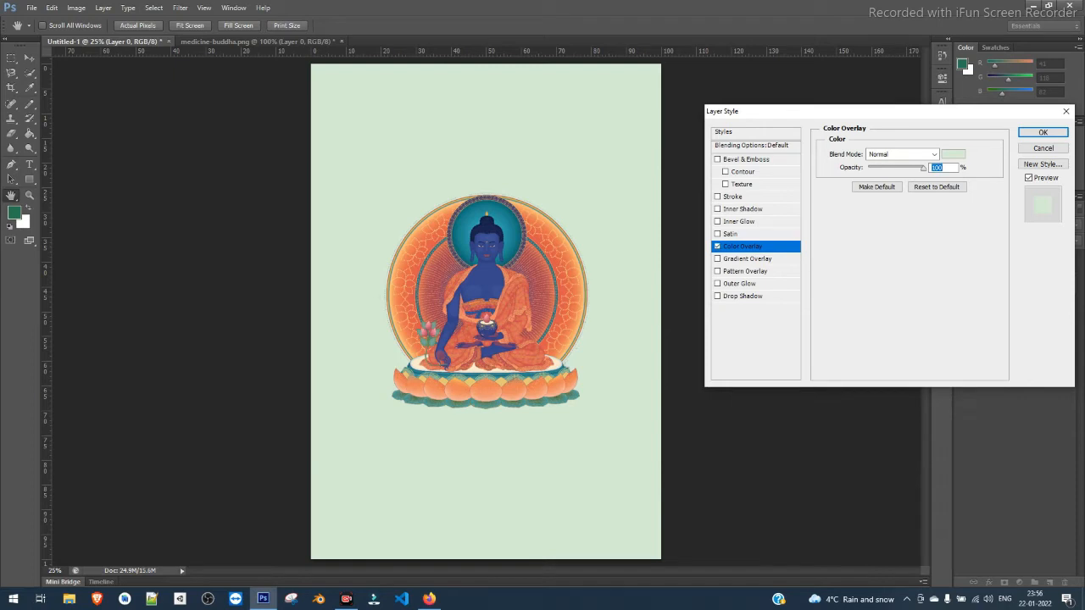
Apply the Color Overlay style with its pale green #d6ebd5 and collapse the page layer's effects list.
click(953, 155)
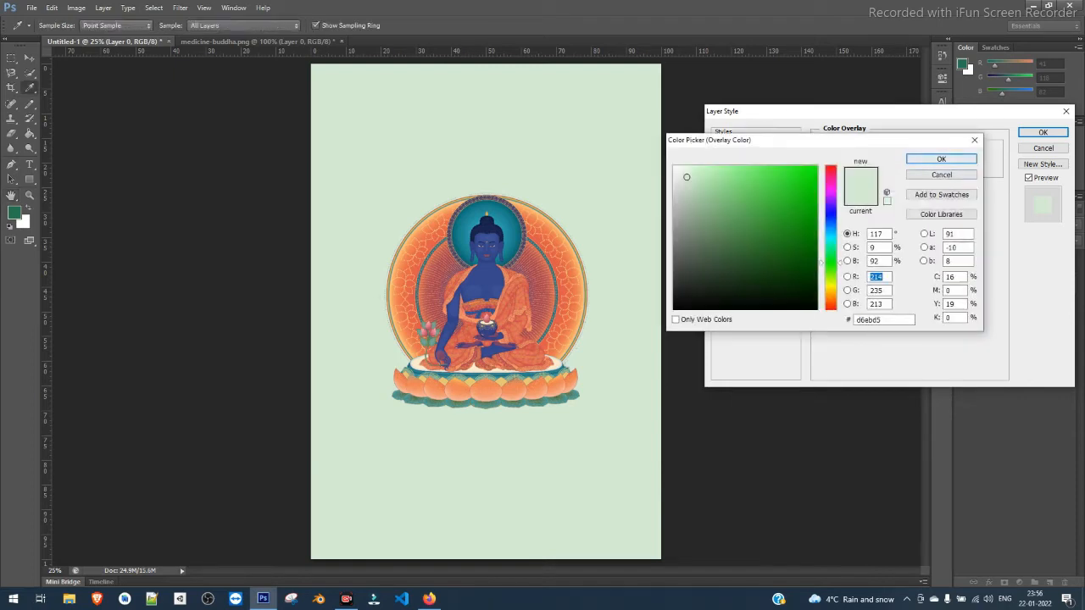
key(Return)
key(Return)
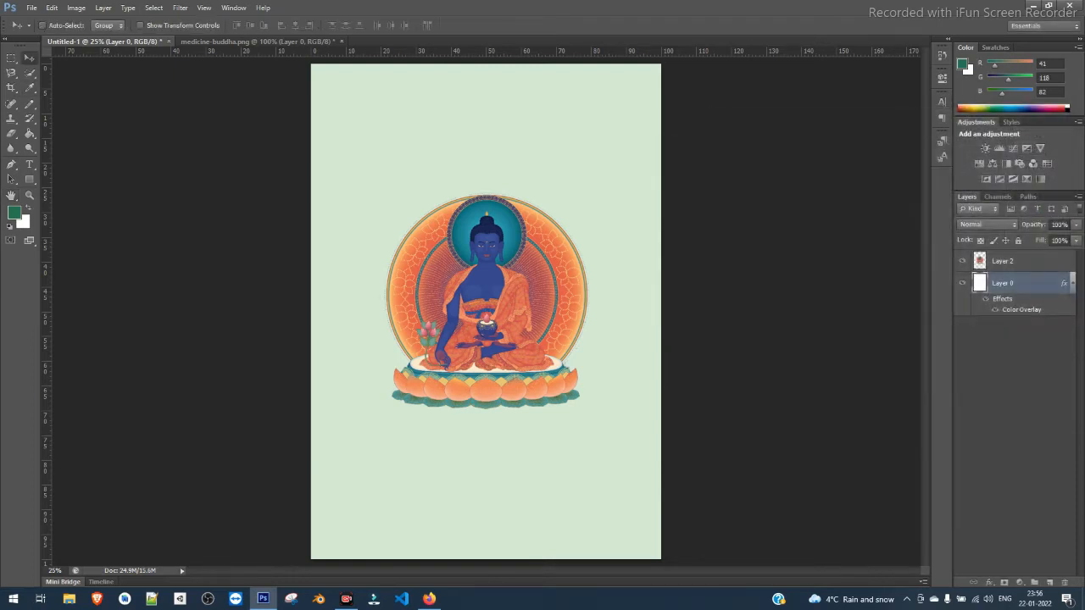
click(1073, 284)
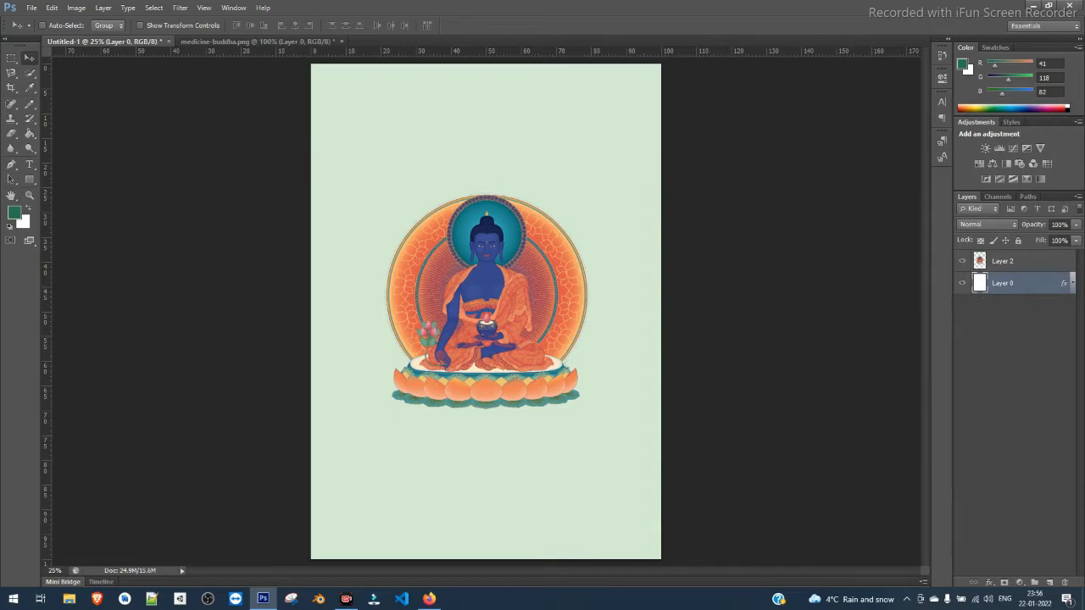
Add the title text "CONCERT @ TIPA" on a text layer above the Buddha image and select all of its characters.
click(1021, 261)
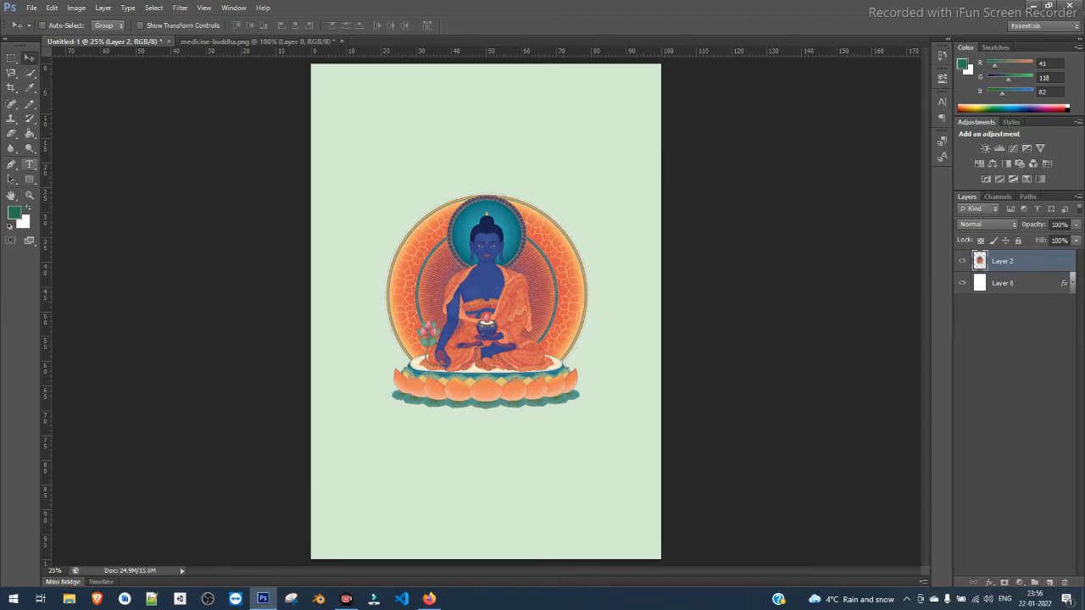
click(29, 164)
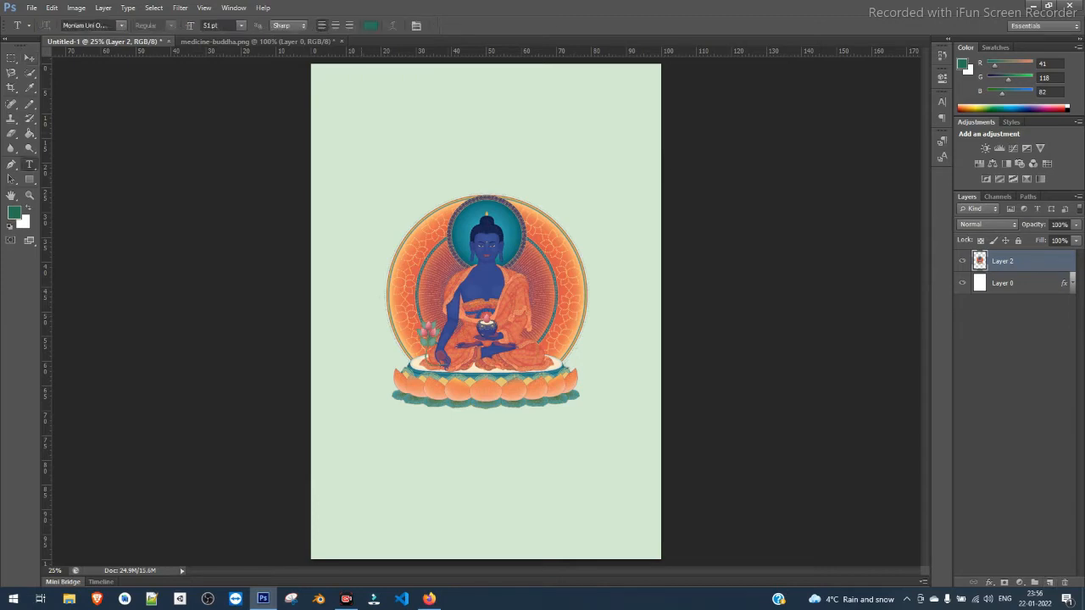
click(361, 131)
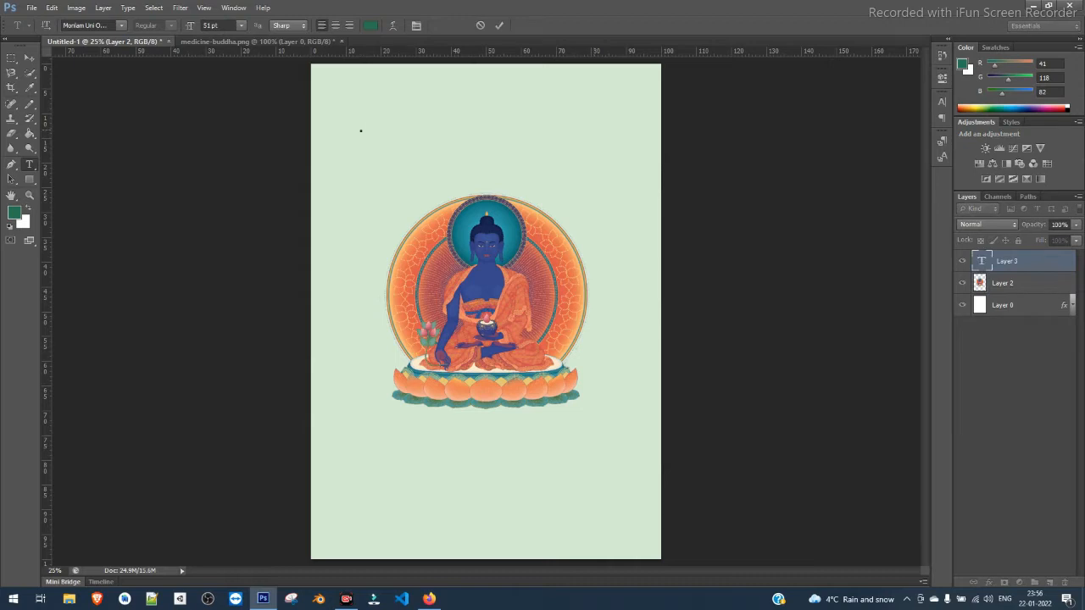
text(Con)
key(BackSpace)
key(BackSpace)
text(ONCERT)
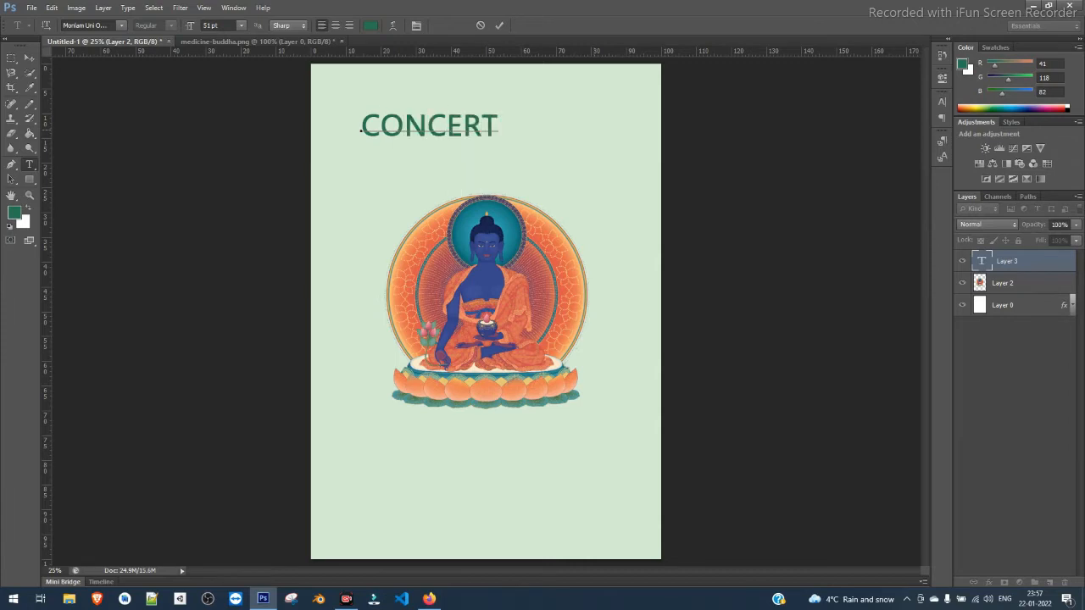
text( @ TIPA)
key(ctrl+a)
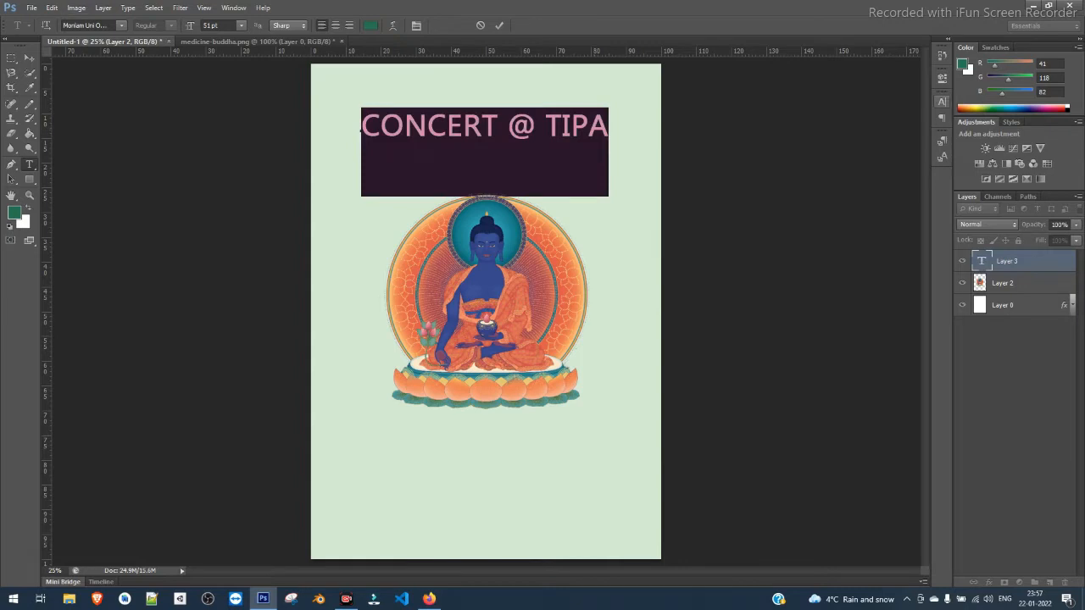
click(942, 102)
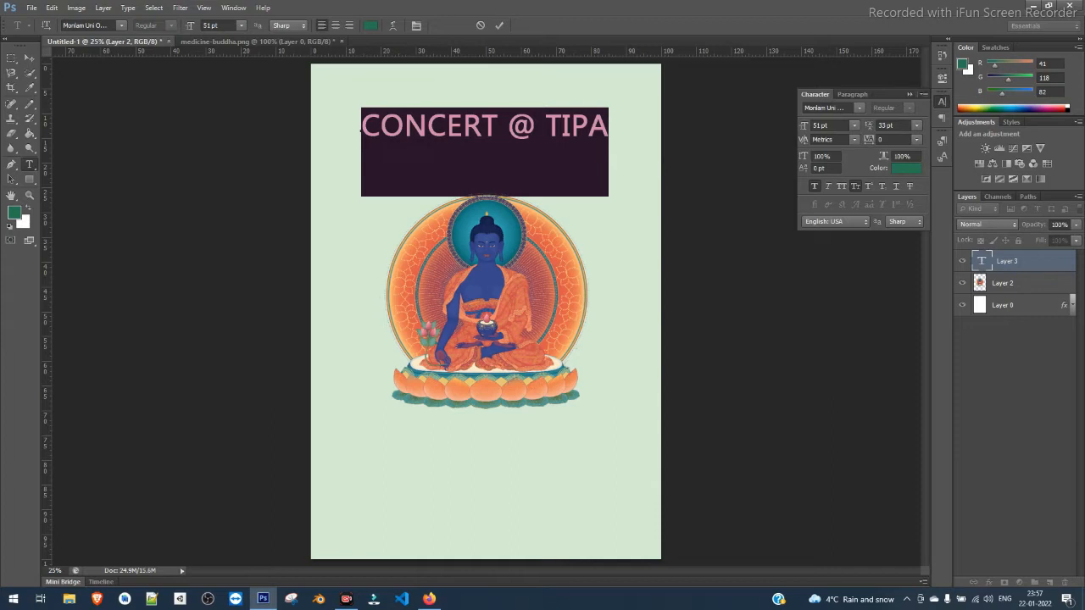
click(859, 107)
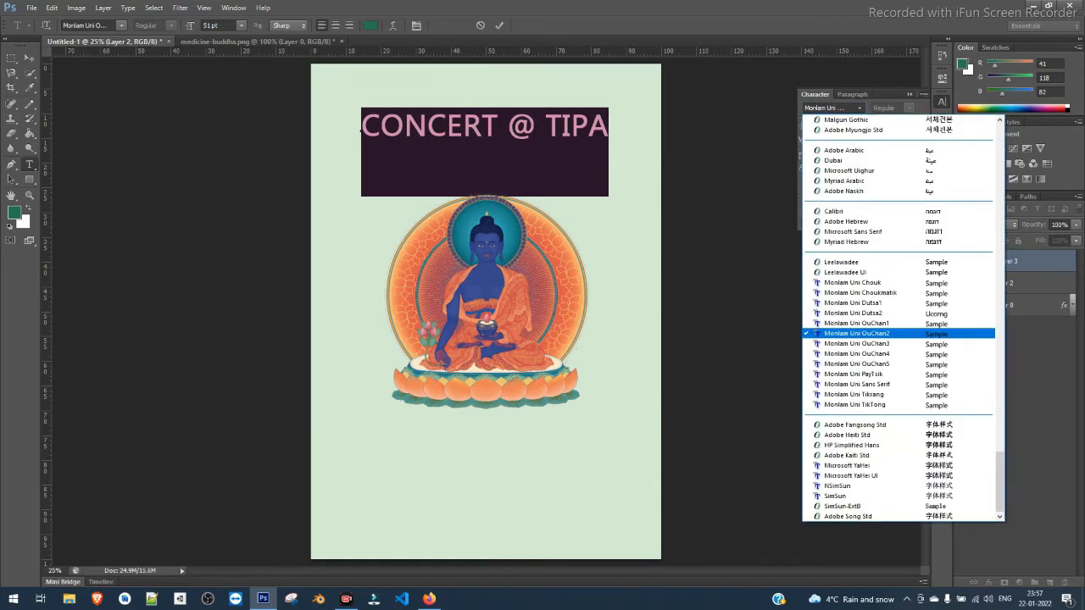
click(859, 108)
click(942, 101)
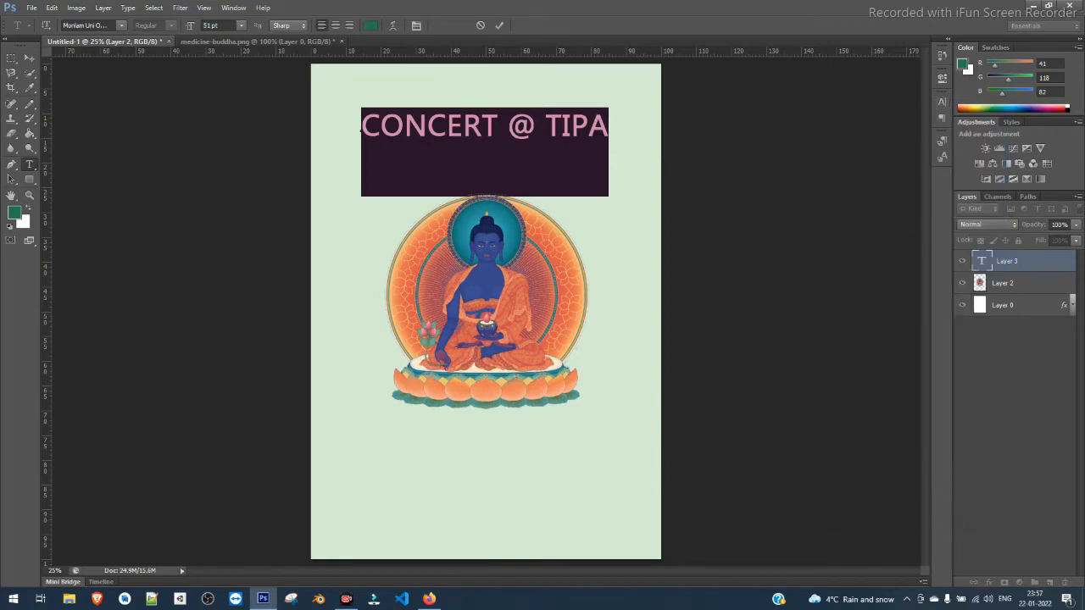
Show the Character settings and set the selected title's font to Arial.
click(234, 8)
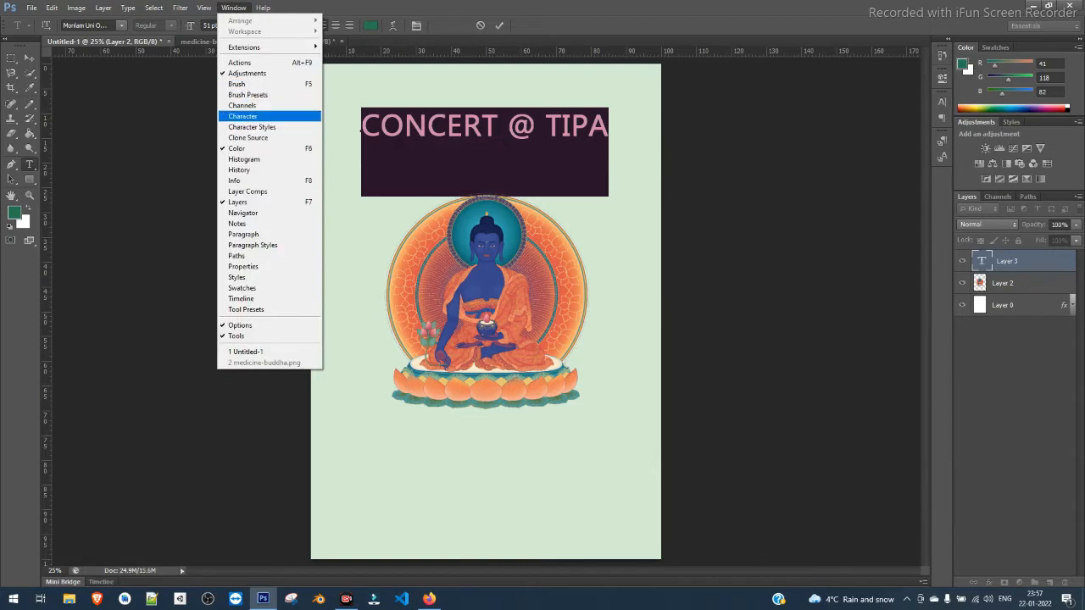
click(254, 116)
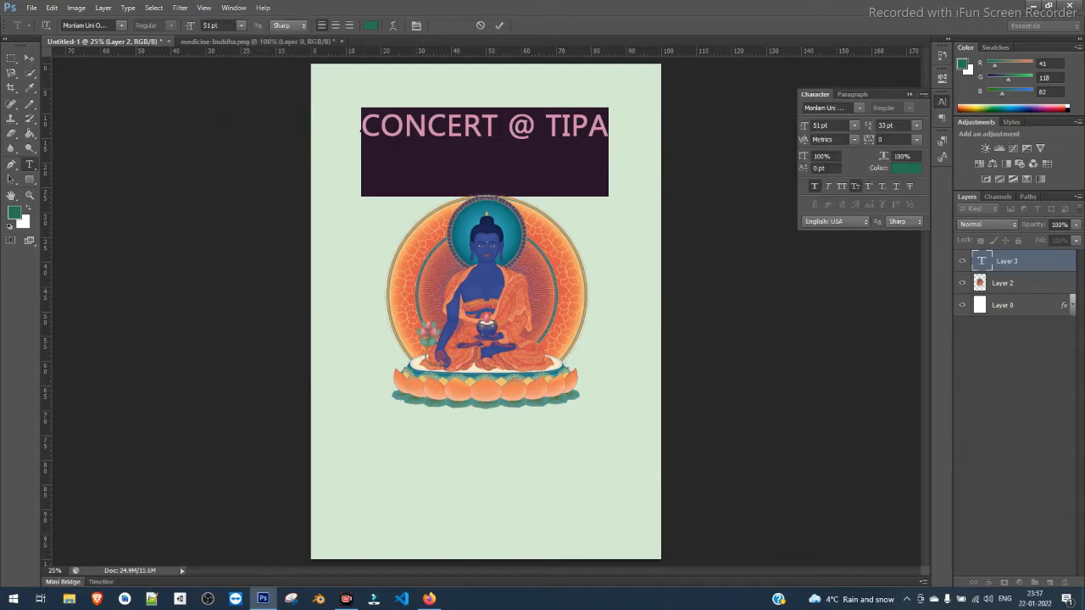
click(859, 107)
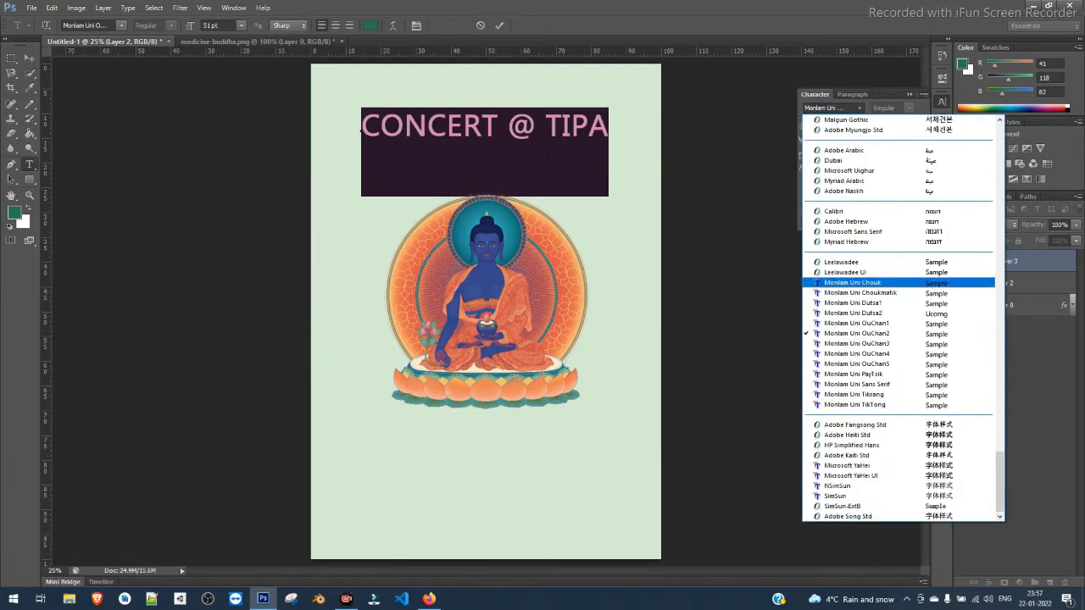
scroll(899, 334, up, 2)
drag(1000, 470, 1000, 150)
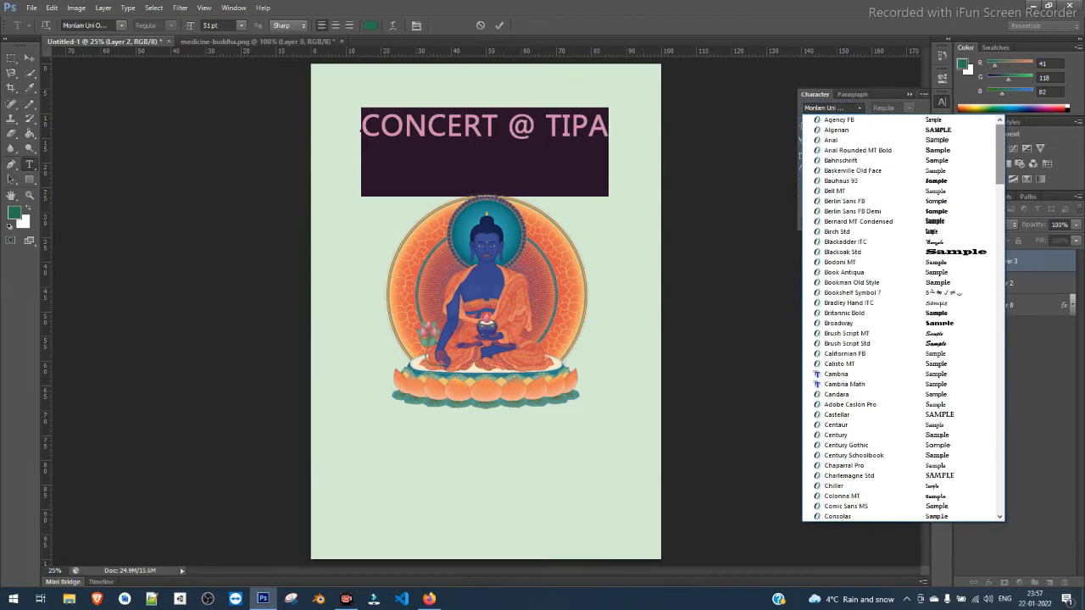
click(831, 140)
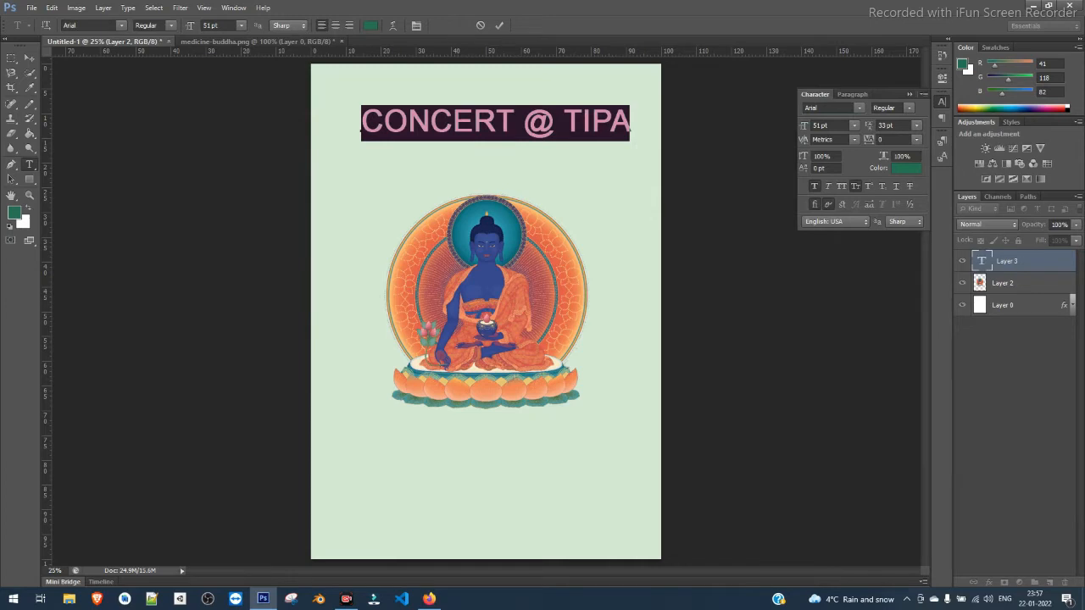
Deselect the title's characters and move the title up and slightly left, centering it near the page's upper edge.
click(523, 123)
click(629, 123)
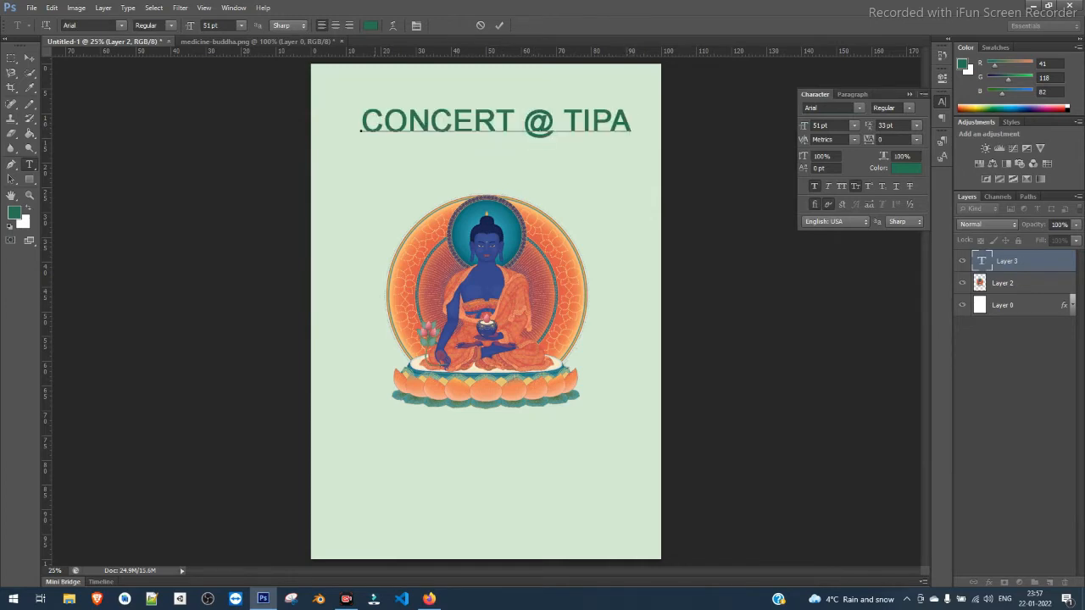
mouse_move(496, 157)
mouse_down()
mouse_move(481, 164)
mouse_move(475, 144)
mouse_move(486, 140)
mouse_up()
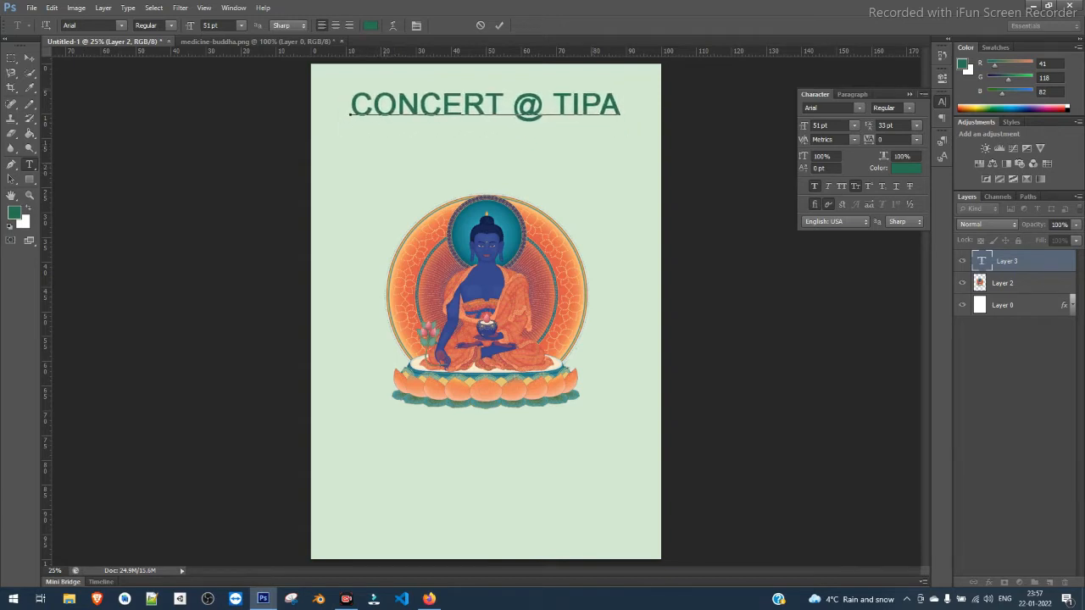
key(shift+Left)
key(shift+Left)
key(shift+Left)
key(shift+Left)
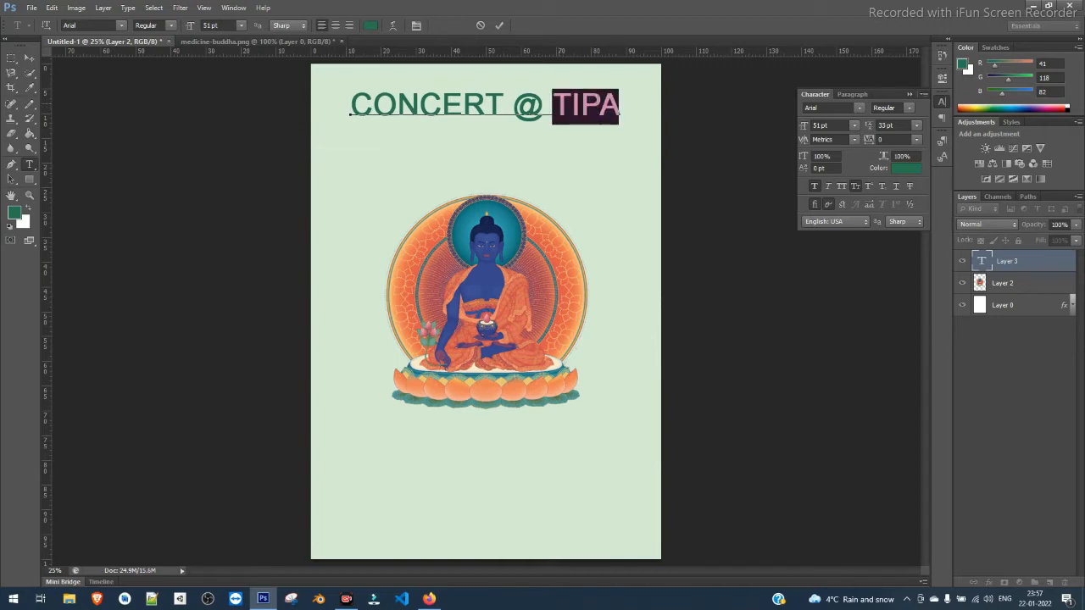
click(542, 106)
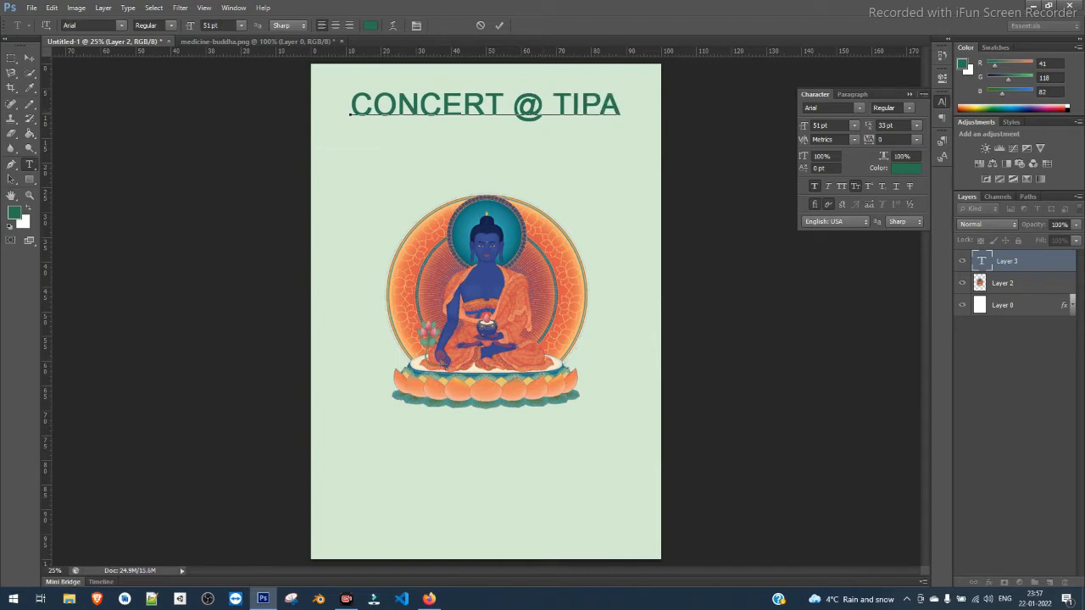
drag(504, 107, 342, 108)
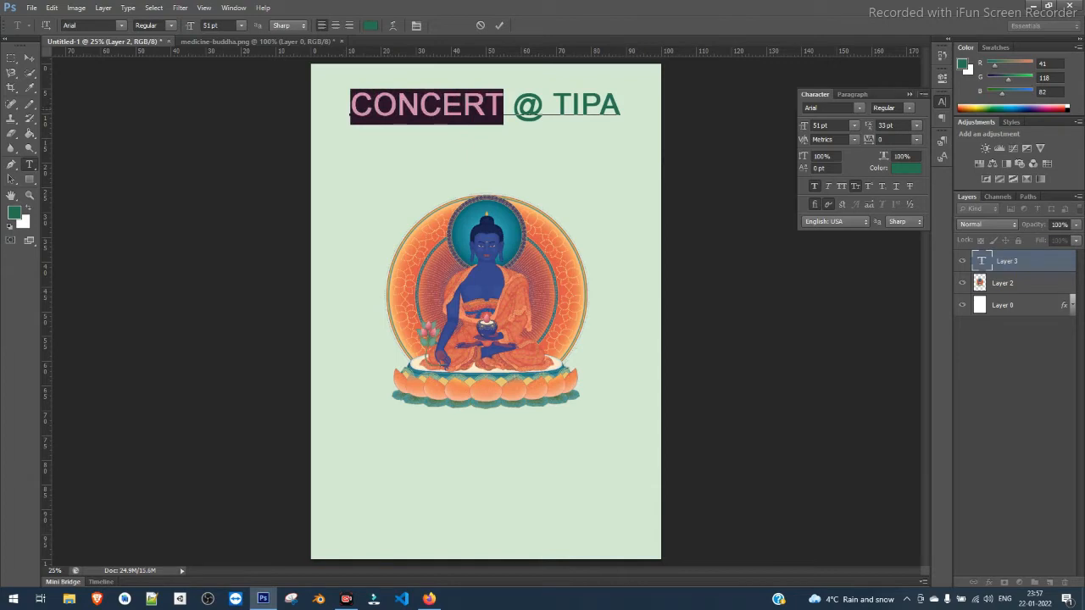
click(504, 108)
Color only the word "CONCERT" in the title near-black (#0a120e).
drag(504, 109, 350, 113)
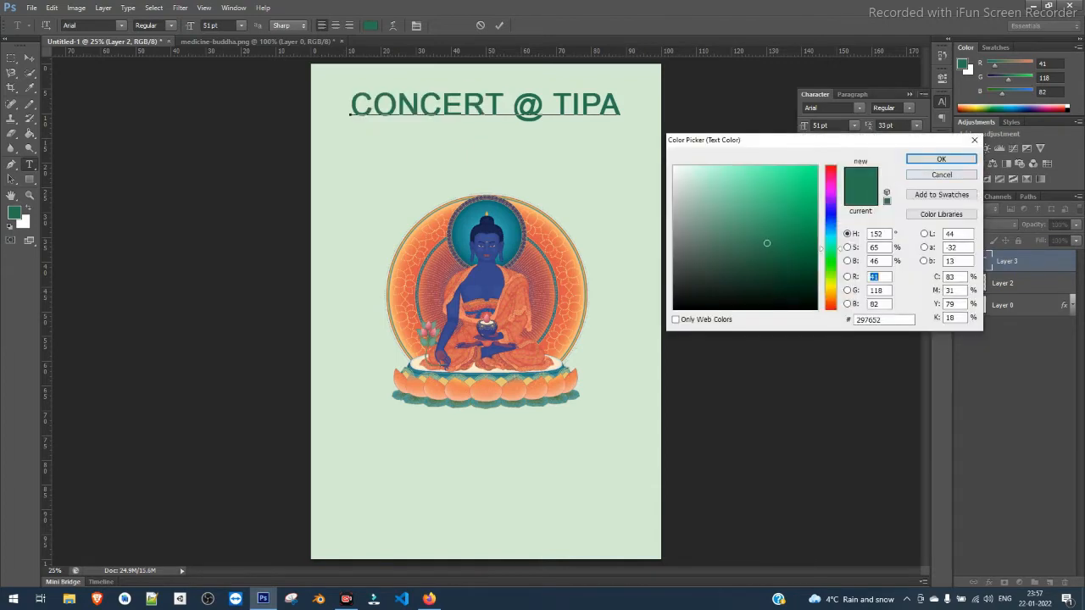
click(756, 176)
click(735, 299)
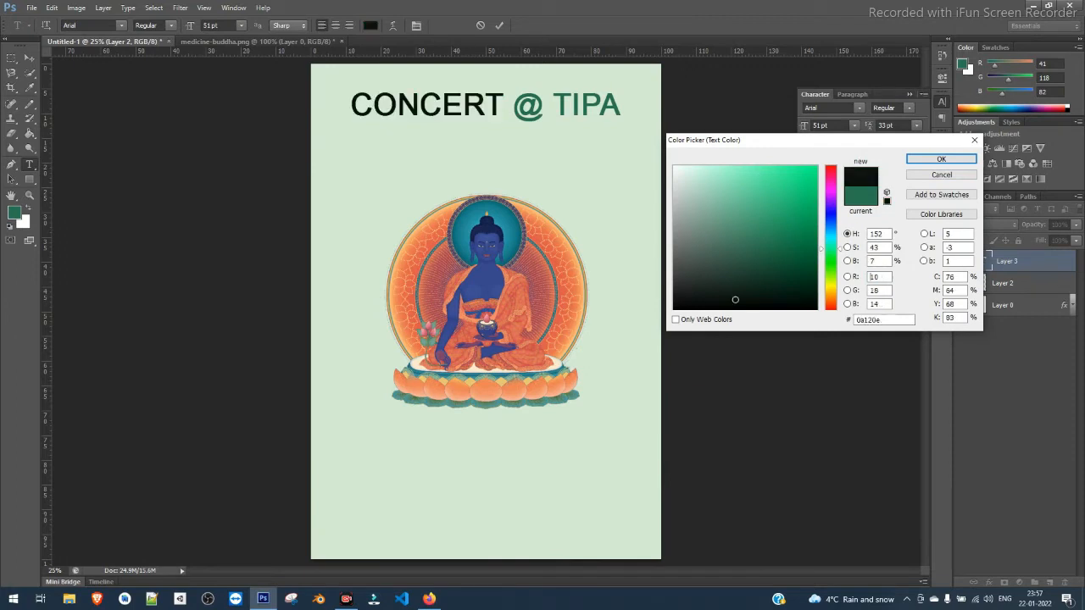
click(941, 159)
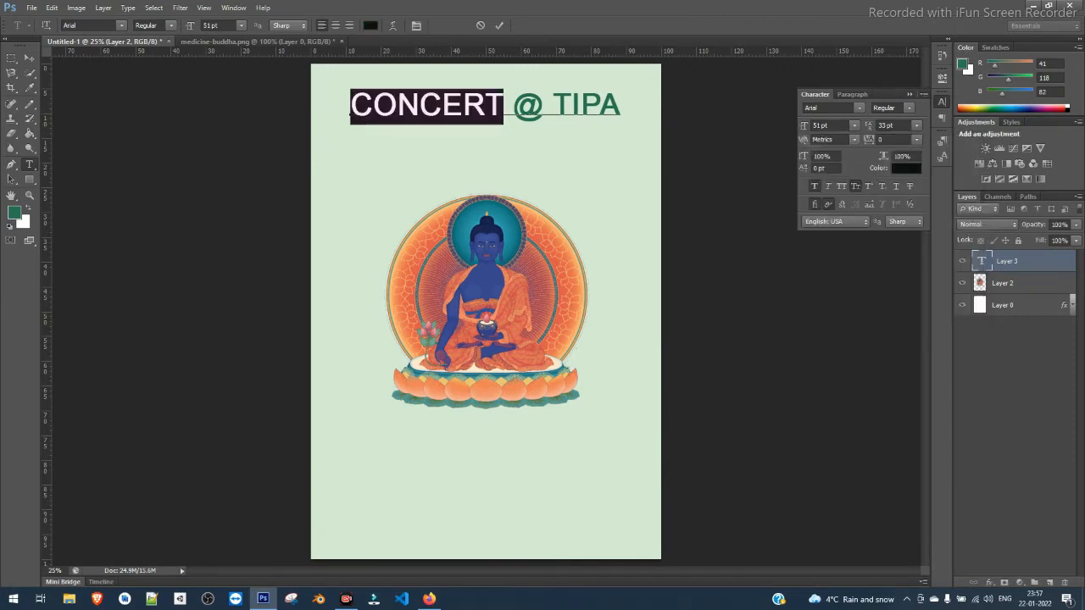
click(543, 106)
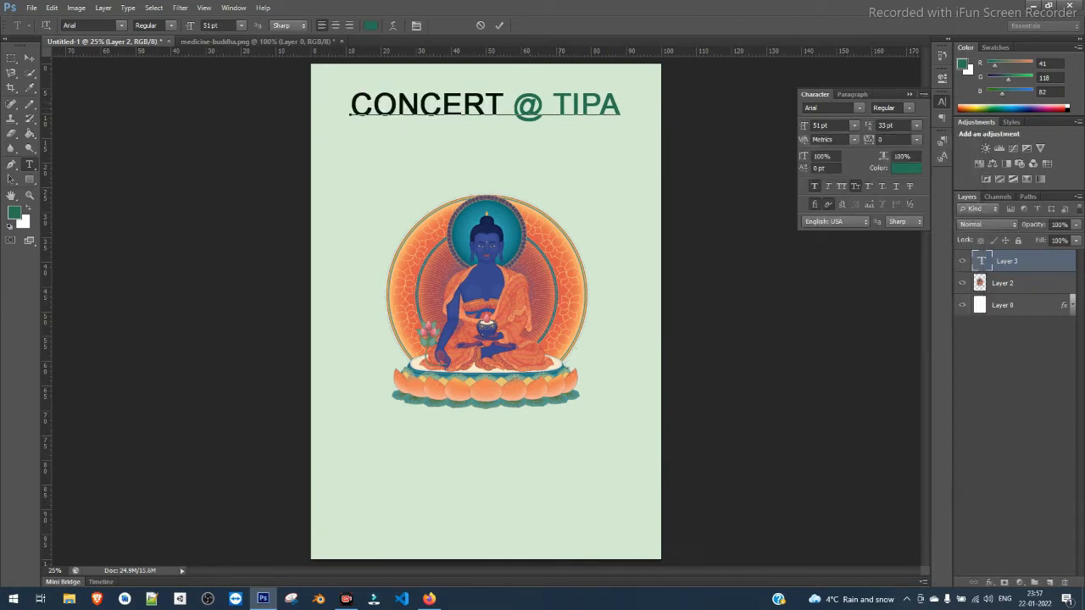
Color the word "TIPA" in the title near-black (#020503) and commit the text edit.
drag(552, 106, 620, 106)
click(905, 168)
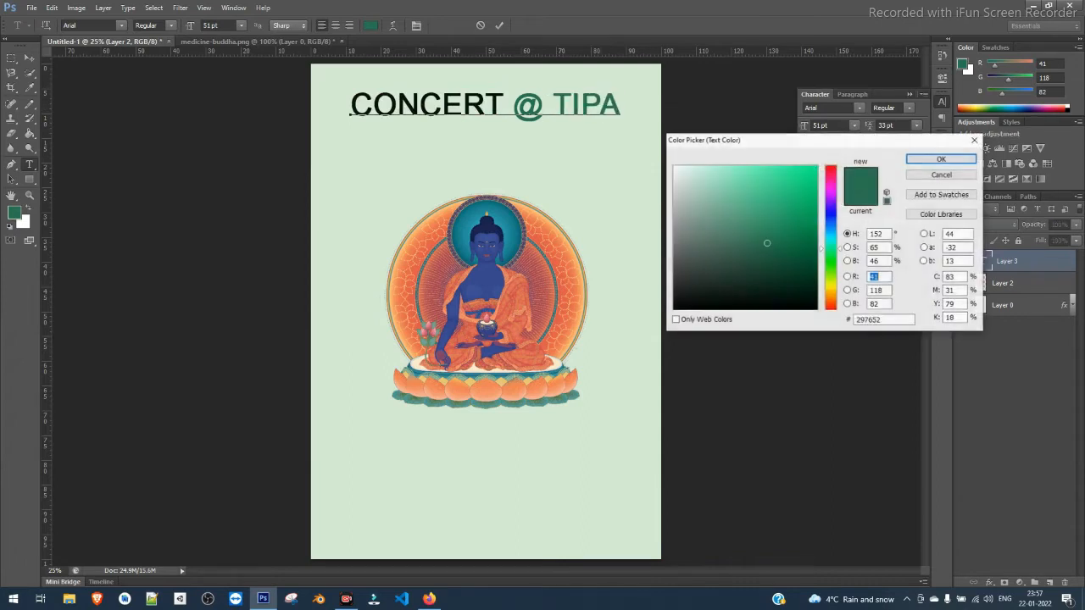
drag(766, 243, 766, 307)
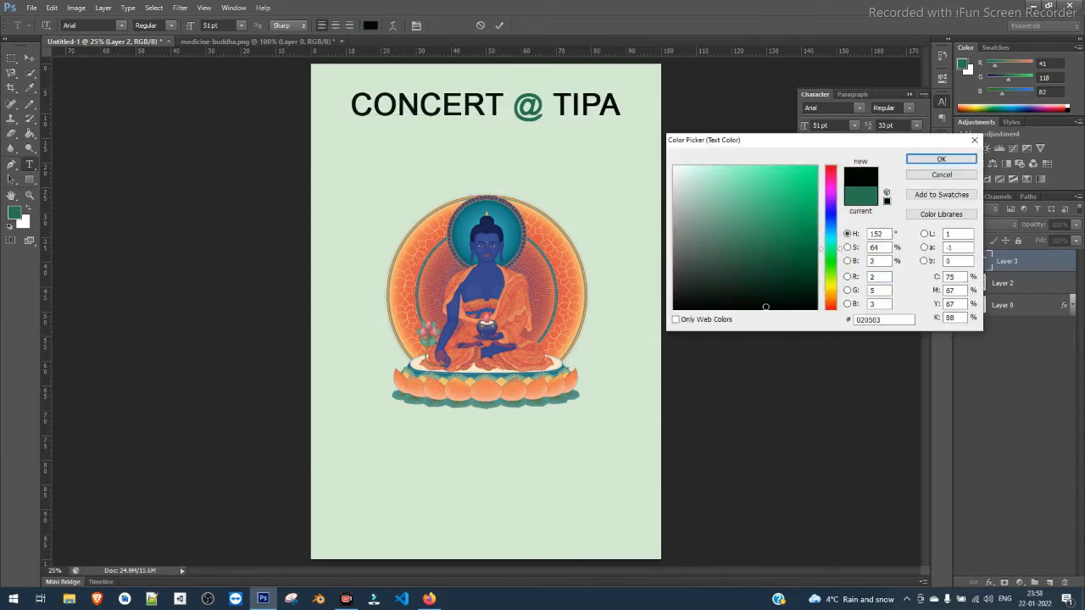
click(941, 158)
click(581, 106)
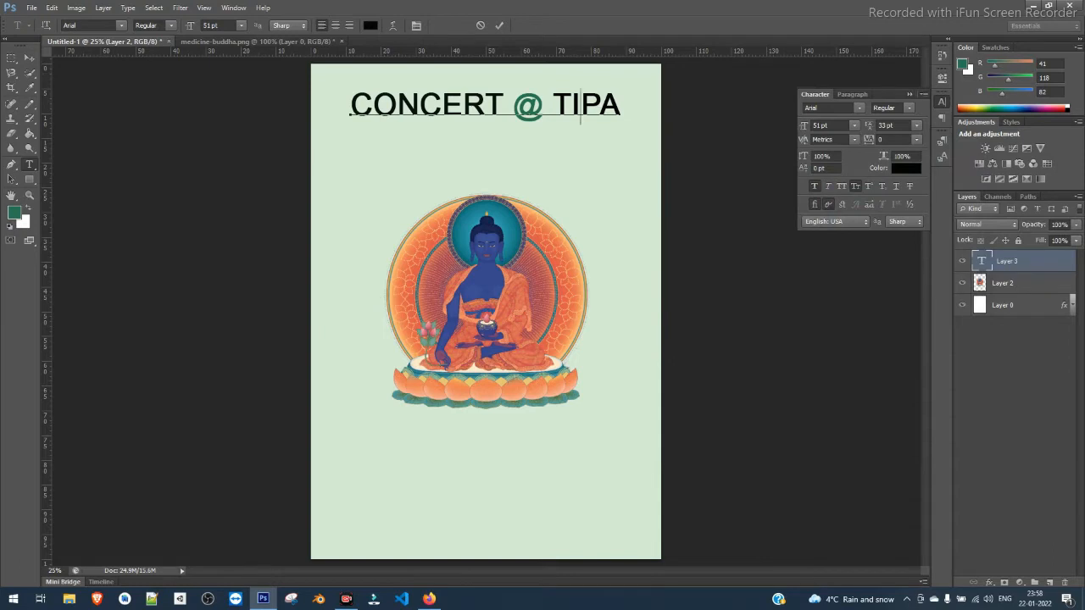
click(29, 58)
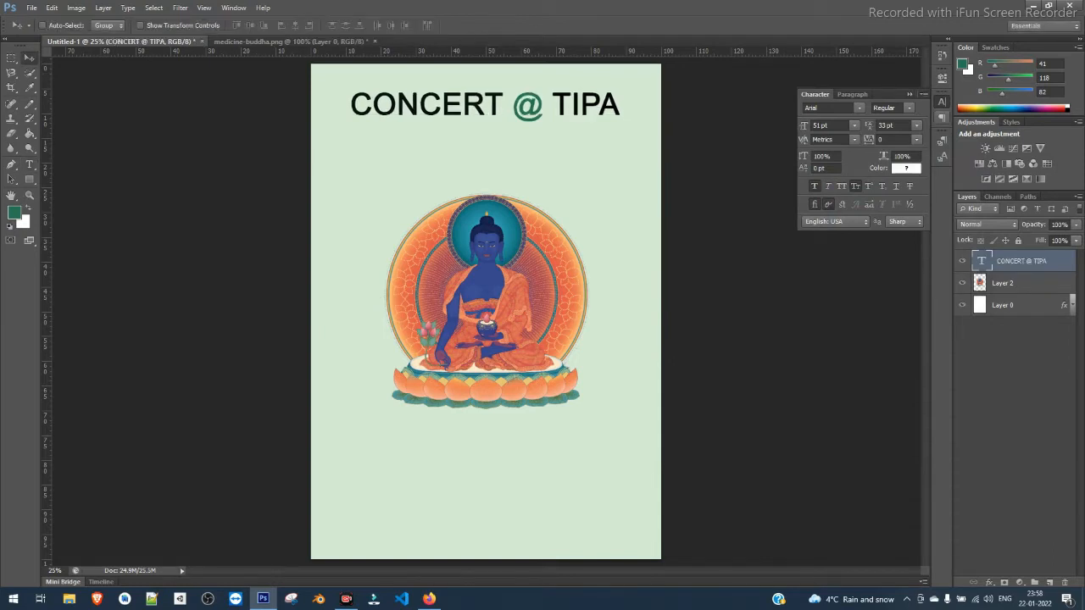
key(t)
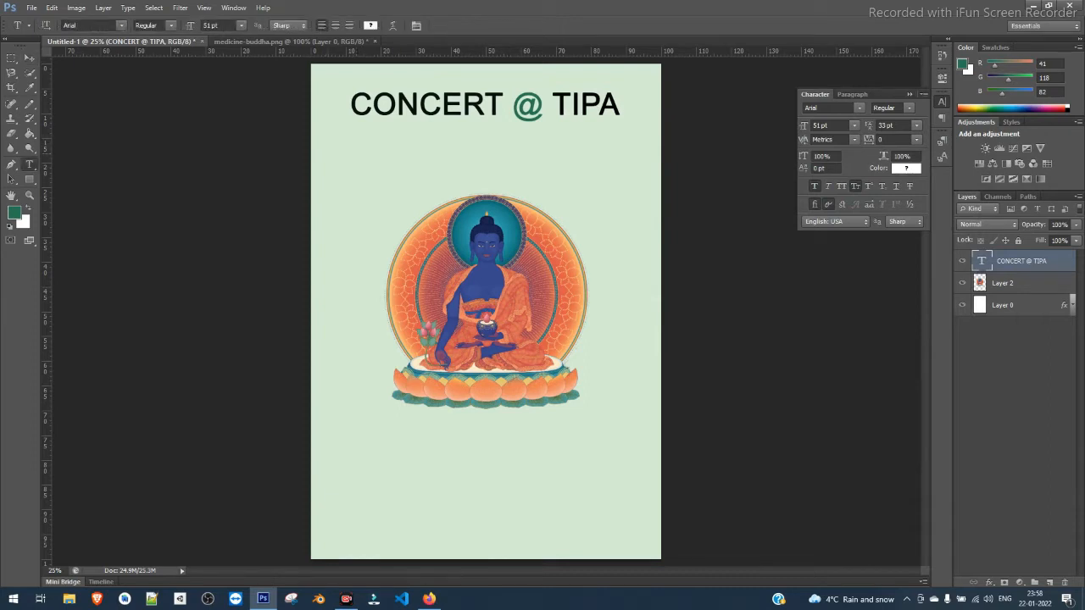
key(v)
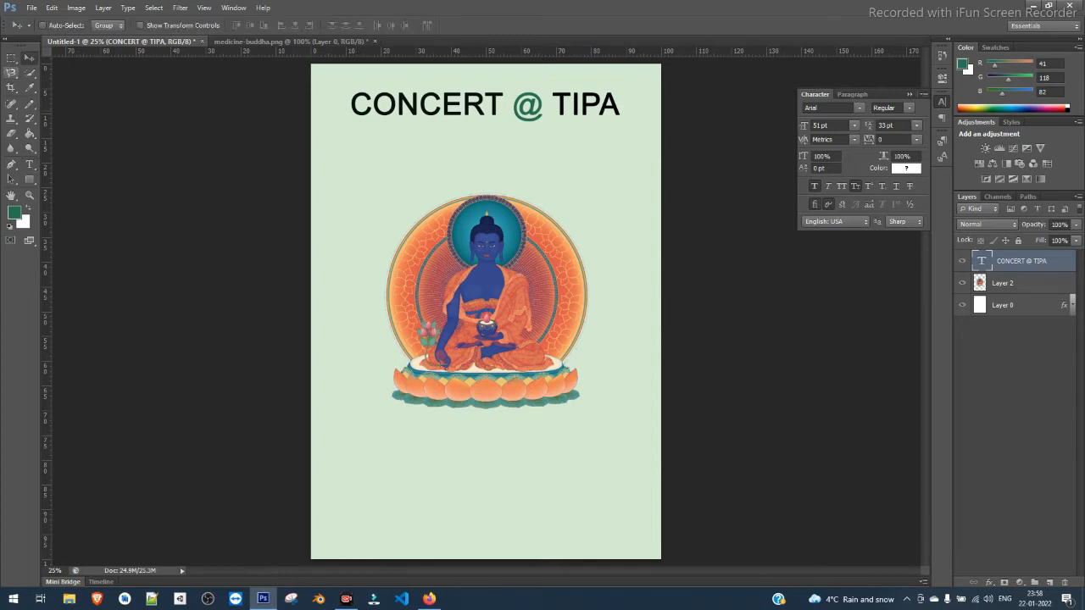
Add a new layer above the title and select a thin rectangular strip beneath the title, spanning its full width.
key(m)
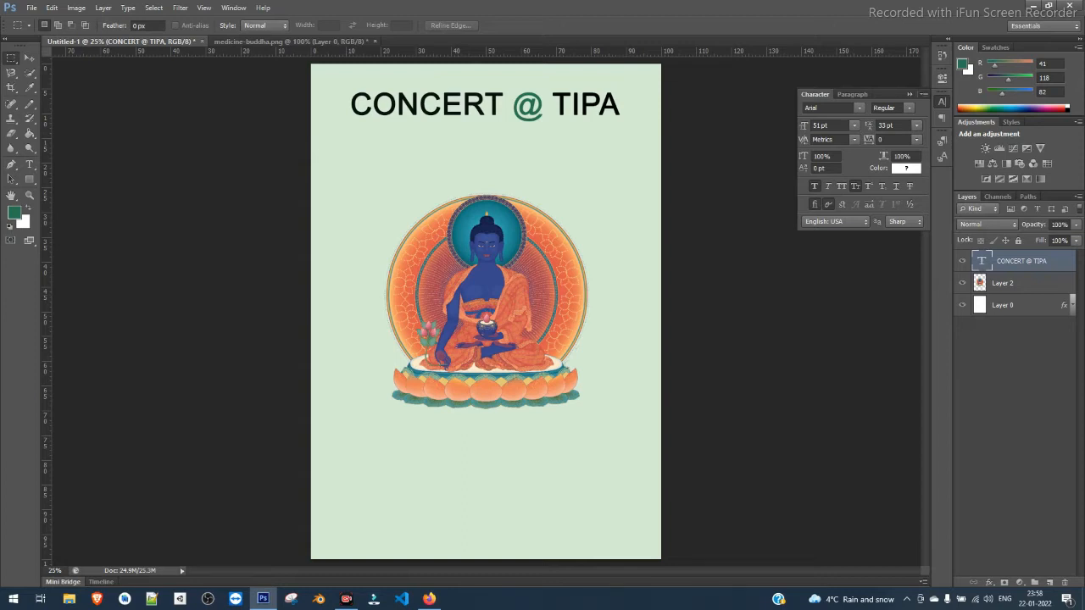
click(1050, 582)
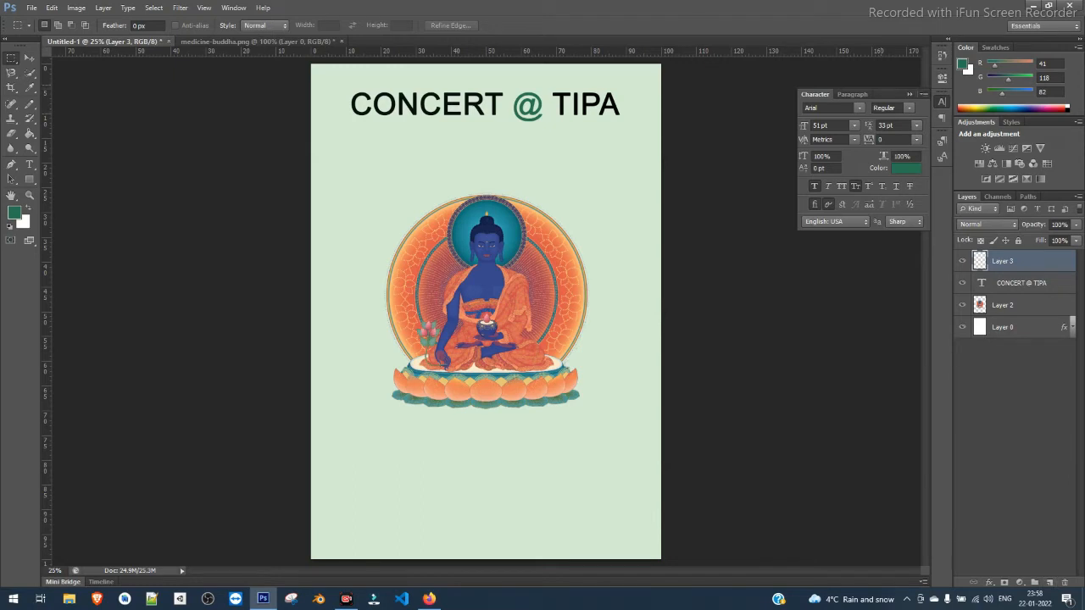
click(910, 94)
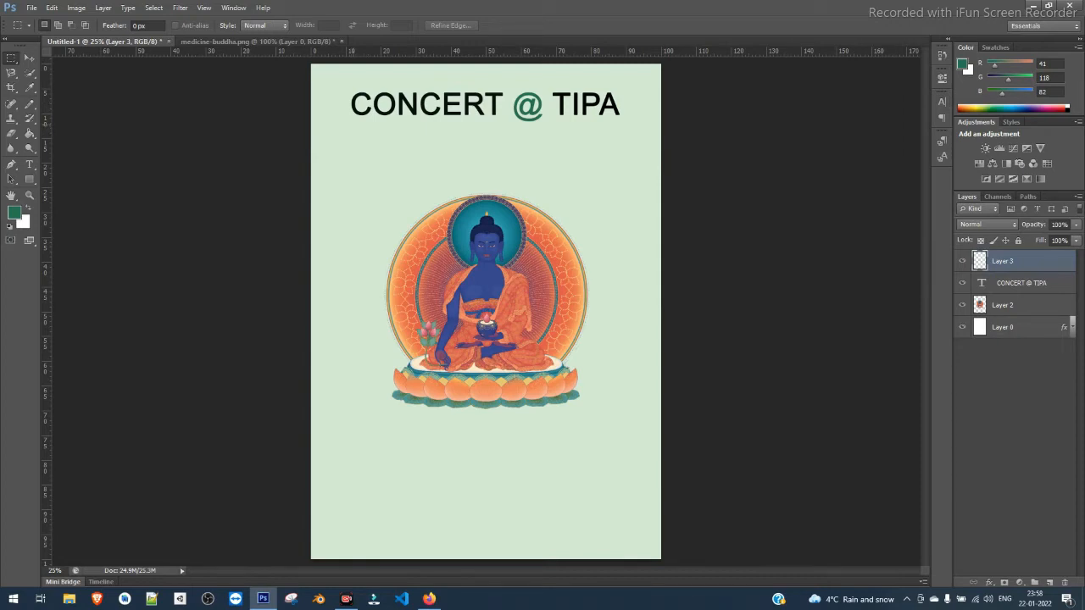
drag(353, 123, 620, 127)
Try to fill the selected strip with dark red (#762634) at 100% opacity with Preserve Transparency on.
key(shift+F5)
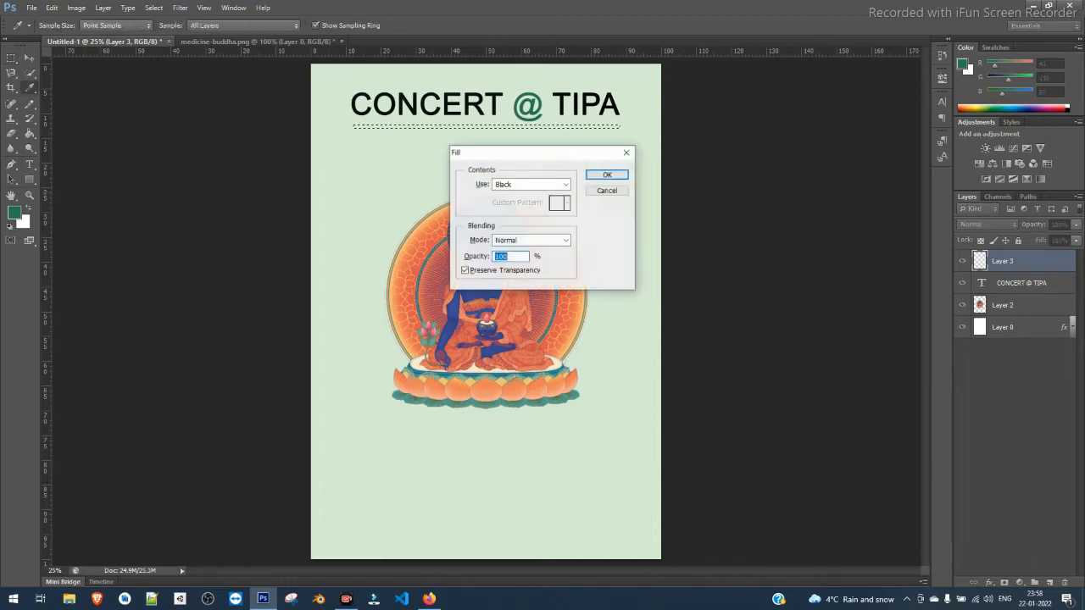
key(Escape)
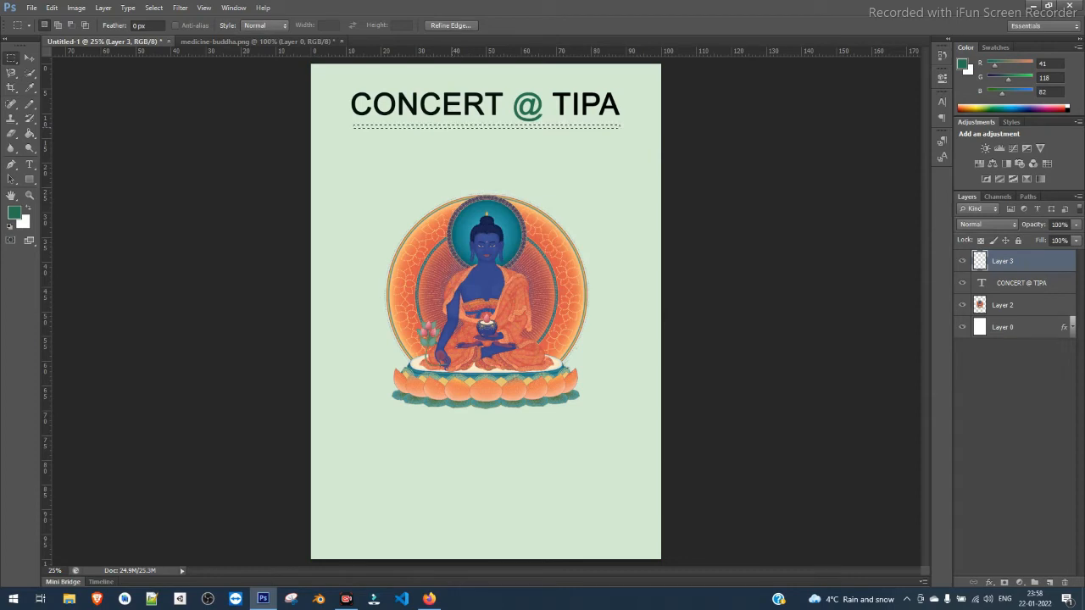
right_click(451, 127)
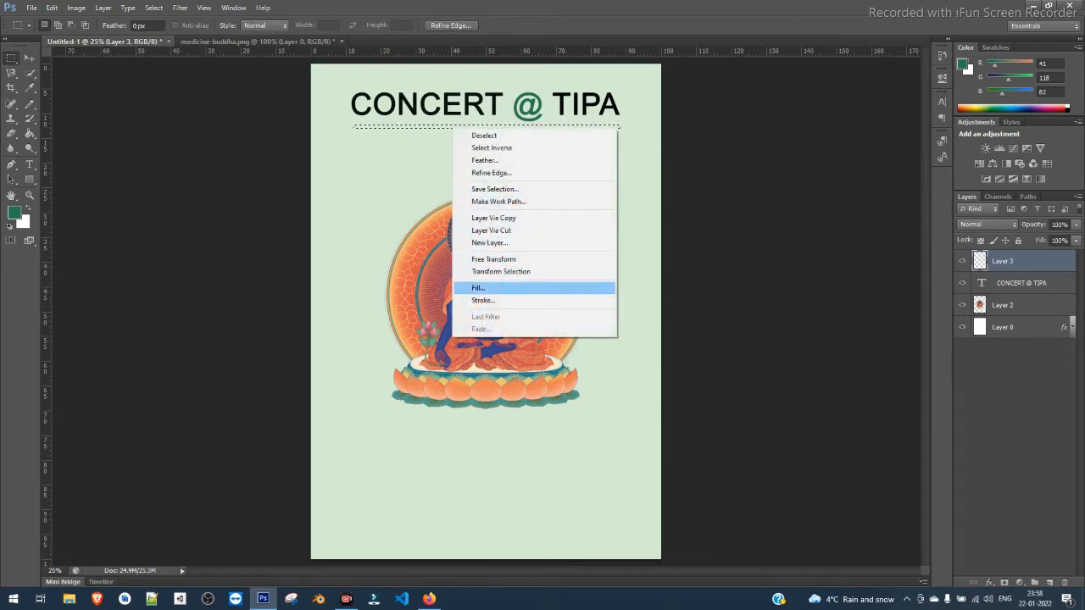
click(479, 288)
click(530, 184)
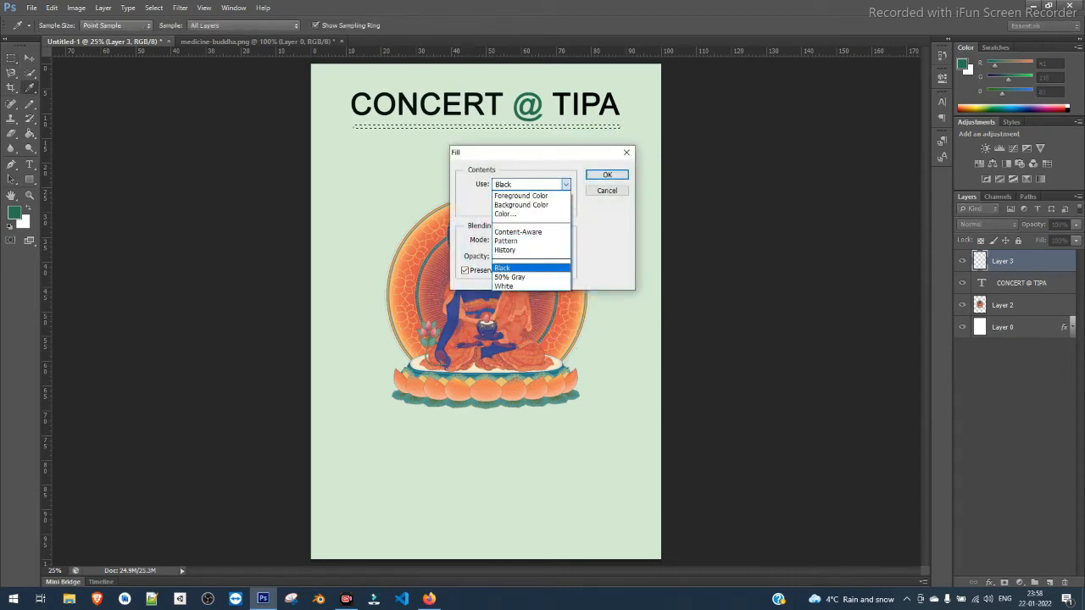
click(517, 214)
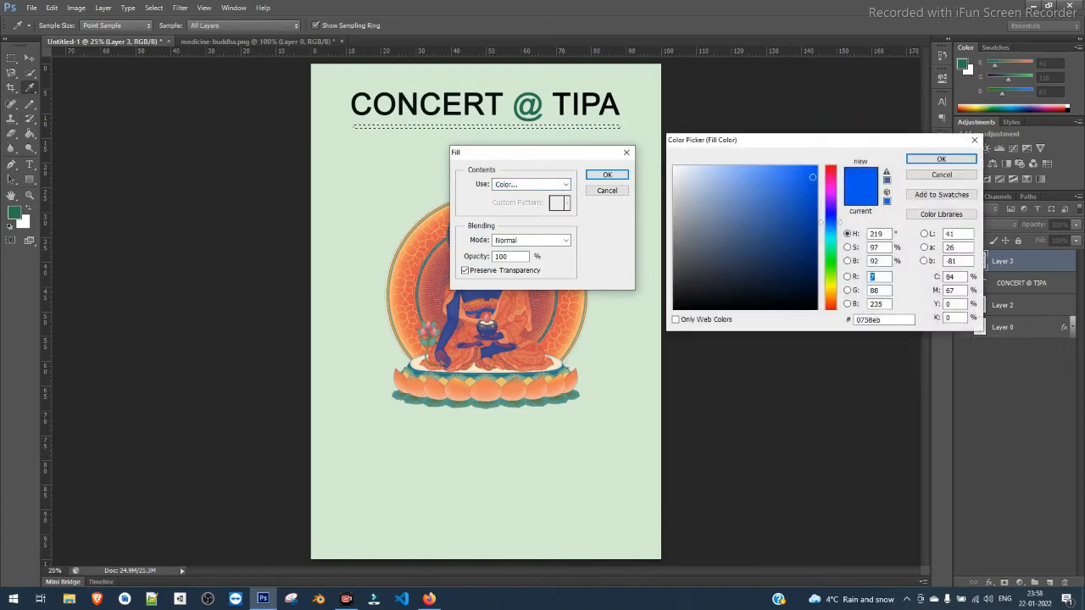
click(831, 266)
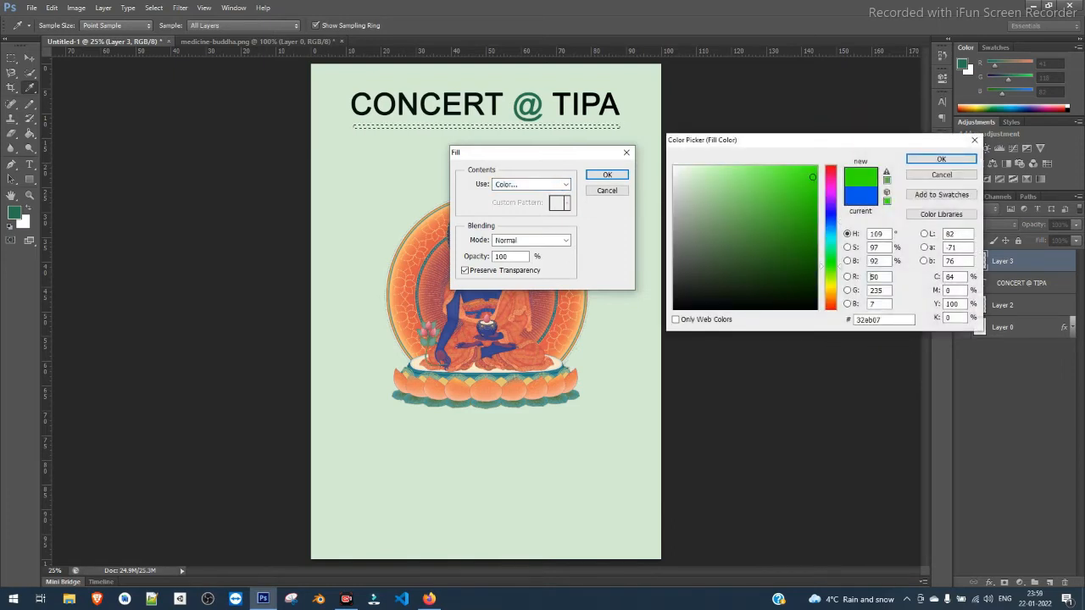
mouse_move(831, 266)
mouse_down()
mouse_move(831, 298)
mouse_move(831, 170)
mouse_up()
drag(813, 177, 771, 243)
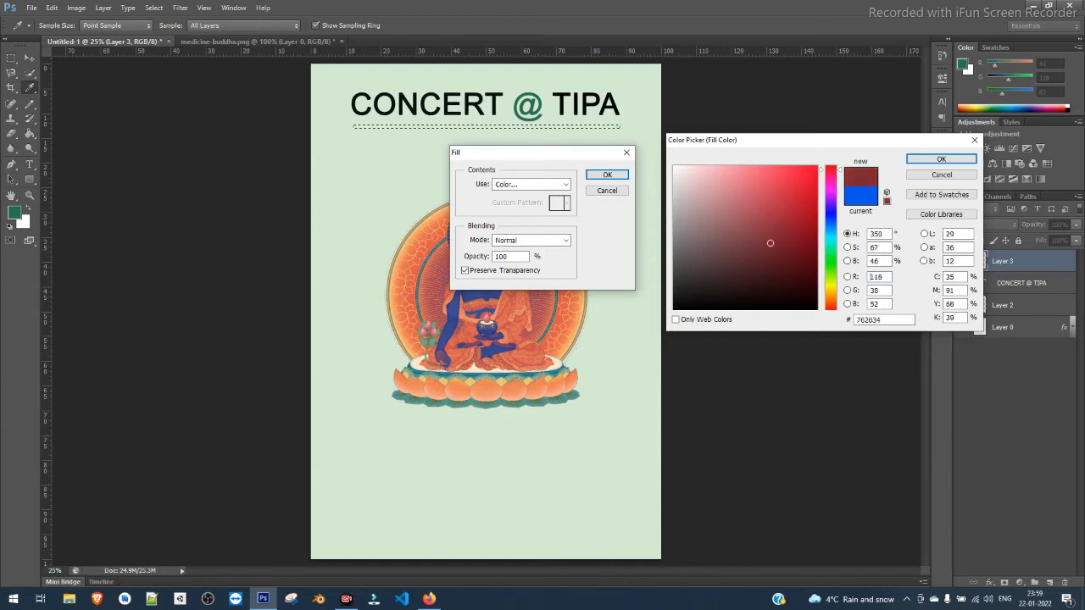
click(941, 159)
click(607, 175)
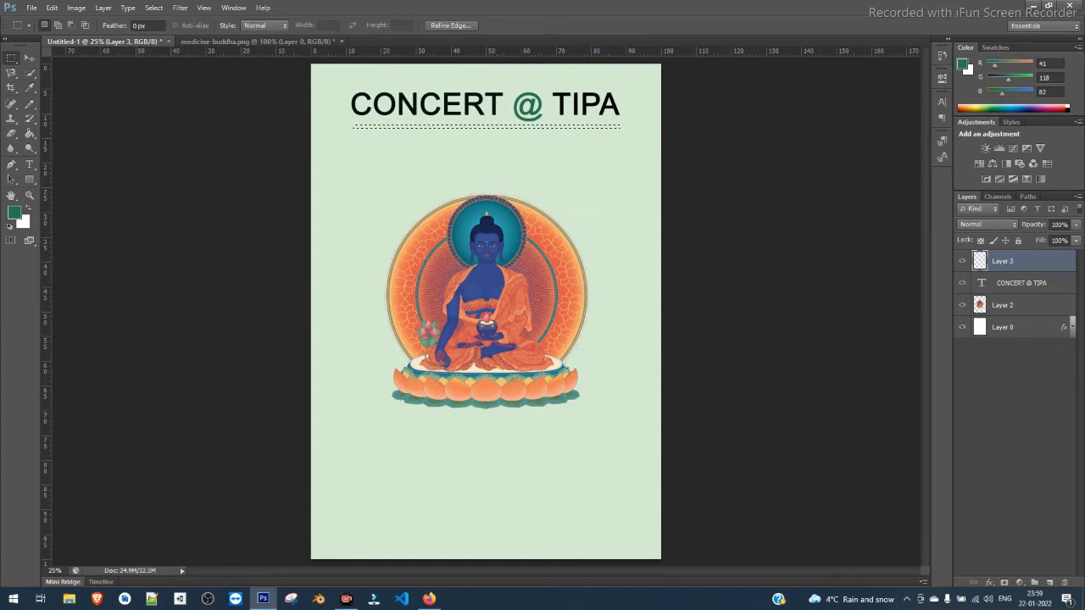
key(Return)
key(Escape)
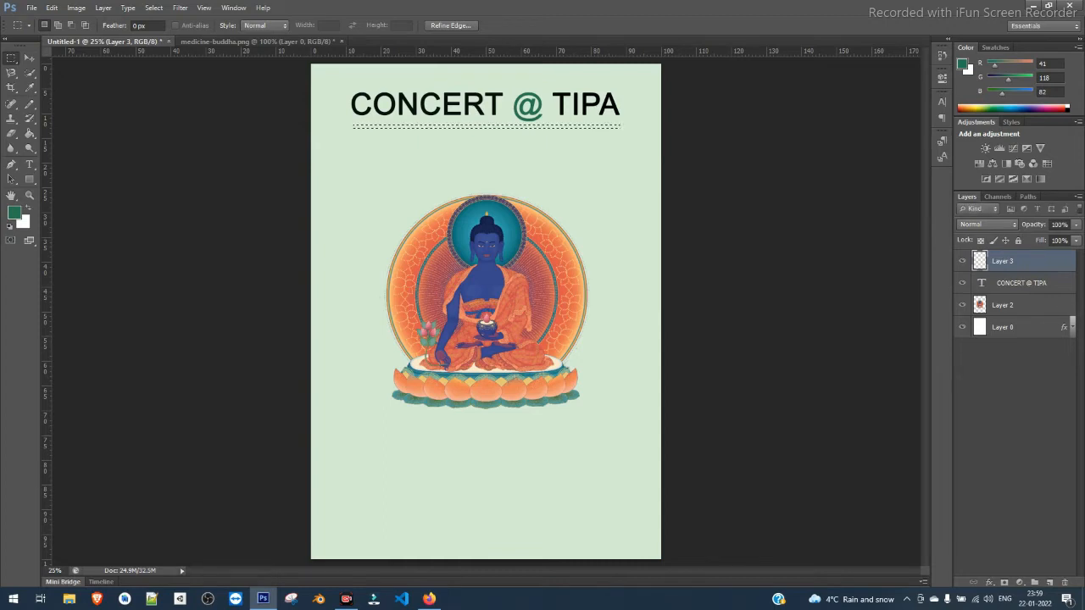
double_click(1035, 261)
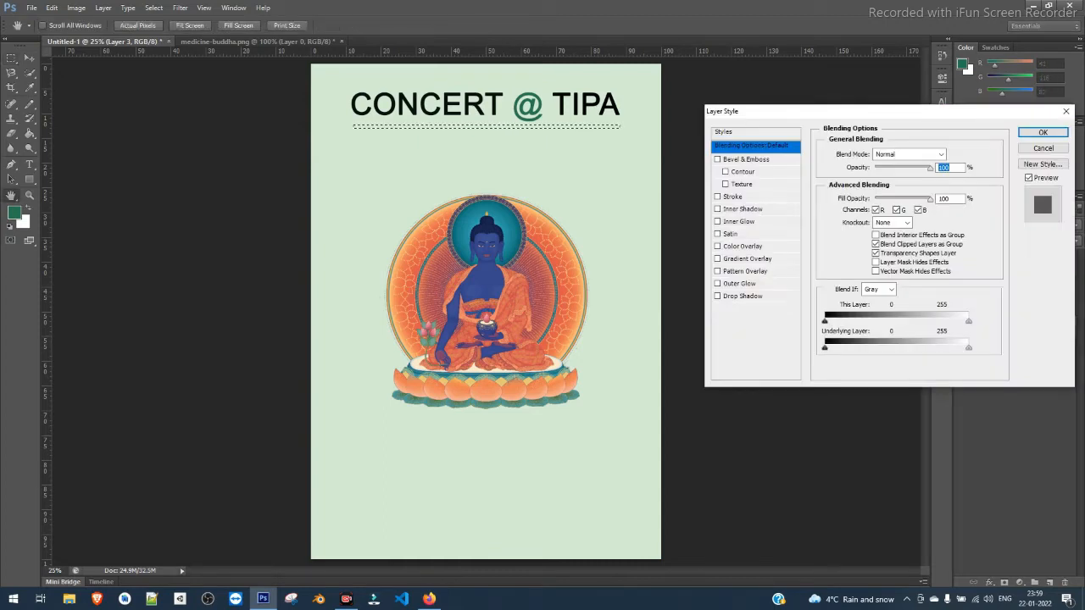
click(717, 246)
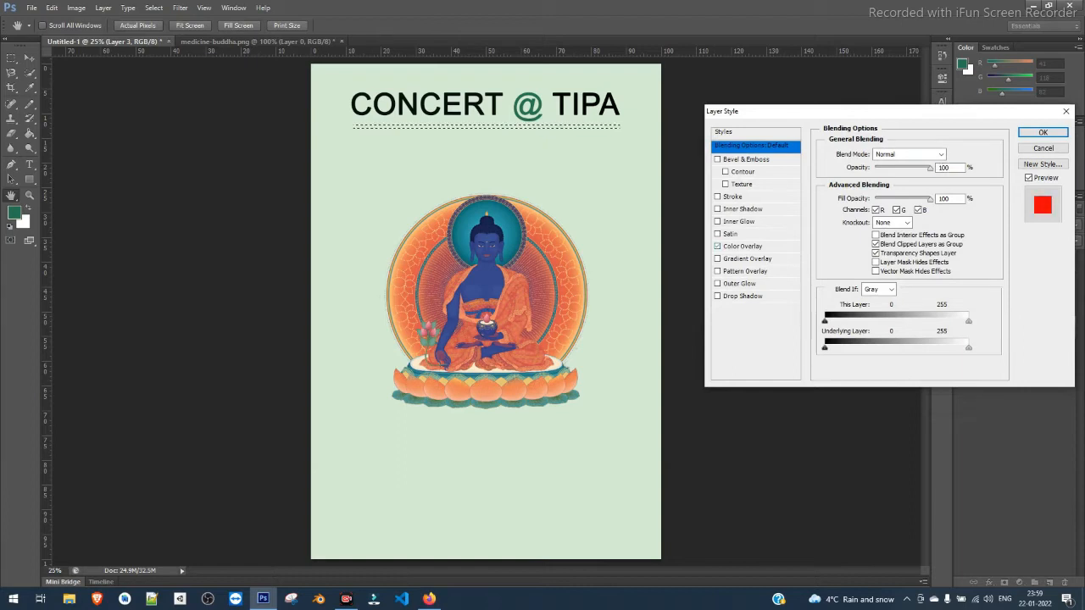
click(718, 246)
click(1043, 148)
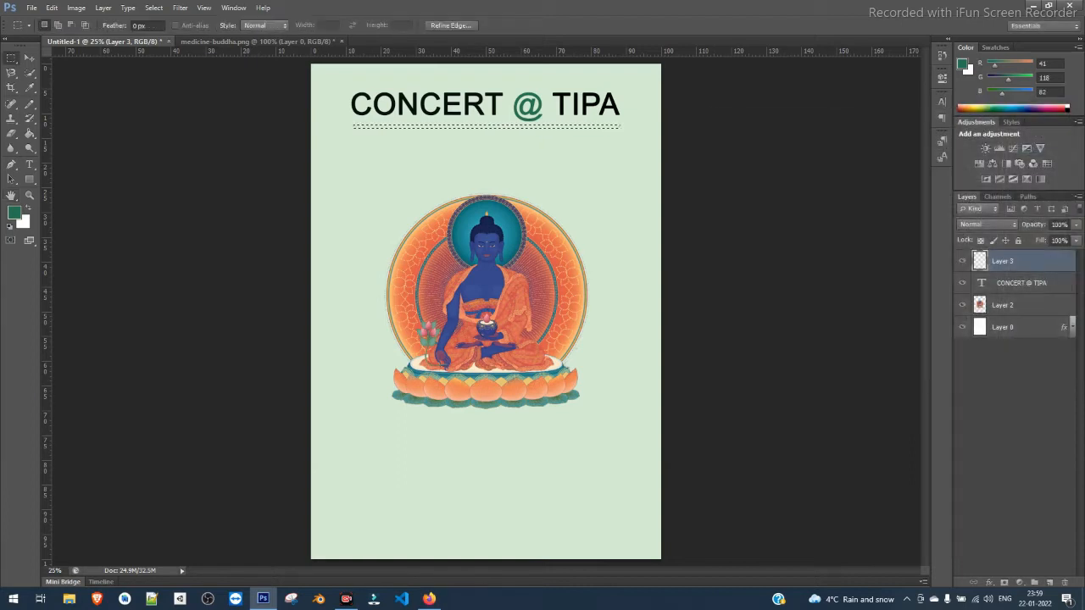
Delete the strip's layer and clear the selection beneath the title.
right_click(1022, 262)
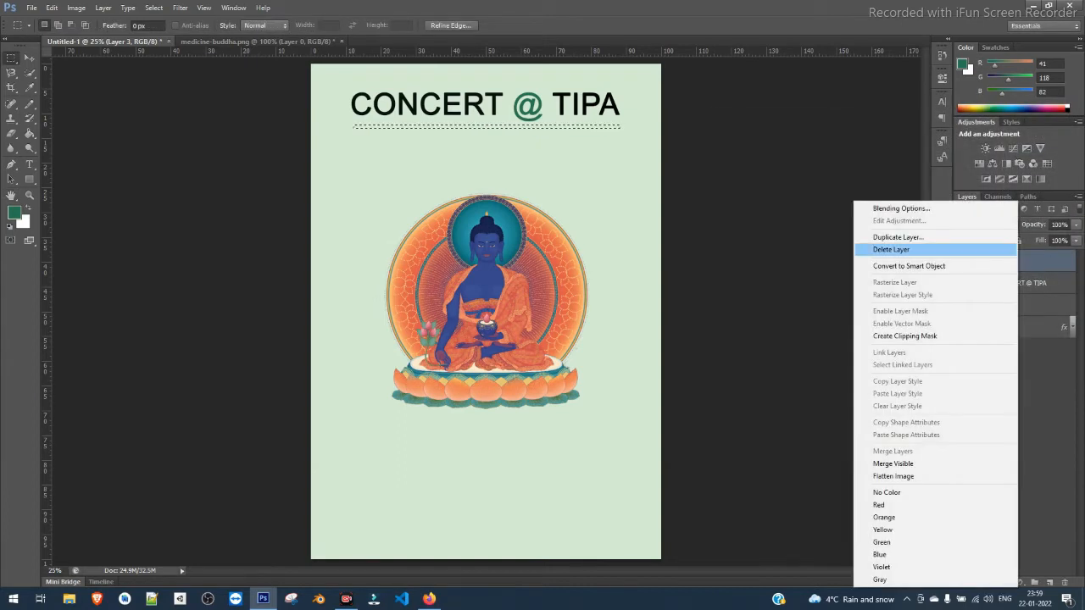
click(916, 248)
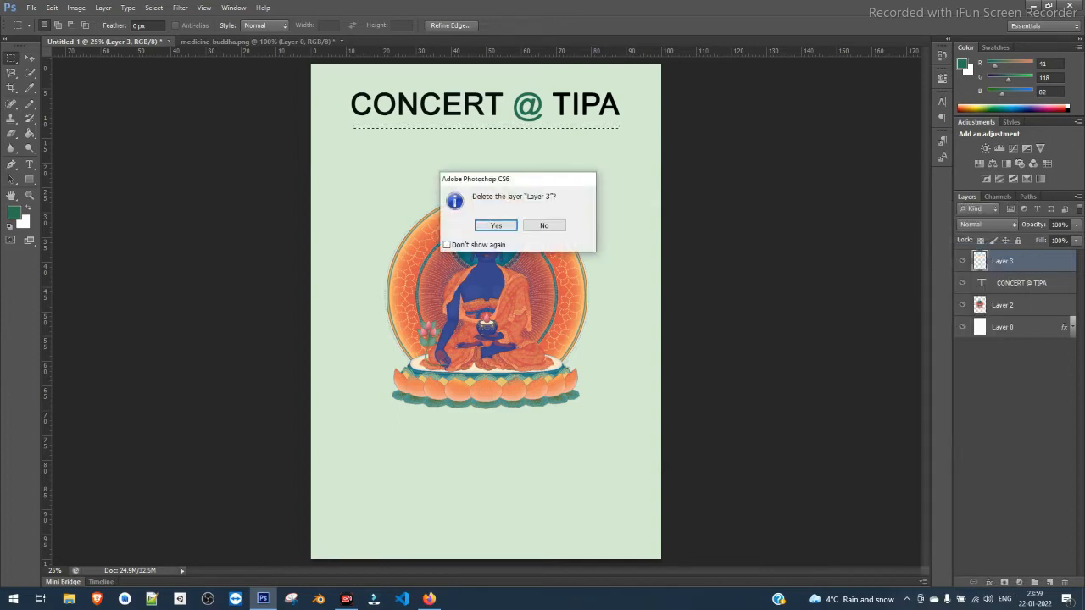
click(496, 225)
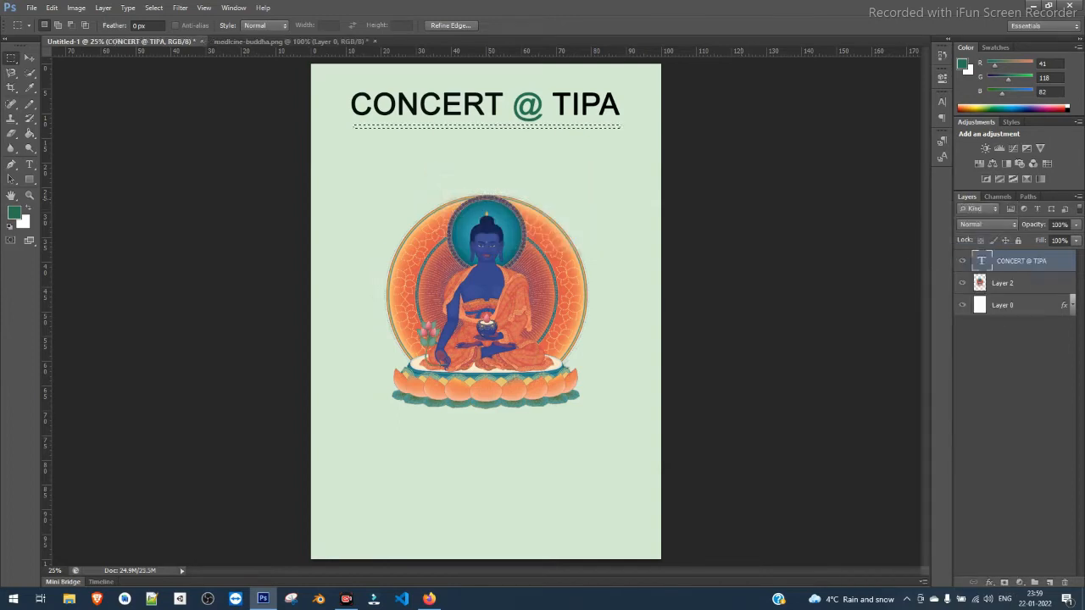
key(ctrl+d)
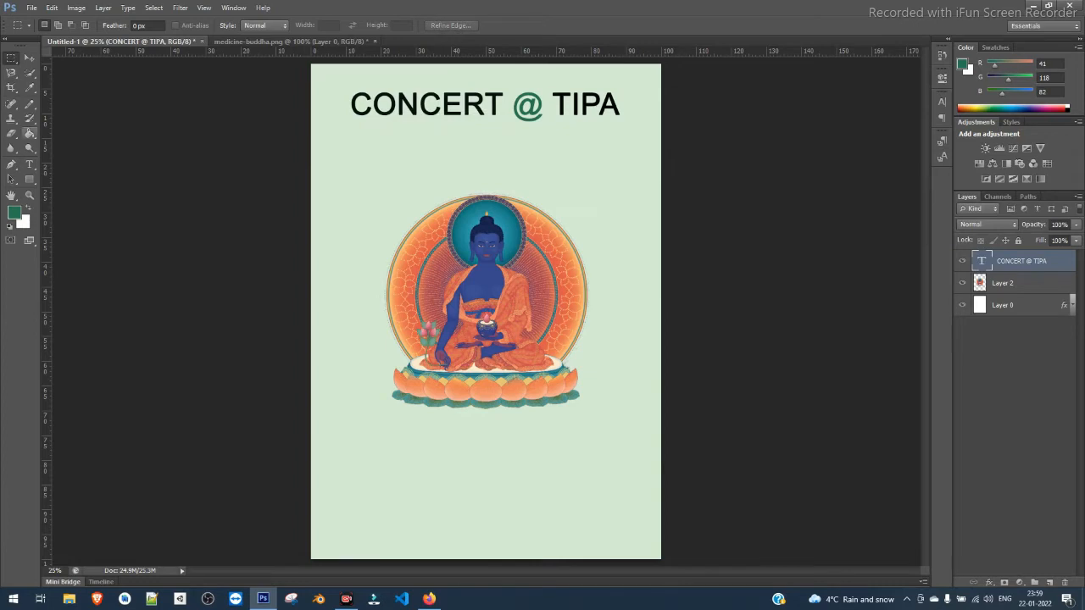
Add the text "SHOW YOUR TALENT" as a new text layer between the title and the Buddha image.
key(t)
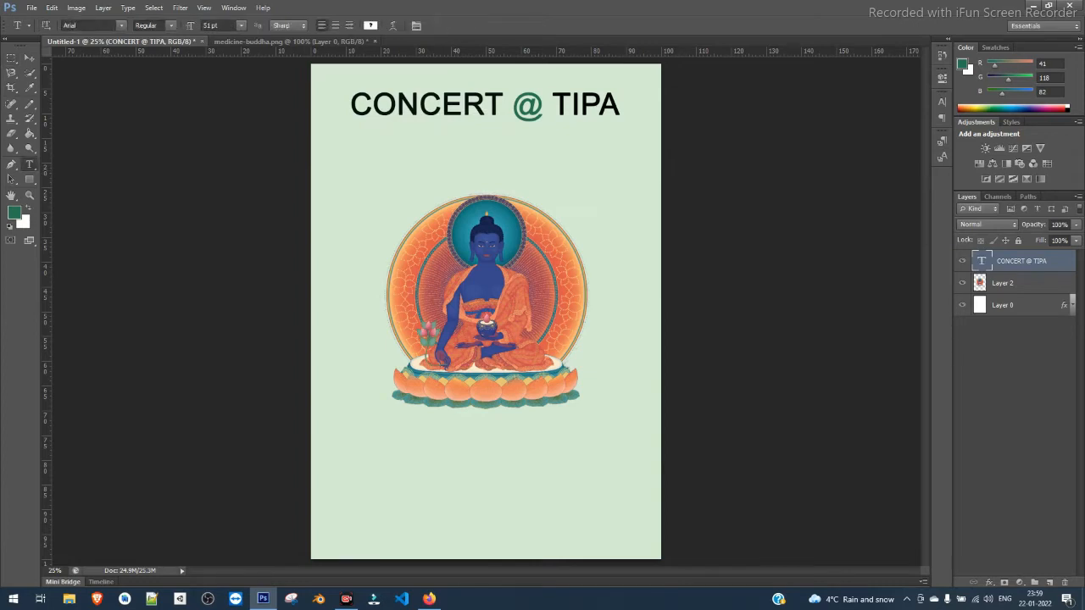
click(356, 165)
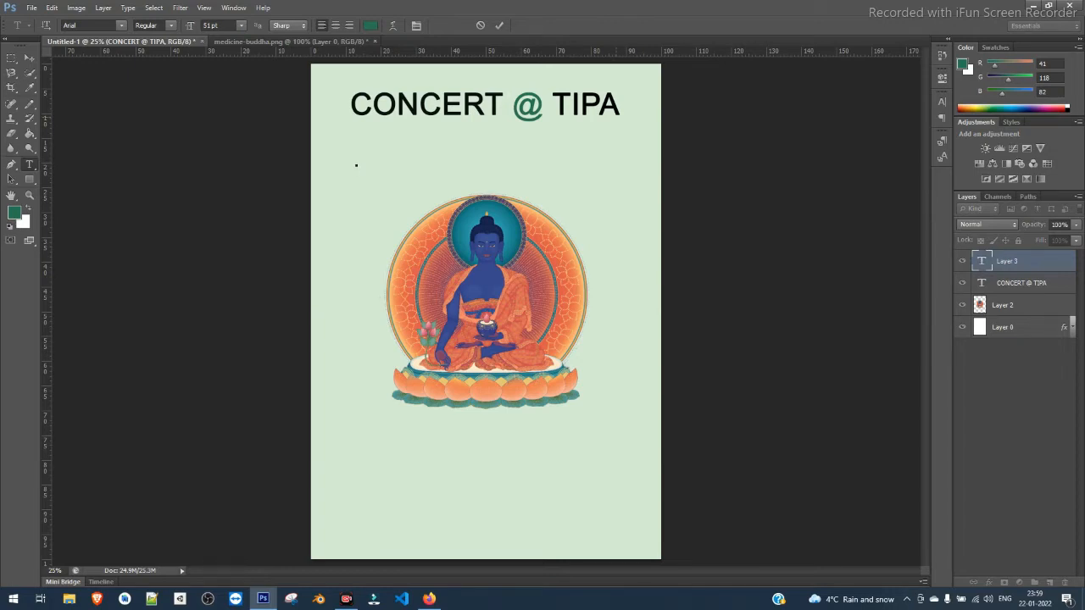
text(SHOWCASTING YO)
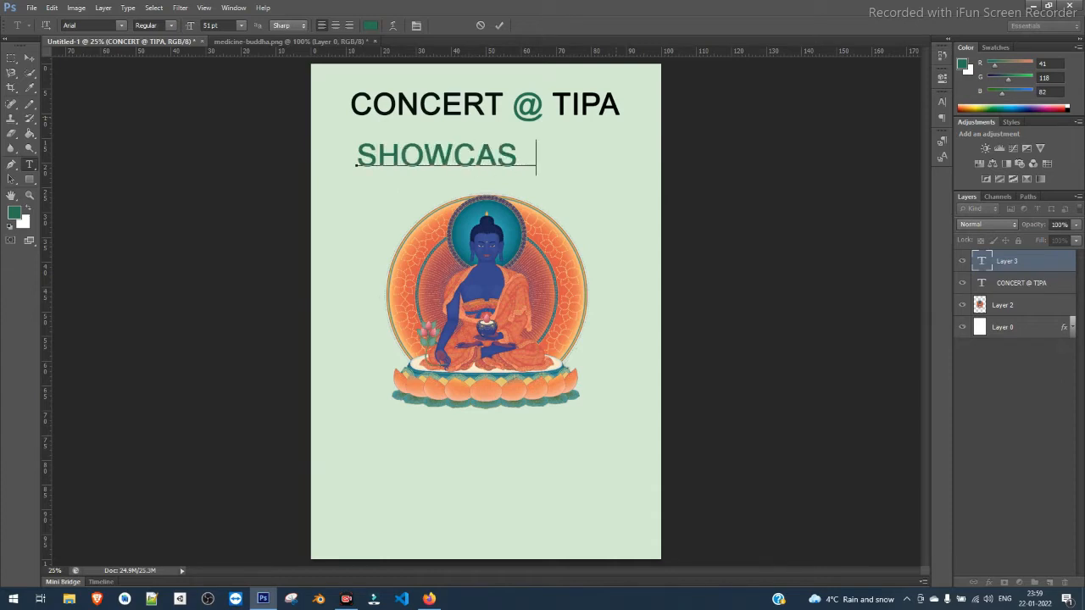
key(BackSpace)
key(BackSpace)
key(BackSpace)
key(BackSpace)
key(BackSpace)
key(BackSpace)
key(BackSpace)
key(BackSpace)
key(BackSpace)
key(BackSpace)
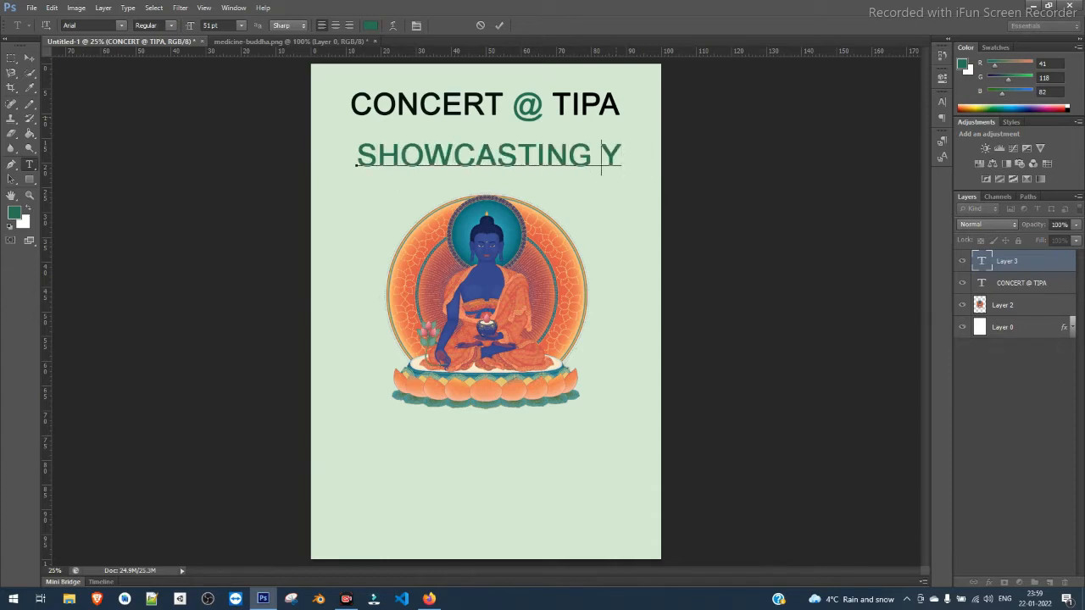
text(YOUR TALN)
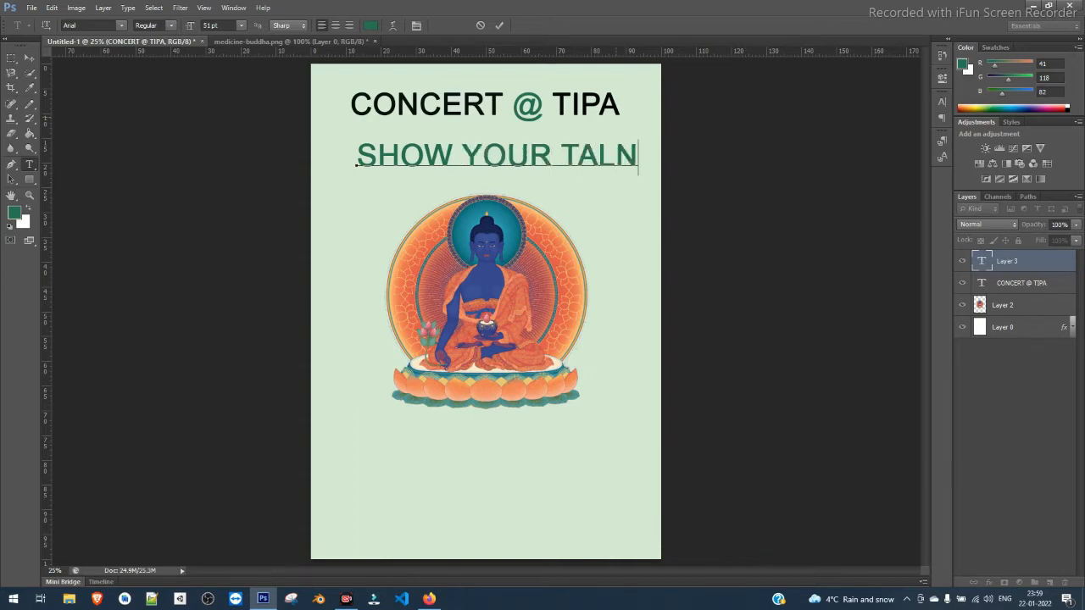
key(BackSpace)
text(ENT)
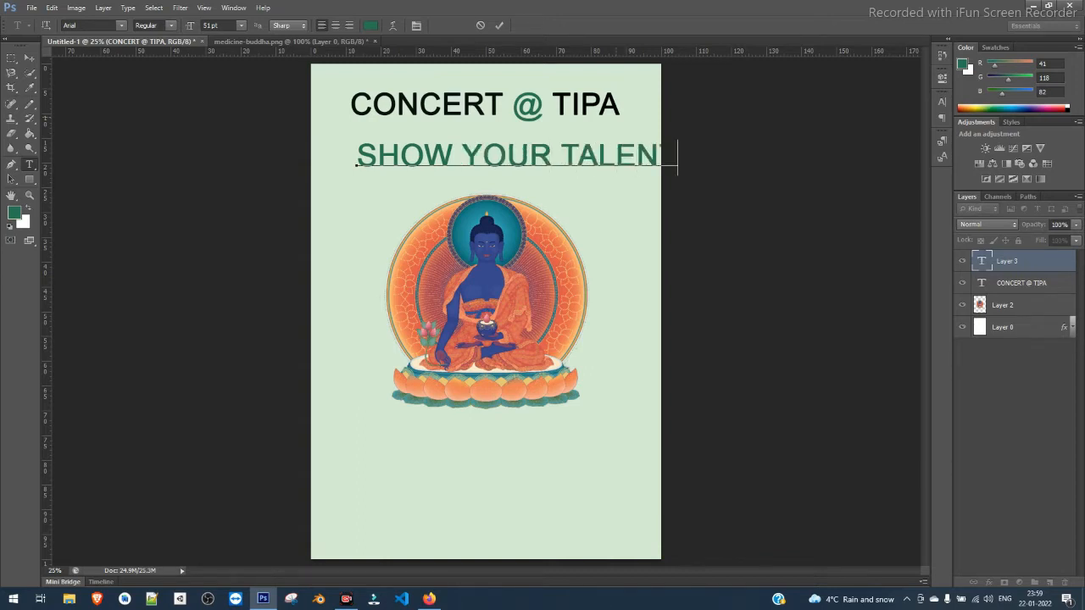
Reduce the font size of all the "SHOW YOUR TALENT" text to 18 pt.
key(ctrl+a)
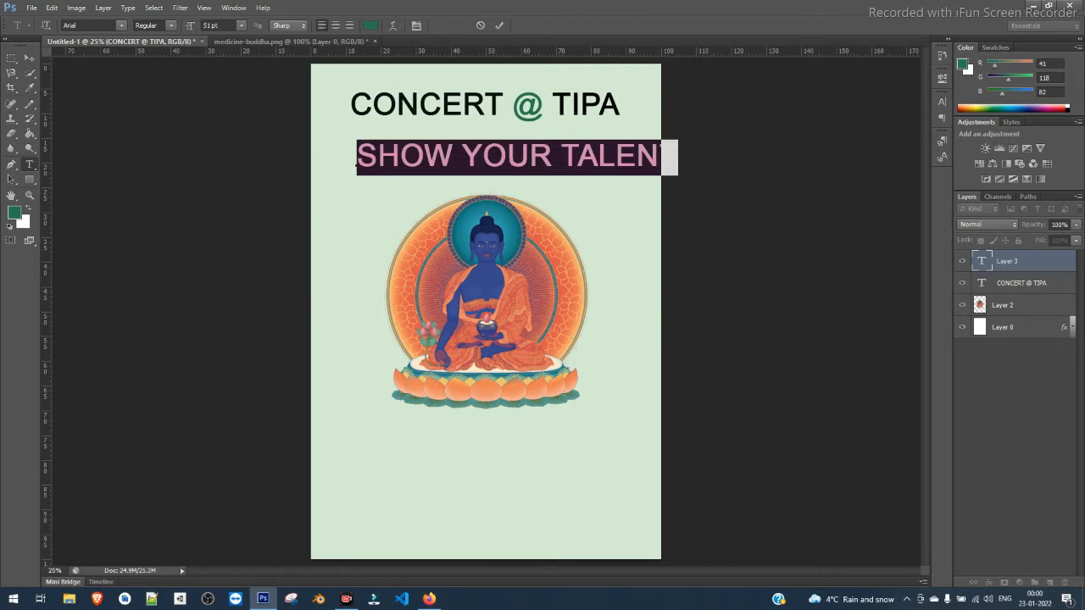
click(218, 26)
key(Down)
key(Down)
key(Down)
key(Down)
key(Down)
key(Down)
key(Down)
key(Down)
key(Down)
key(Down)
key(Down)
key(Down)
key(Down)
key(Down)
key(Down)
key(Down)
key(Down)
key(Down)
key(Down)
key(Down)
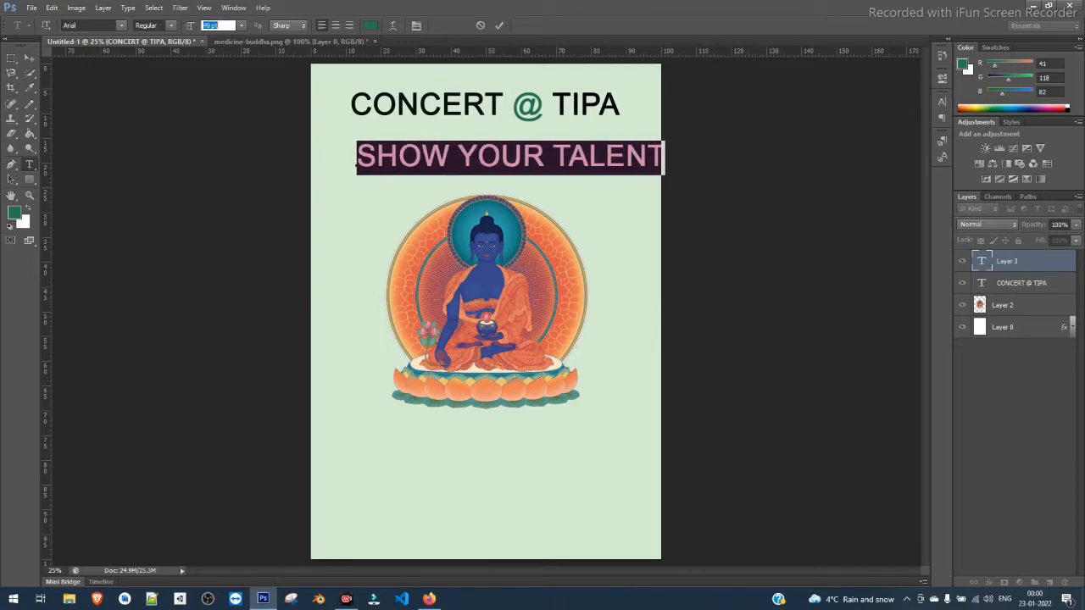
key(Down)
key(Down)
key(Down)
key(Down)
key(Down)
key(Down)
key(Down)
key(Down)
key(Down)
key(Down)
key(Down)
key(Down)
key(Down)
key(Down)
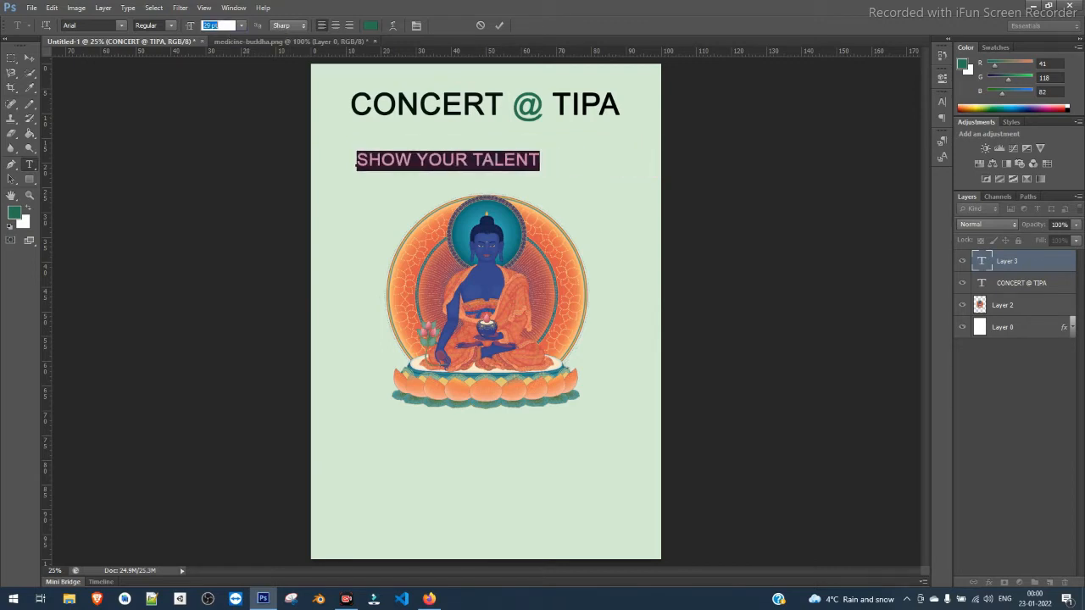
key(Down)
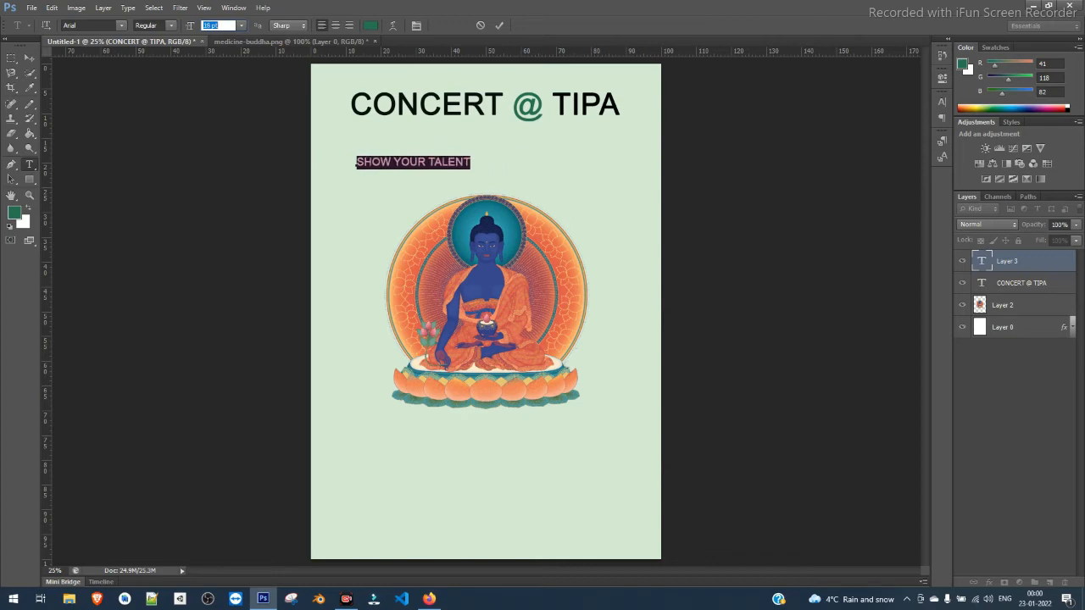
Try different fonts on the selected "SHOW YOUR TALENT" text and set its font family to Colonna MT.
click(121, 24)
click(121, 24)
click(89, 25)
key(Down)
key(Down)
key(Down)
key(Down)
key(Down)
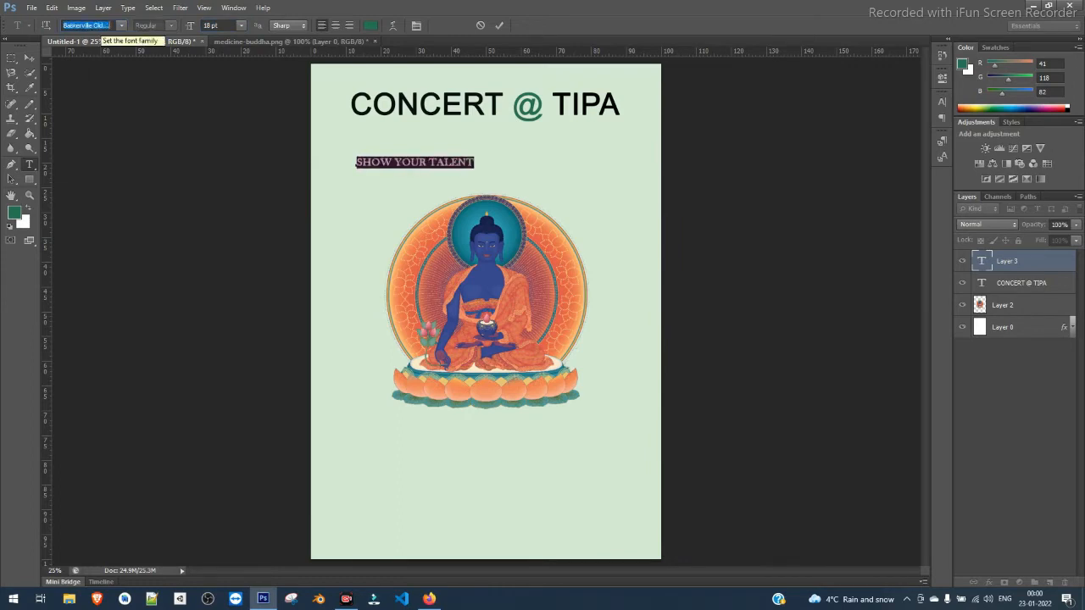
key(Down)
key(Down)
key(Down)
key(Down)
key(Down)
key(Down)
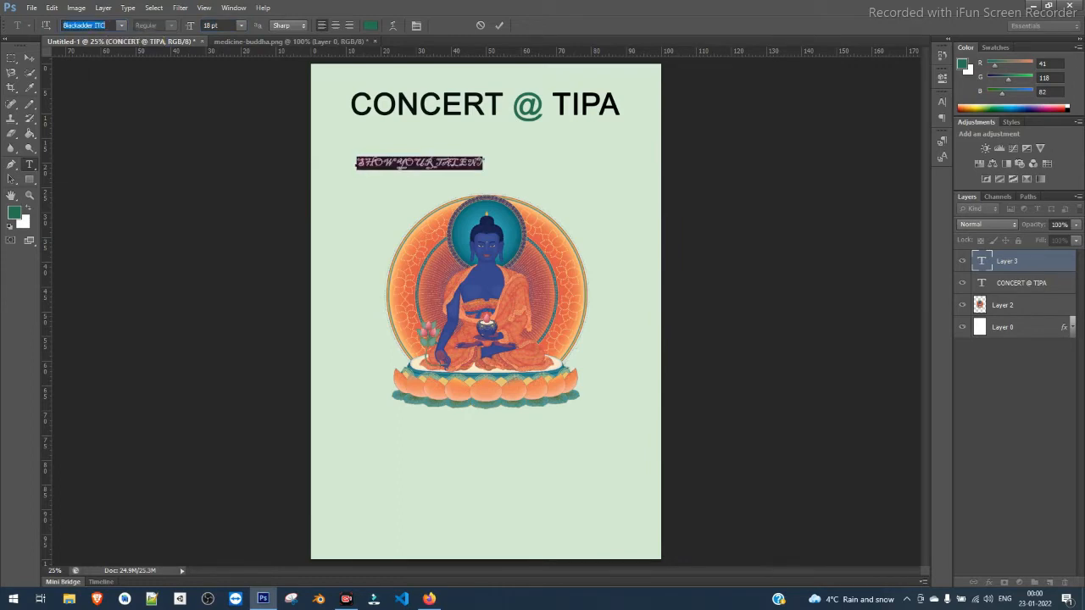
key(Down)
key(Down)
key(Down)
key(Down)
key(Down)
key(Down)
key(Down)
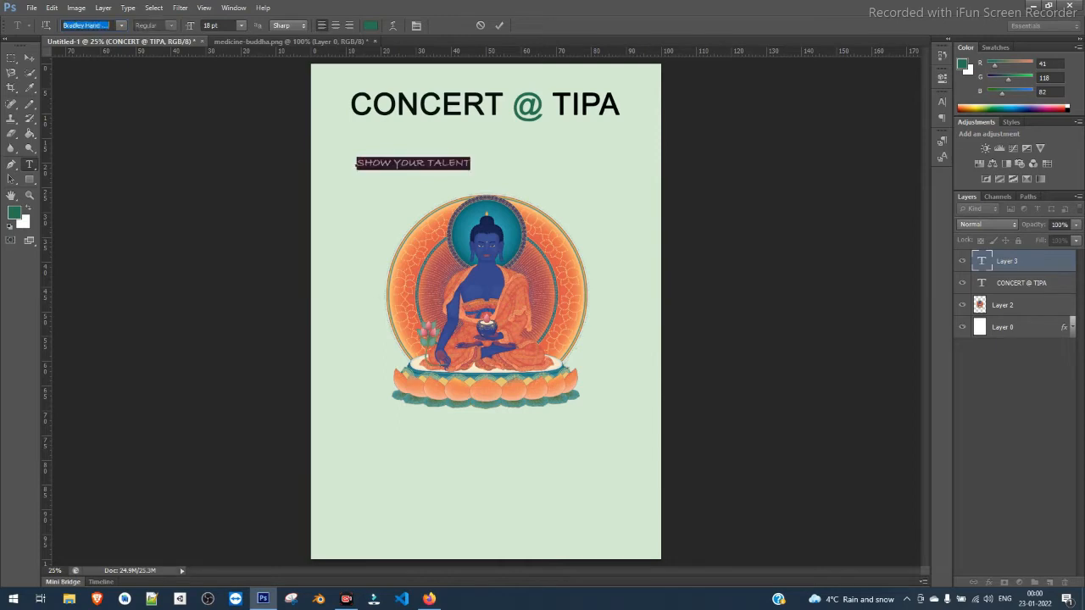
key(Down)
key(Up)
key(Up)
key(Down)
key(Down)
key(Down)
key(Down)
key(Down)
key(Down)
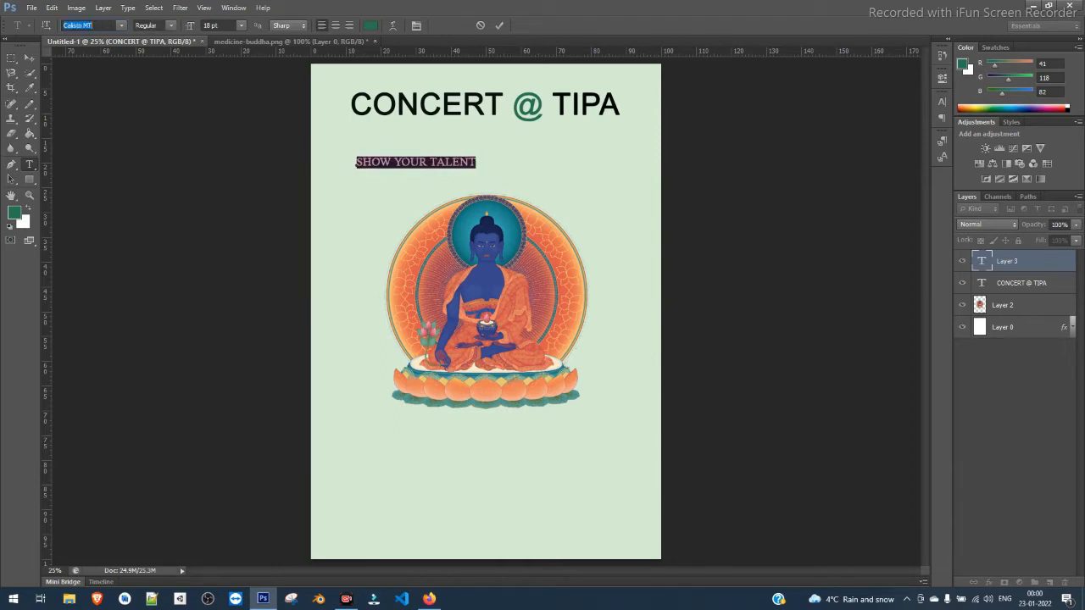
key(Down)
key(Down)
key(Down)
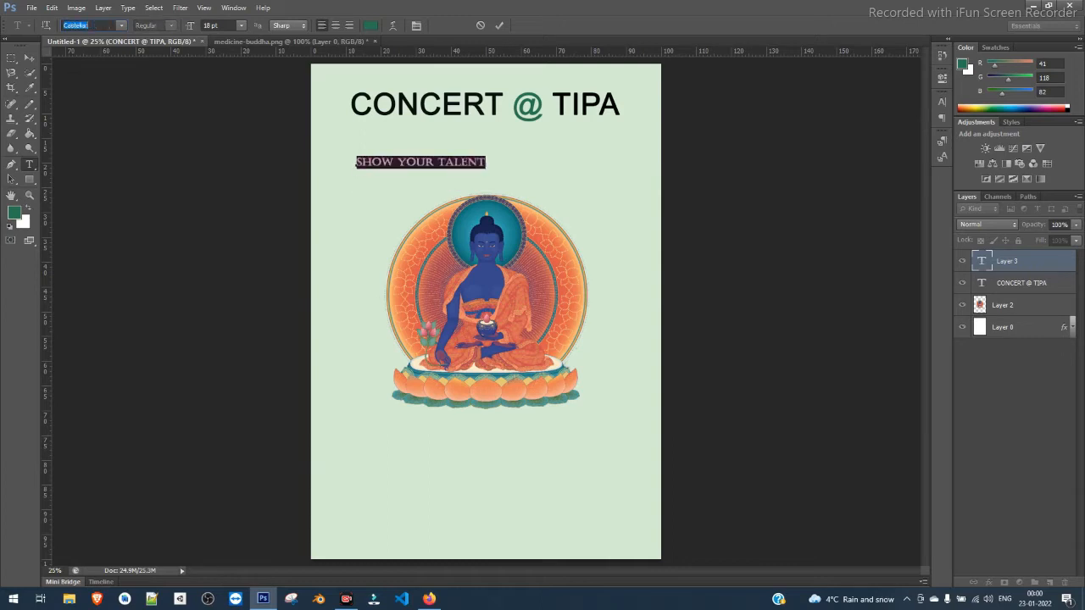
key(Down)
key(Down)
key(Down)
key(Down)
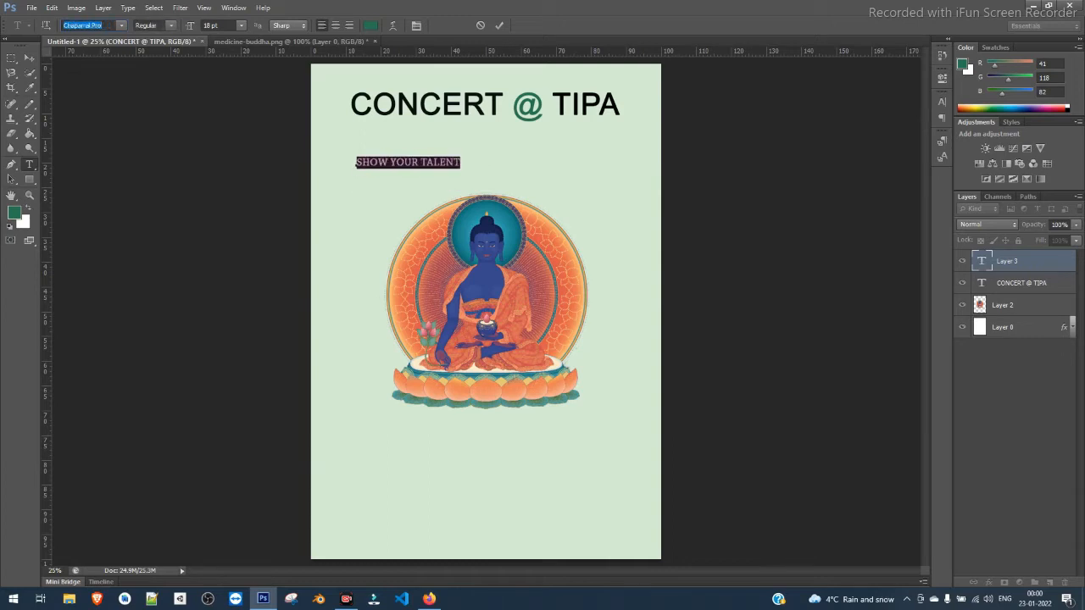
key(Down)
key(Down)
key(Down)
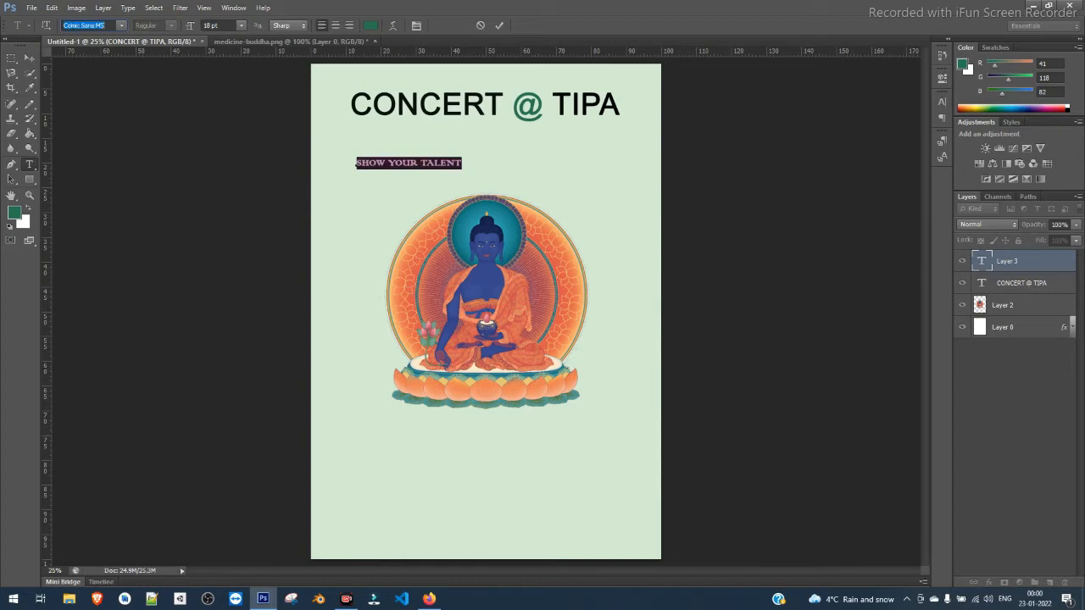
key(Up)
Increase the font size of the "SHOW YOUR TALENT" text to 26 pt.
key(Tab)
key(Up)
key(Up)
key(Up)
key(Up)
key(Up)
key(Up)
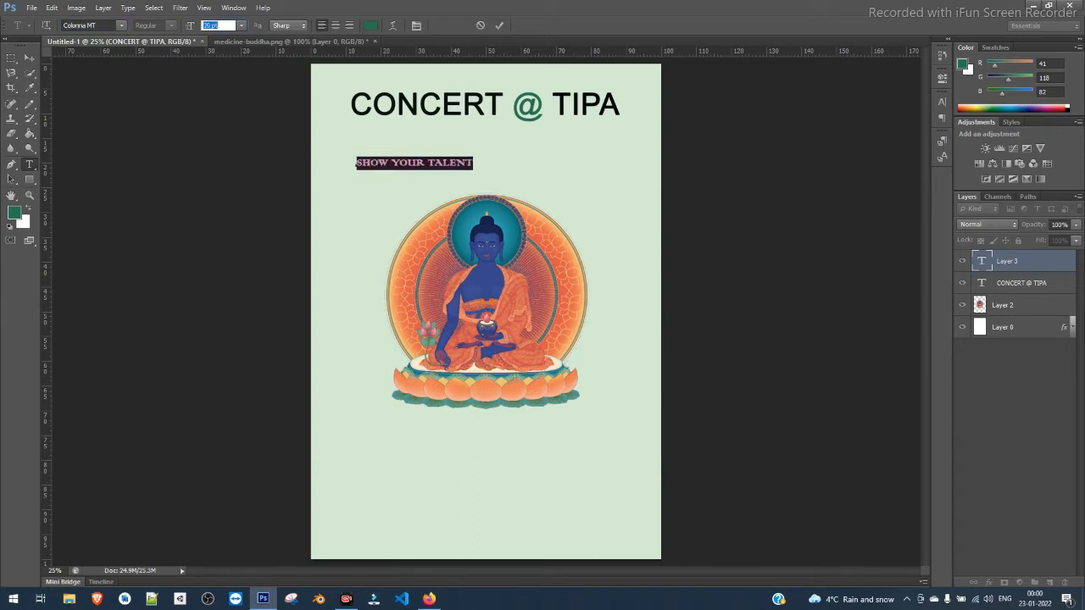
key(Up)
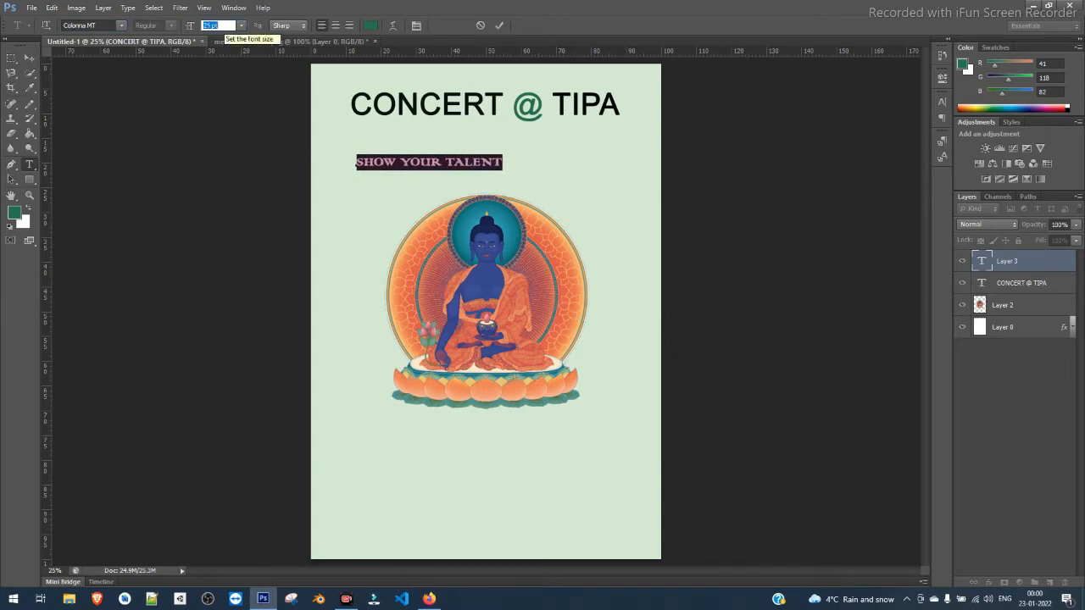
key(Up)
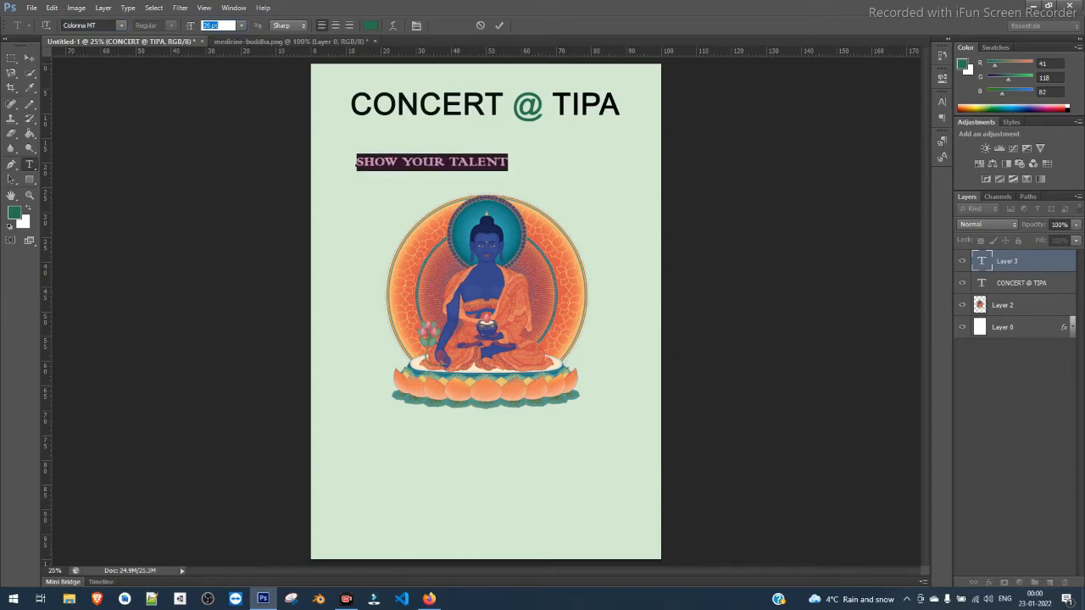
Try orange, brown and blue shades for the "SHOW YOUR TALENT" text and set its color to blue #3846a9.
click(371, 24)
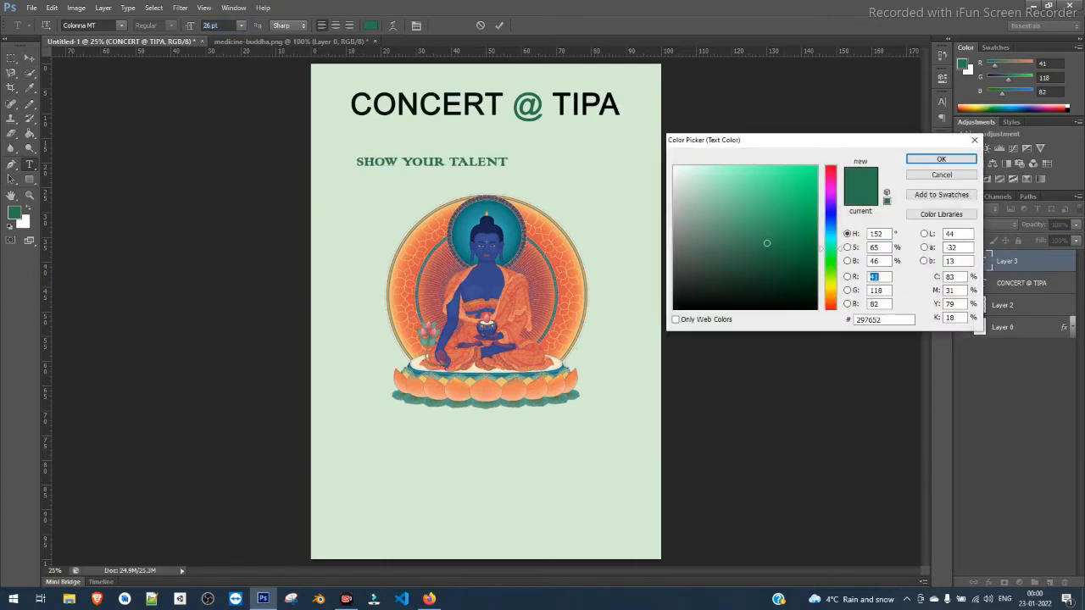
drag(831, 250, 831, 294)
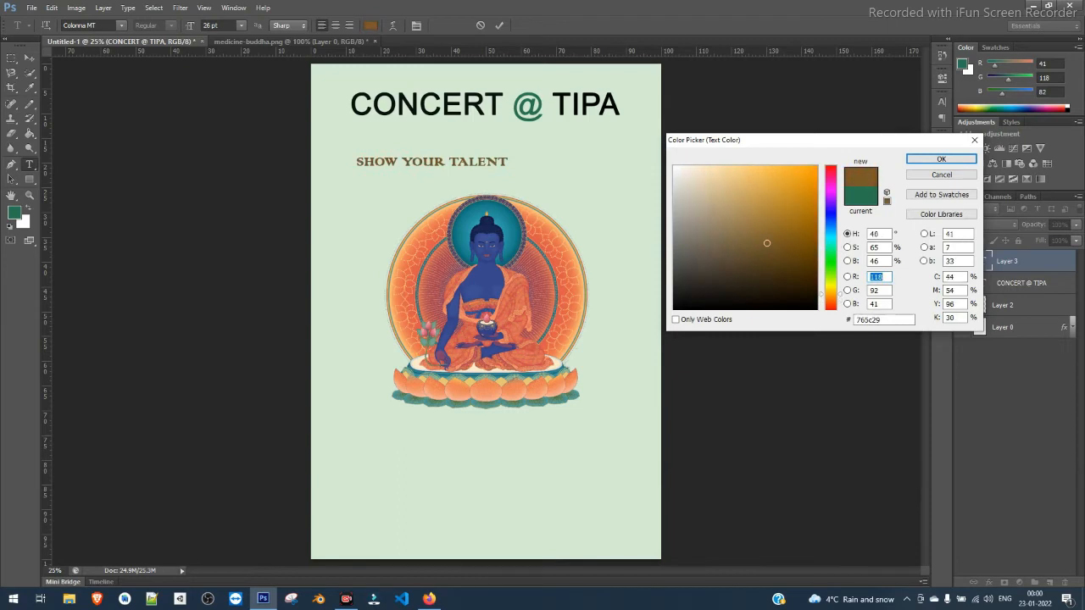
click(815, 166)
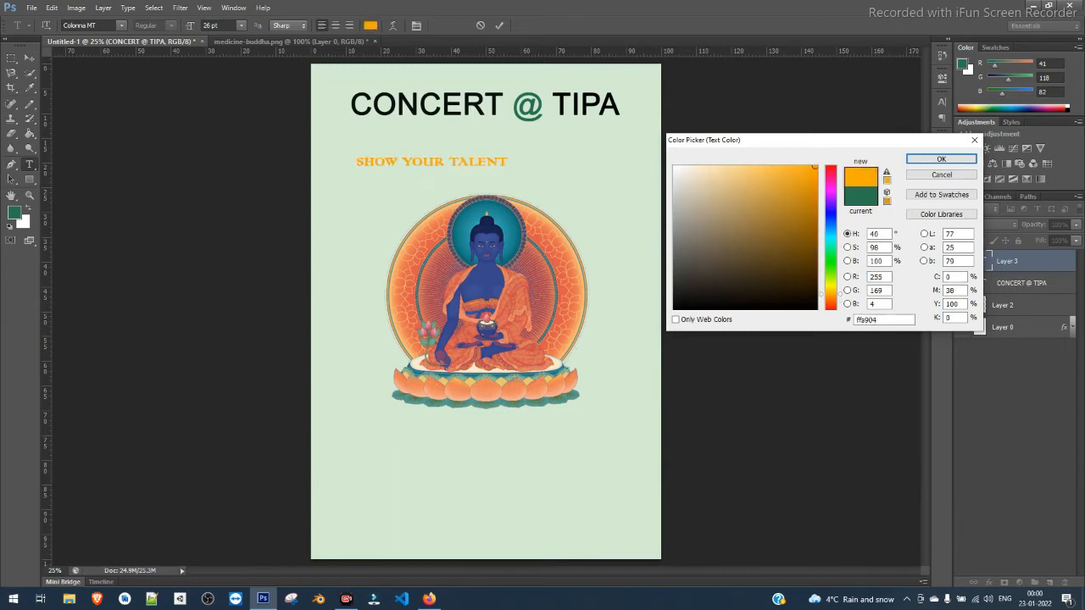
click(831, 214)
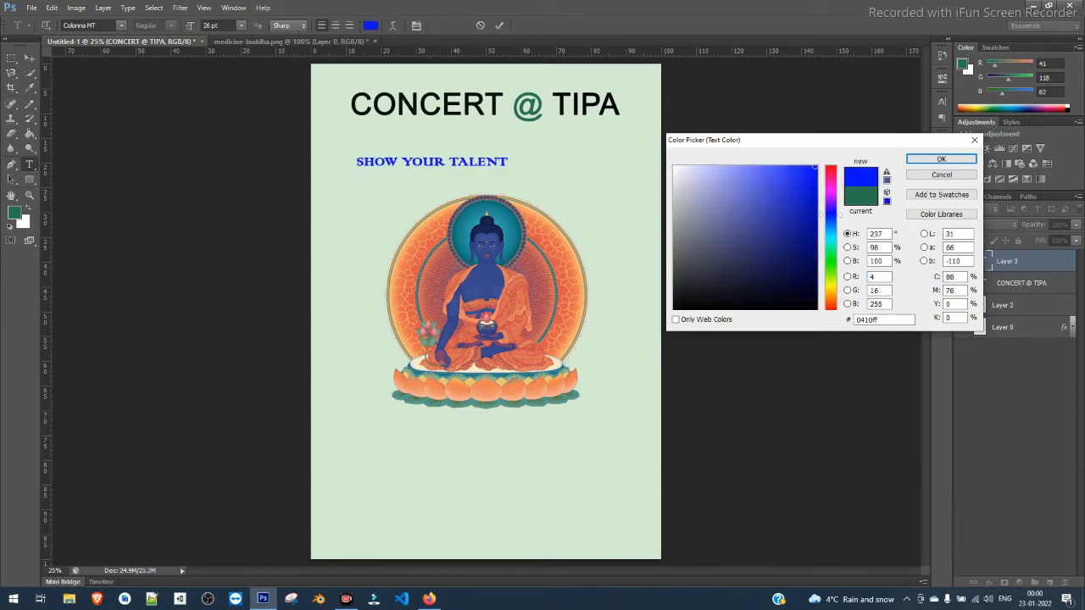
mouse_move(800, 274)
mouse_down()
mouse_move(722, 241)
mouse_move(742, 265)
mouse_up()
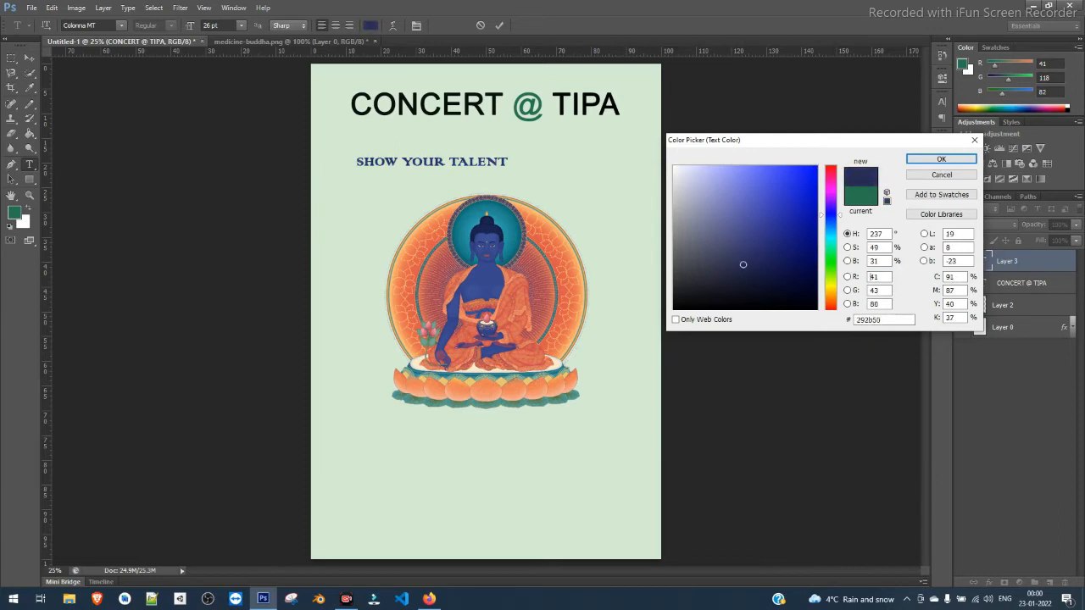
click(462, 385)
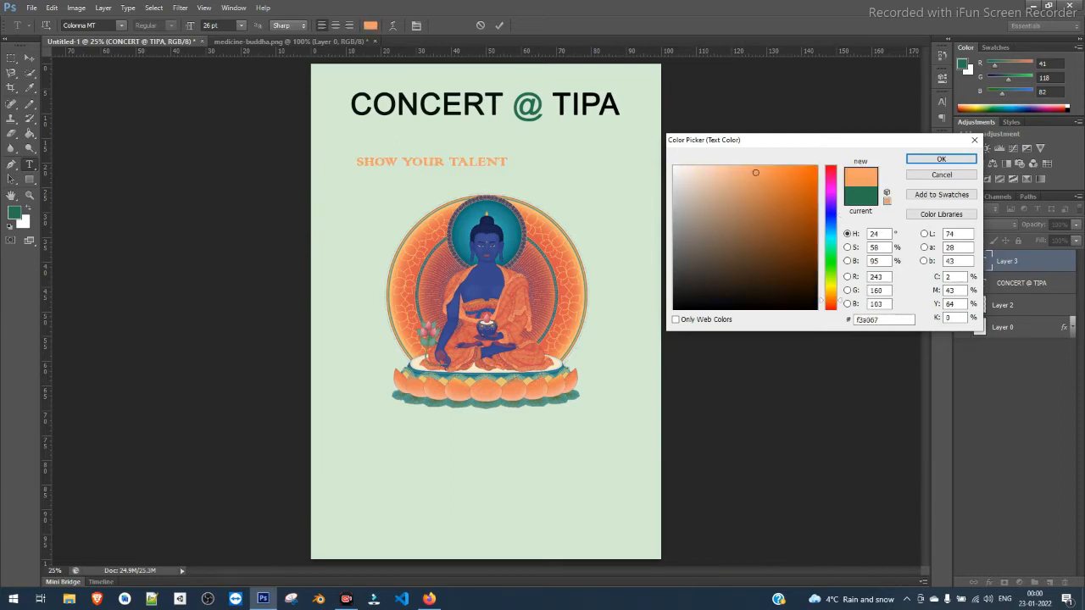
mouse_move(755, 172)
mouse_down()
mouse_move(799, 225)
mouse_move(815, 220)
mouse_up()
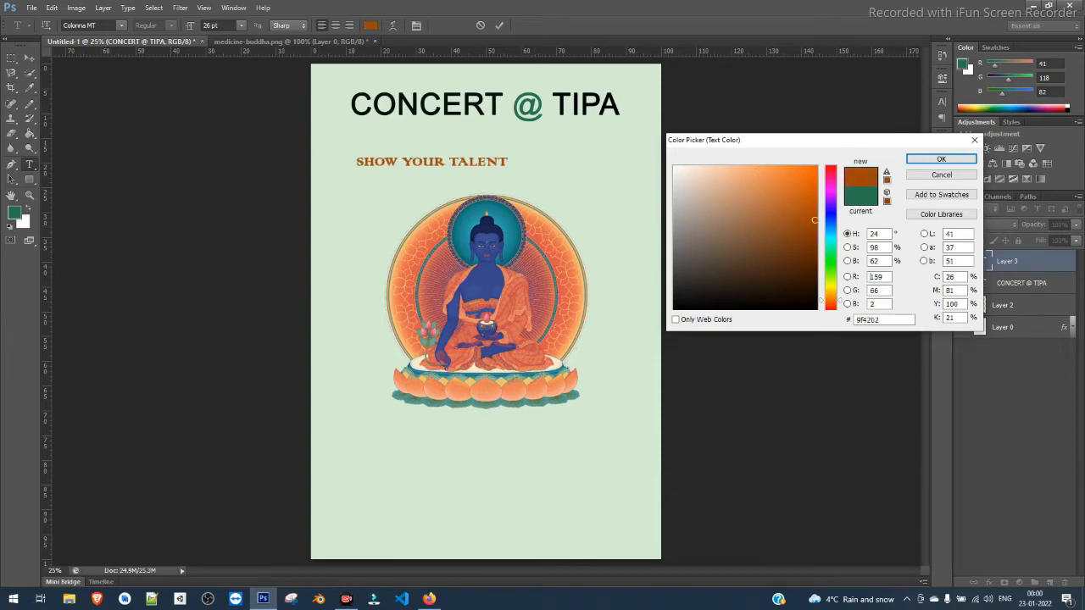
mouse_move(831, 295)
mouse_down()
mouse_move(832, 218)
mouse_move(782, 201)
mouse_move(736, 257)
mouse_move(757, 196)
mouse_move(769, 214)
mouse_up()
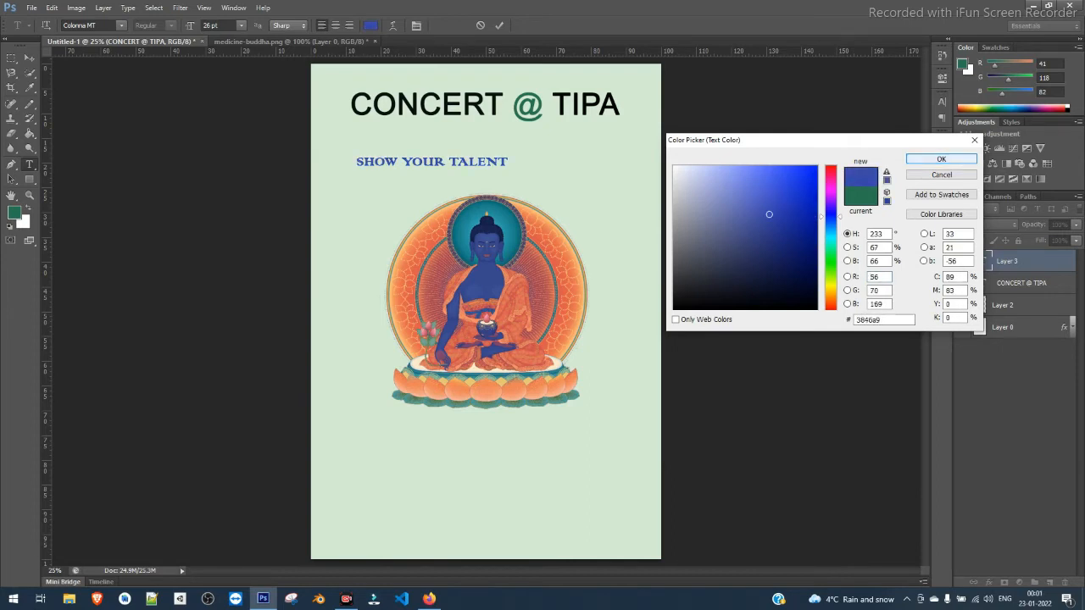
click(941, 158)
Move the "SHOW YOUR TALENT" text up to sit centered directly beneath the title and finish editing it.
click(423, 161)
drag(346, 195, 400, 162)
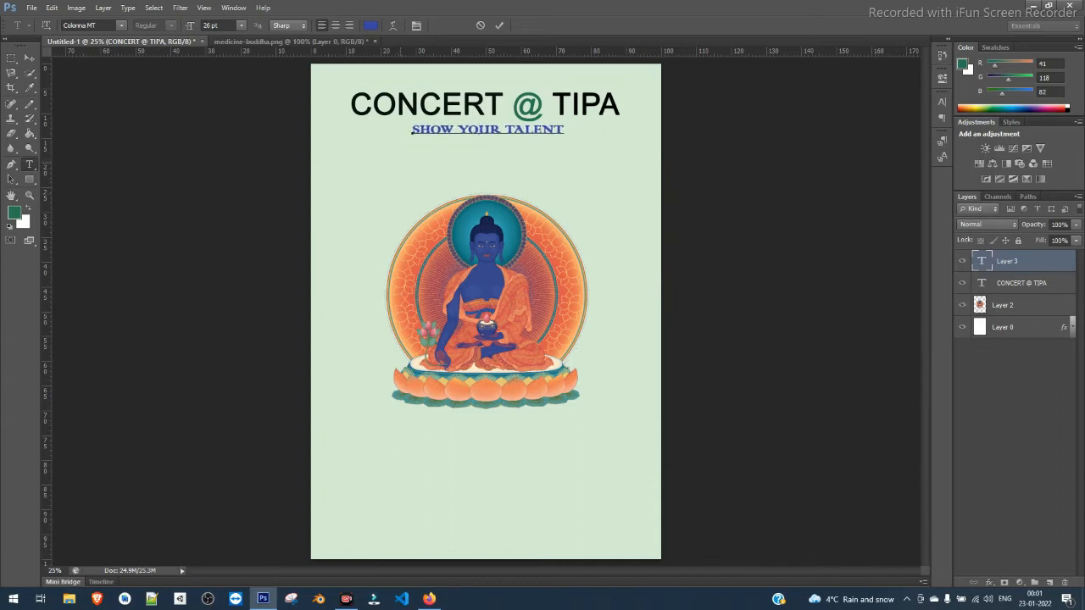
click(28, 57)
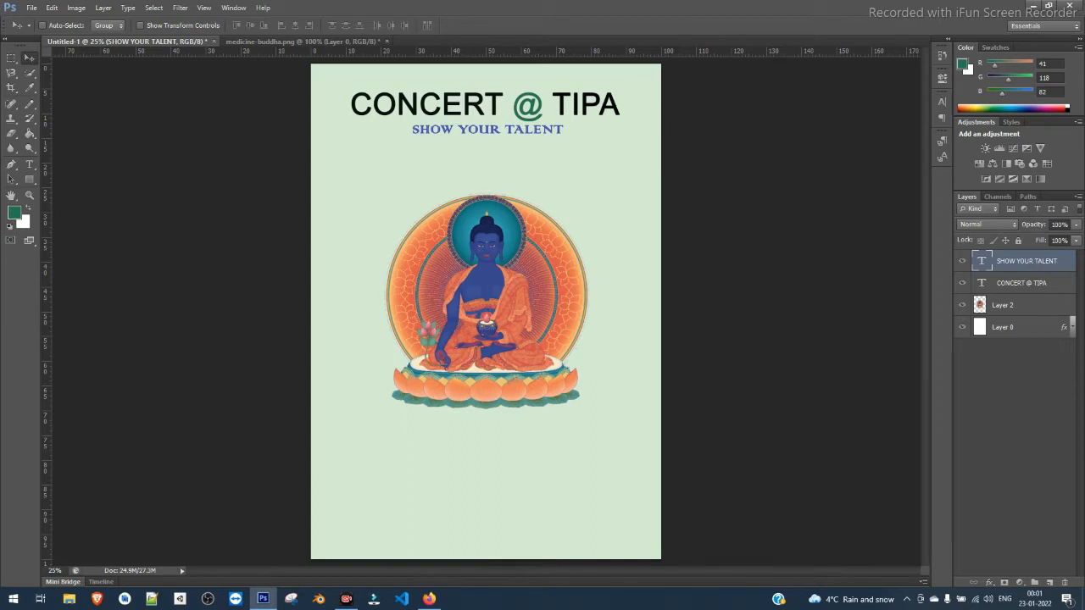
Move the "SHOW YOUR TALENT" layer down over the Buddha image and back to just beneath the title.
click(1022, 304)
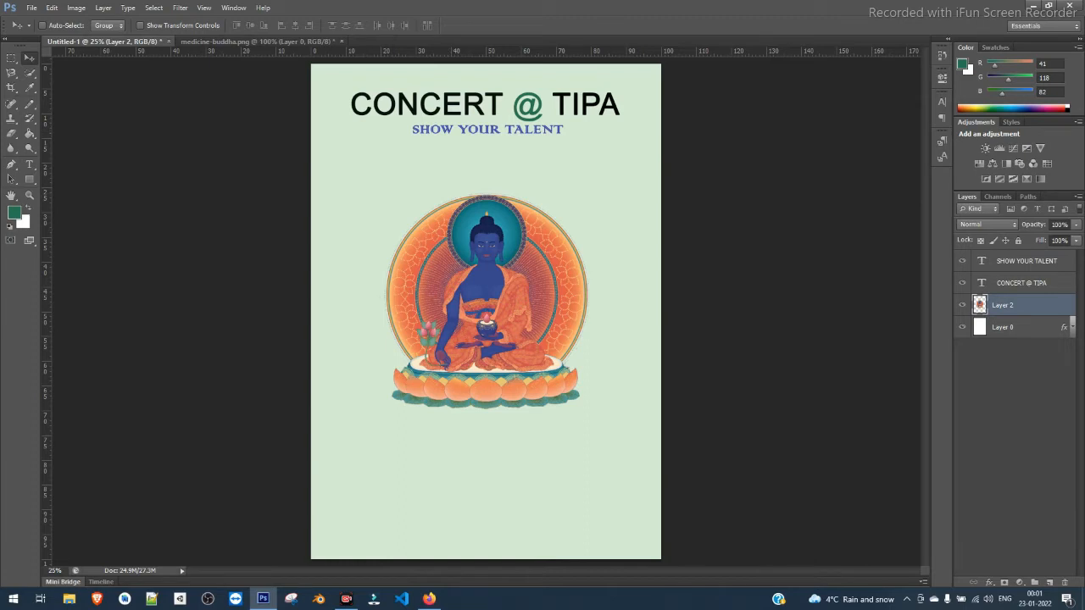
click(1025, 261)
drag(498, 101, 501, 251)
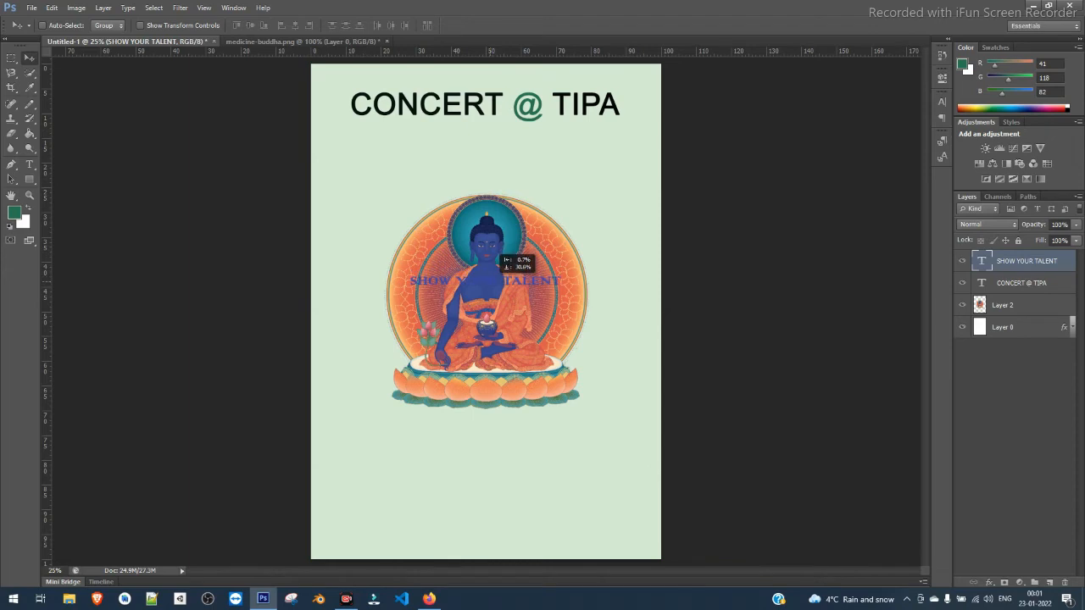
drag(501, 256, 500, 105)
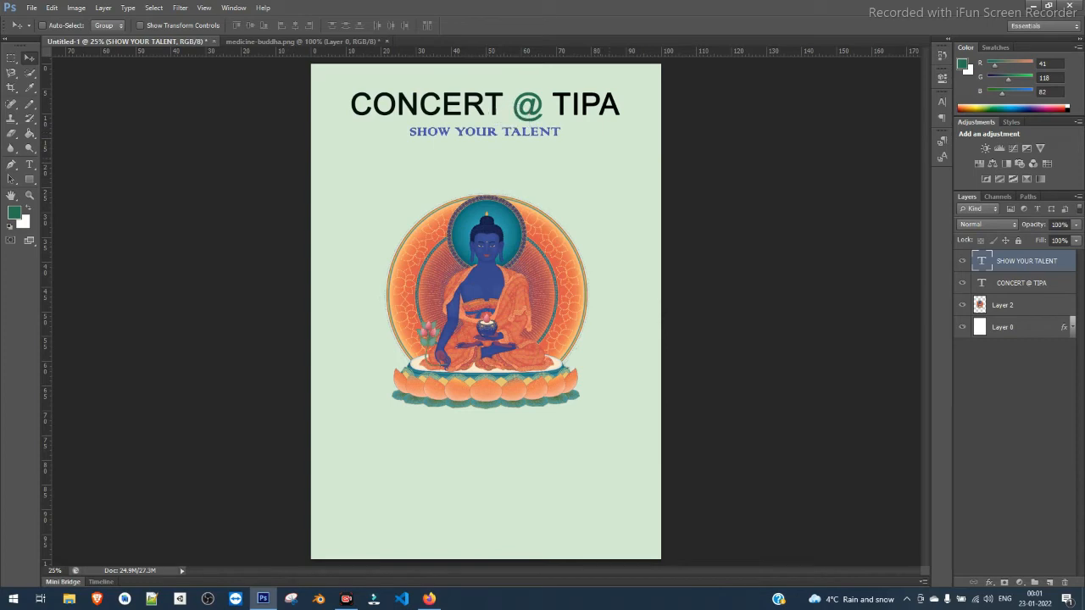
Lower the opacity of the Buddha image's layer to 38%.
click(1021, 304)
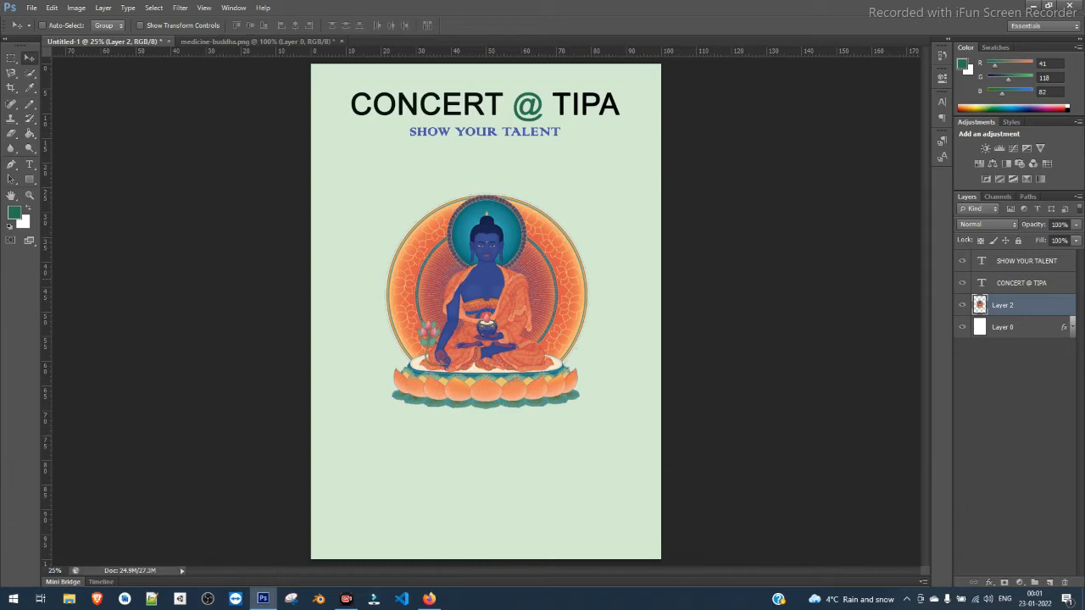
click(1076, 225)
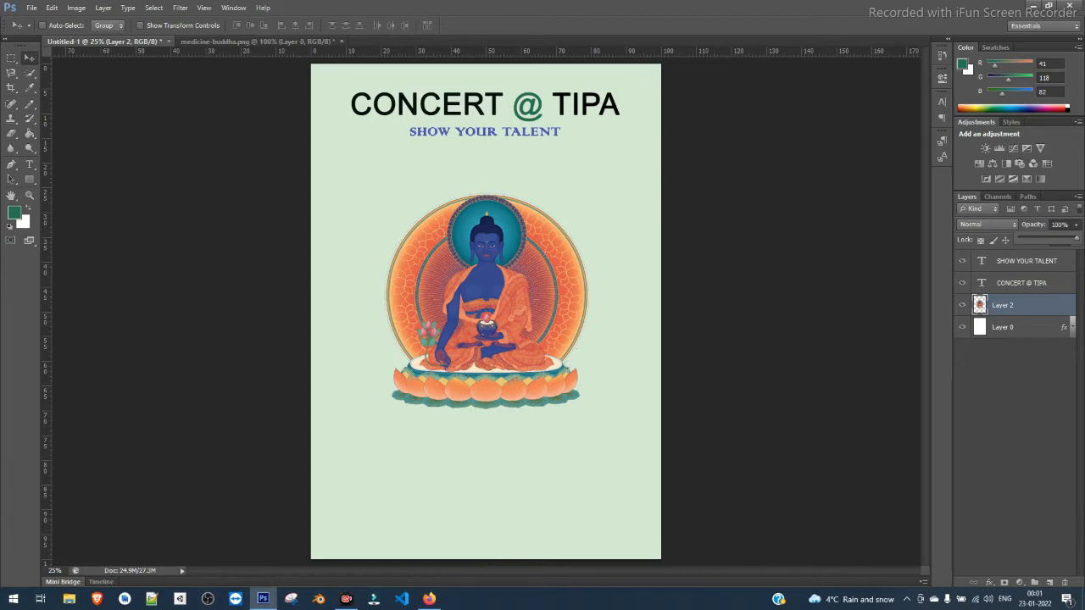
drag(1070, 238, 1044, 238)
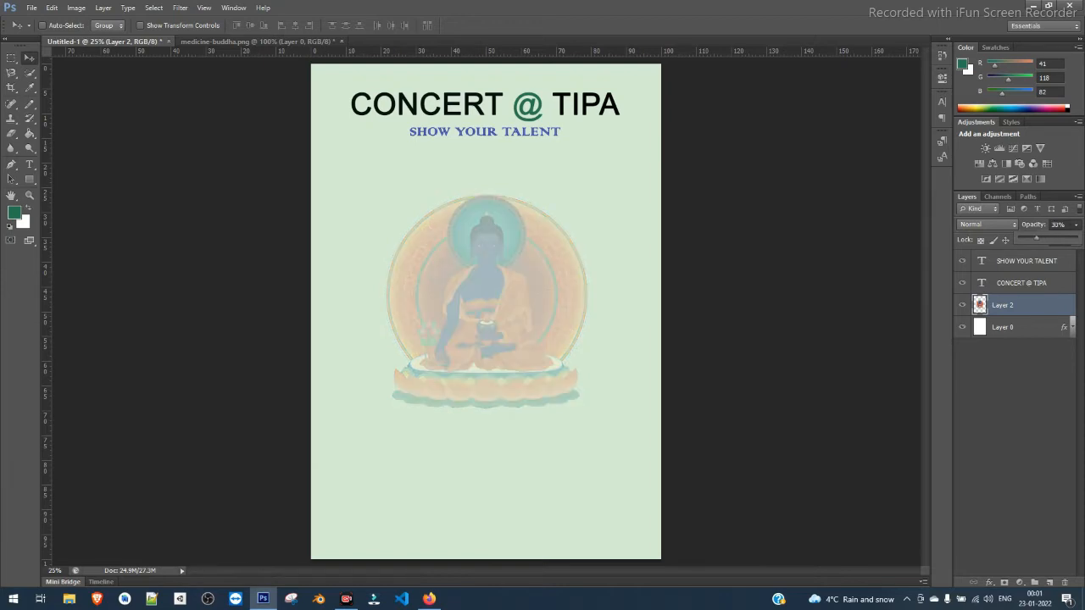
drag(1036, 238, 1027, 239)
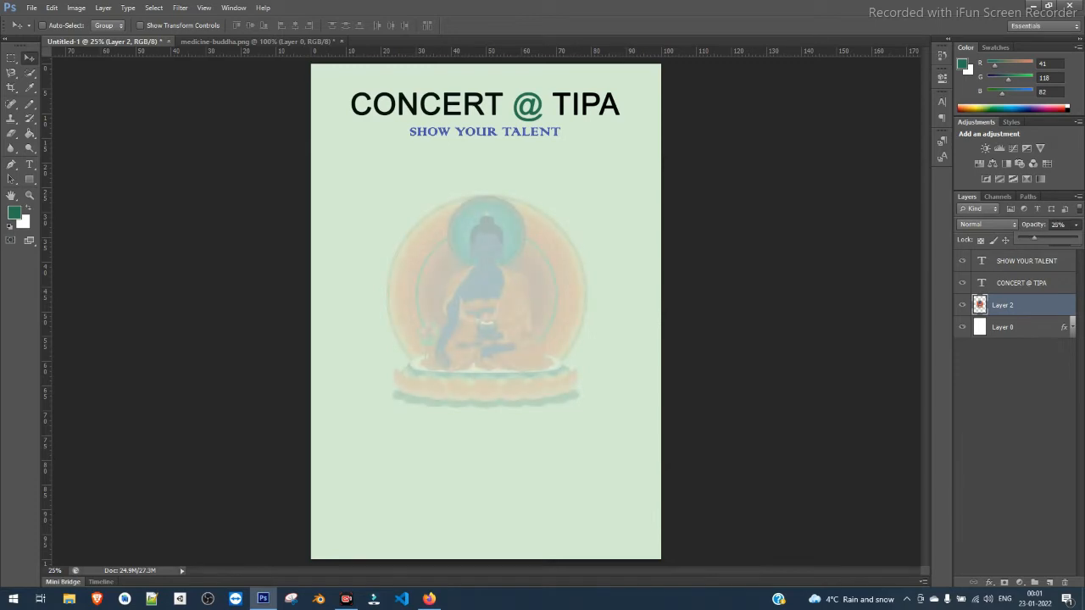
drag(1033, 239, 1044, 238)
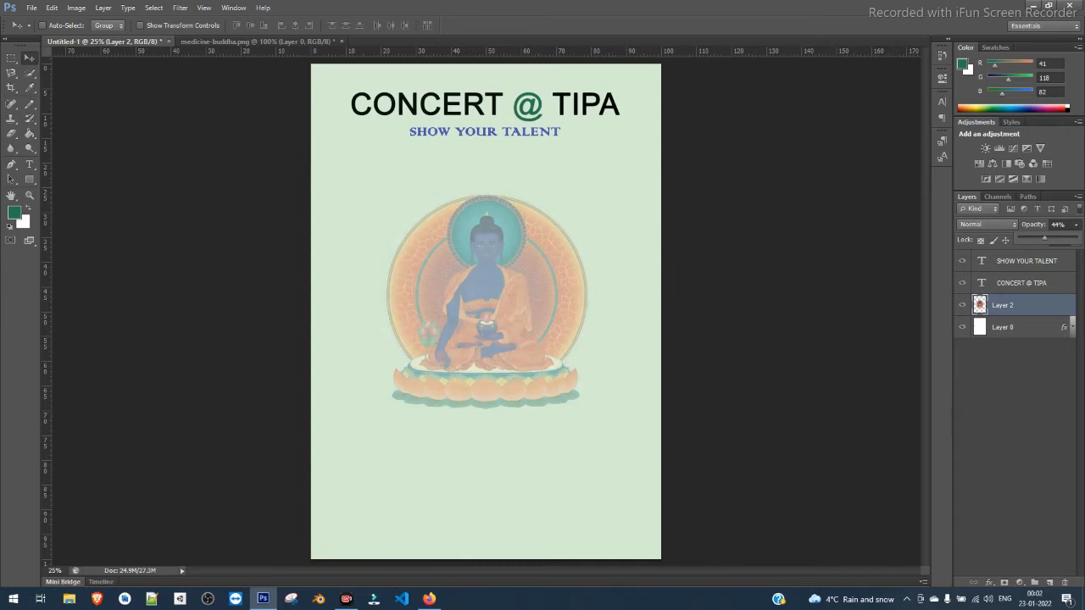
drag(1044, 238, 1041, 238)
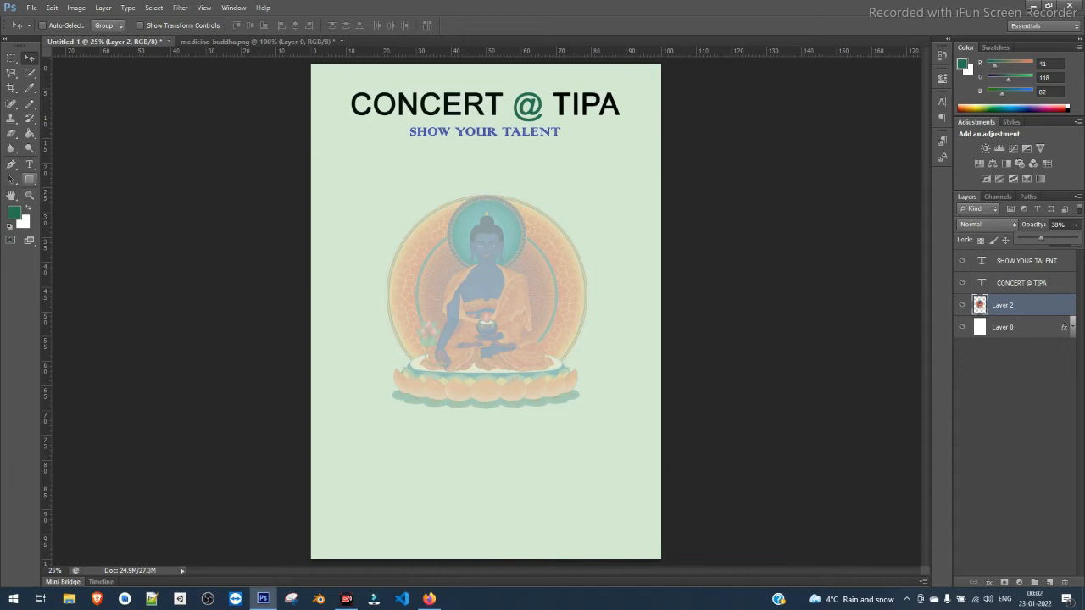
Add a text layer over the Buddha image reading "Welcome to our weekly show at tipa where new talents are welcome", broken after "where".
click(28, 165)
click(365, 210)
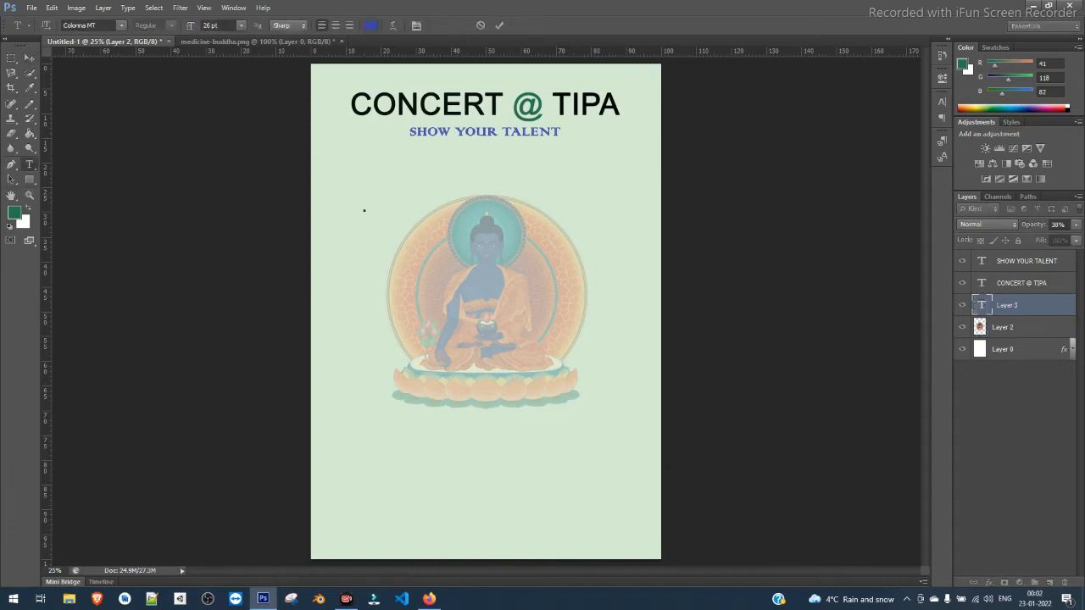
text(Welcome to our ek)
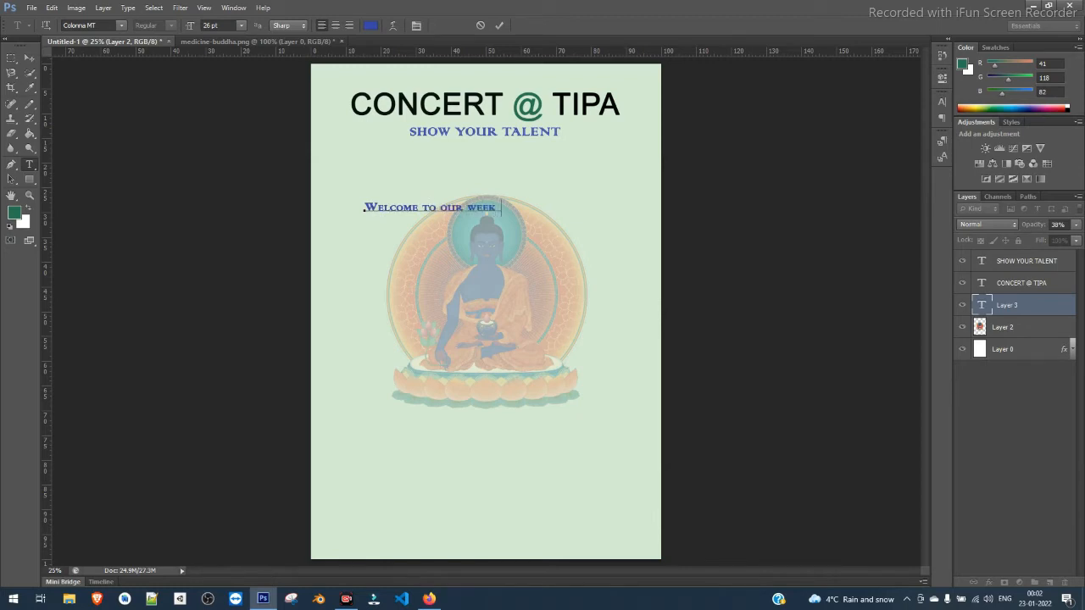
text(ly show at tipa wher)
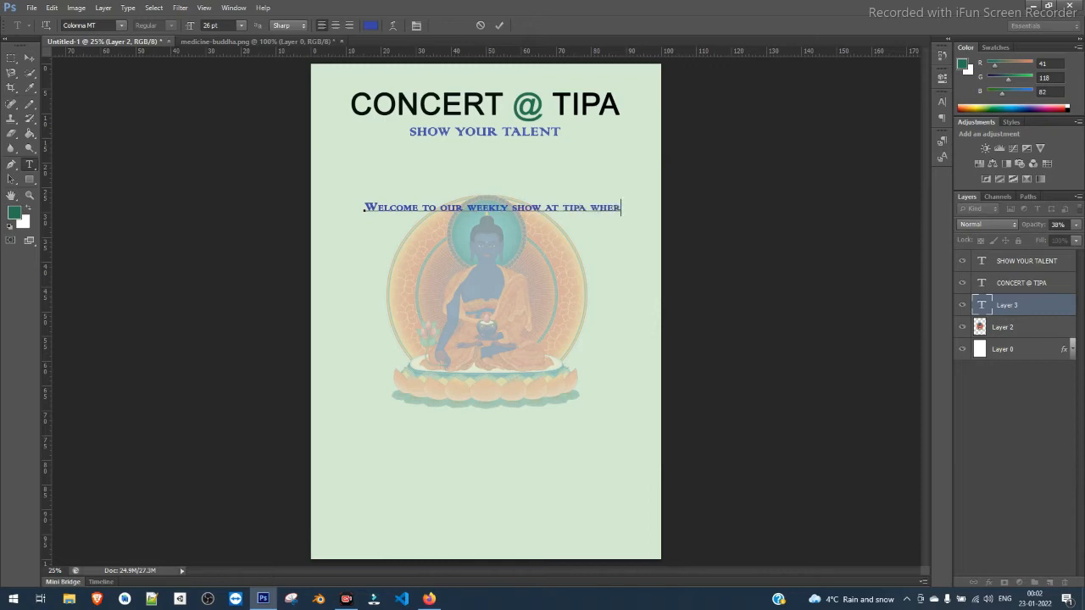
text(e new talents are welcome to)
key(BackSpace)
key(BackSpace)
key(BackSpace)
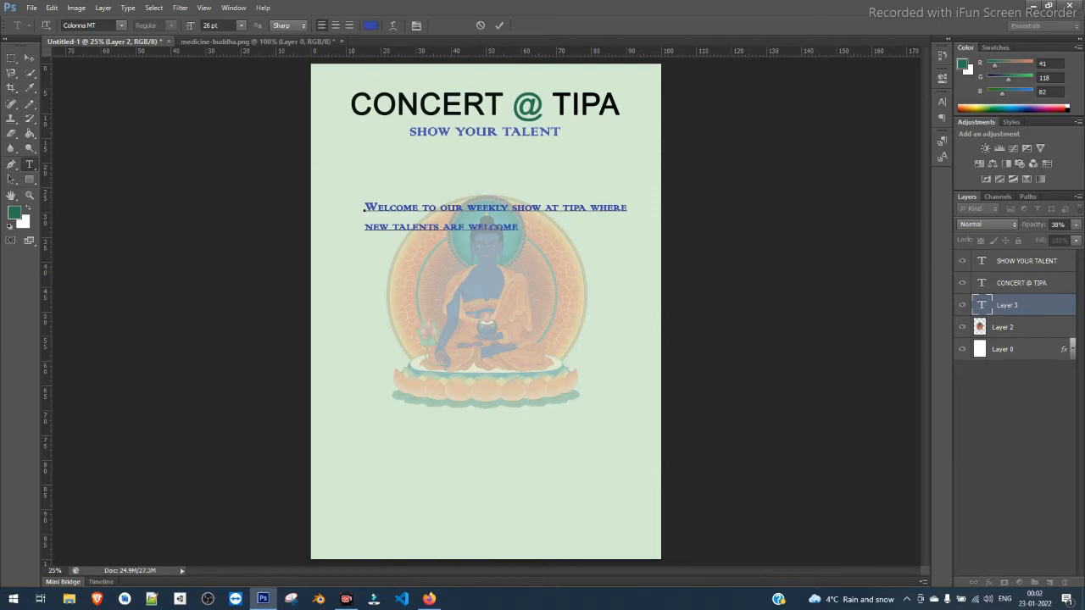
Continue the second line of the welcome paragraph with "and a great opportunity" and start a new line.
text(and)
text(given)
key(BackSpace)
key(BackSpace)
key(BackSpace)
key(BackSpace)
key(BackSpace)
text(we)
key(BackSpace)
key(BackSpace)
key(BackSpace)
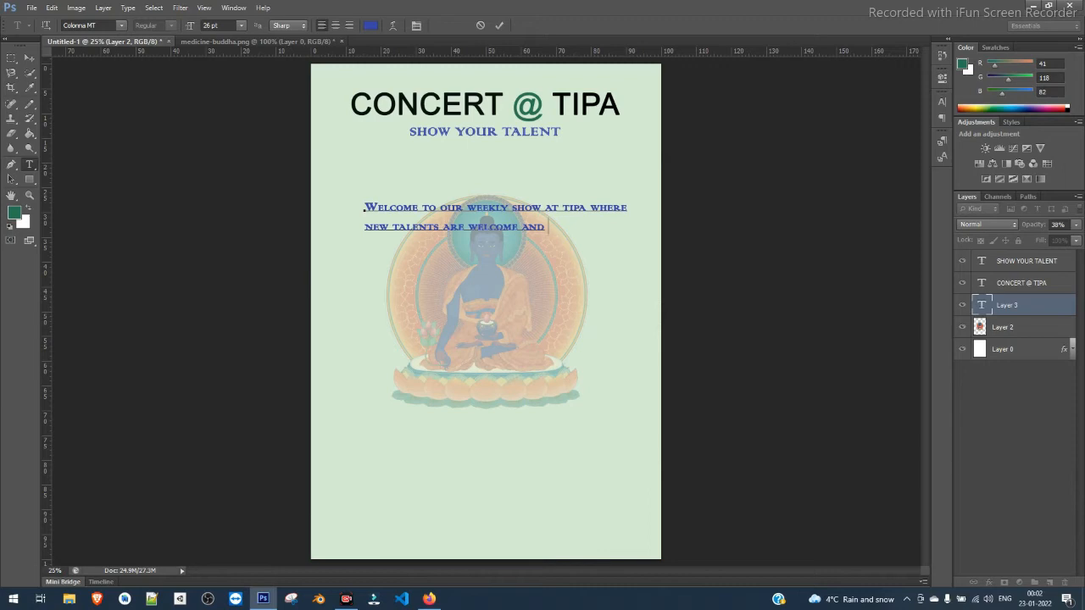
text(an)
key(BackSpace)
text(great opportunit)
key(Return)
Write "to give wings to your talent." as the third line of the welcome paragraph.
text(to )
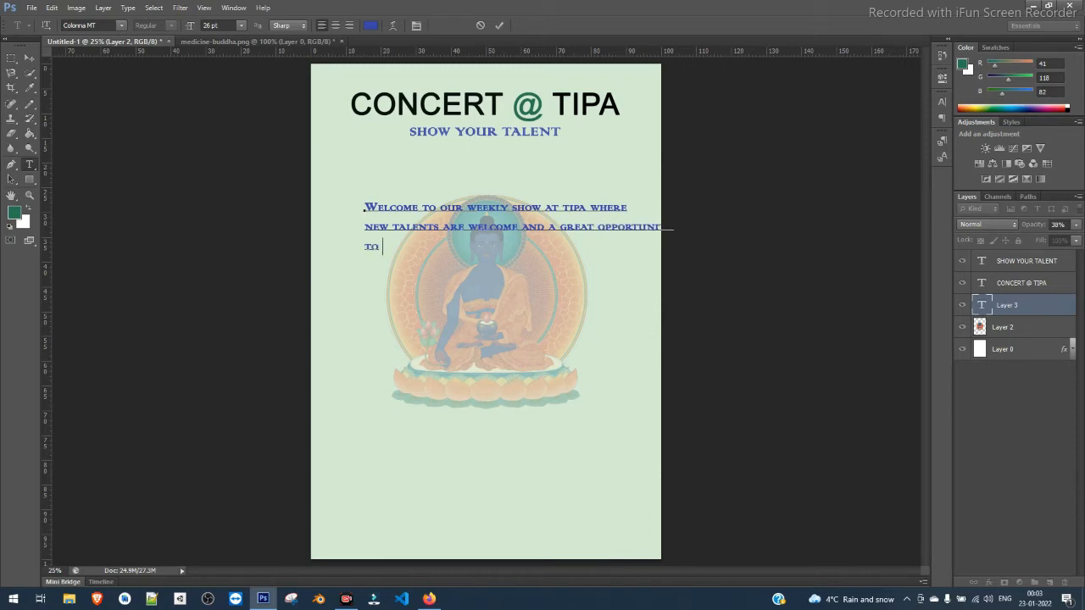
text(give winds)
key(BackSpace)
key(BackSpace)
text(gs to your)
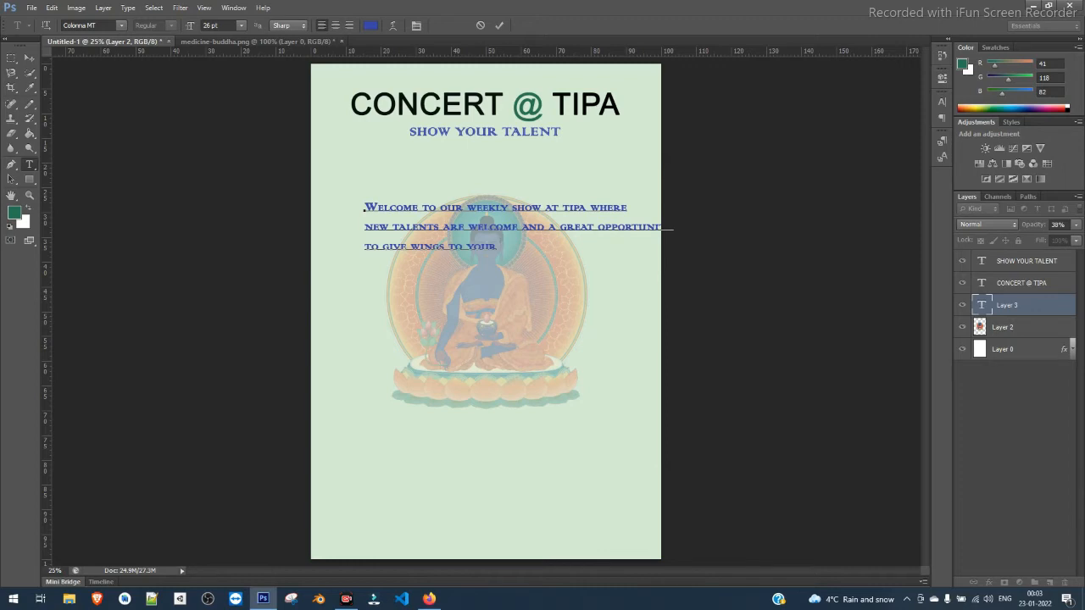
text( v)
key(BackSpace)
text(talent.)
Center-align the whole welcome paragraph and reposition it across the middle of the Buddha image.
key(ctrl+a)
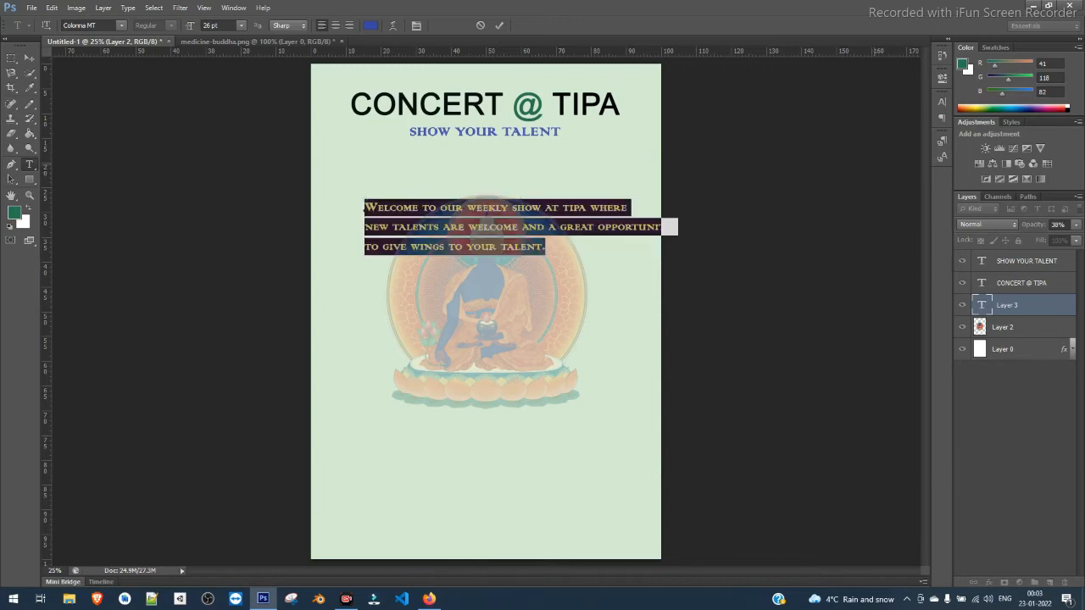
click(335, 26)
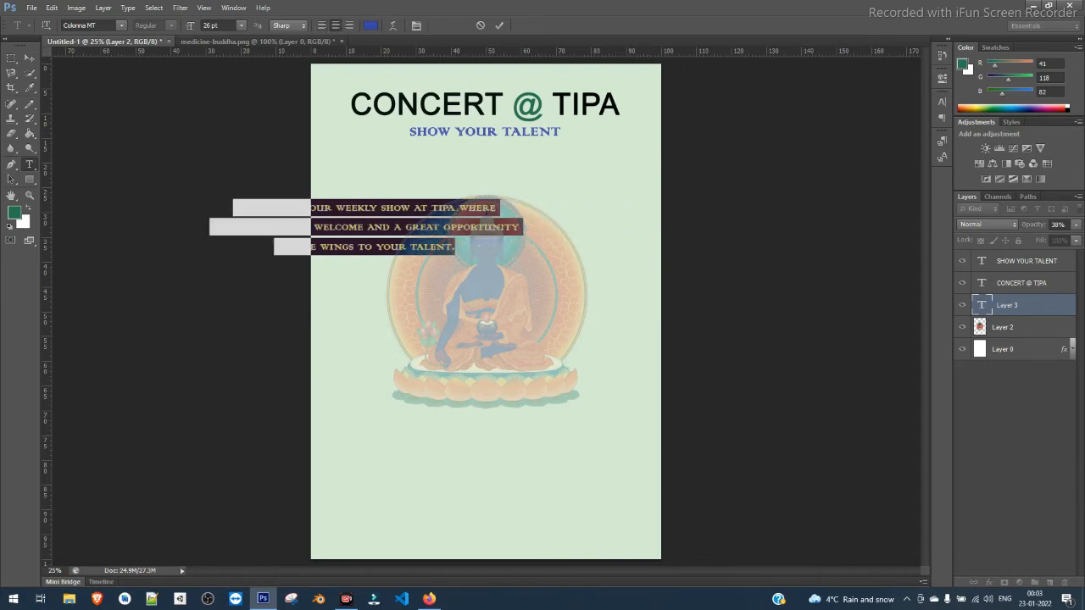
click(389, 228)
drag(401, 256, 339, 271)
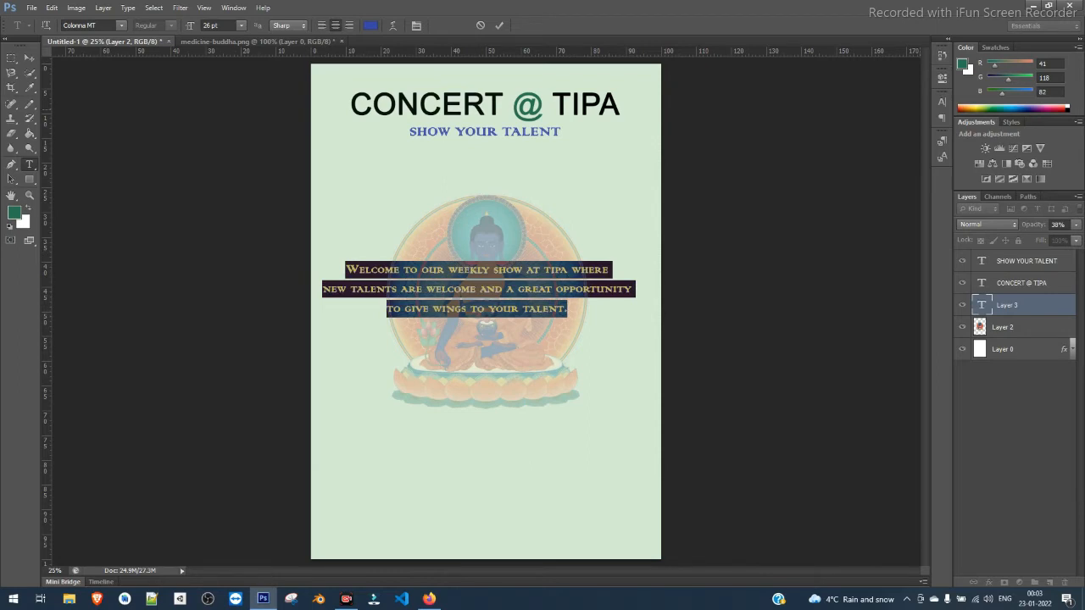
Reduce the welcome paragraph's leading to 19 pt, finish editing it and shift it slightly to center it on the page.
click(942, 101)
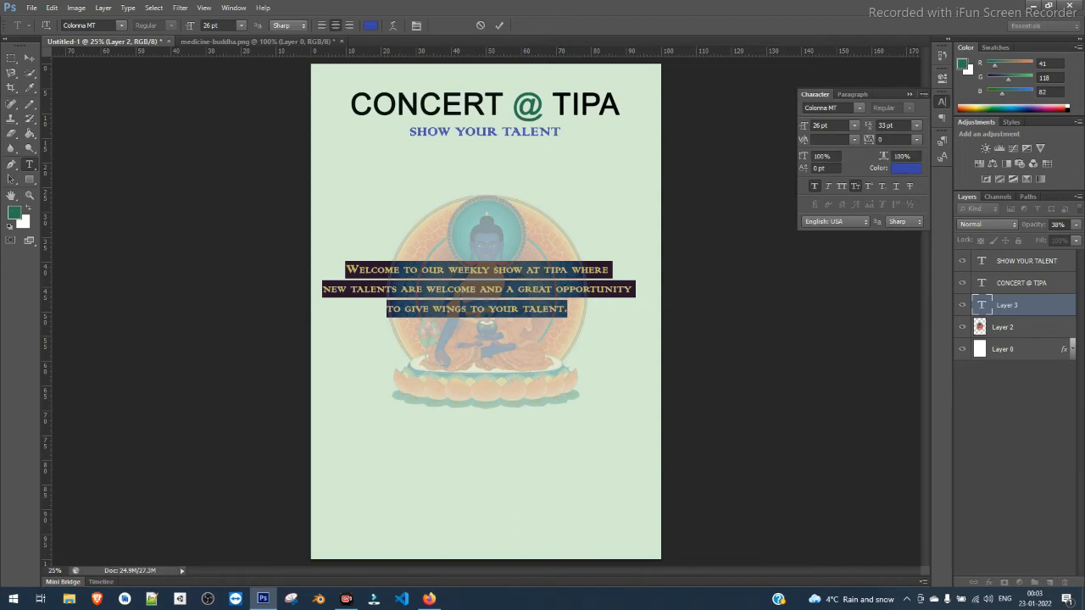
click(893, 125)
key(Down)
key(Down)
key(Down)
key(Down)
key(Down)
key(Down)
key(Down)
key(Down)
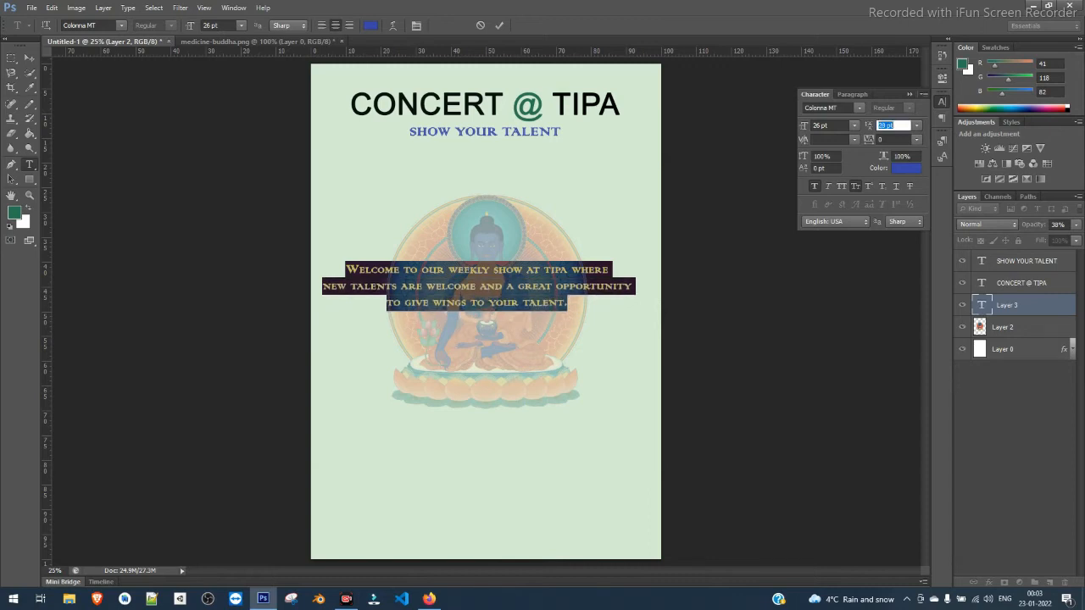
key(Down)
key(Down)
key(Down)
key(Down)
key(Down)
key(Down)
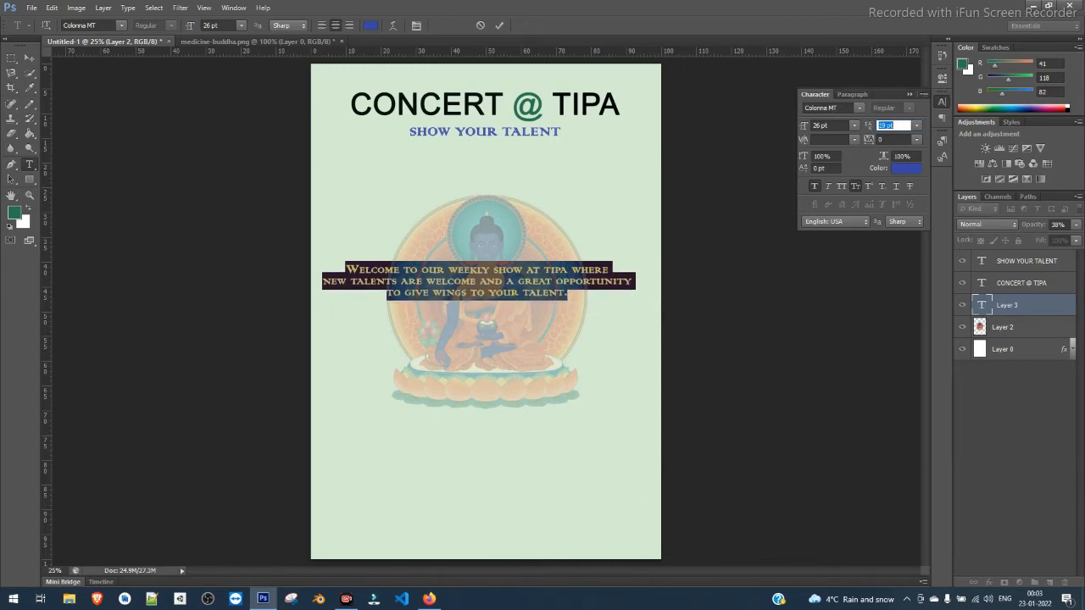
key(ctrl+Return)
mouse_move(508, 259)
mouse_down()
mouse_move(516, 240)
mouse_move(500, 208)
mouse_move(517, 255)
mouse_up()
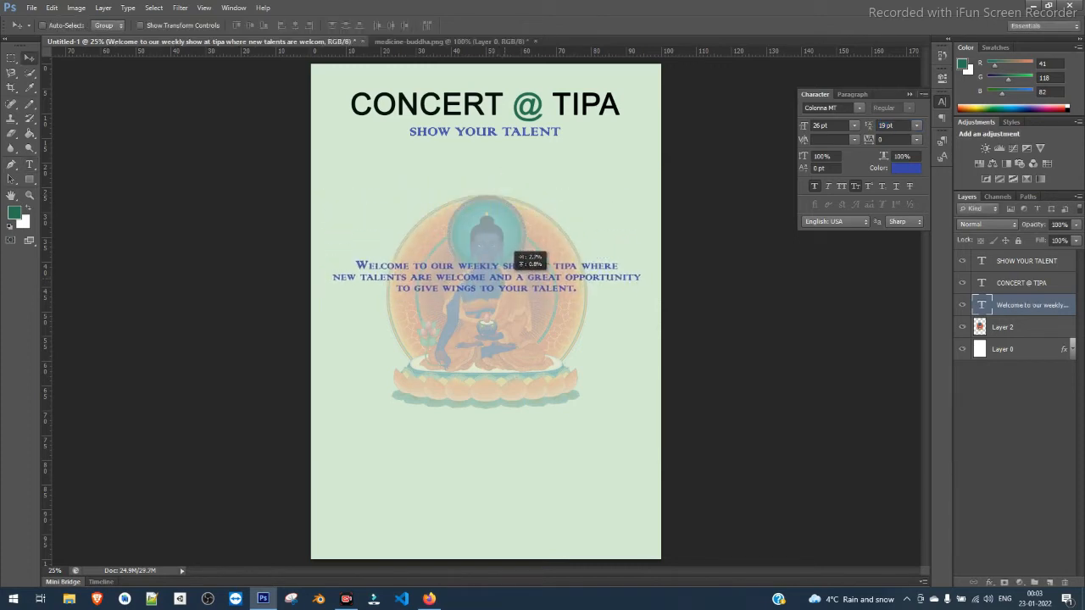
Recolor all the text of the welcome paragraph to near-black (#020205).
key(t)
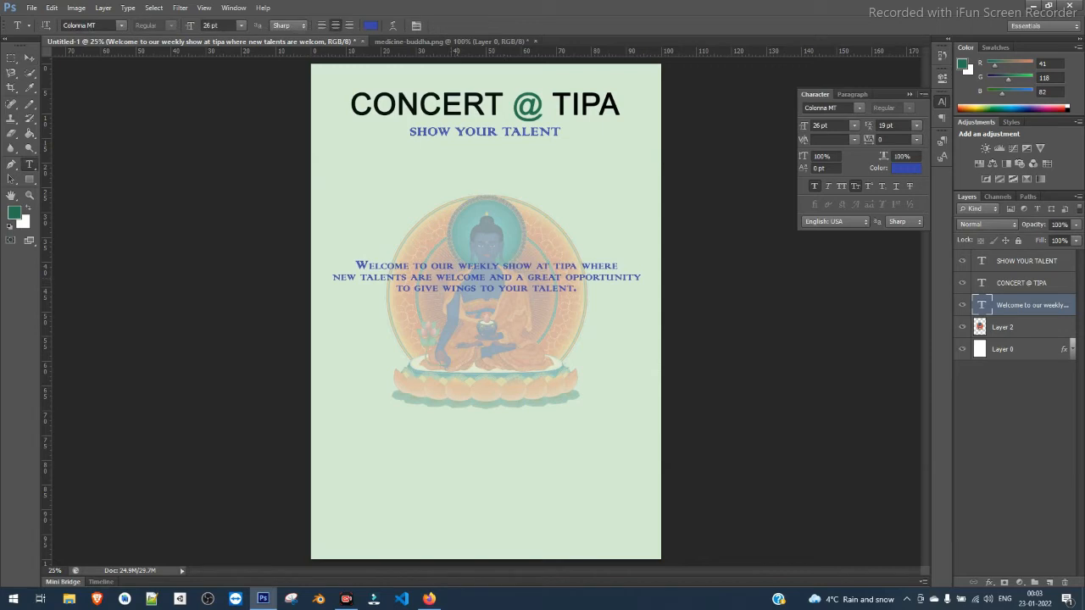
click(515, 266)
key(ctrl+a)
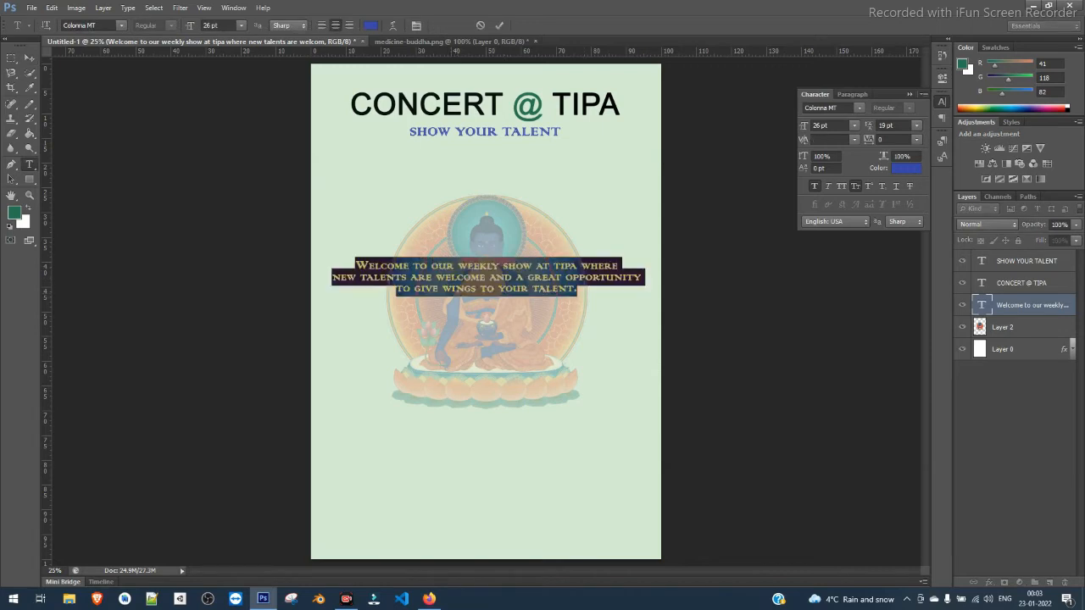
click(906, 168)
click(756, 307)
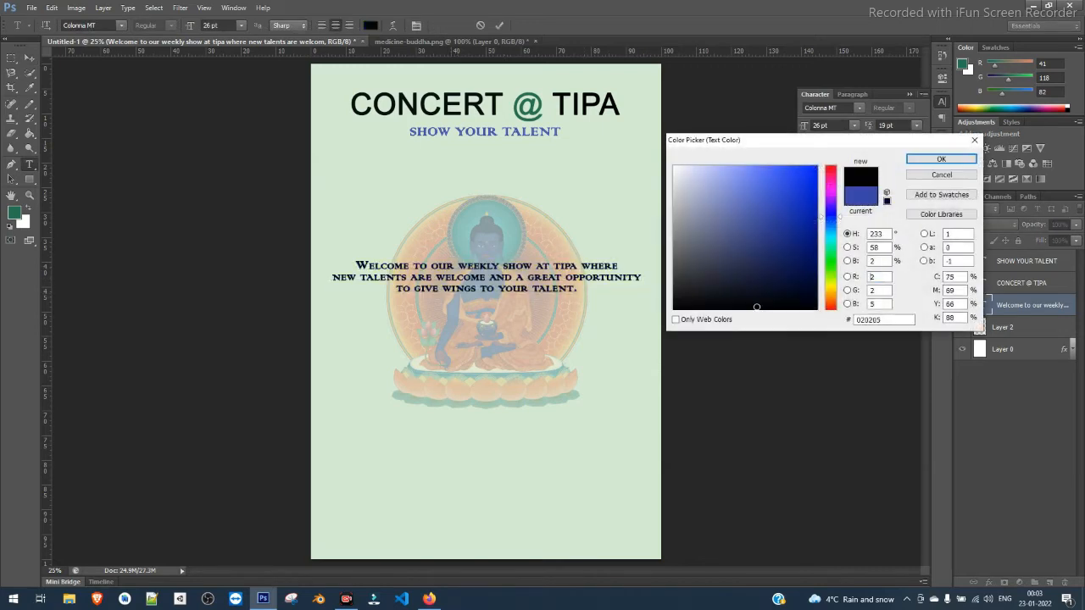
click(941, 159)
Move the welcome paragraph up into the space between the subtitle and the Buddha image, then collapse the character settings.
click(28, 58)
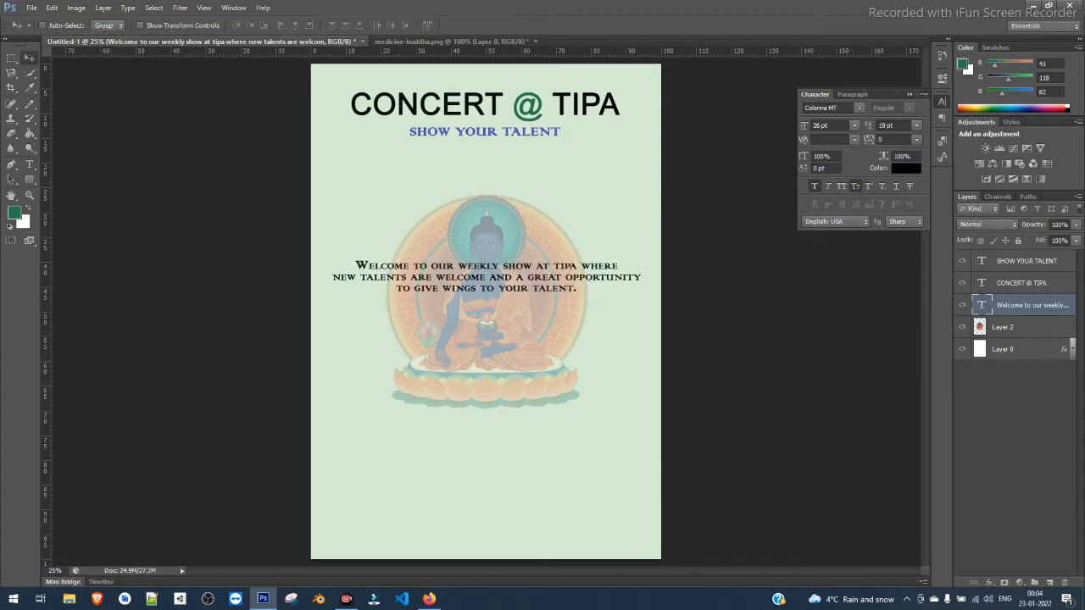
drag(498, 255, 498, 149)
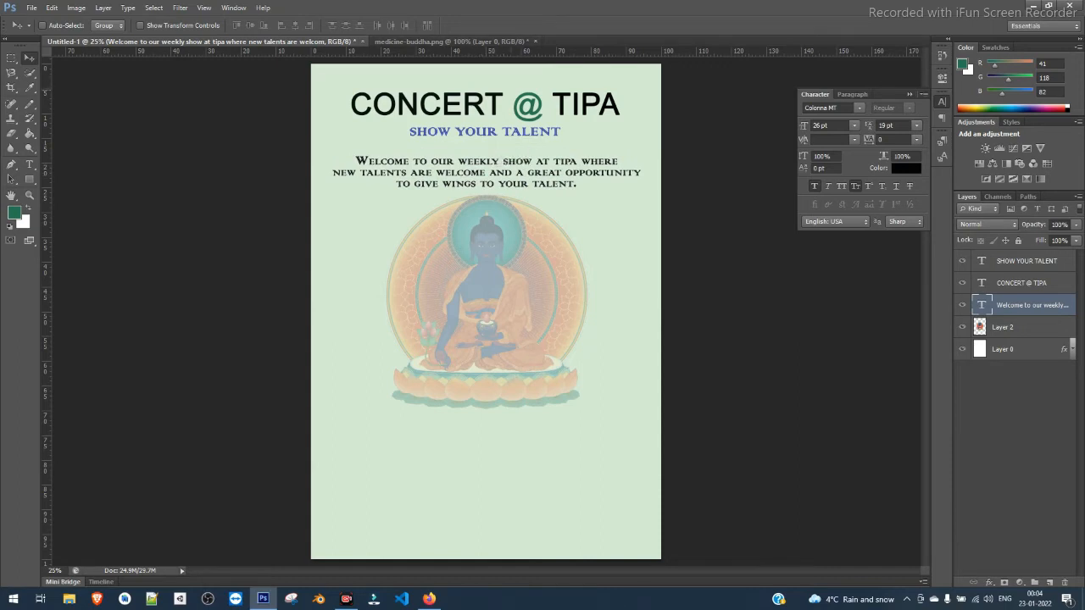
click(910, 94)
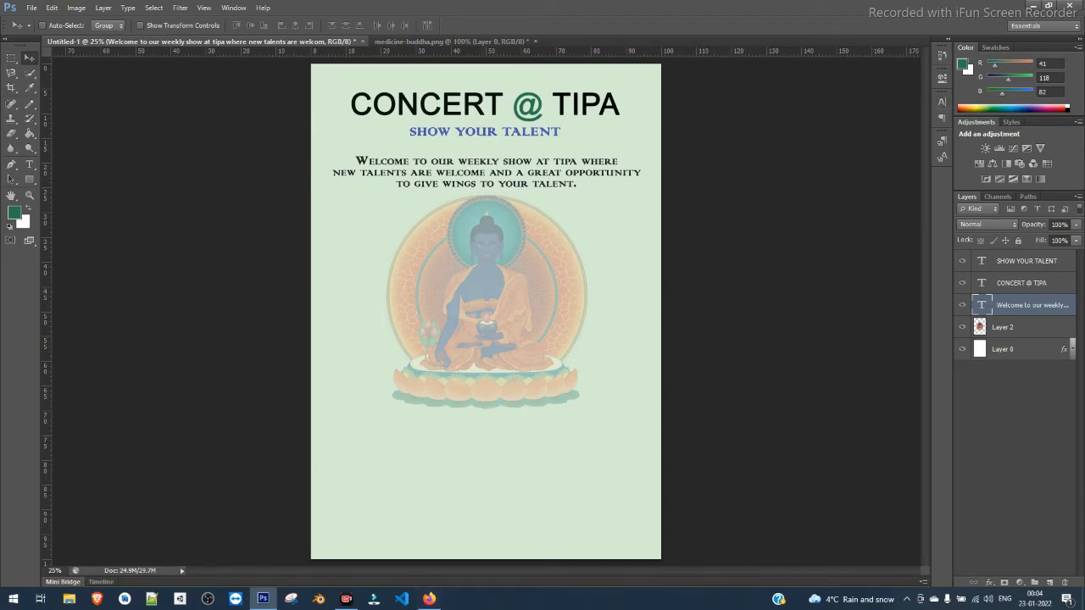
Switch to Firefox, open google.com and search for "tipa dharamshala".
mouse_move(429, 598)
click(422, 581)
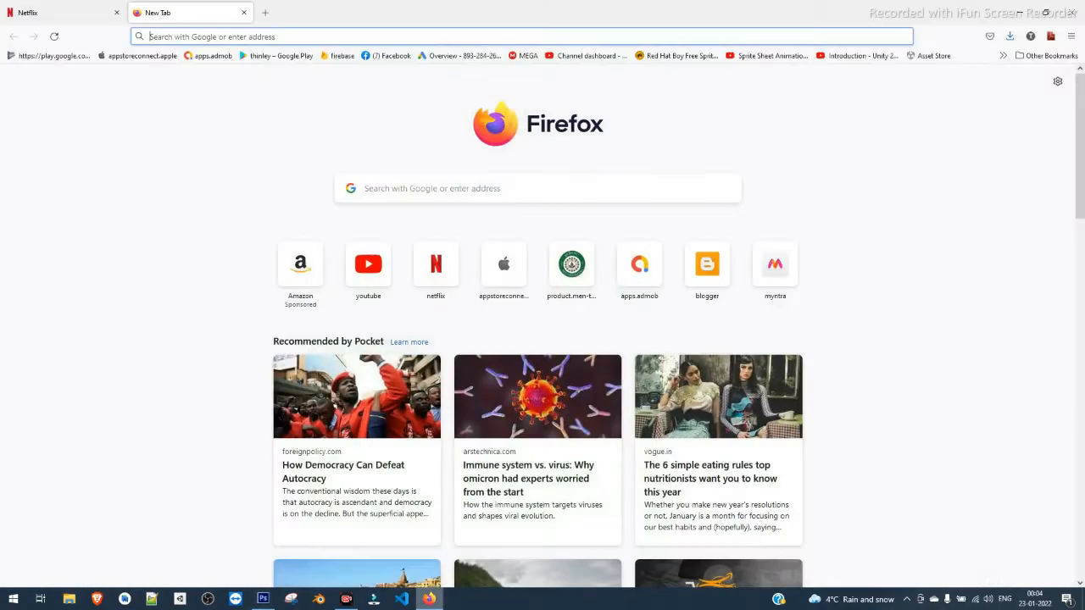
click(521, 37)
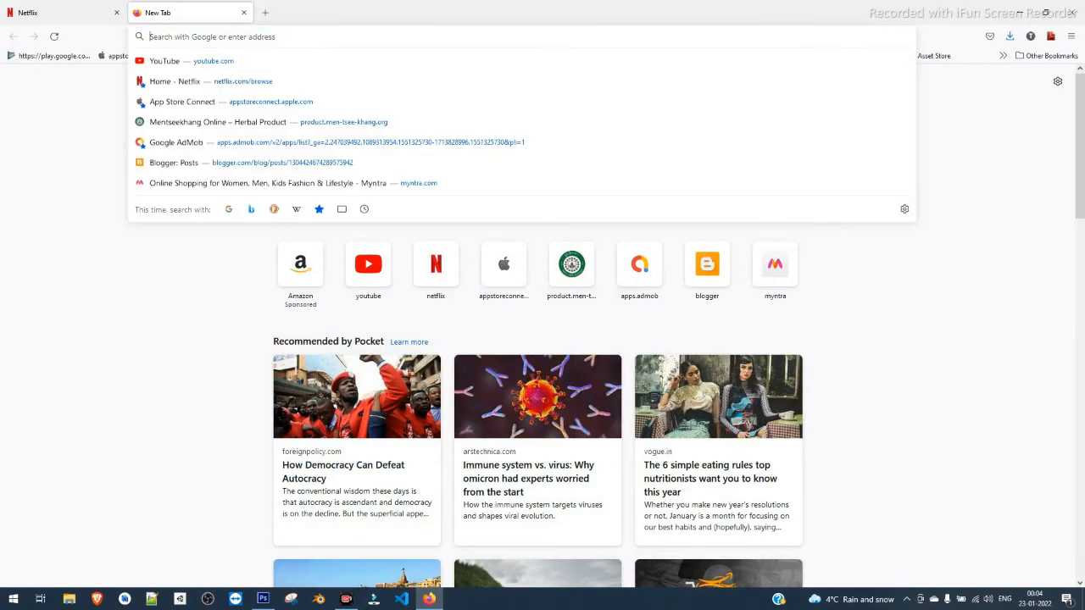
text(google.com)
key(Return)
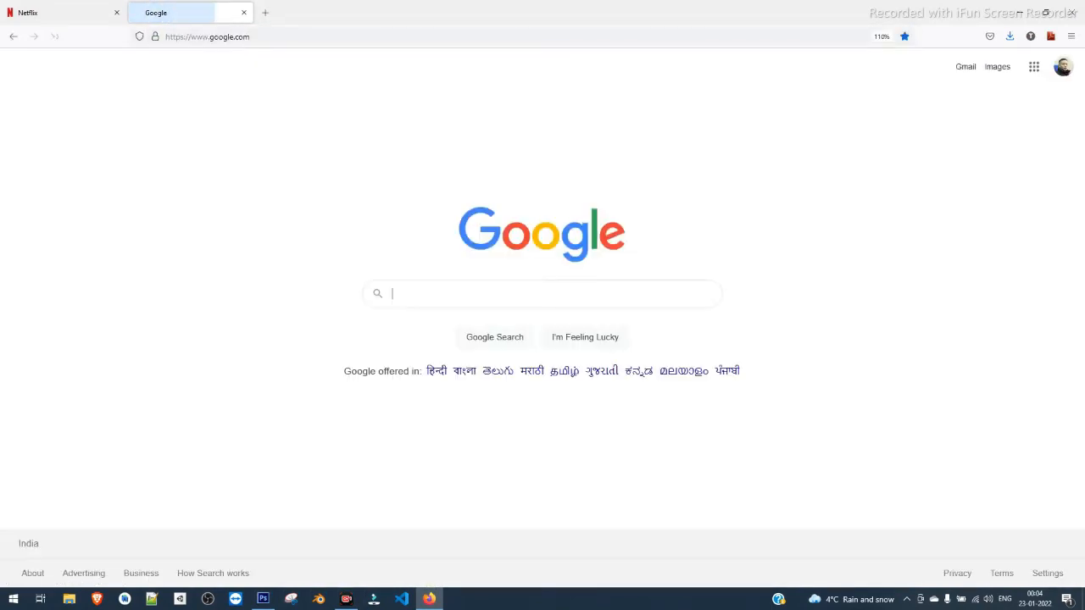
text(tipa)
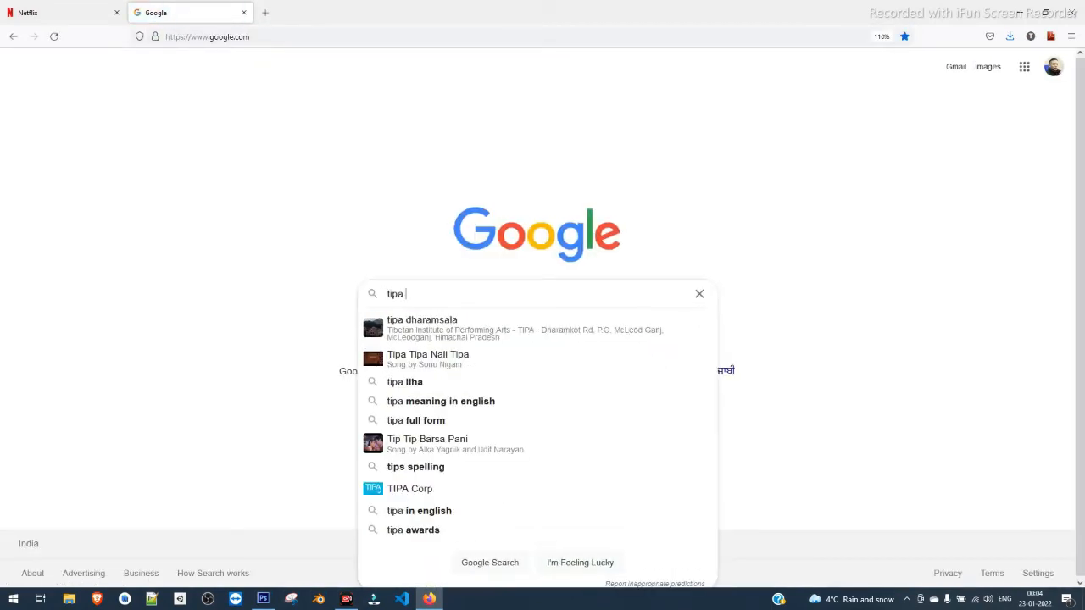
text( dharamshala)
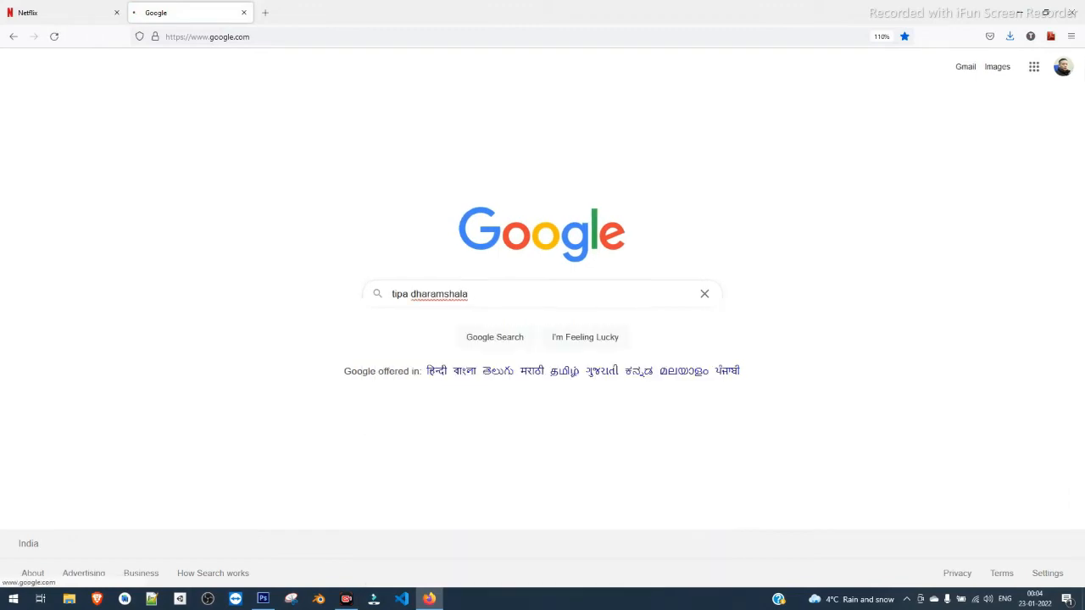
key(Return)
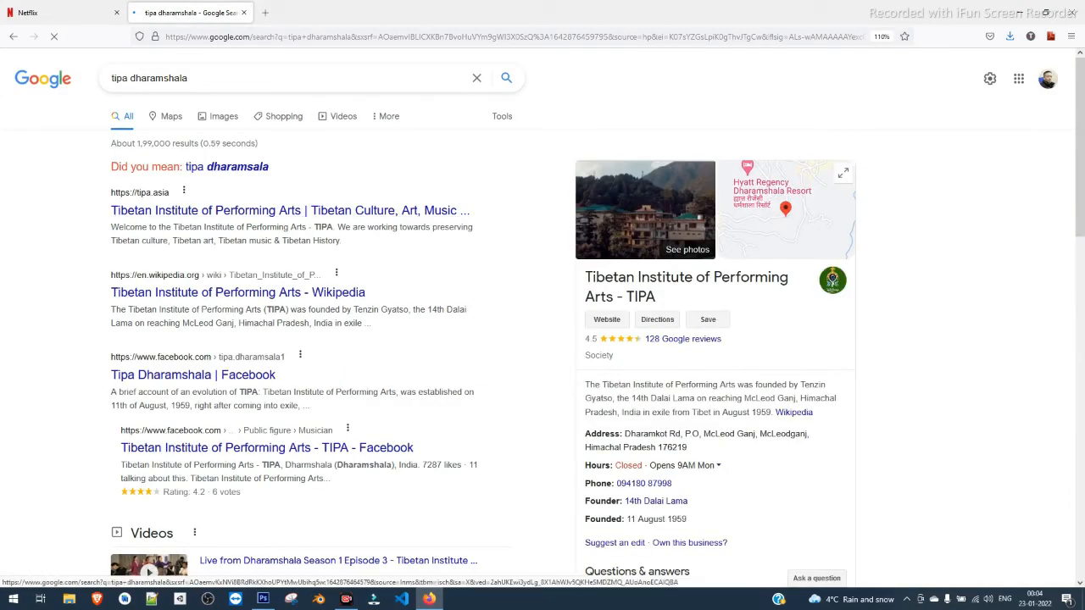
Preview the green-background TIPA emblem in the image results and try to transfer it directly into Photoshop.
click(224, 116)
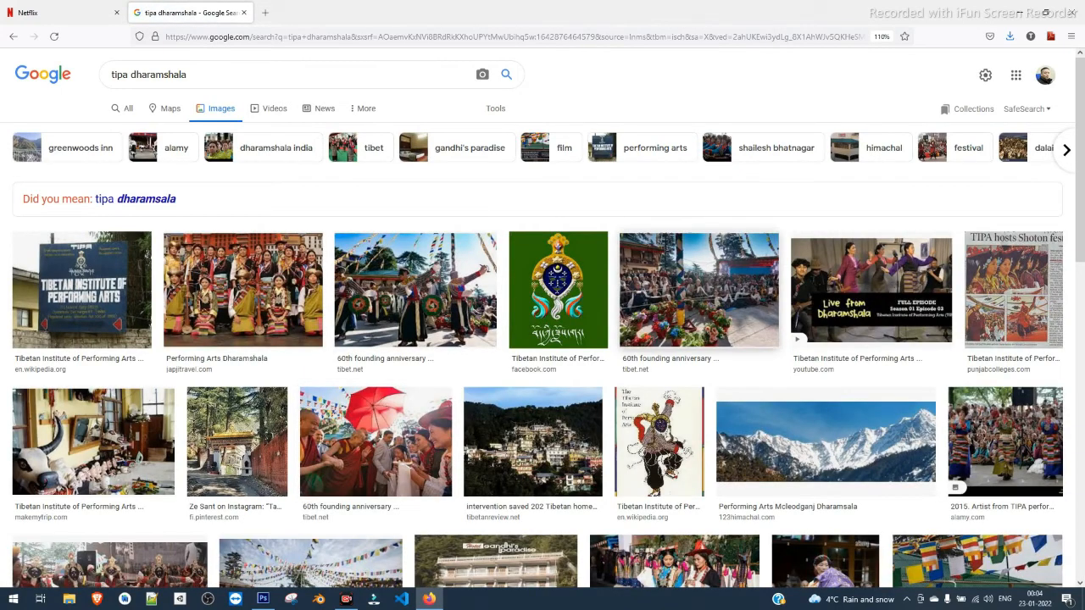
click(558, 290)
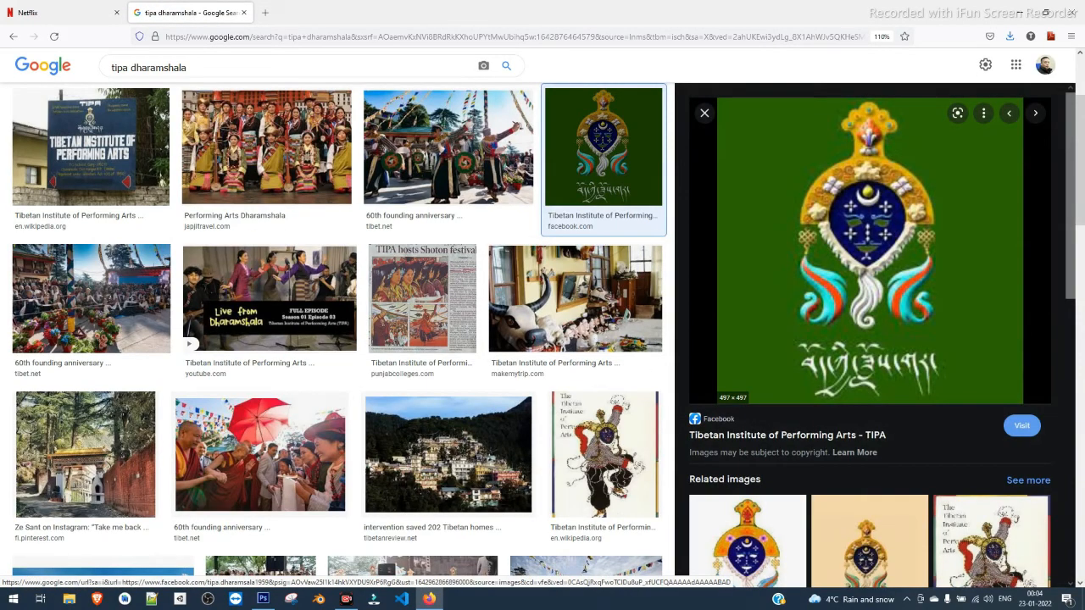
drag(800, 270, 607, 47)
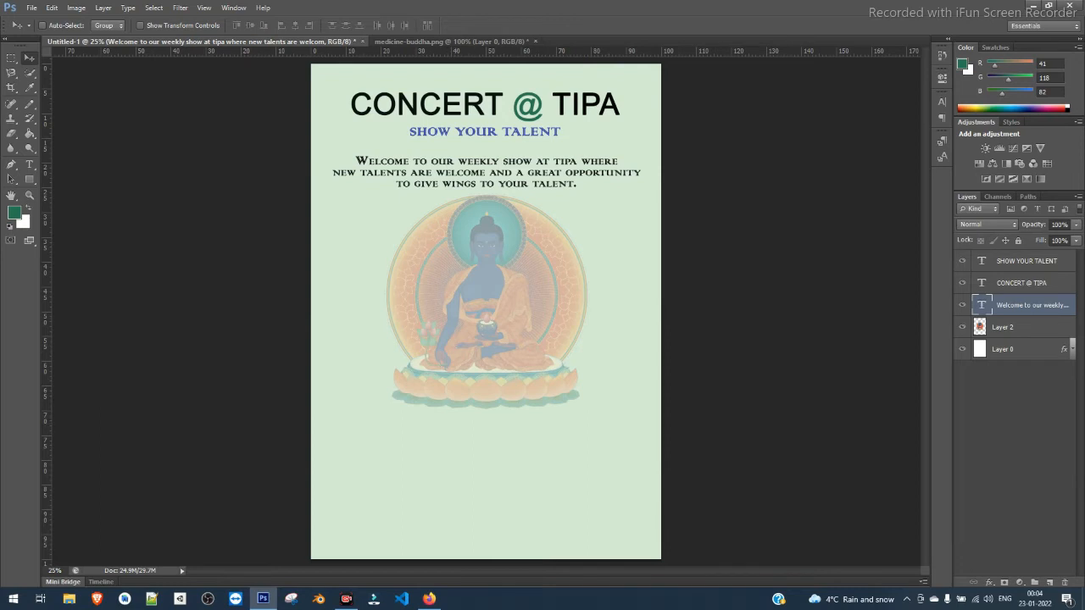
Return to Firefox and save the previewed emblem to the desktop as a JPEG image named index.
click(429, 599)
right_click(838, 216)
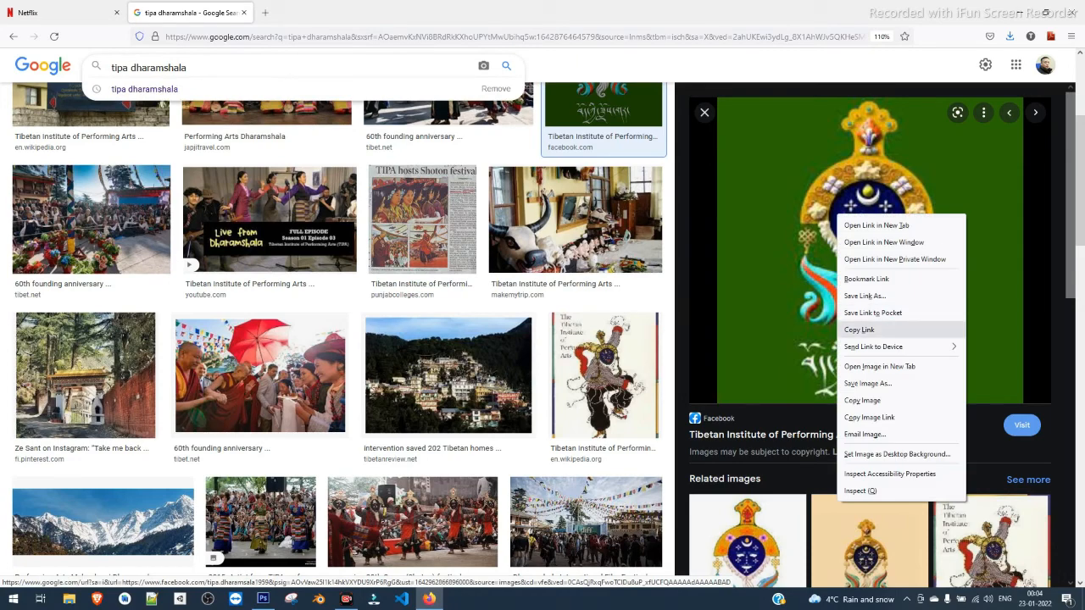
click(869, 384)
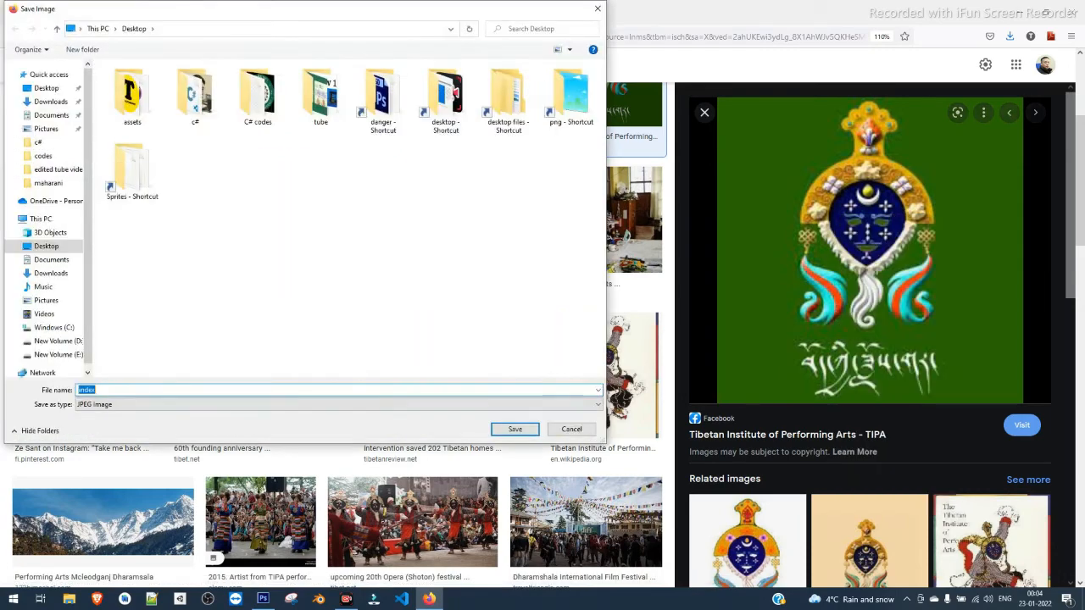
click(514, 429)
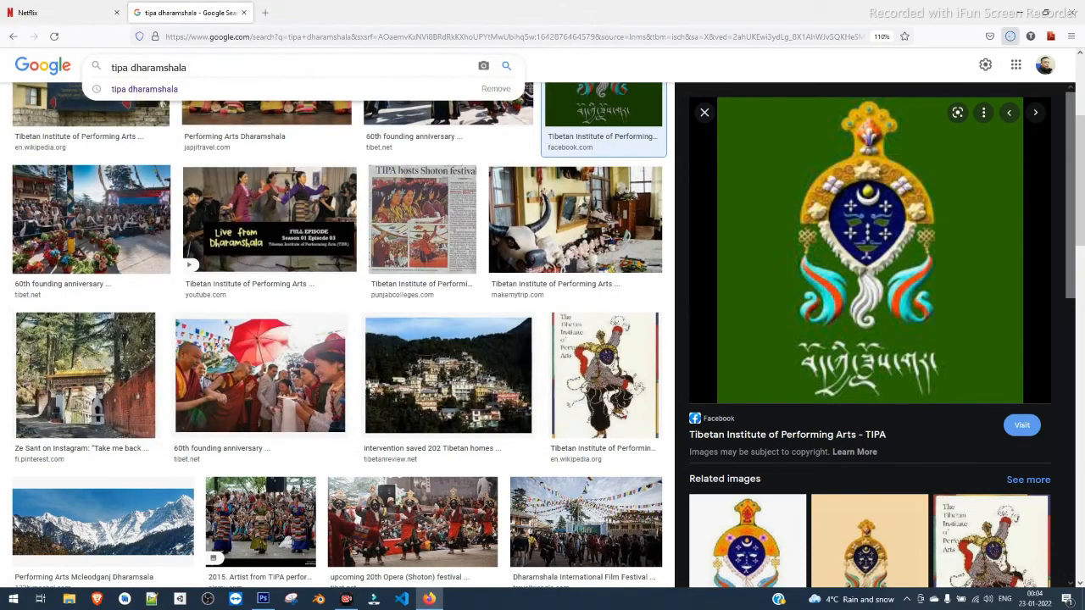
Minimize the open windows and open the index image from the desktop in Photoshop as a separate document.
click(1020, 12)
click(1034, 5)
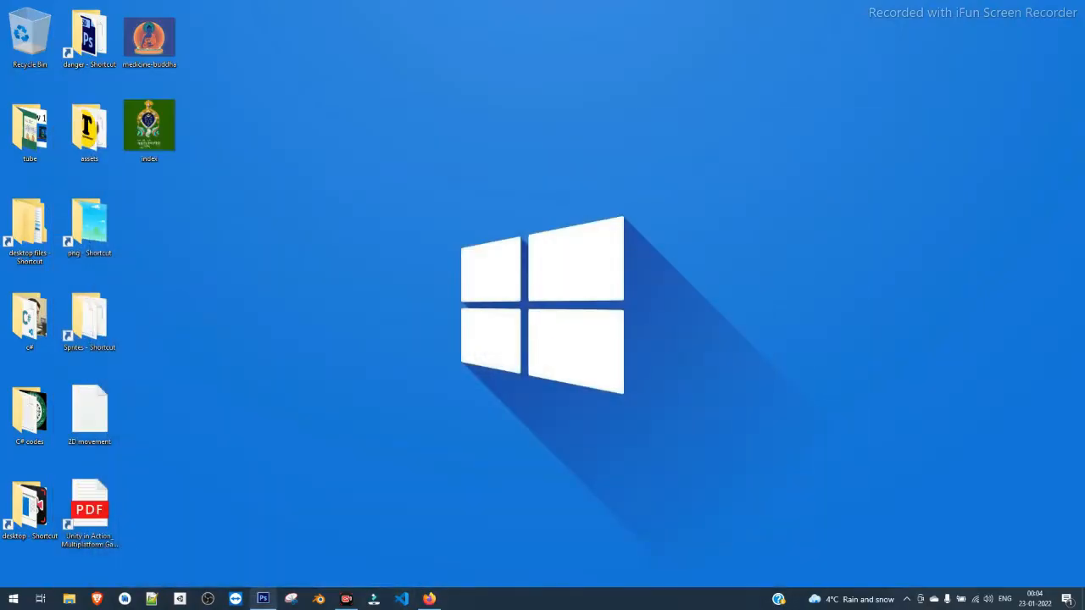
drag(149, 128, 608, 54)
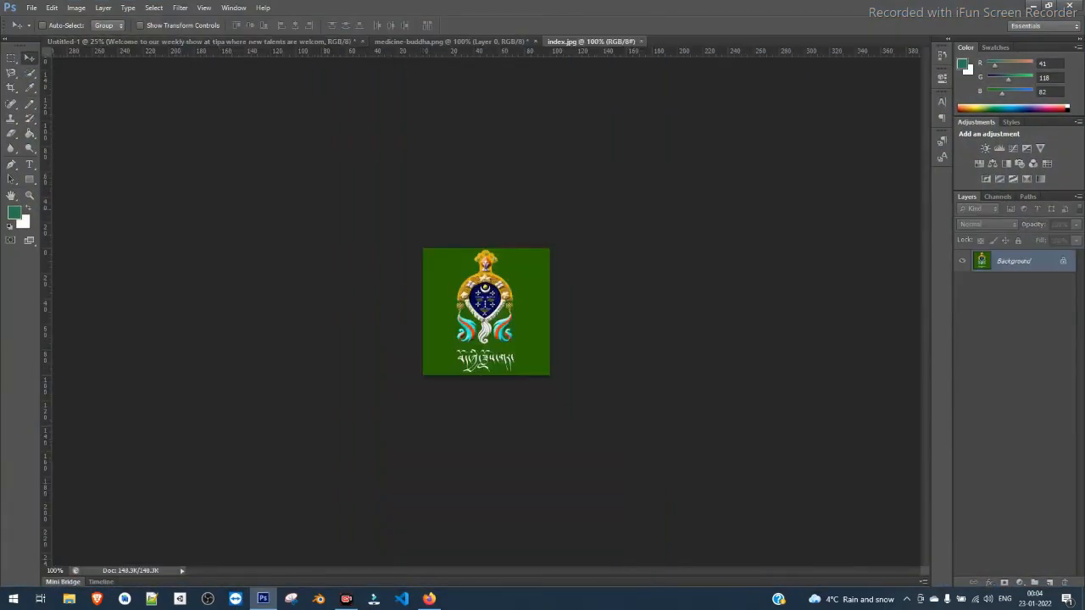
Erase the emblem's green background with the Magic Eraser tool, including the green remnants around its top ornament.
right_click(11, 133)
click(64, 153)
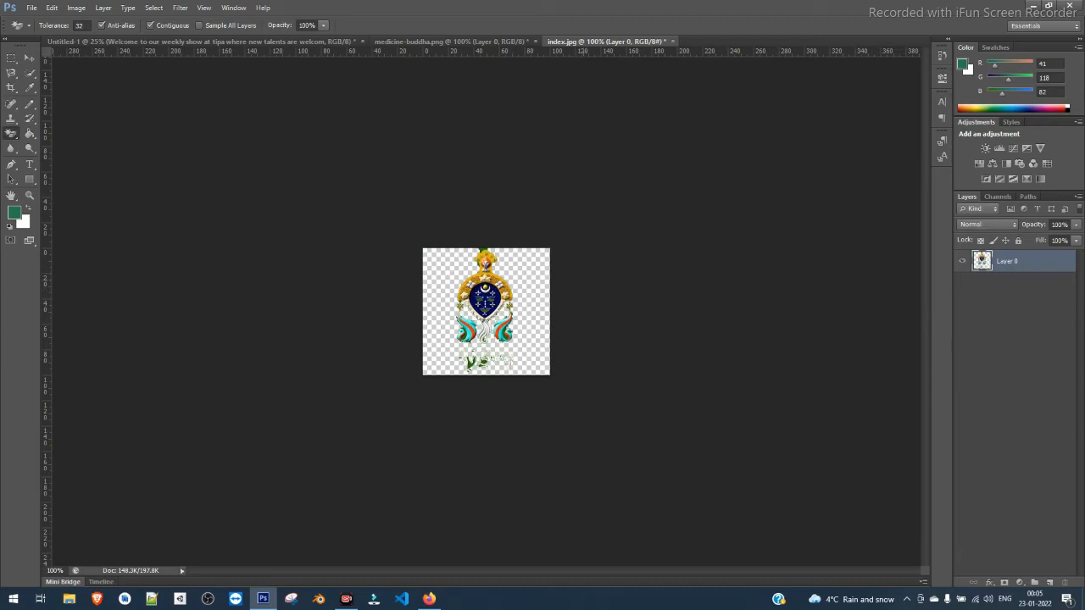
key(ctrl+plus)
key(ctrl+plus)
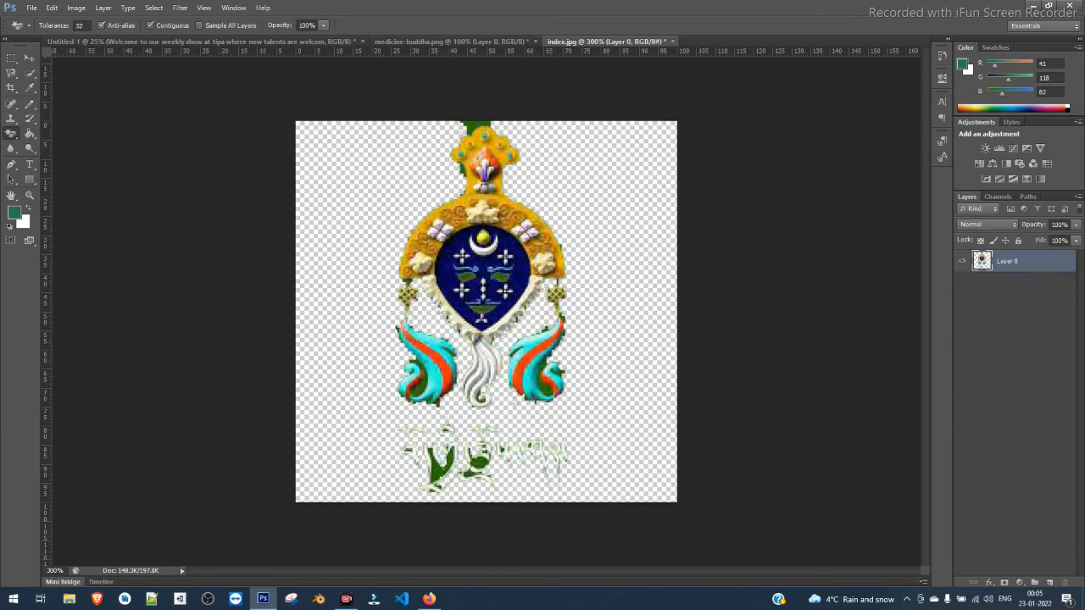
click(474, 128)
click(481, 125)
click(472, 123)
click(464, 124)
click(488, 124)
click(462, 171)
key(m)
drag(594, 504, 310, 416)
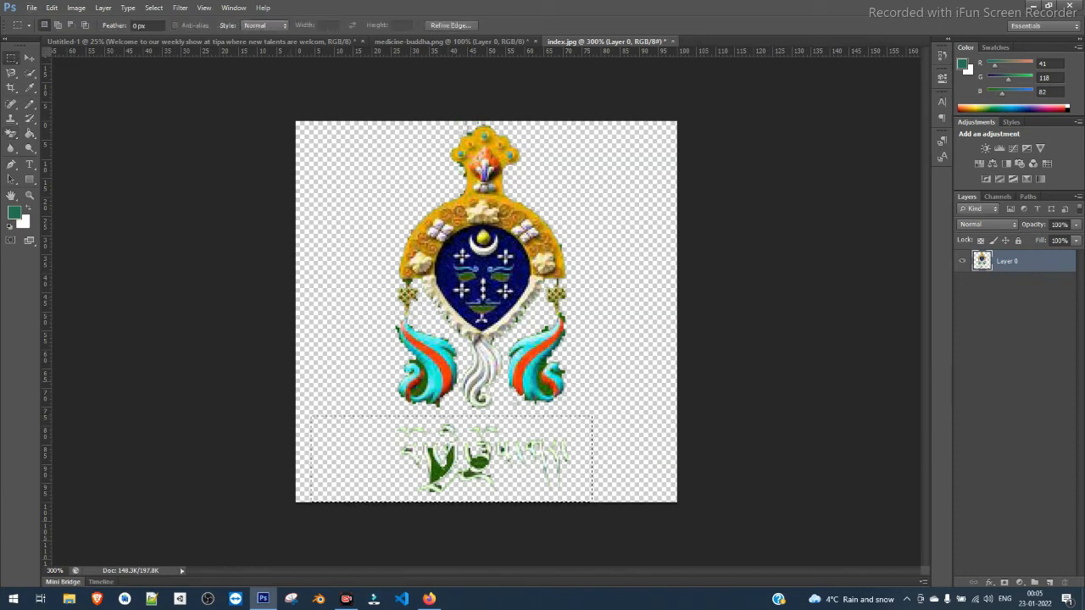
key(ctrl+d)
Delete the leftover lettering below the emblem using a rectangular marquee selection, and clear the selection.
right_click(12, 57)
click(74, 56)
drag(612, 503, 370, 415)
key(Delete)
key(ctrl+d)
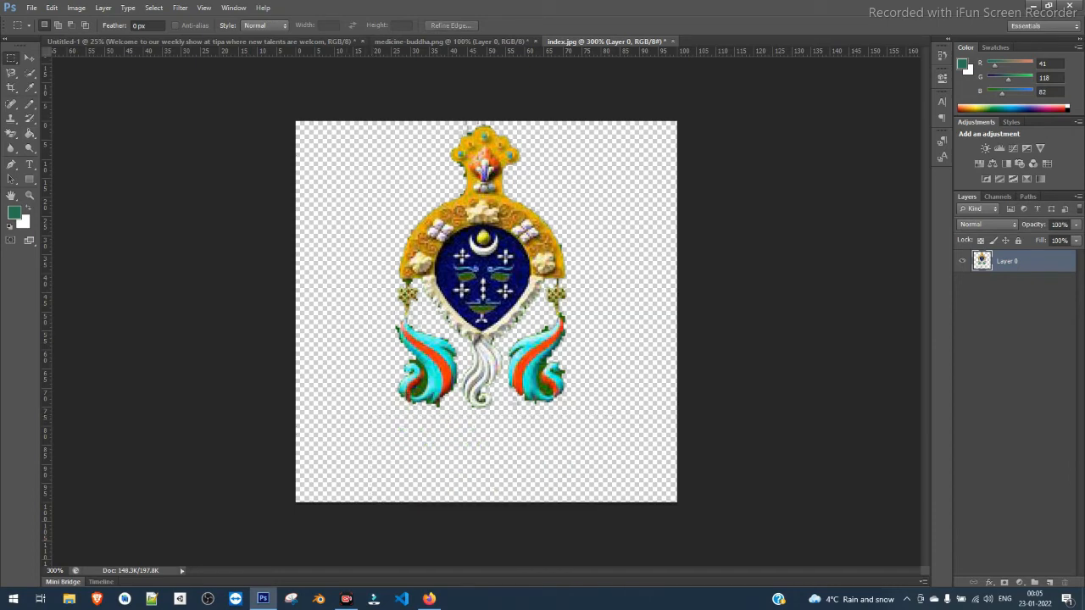
key(v)
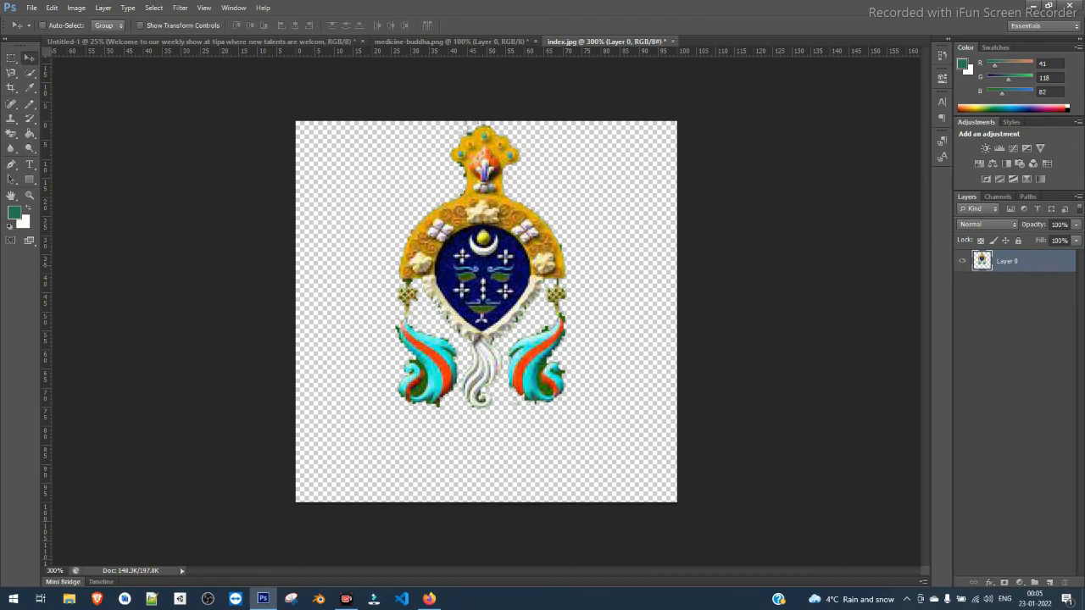
Copy the cut-out emblem into the concert poster and enlarge it to about 583% with Free Transform.
drag(486, 246, 472, 322)
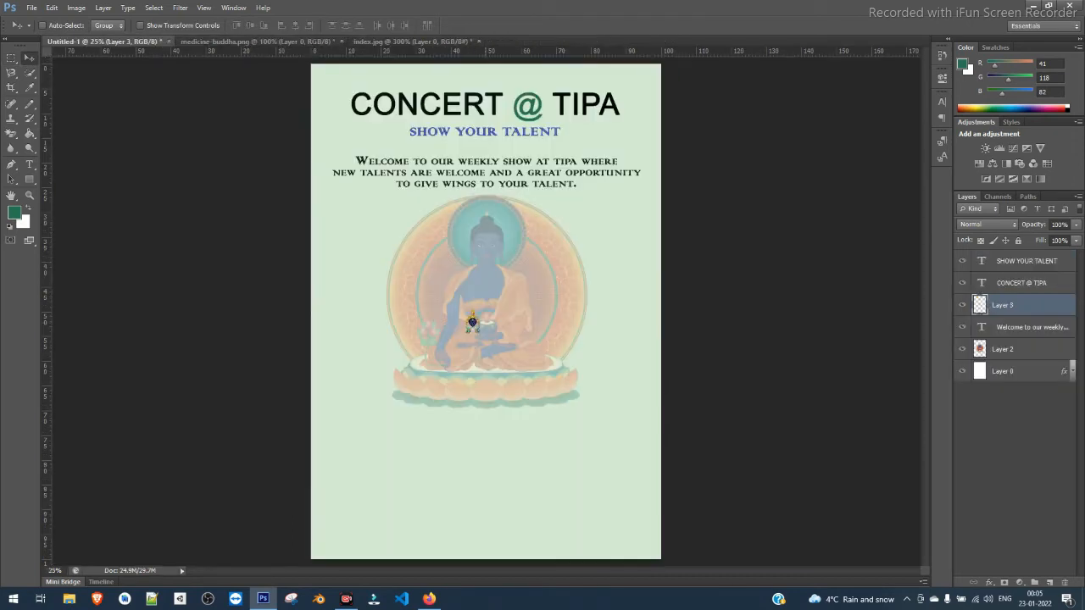
key(ctrl+t)
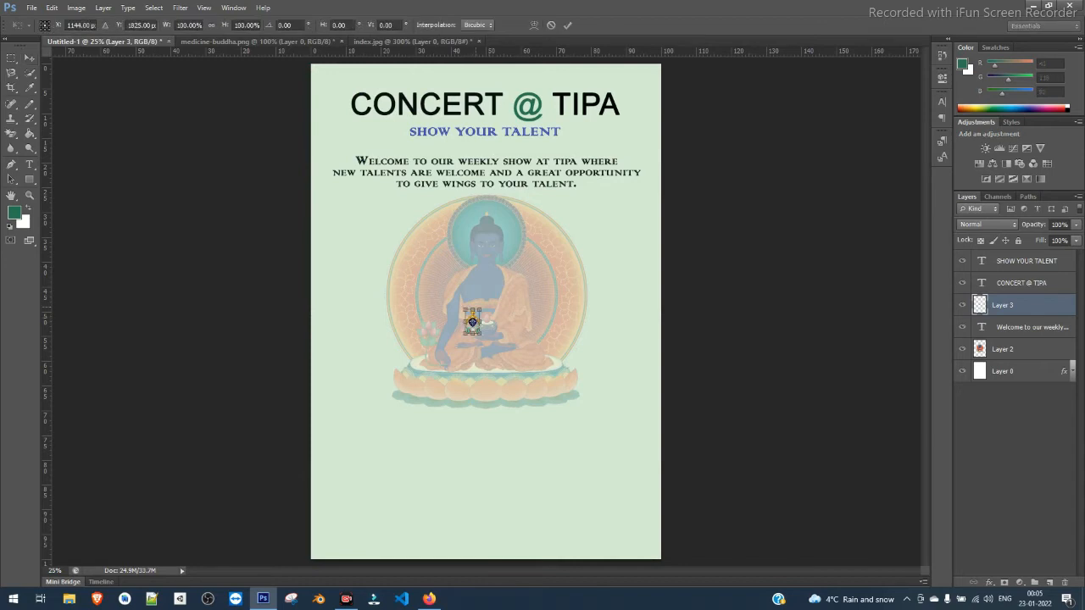
drag(482, 311, 555, 190)
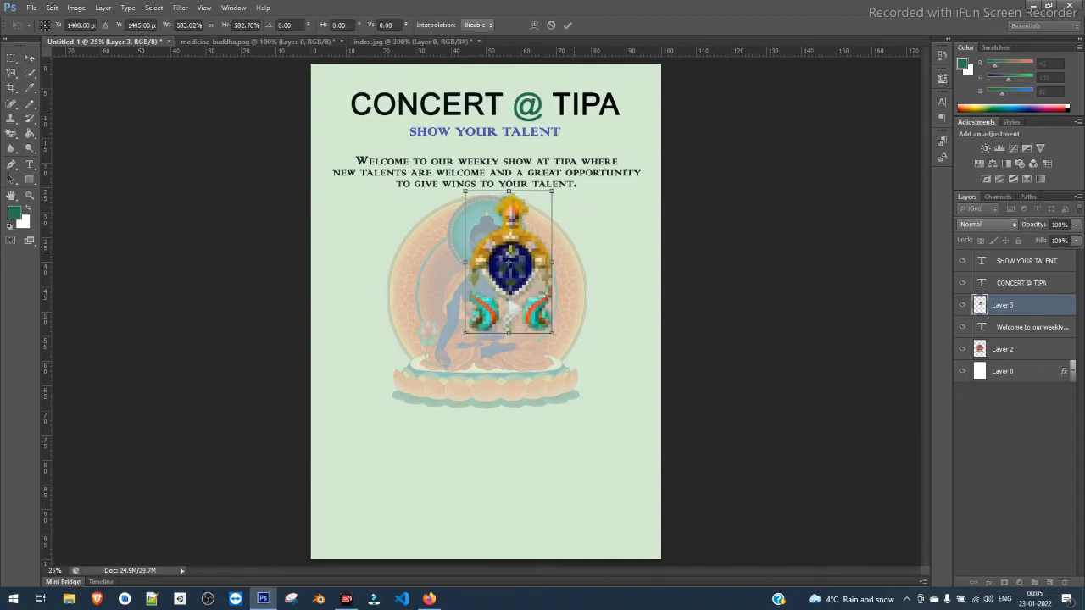
key(Return)
Scale the emblem down to a small logo and place it over the beginning of the CONCERT @ TIPA title.
drag(529, 240, 494, 425)
key(ctrl+t)
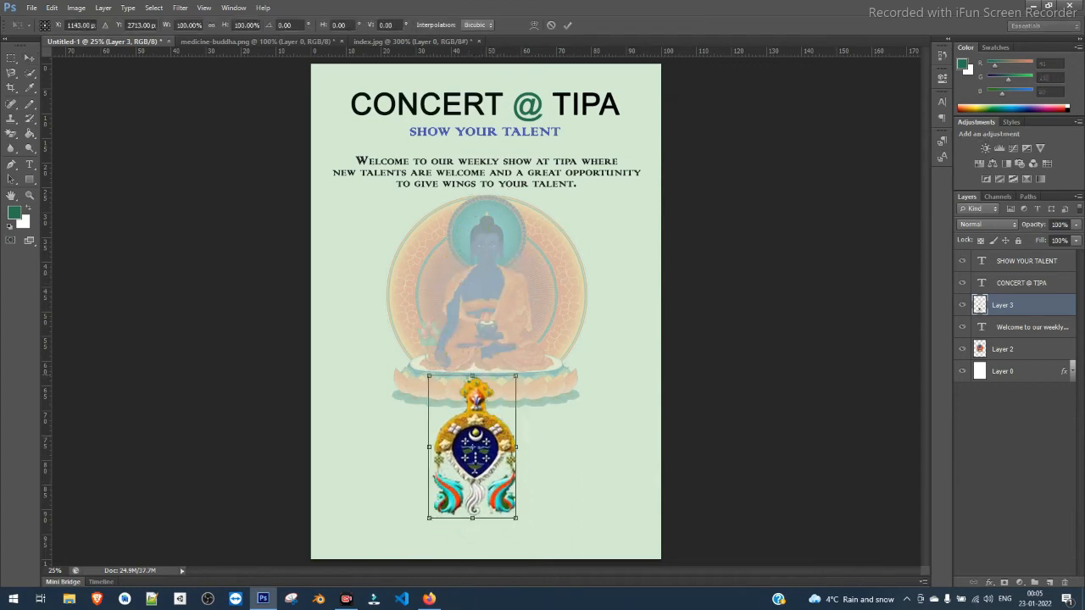
drag(516, 376, 476, 442)
drag(454, 479, 374, 115)
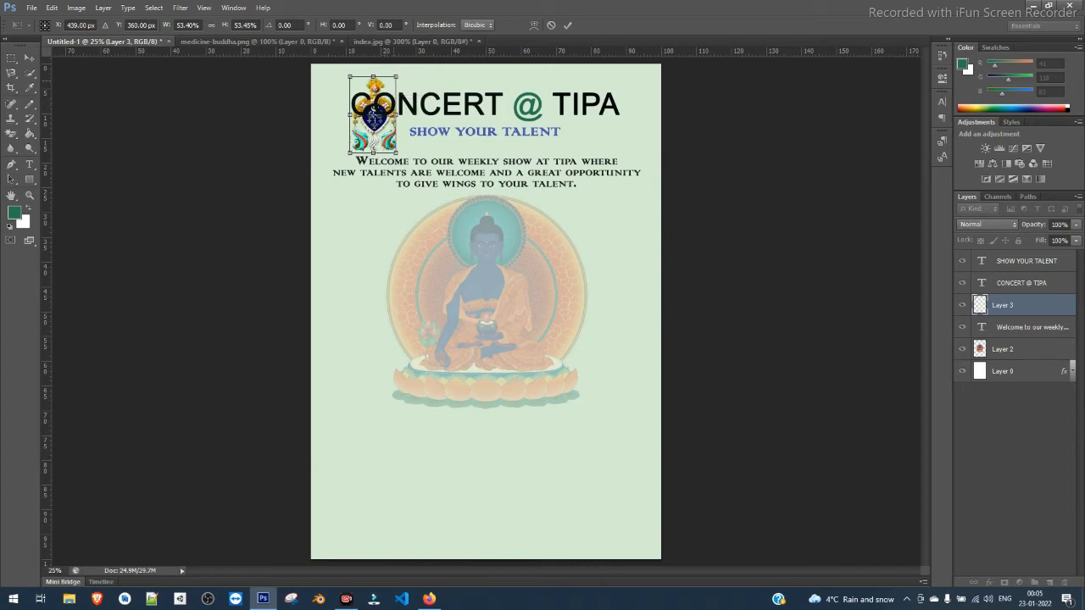
drag(396, 76, 388, 90)
key(Return)
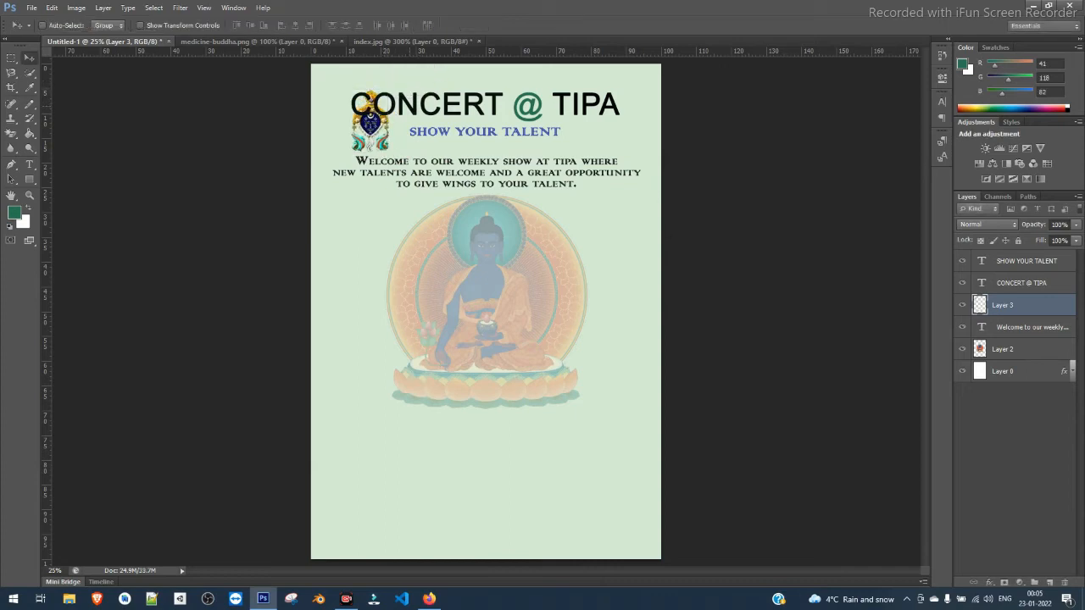
Select the whole CONCERT @ TIPA title text and reduce its font size to 42 pt.
right_click(412, 103)
right_click(406, 103)
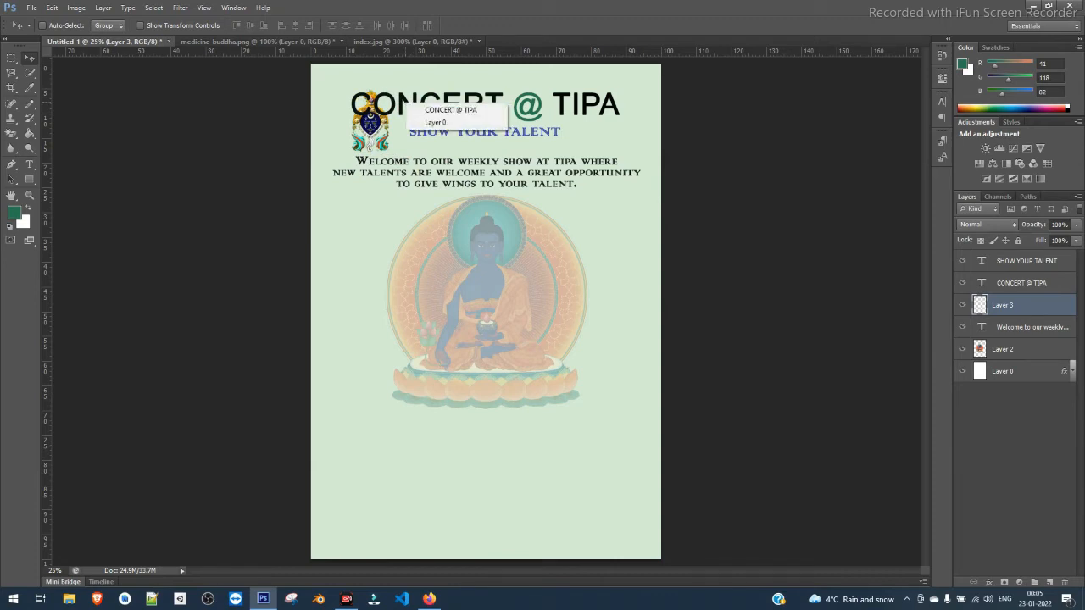
key(Escape)
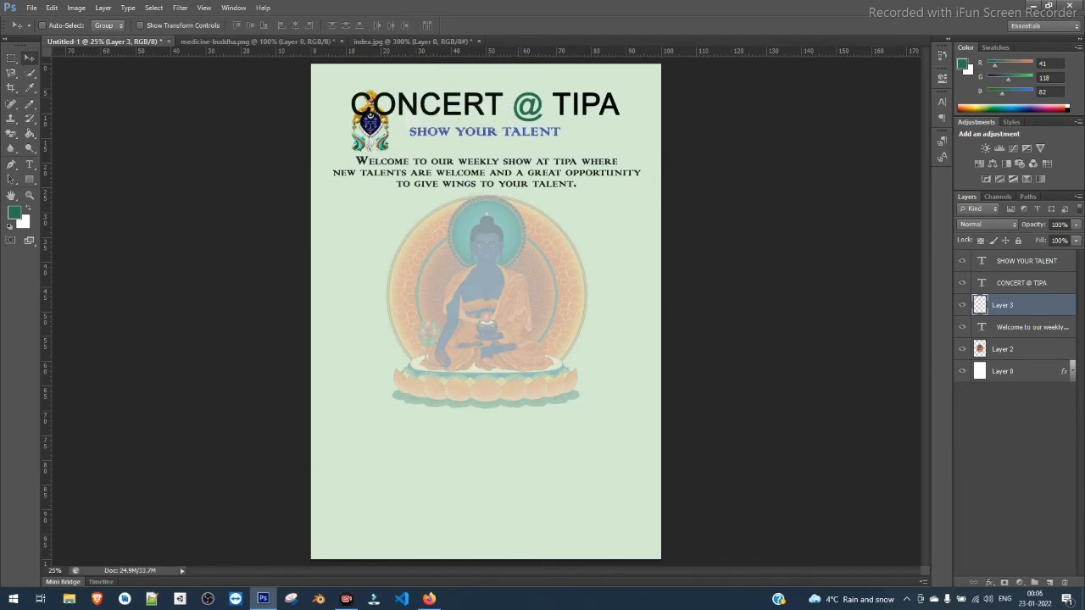
ctrl+click(509, 107)
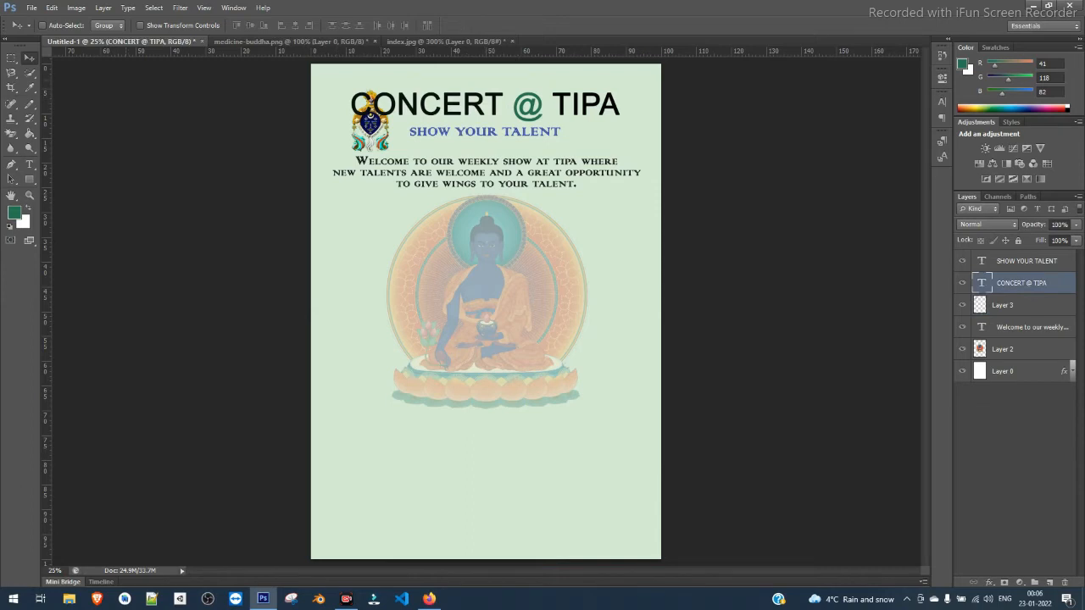
click(30, 165)
click(419, 107)
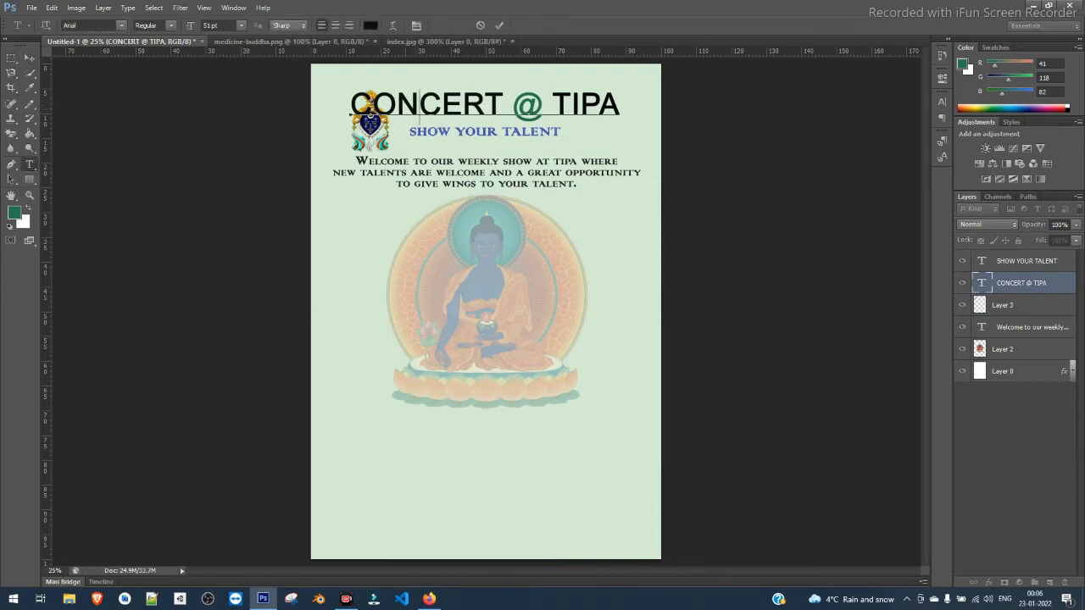
drag(350, 104, 620, 105)
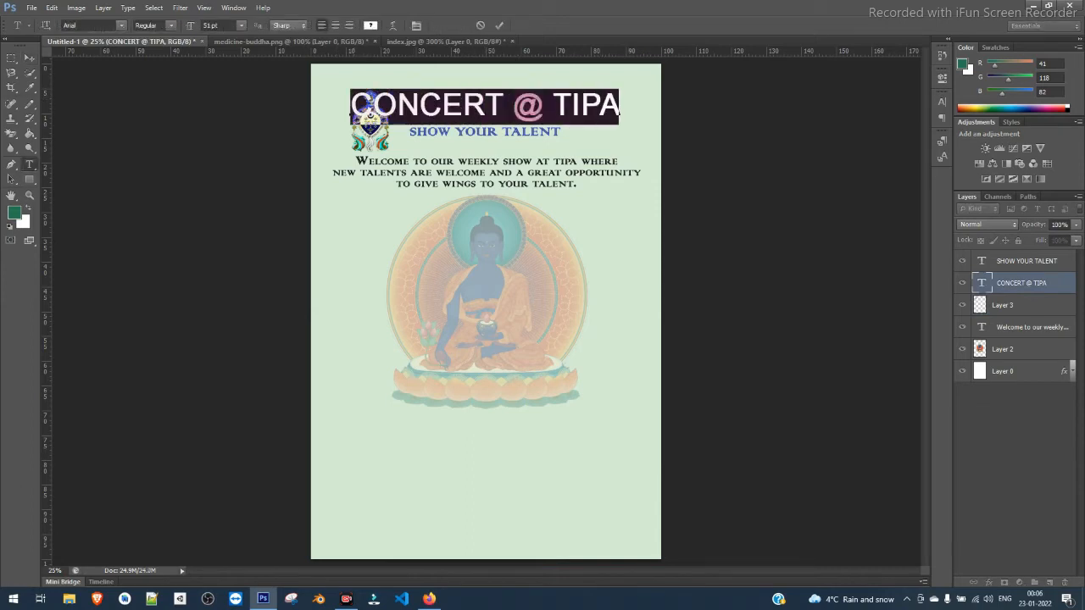
click(218, 25)
key(Down)
key(Down)
key(Down)
key(Down)
key(Down)
key(Down)
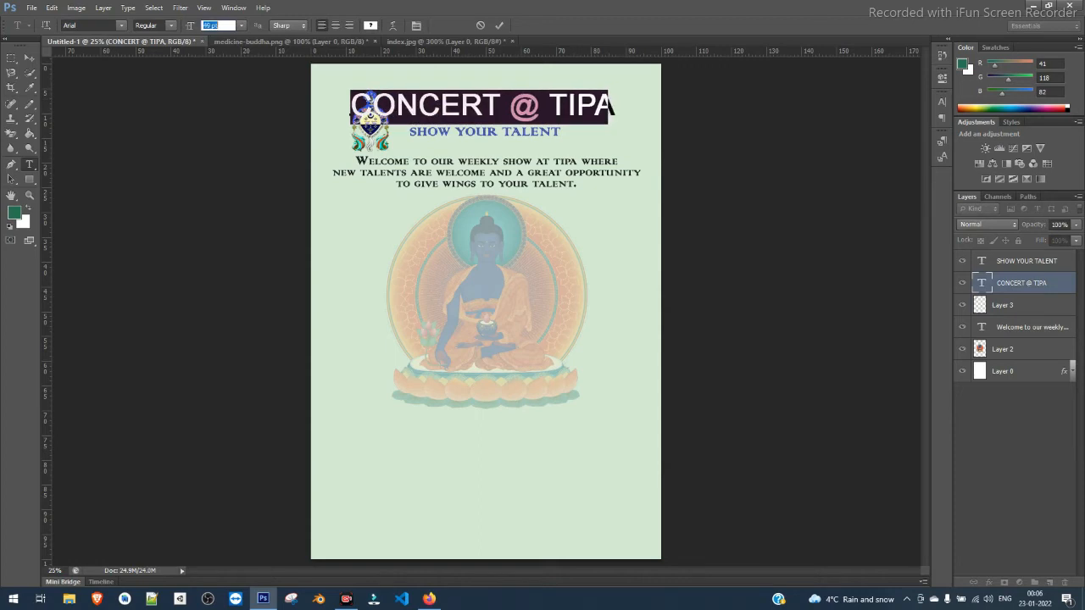
key(Down)
key(Down)
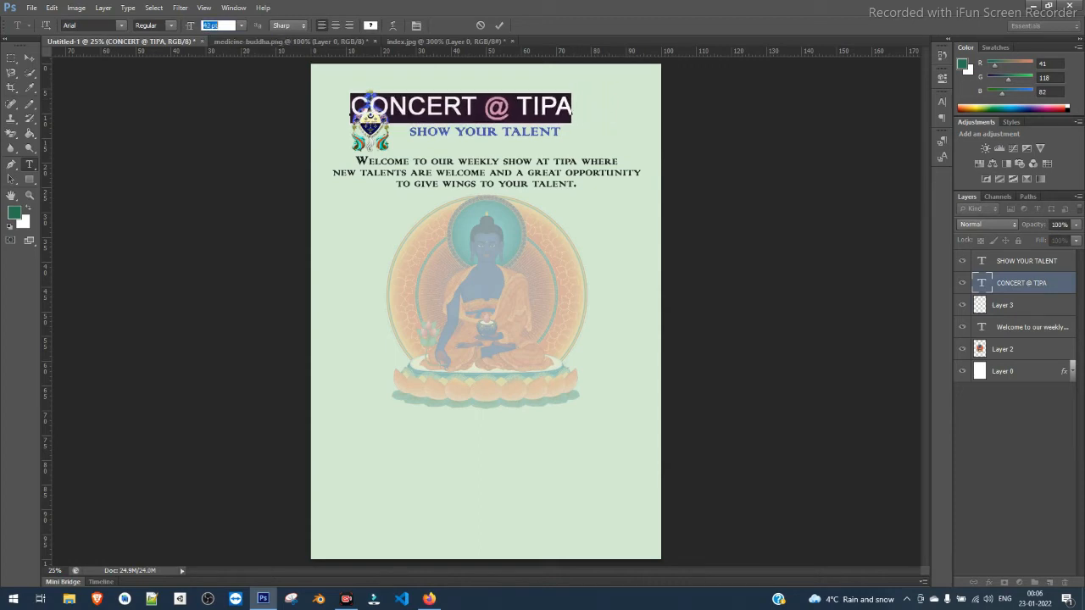
click(29, 59)
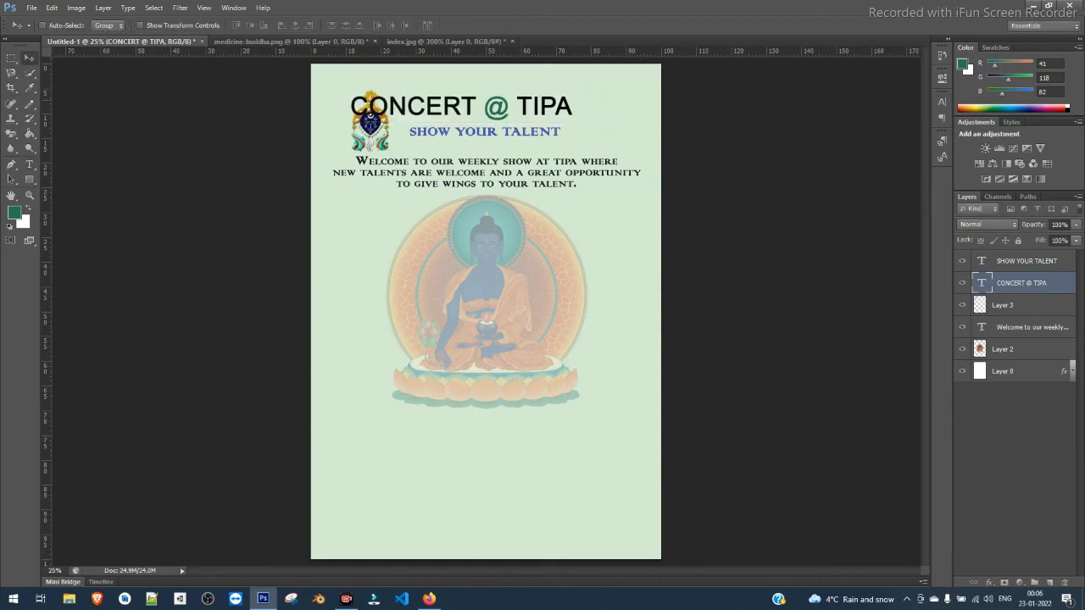
Move the title to the right of the emblem, and nudge the emblem slightly up and left toward the page corner.
drag(414, 77, 455, 78)
right_click(368, 120)
click(381, 128)
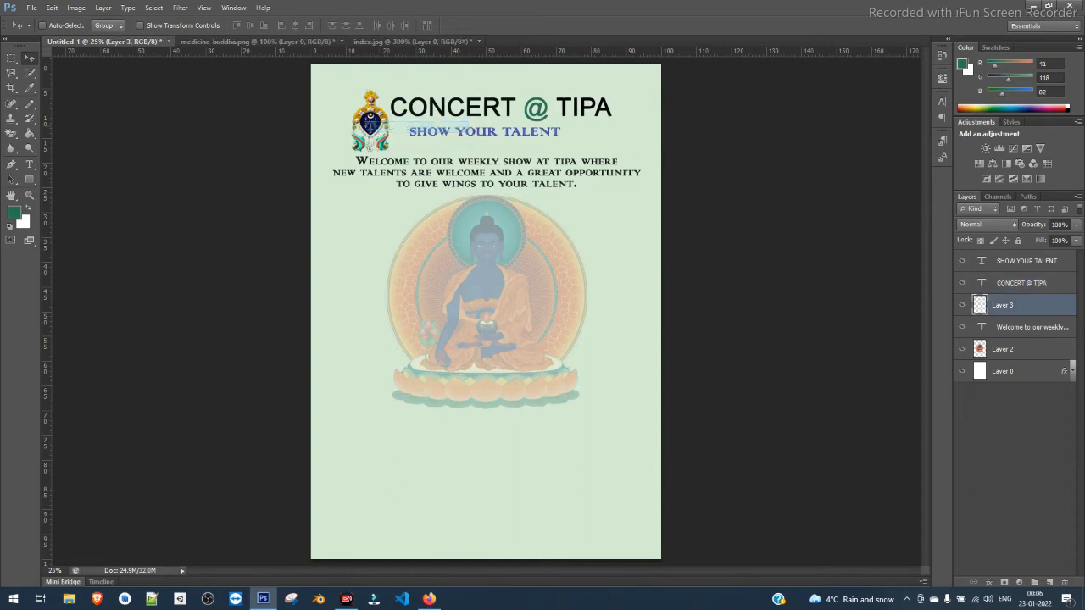
drag(375, 100, 365, 93)
Shift the SHOW YOUR TALENT subtitle slightly right to sit centered beneath the title.
right_click(480, 131)
click(513, 138)
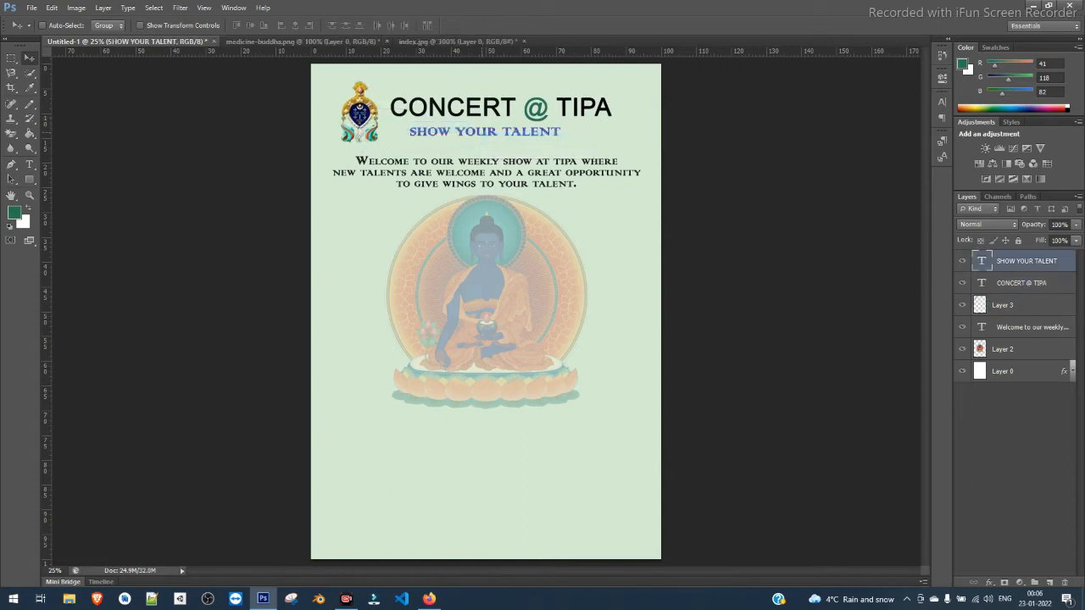
drag(495, 110, 506, 109)
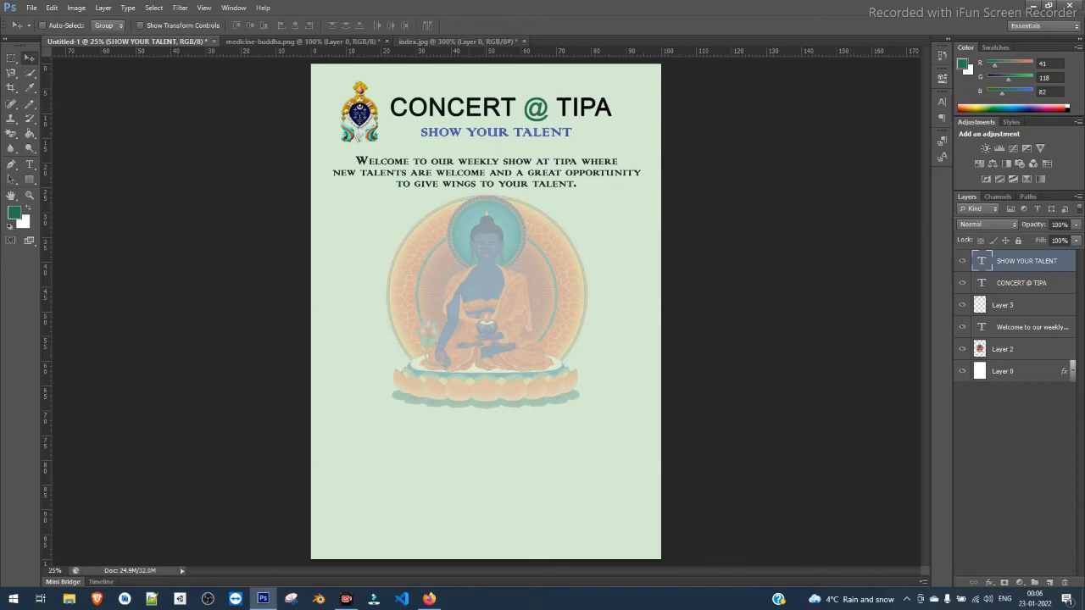
Close the index.jpg and medicine-buddha.png documents without saving their changes.
click(458, 41)
click(524, 41)
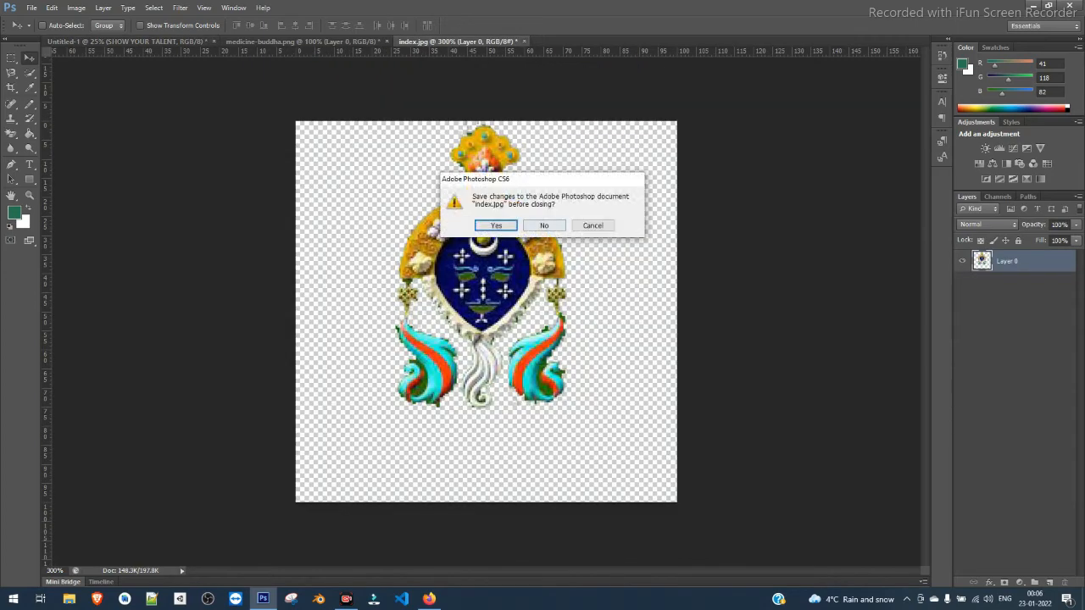
click(545, 226)
click(305, 41)
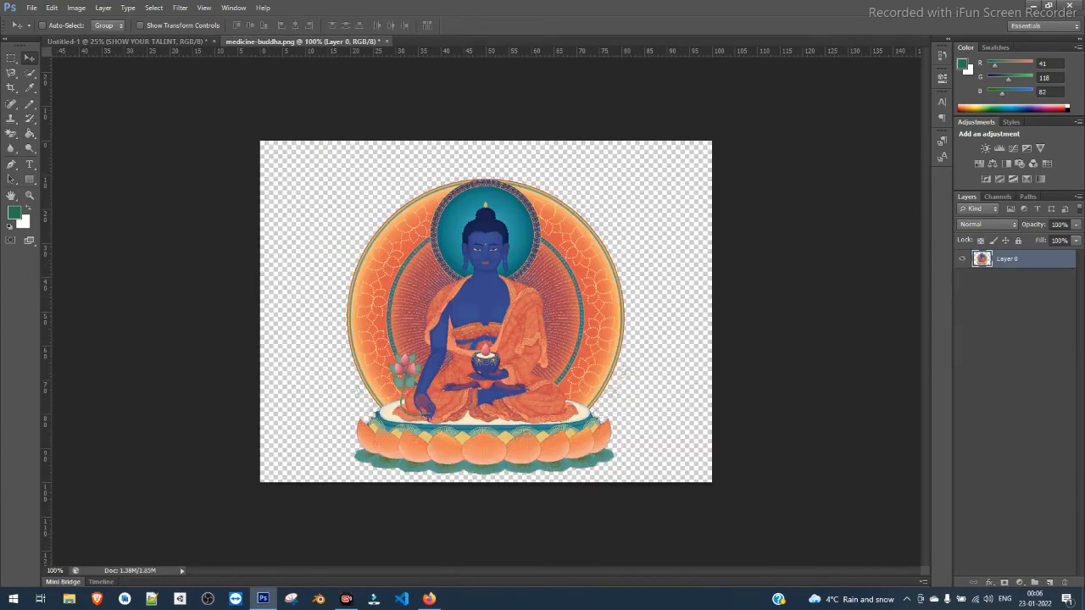
click(386, 40)
click(545, 223)
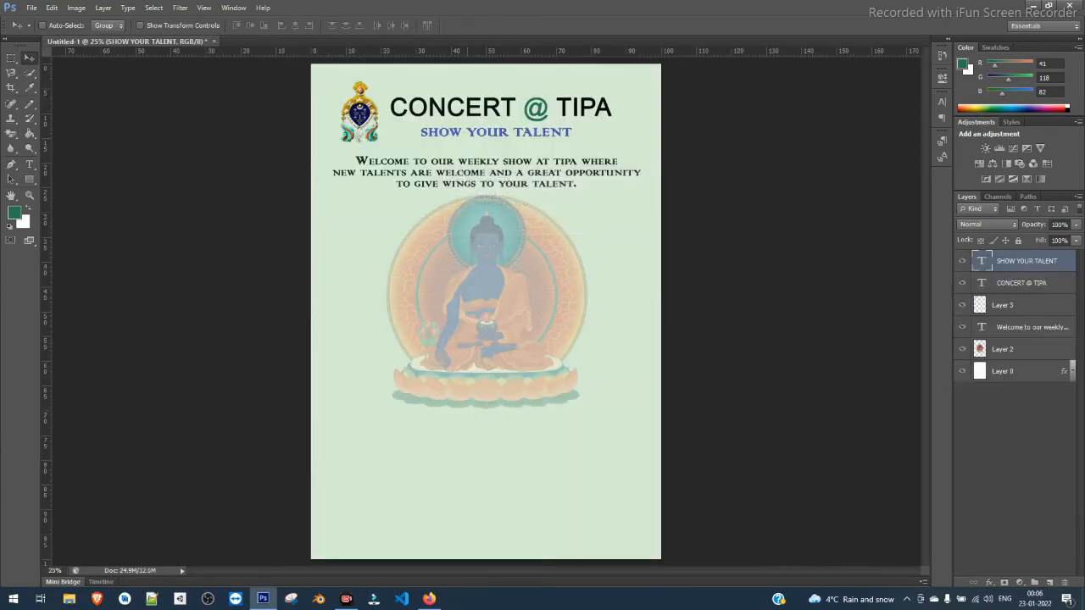
Switch to Firefox and look through the tipa dharamshala image results and related images for another poster picture.
click(429, 599)
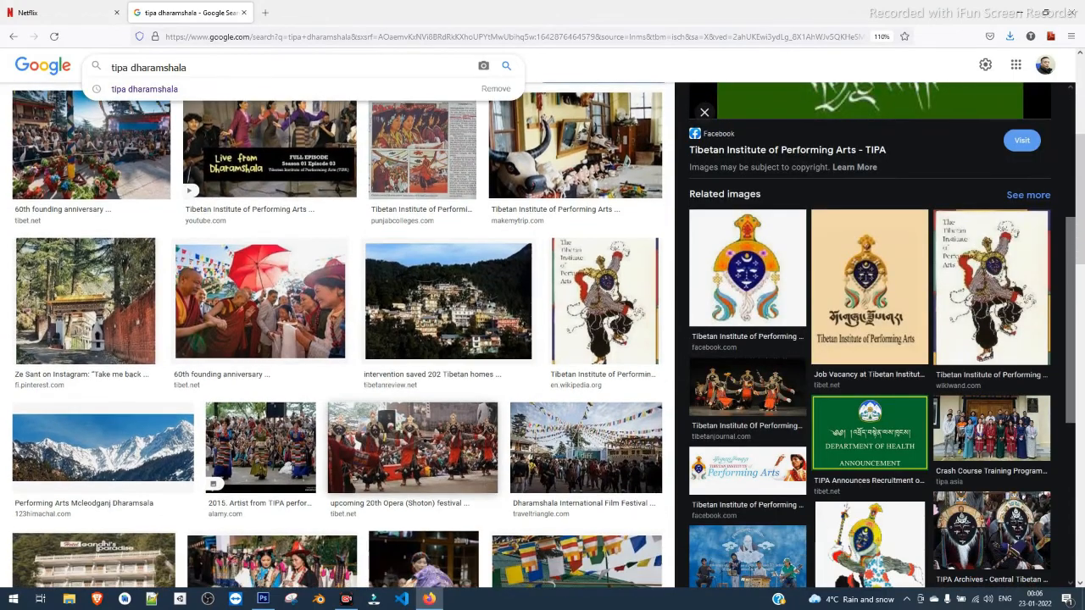
scroll(339, 322, down, 3)
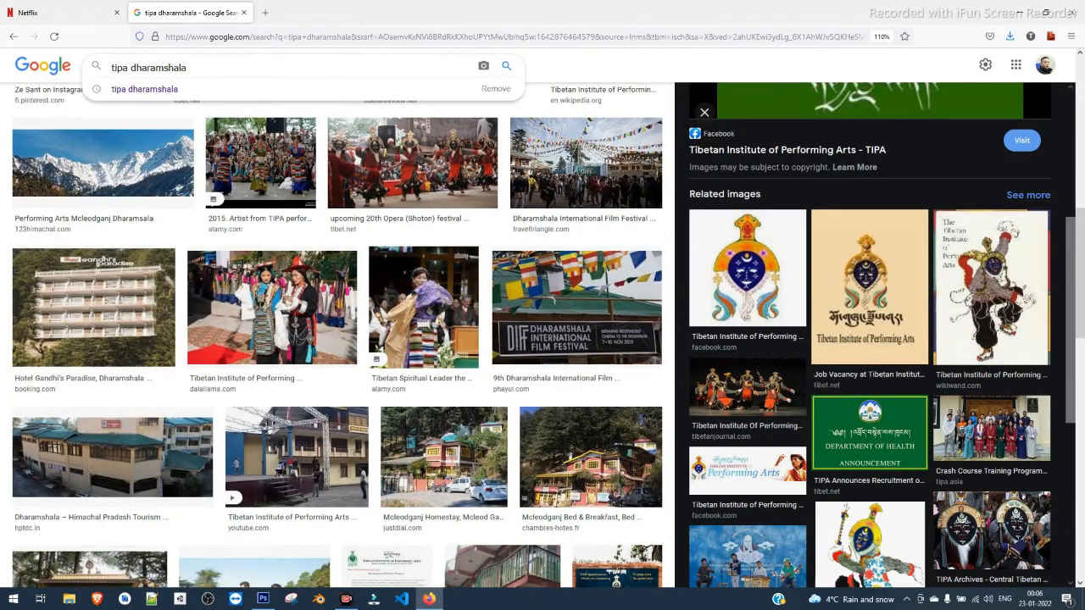
scroll(339, 335, down, 4)
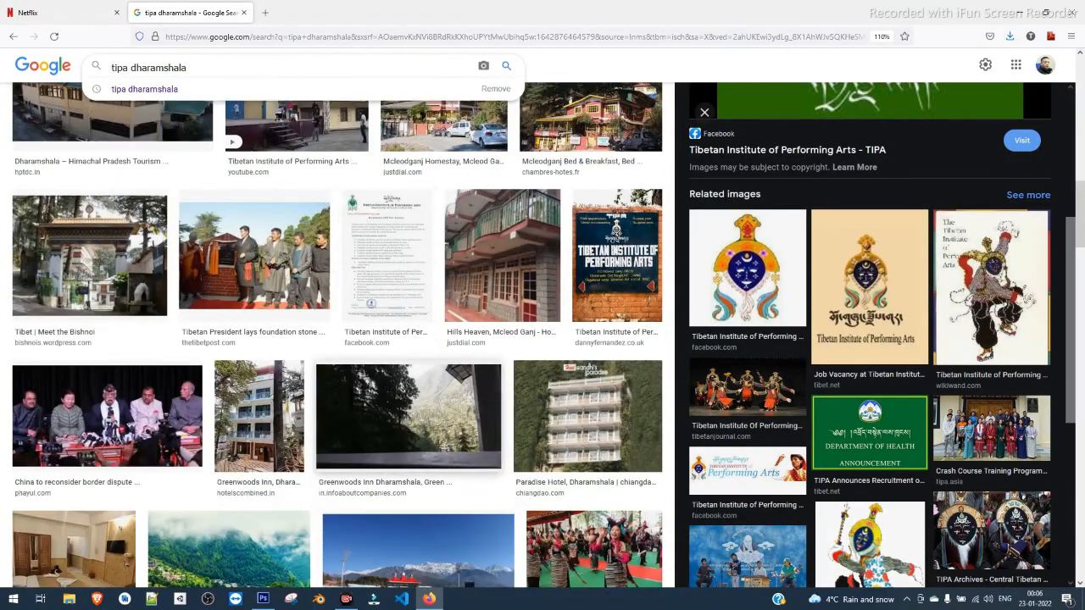
scroll(339, 335, down, 2)
scroll(869, 335, up, 2)
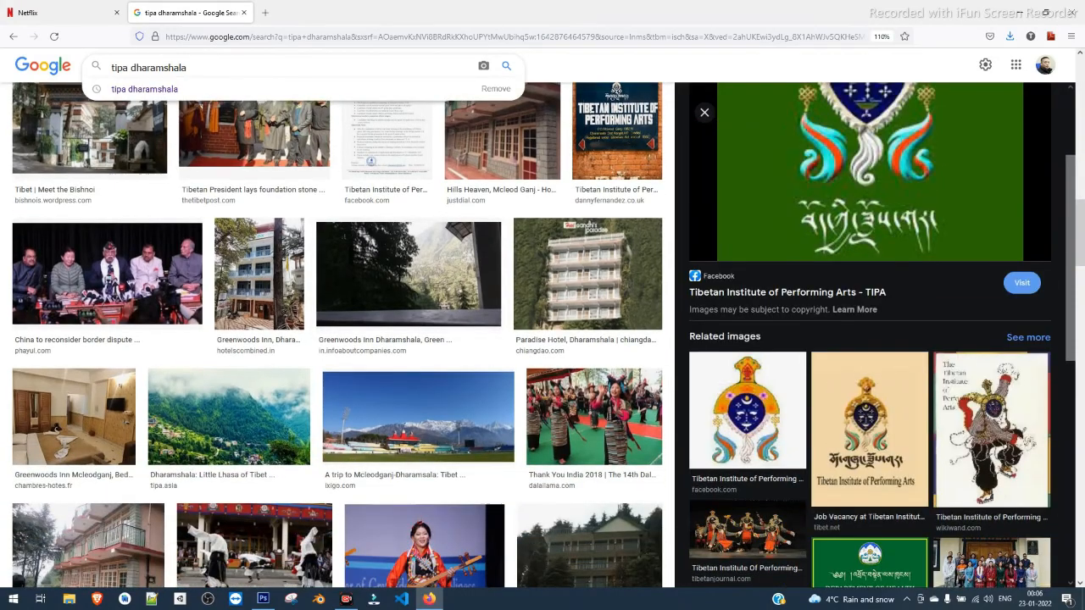
scroll(339, 335, down, 4)
scroll(339, 335, up, 5)
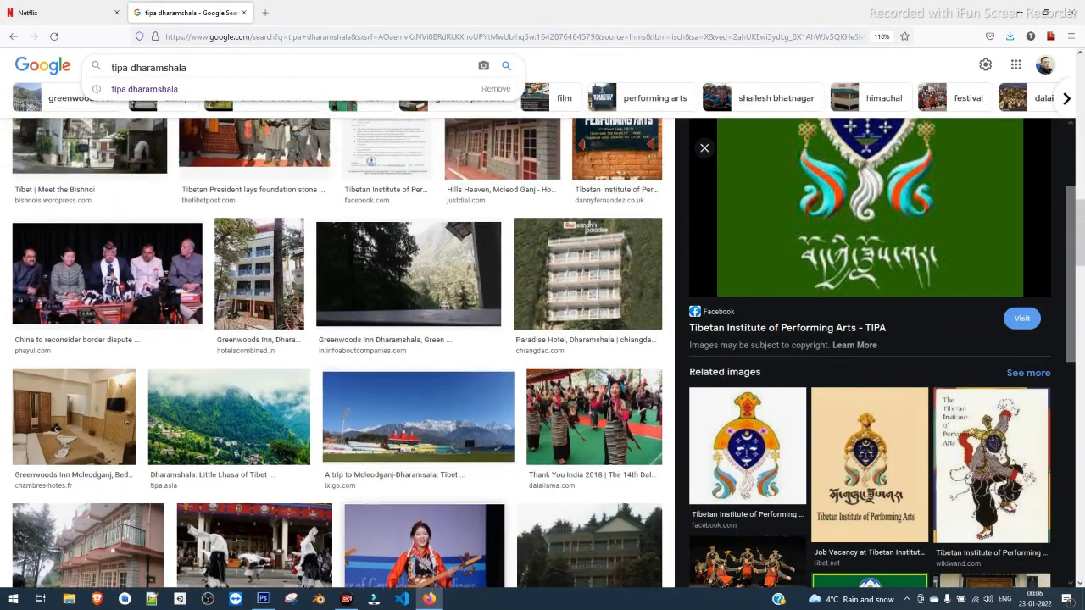
scroll(339, 335, down, 10)
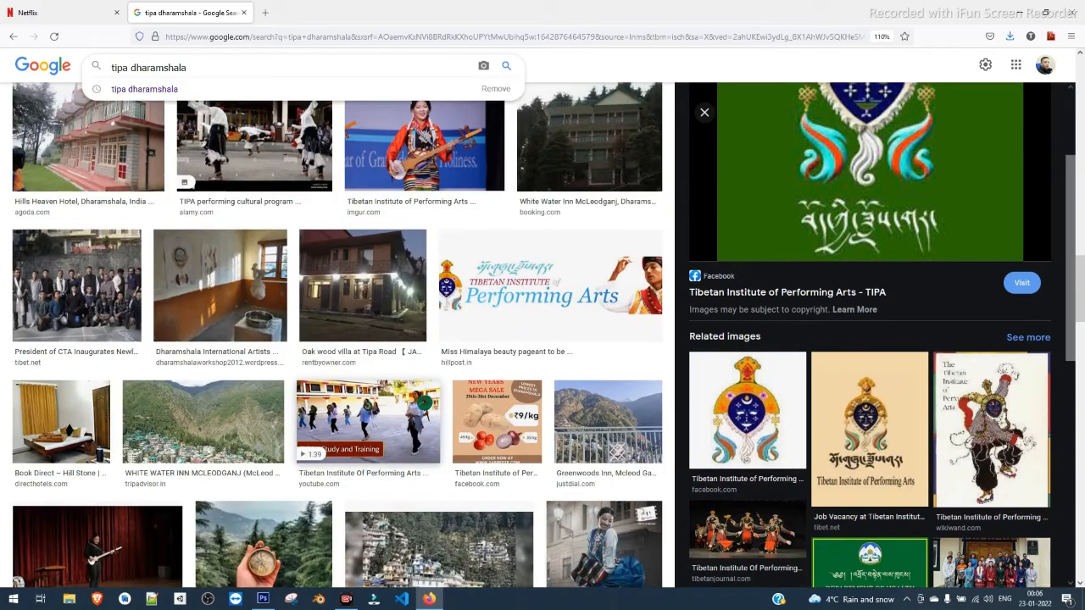
scroll(339, 335, up, 2)
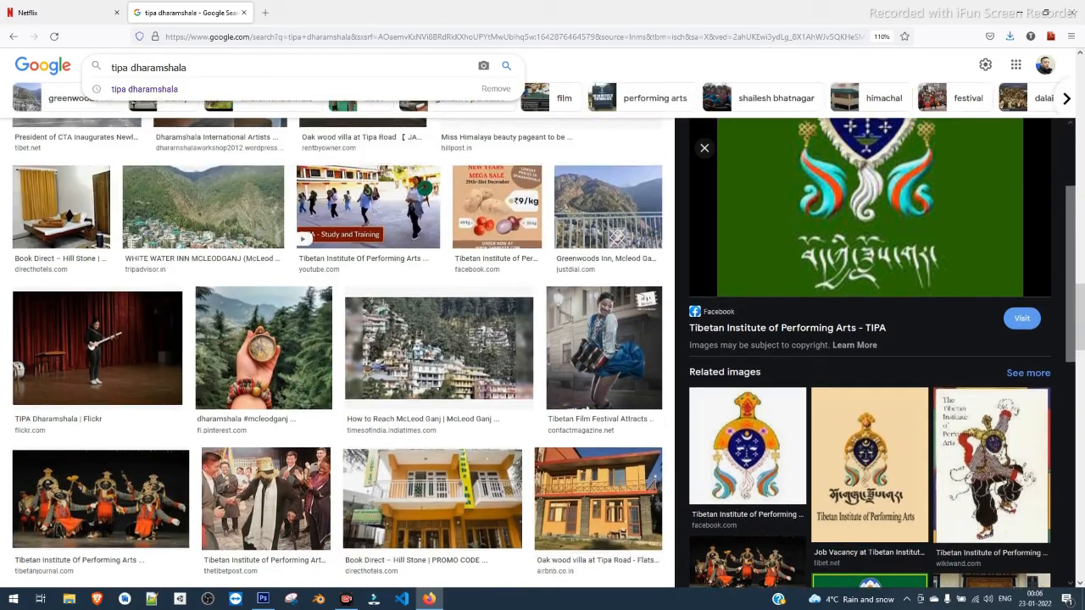
scroll(869, 339, down, 5)
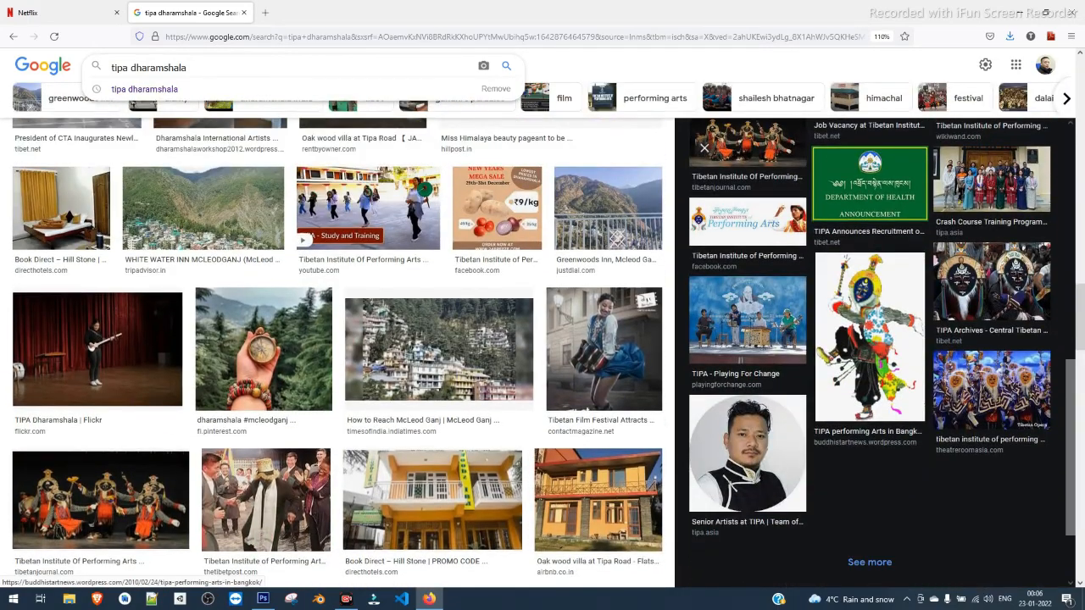
scroll(869, 339, down, 3)
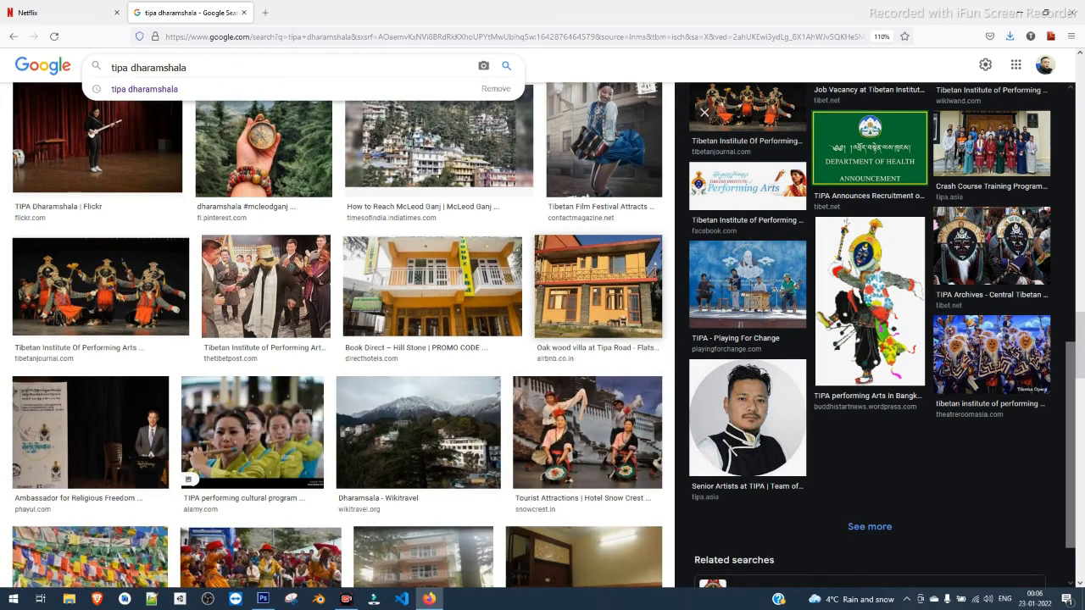
Preview the Theatre Room Asia Tibetan Opera picture and look through its related images and the main results for a poster picture.
click(992, 355)
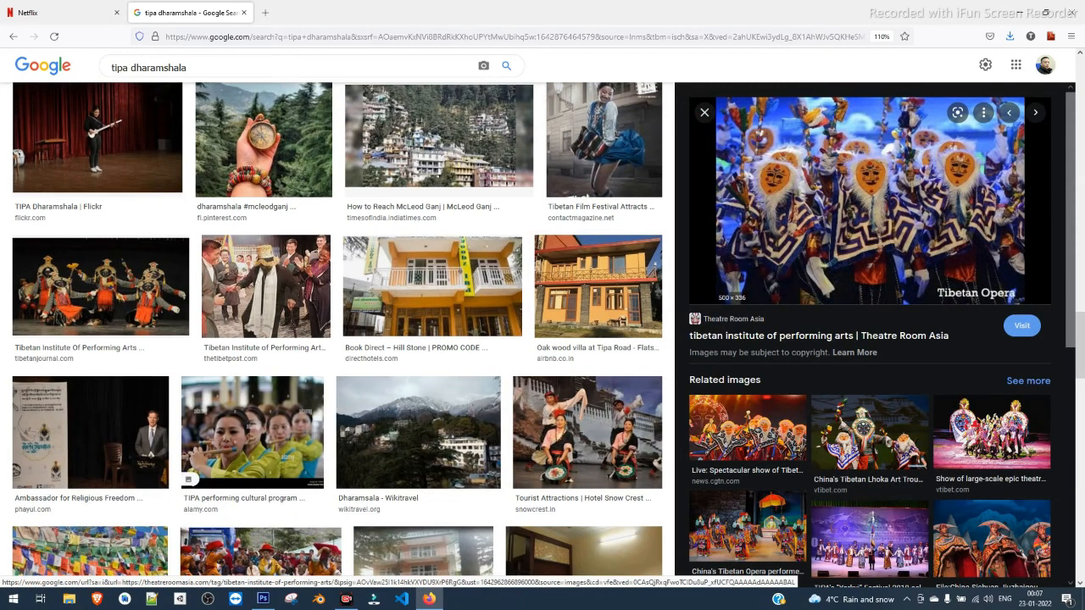
scroll(869, 339, down, 5)
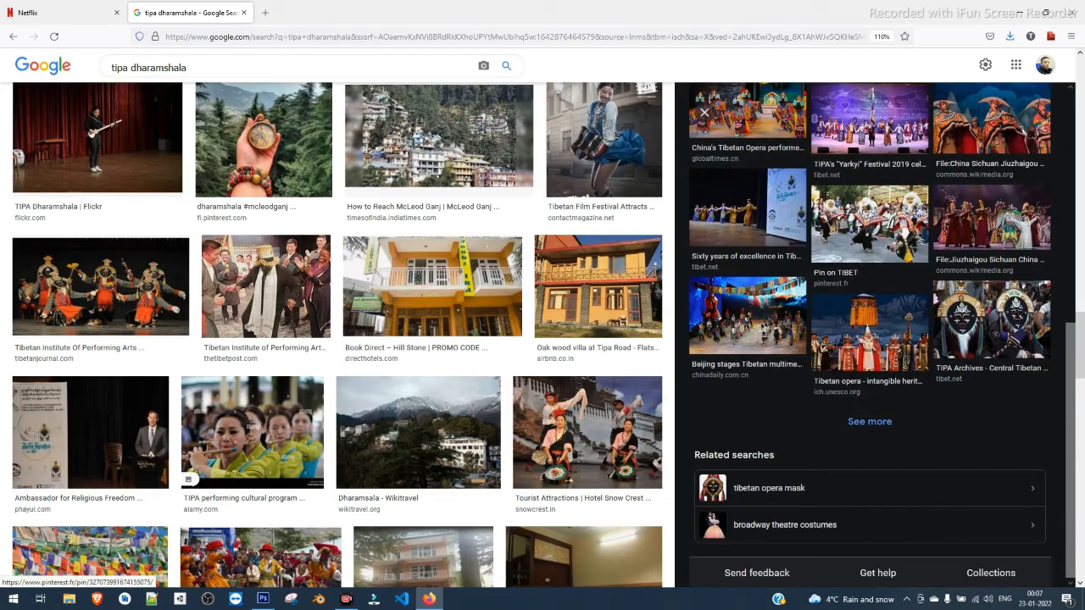
scroll(870, 339, up, 3)
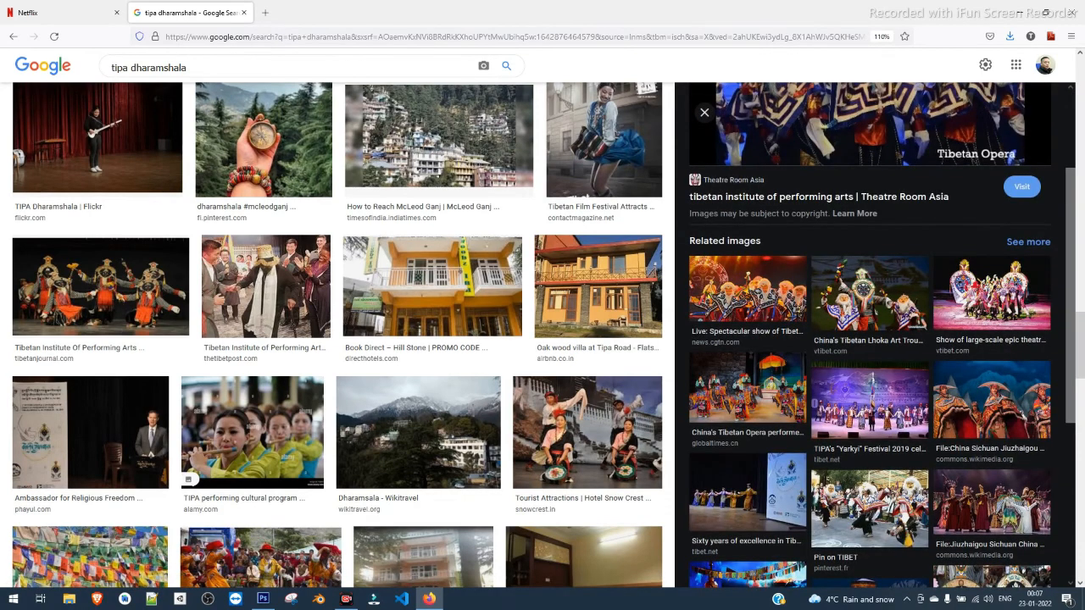
scroll(869, 339, up, 2)
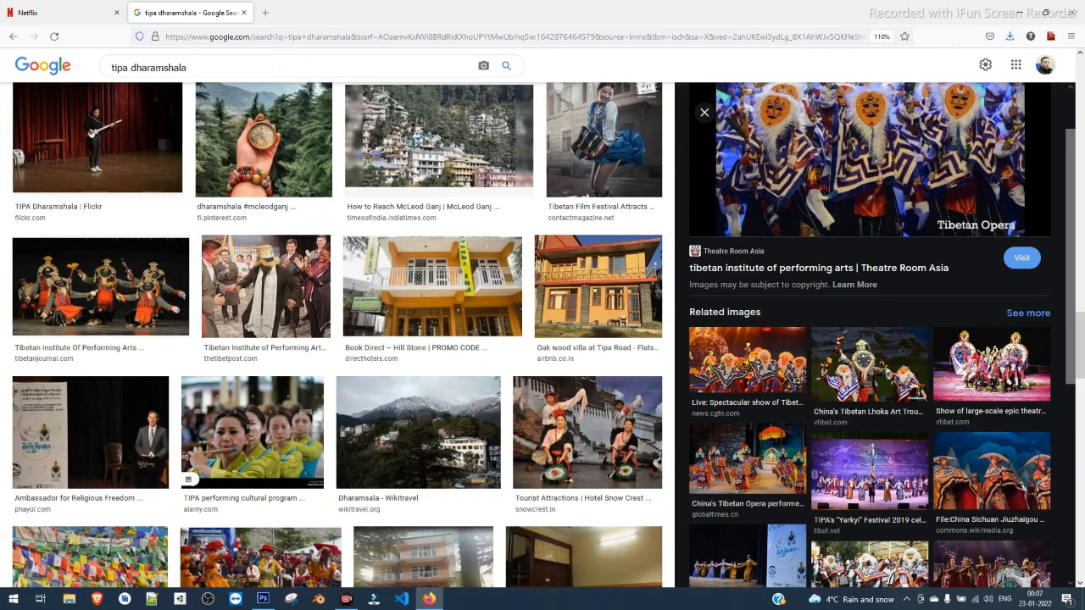
scroll(992, 432, down, 4)
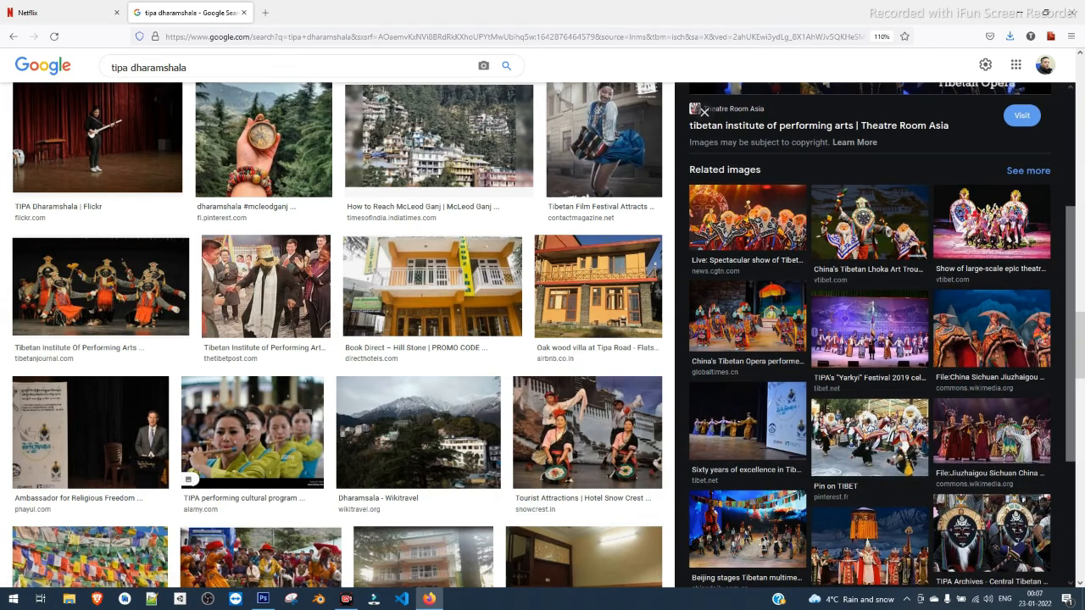
scroll(339, 339, down, 8)
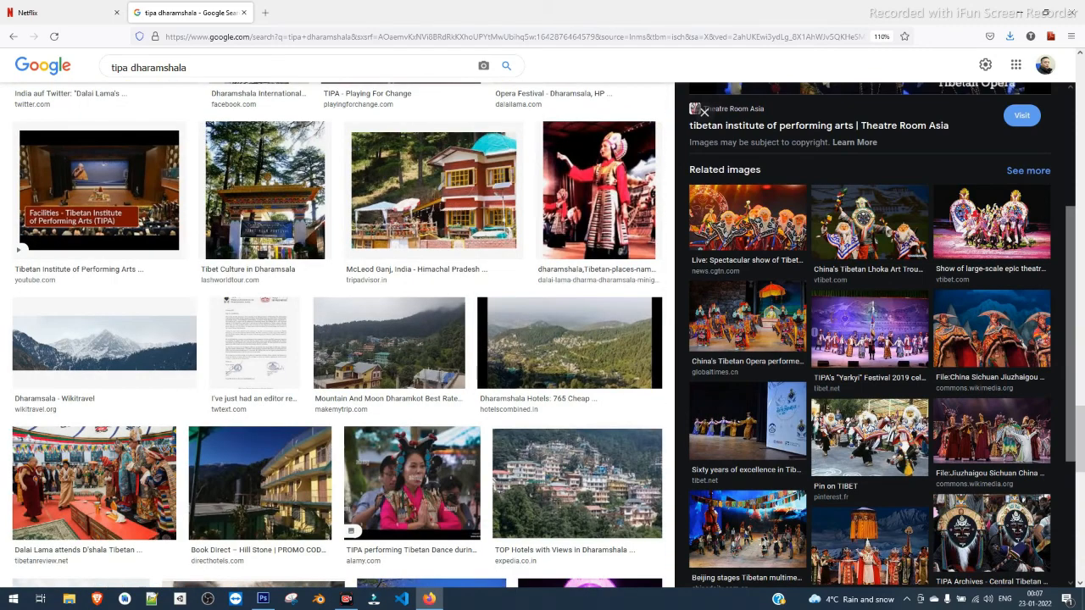
Pick the Wikimedia Commons China Sichuan Jiuzhaigou Tibetan theatre actors picture from the related images and open it in Photoshop.
click(975, 377)
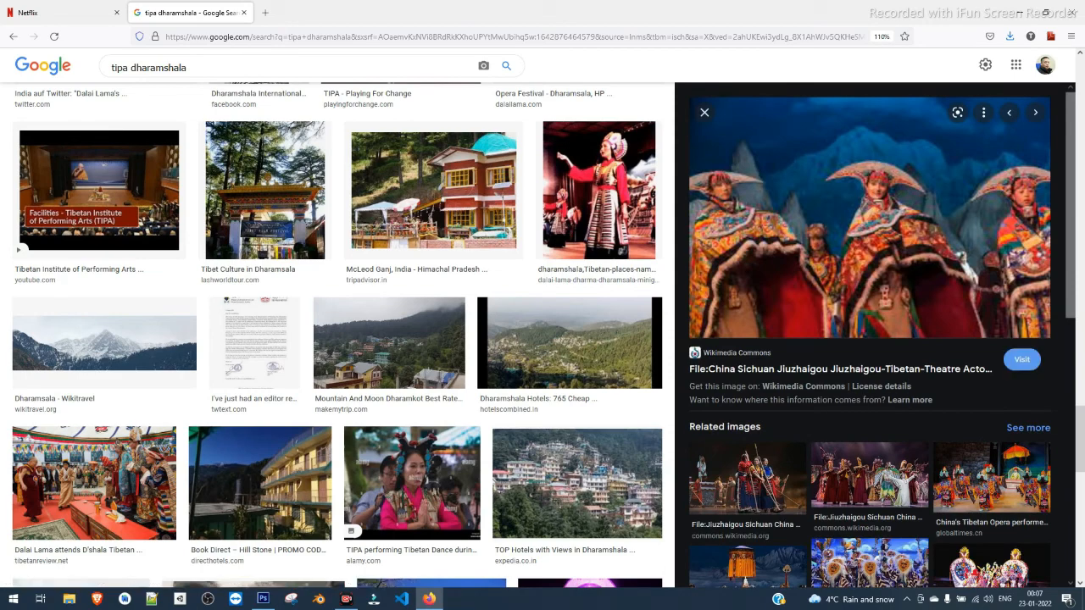
scroll(869, 340, down, 3)
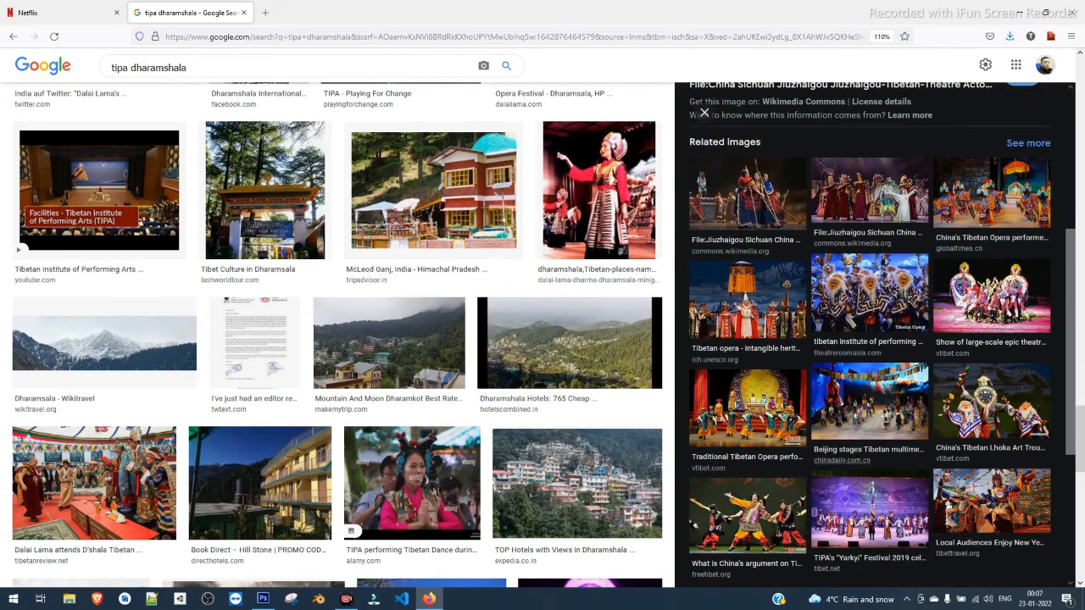
scroll(842, 461, down, 1)
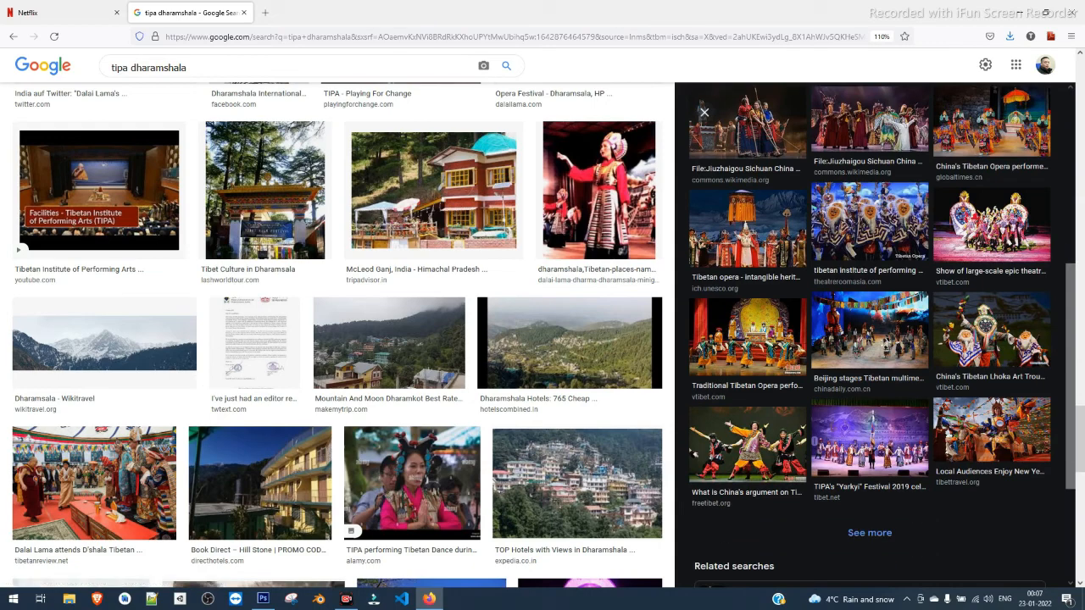
scroll(869, 339, up, 5)
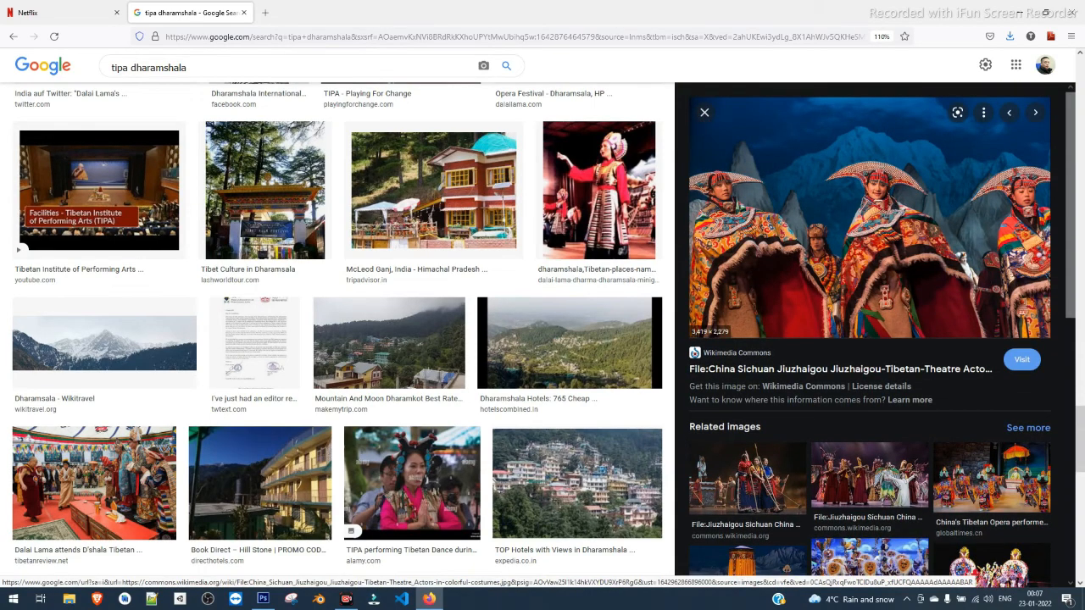
drag(848, 246, 593, 42)
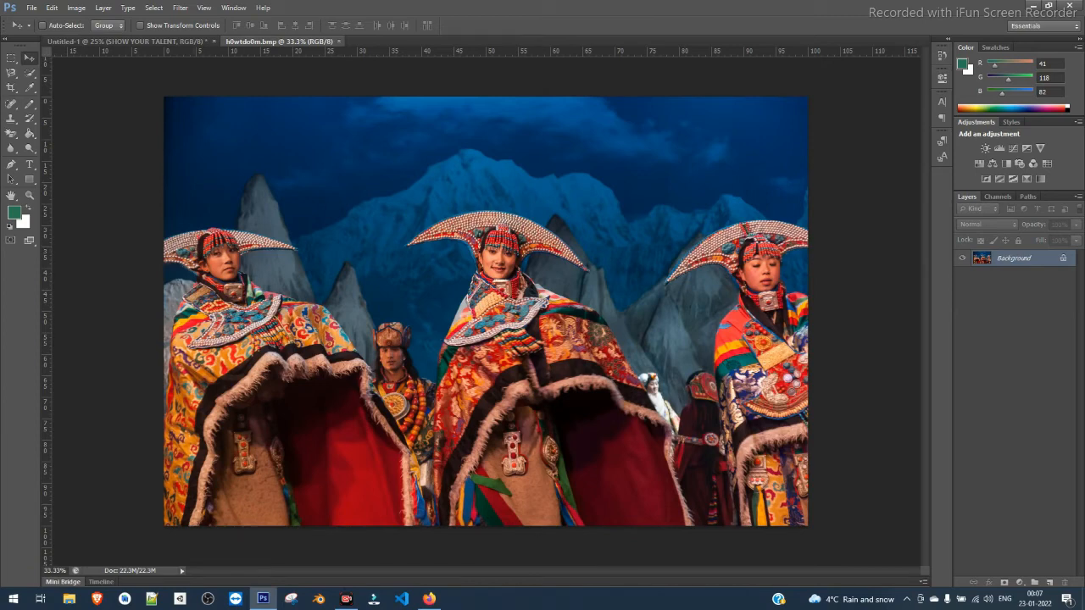
click(11, 164)
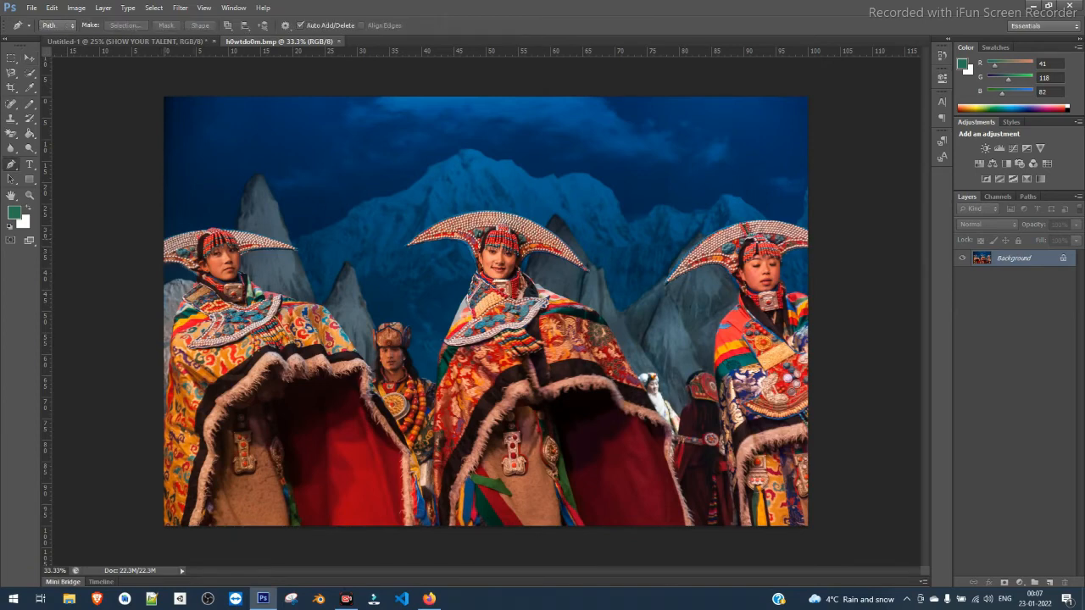
click(409, 244)
drag(299, 250, 299, 227)
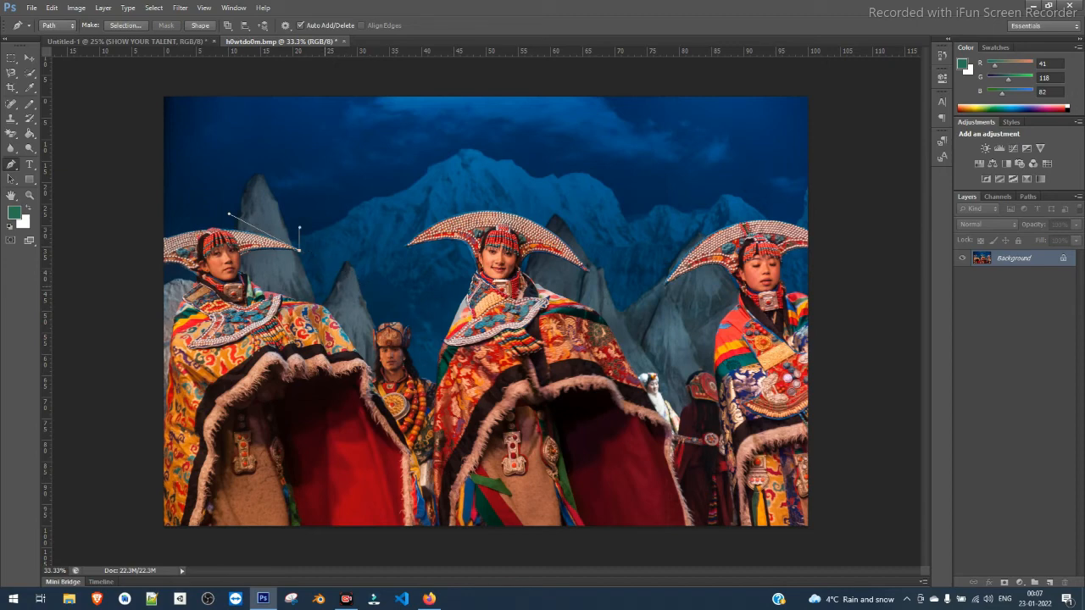
key(Delete)
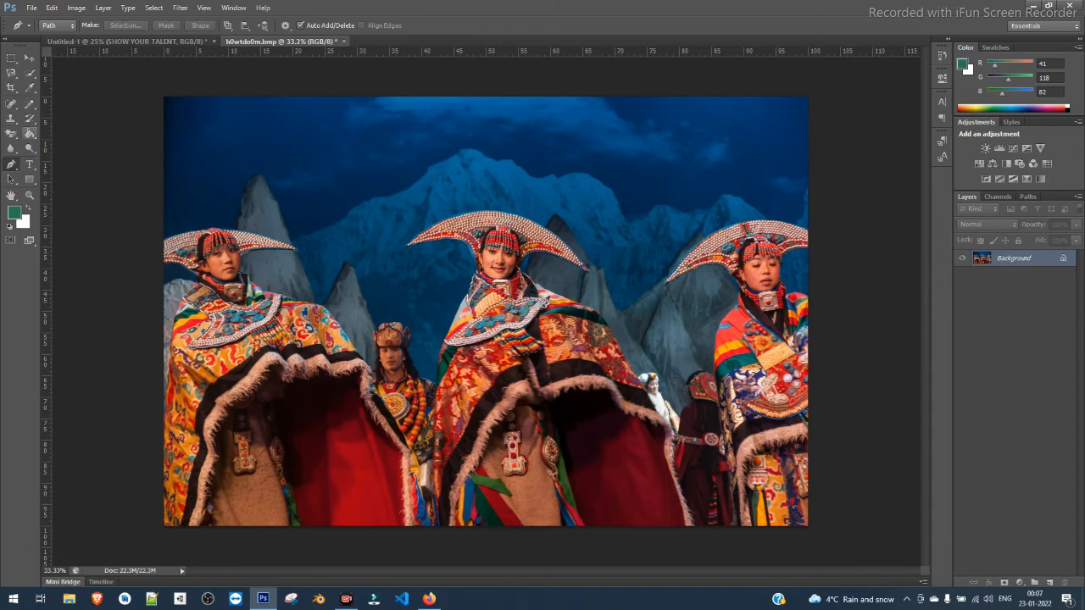
Copy the theatre actors picture into the Untitled-1 poster, placing it over the Buddha image below the welcome paragraph.
click(29, 58)
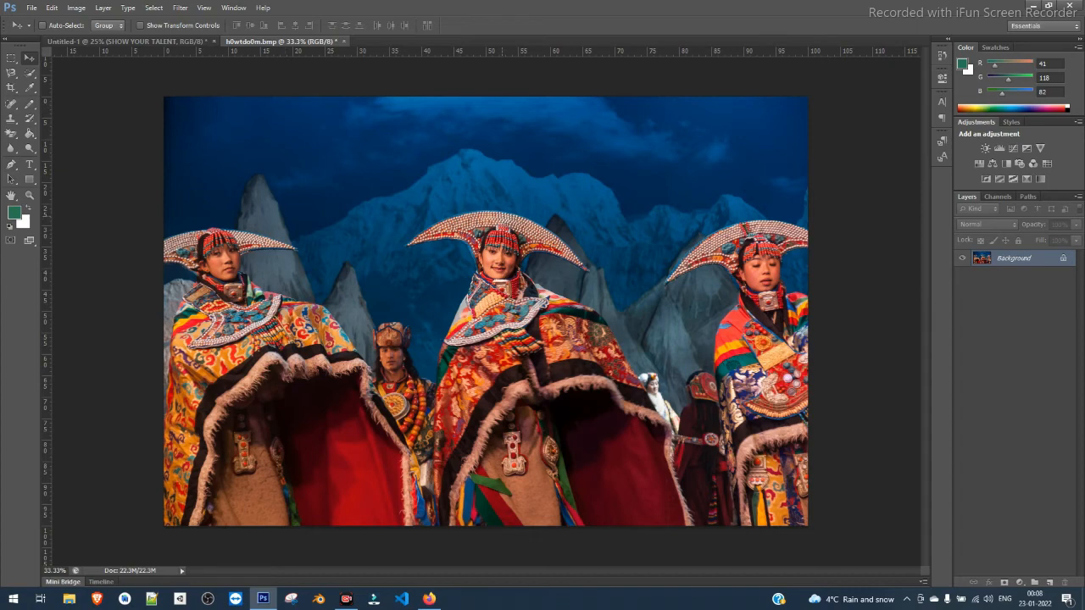
click(140, 41)
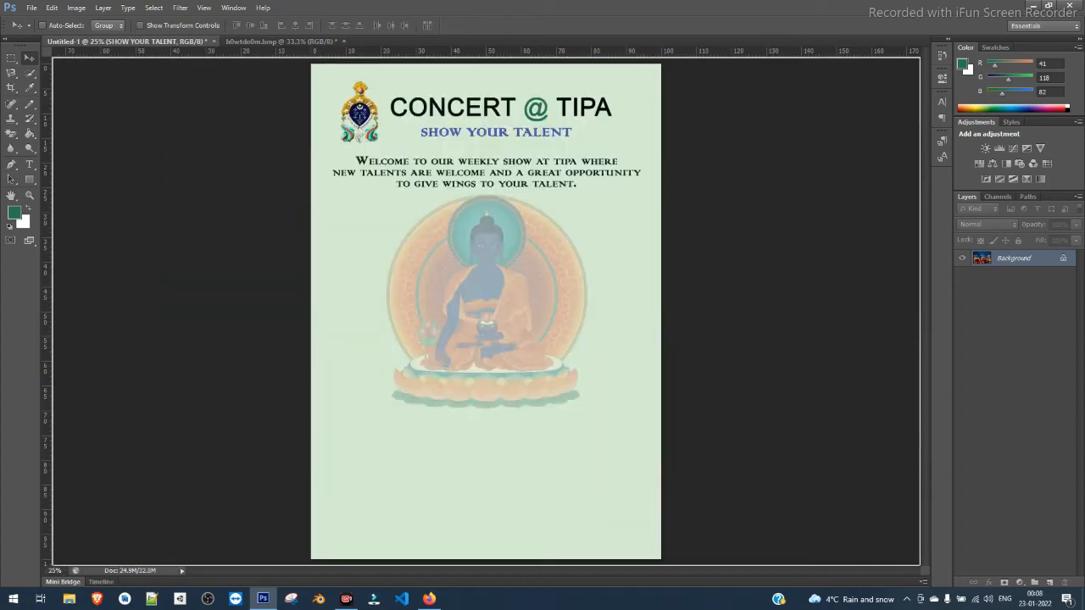
drag(475, 255, 495, 299)
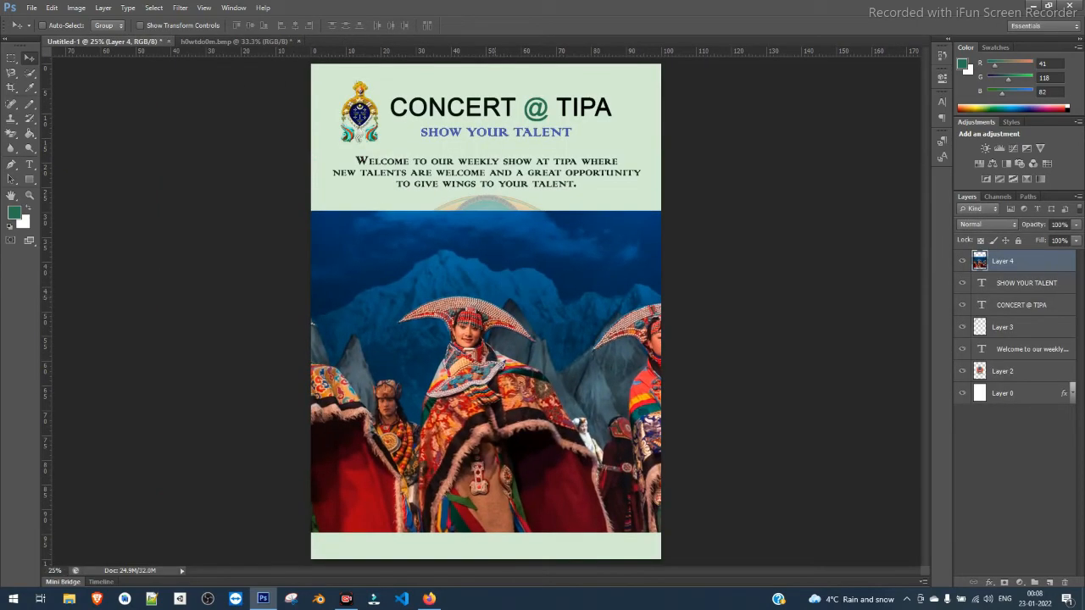
Scale the actors picture to about 72.5% and position it across the full page width just below the welcome paragraph.
key(ctrl+t)
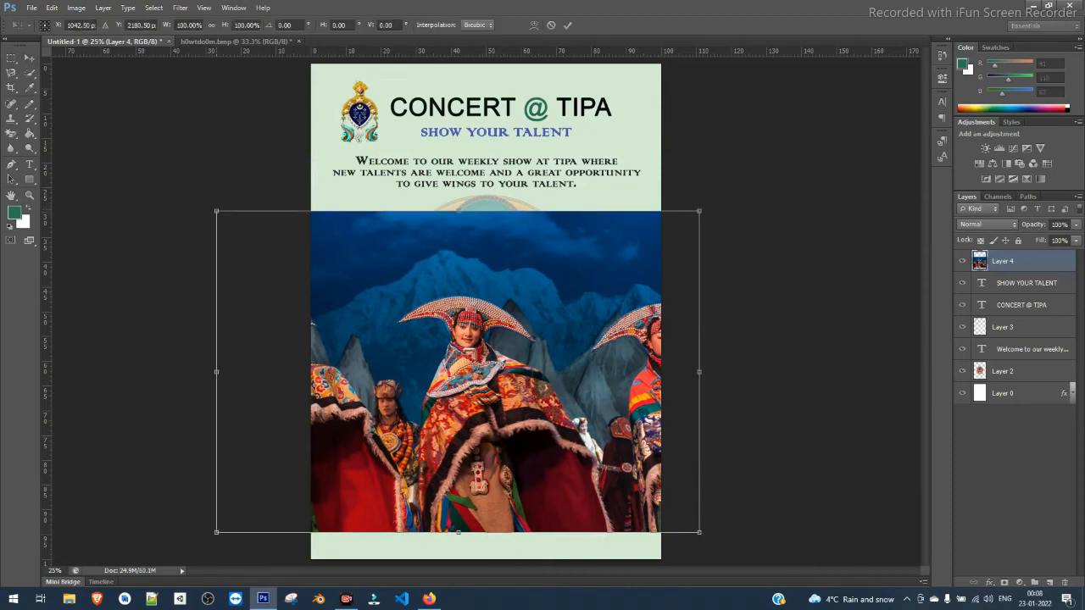
drag(217, 211, 354, 316)
drag(582, 454, 545, 327)
drag(650, 426, 661, 434)
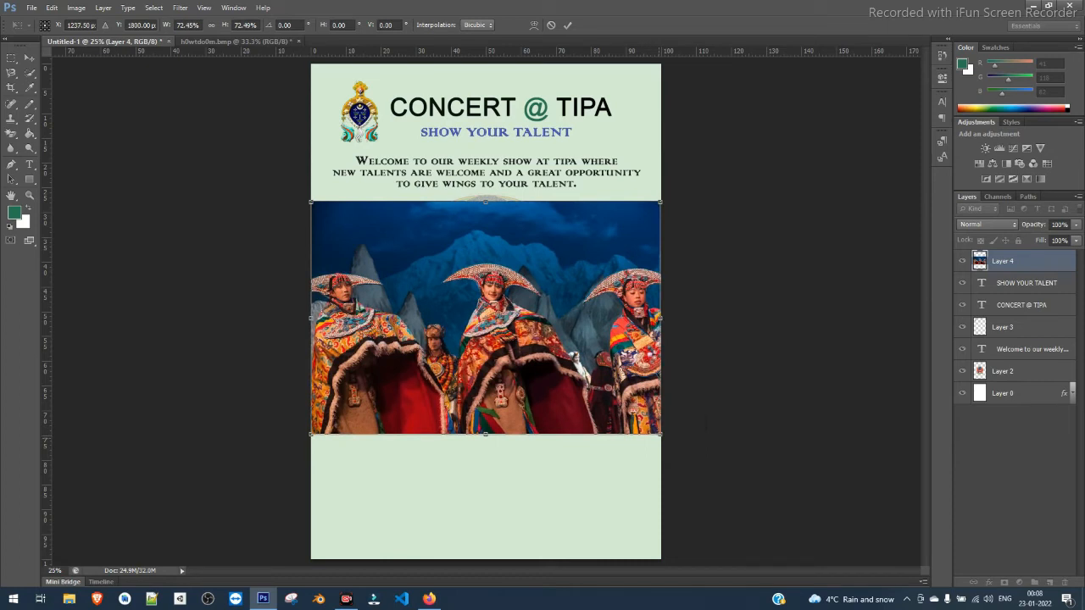
key(Return)
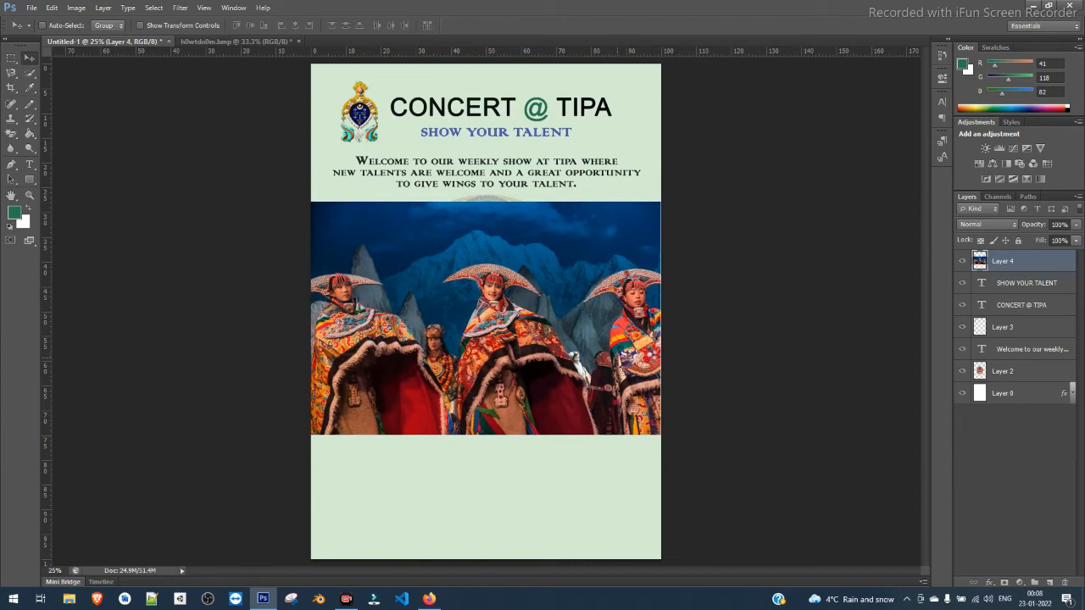
Enlarge the actors picture slightly from its lower right corner so it fully covers the page's right edge.
key(ctrl+t)
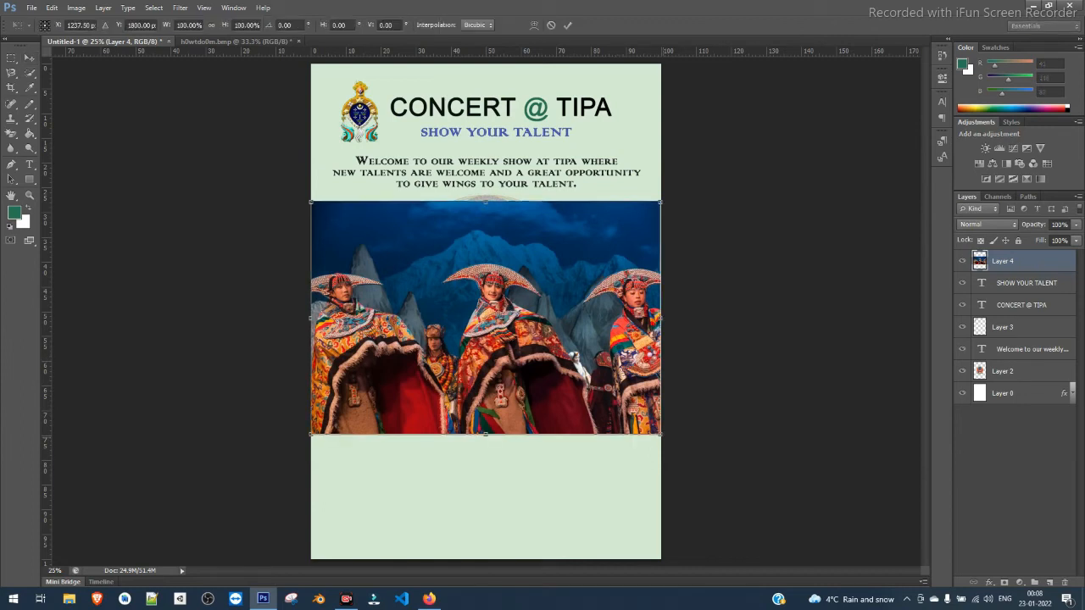
drag(661, 434, 664, 439)
key(Return)
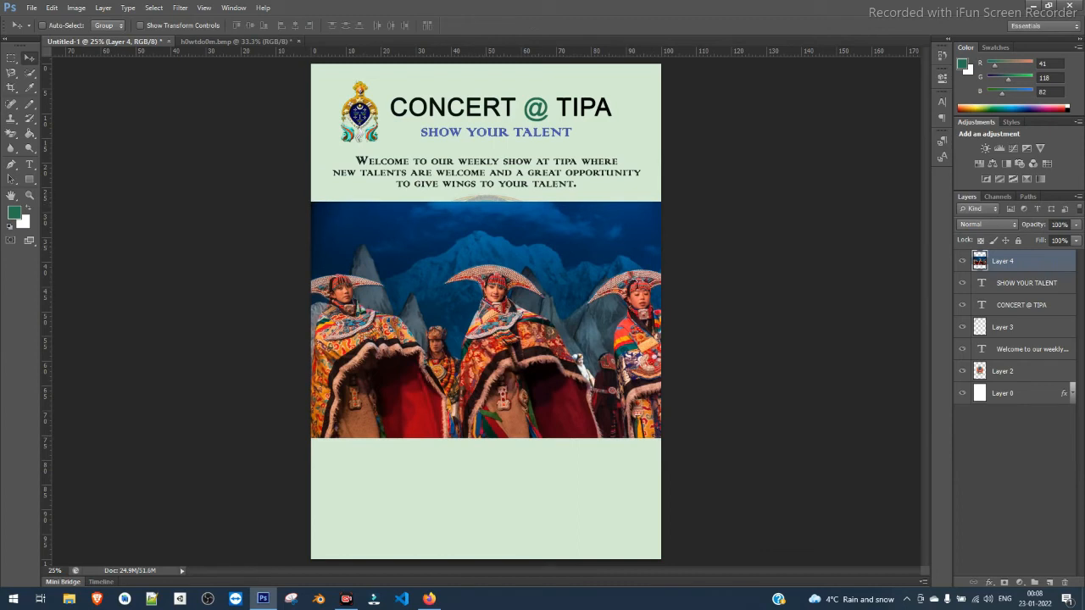
Hide the Buddha image on Layer 2 without deleting it, and move the actors picture slightly down from the welcome paragraph.
click(1003, 371)
right_click(987, 371)
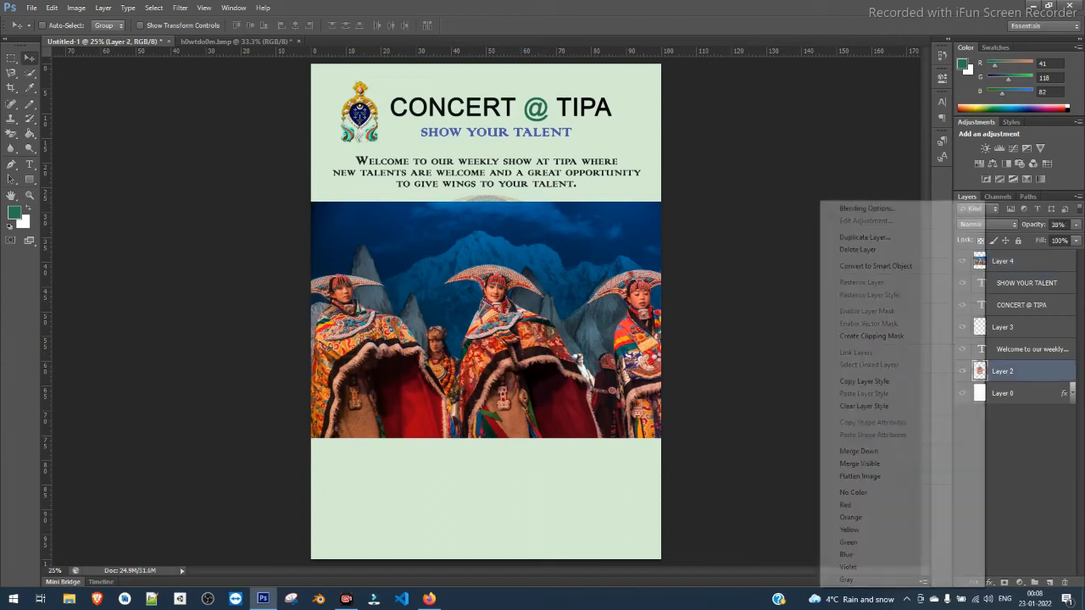
click(858, 249)
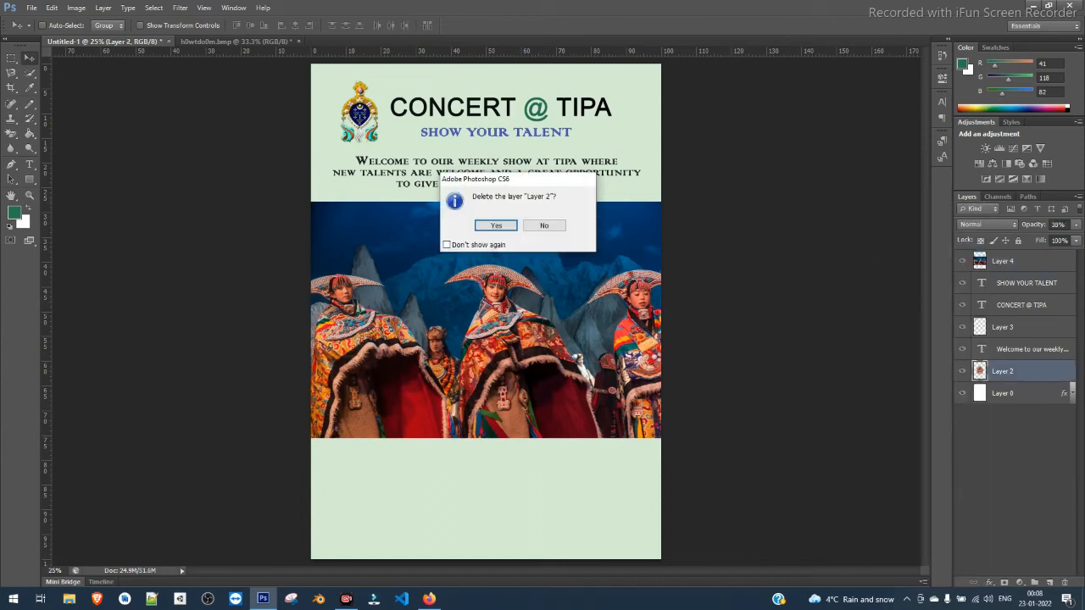
key(Return)
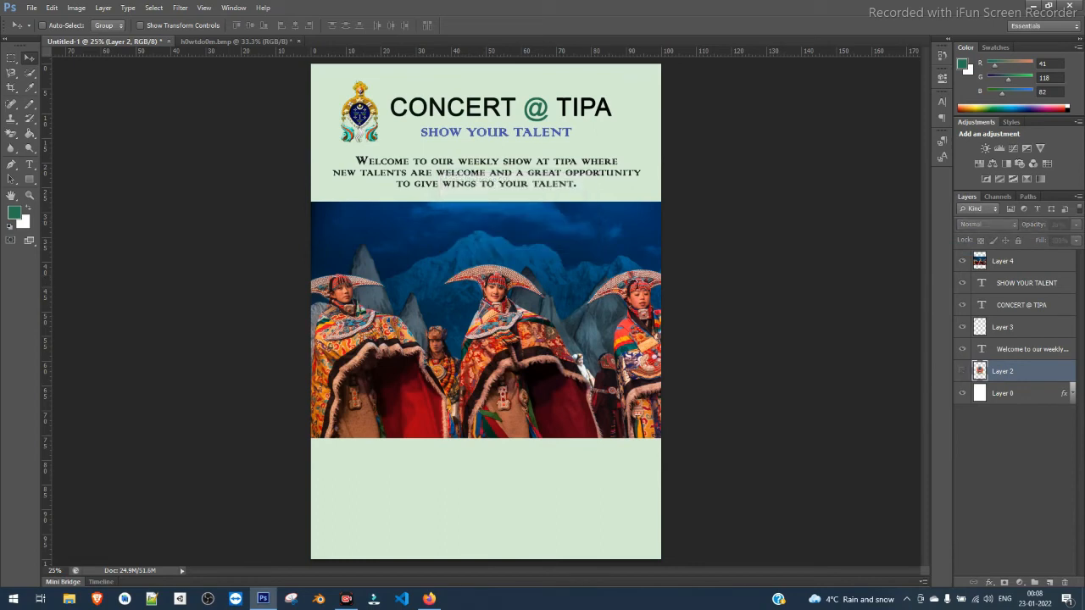
click(1022, 262)
drag(514, 261, 503, 297)
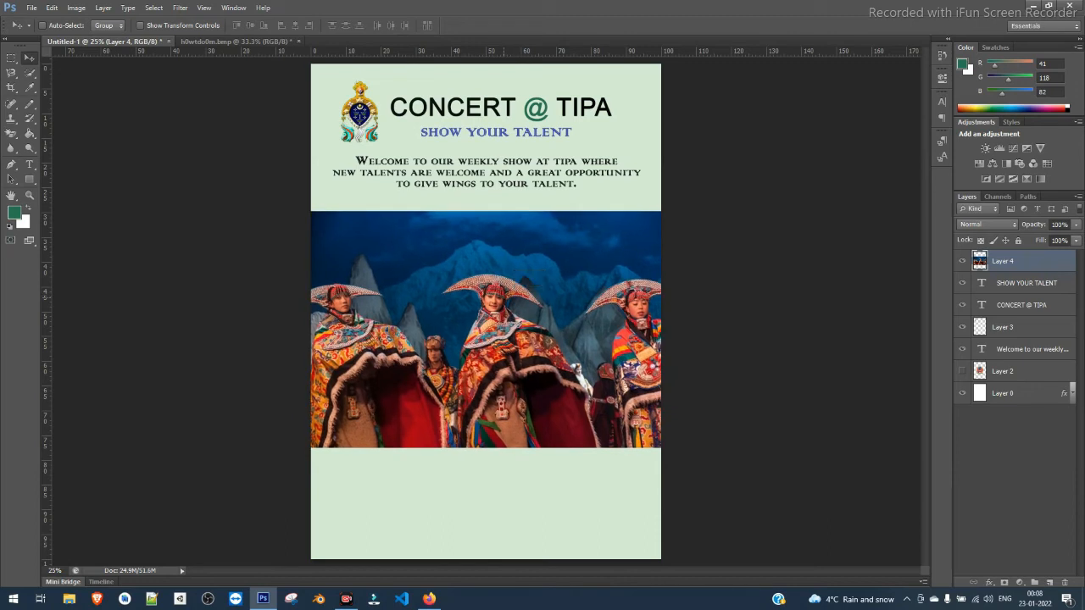
Add the two-line text "Registration open" and "apply now" in 42 pt Arial below the actors picture.
click(29, 165)
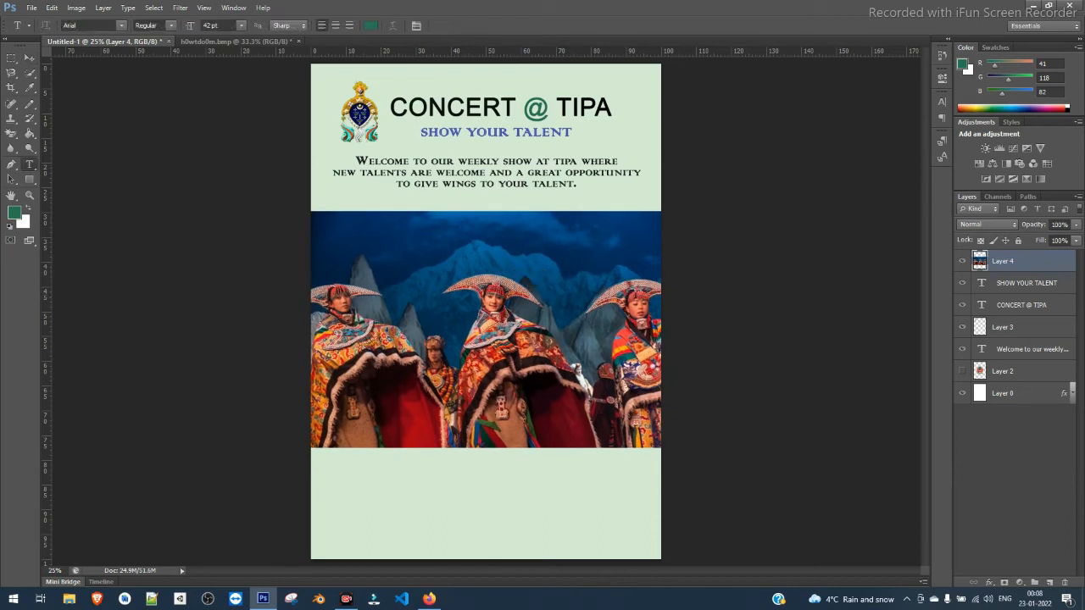
click(395, 509)
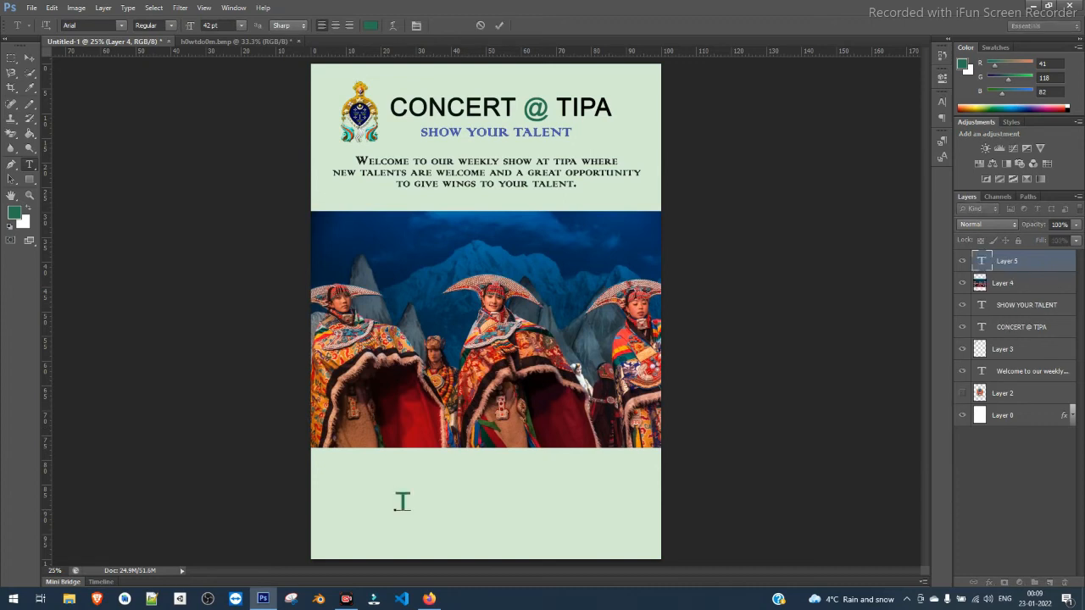
text(Registratio)
key(BackSpace)
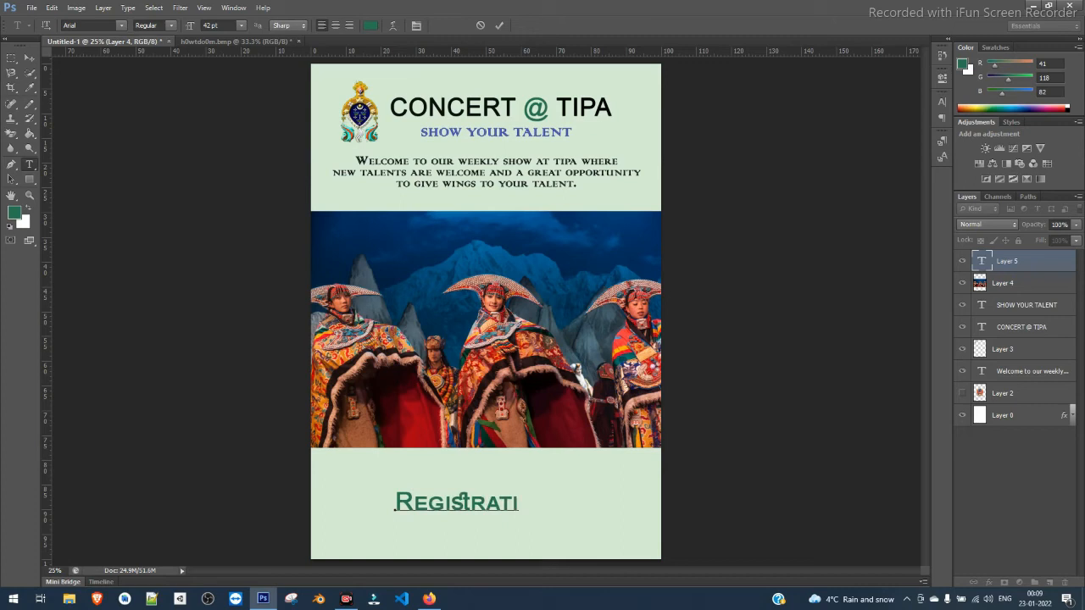
key(BackSpace)
key(BackSpace)
text(on open)
key(Return)
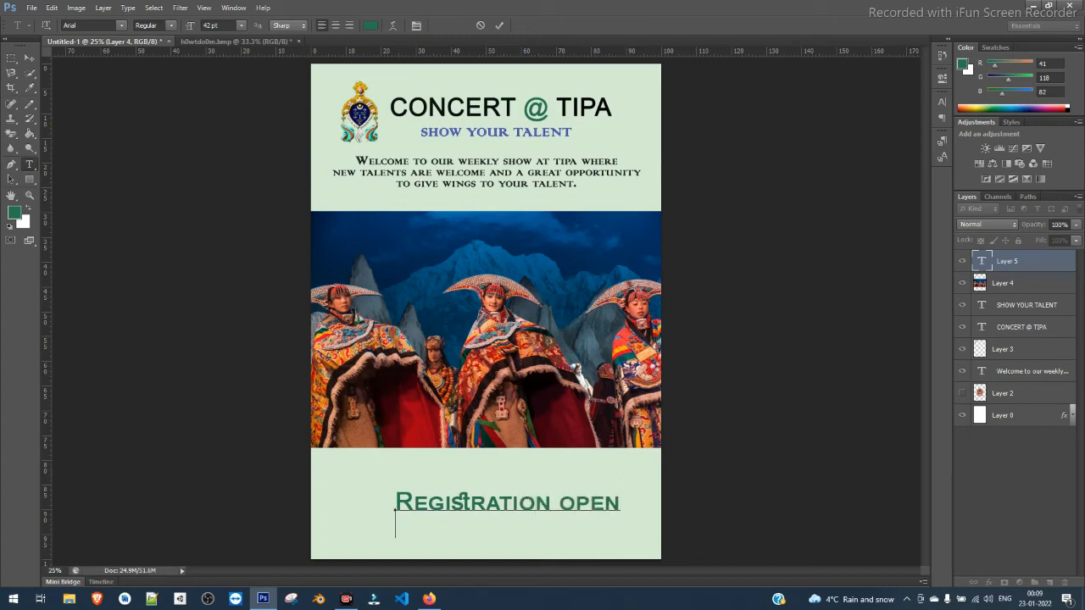
text(apply nopw)
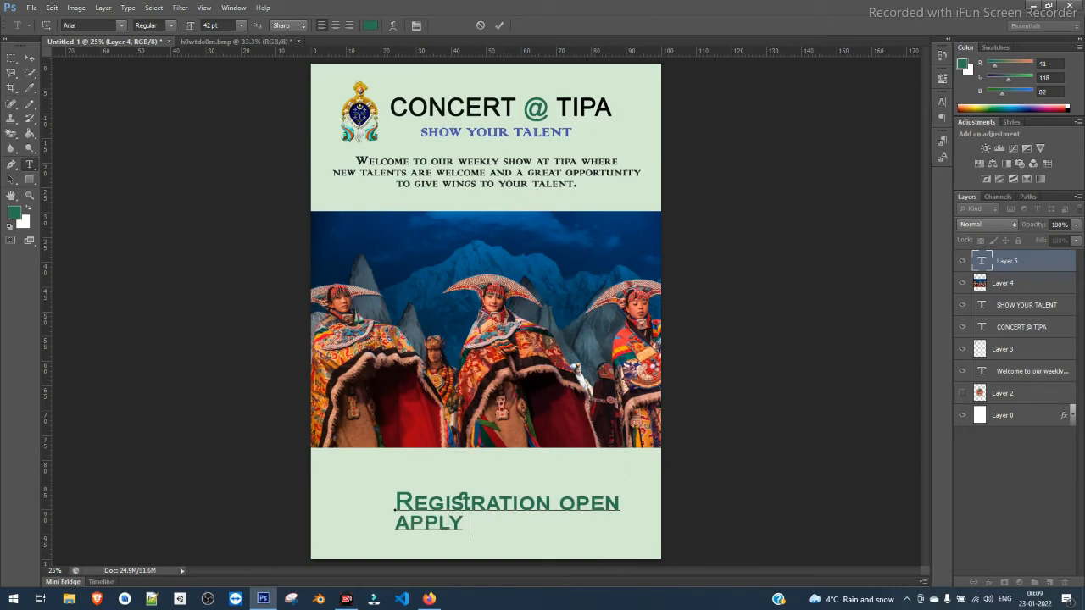
key(BackSpace)
key(BackSpace)
text(w)
Center-align both lines of the registration text and move it to the middle of the page just below the actors picture.
key(ctrl+a)
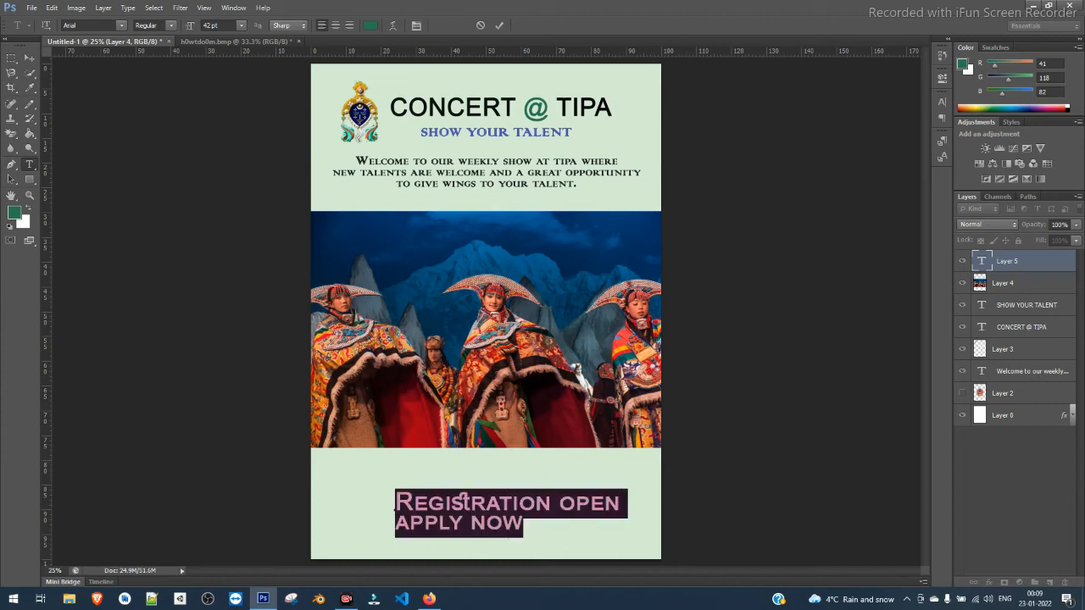
click(336, 25)
click(351, 500)
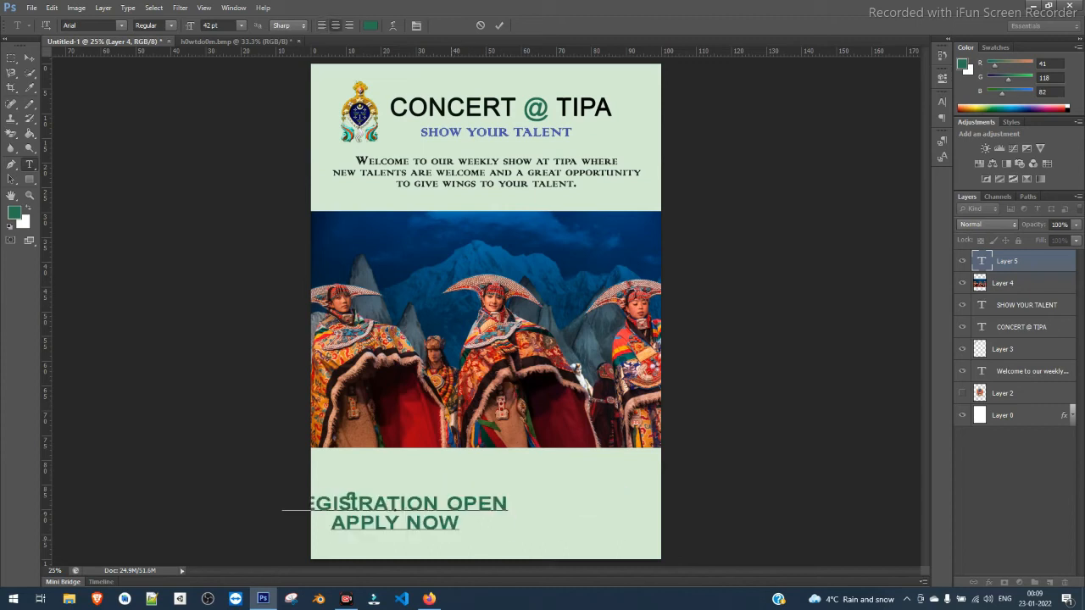
drag(351, 501, 441, 480)
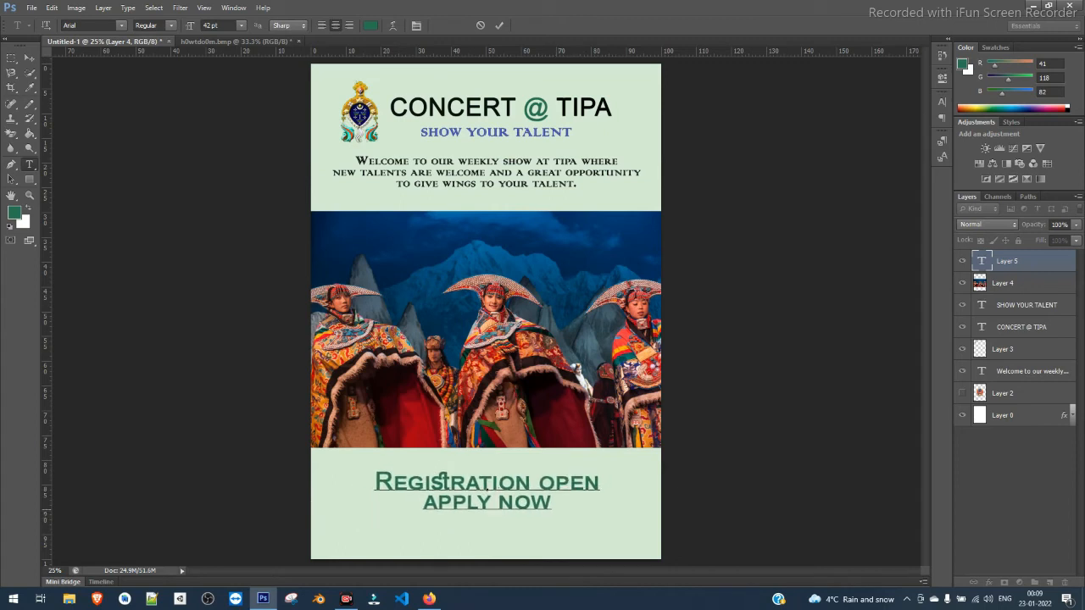
Set the registration text in Arial Rounded with near-black color #030504, and nudge it slightly down and to the left.
key(ctrl+a)
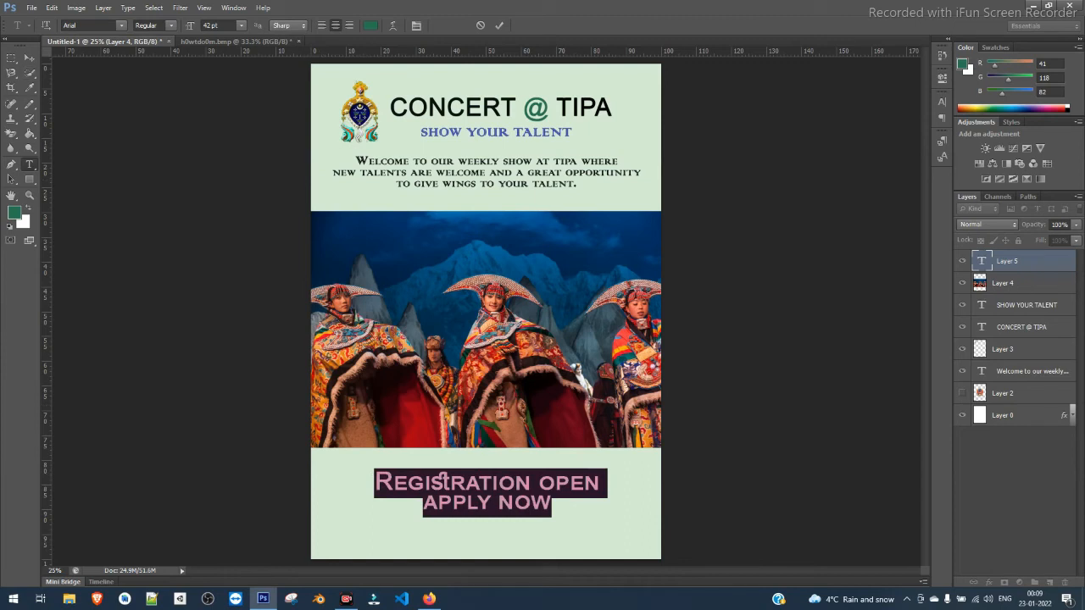
click(89, 25)
key(Down)
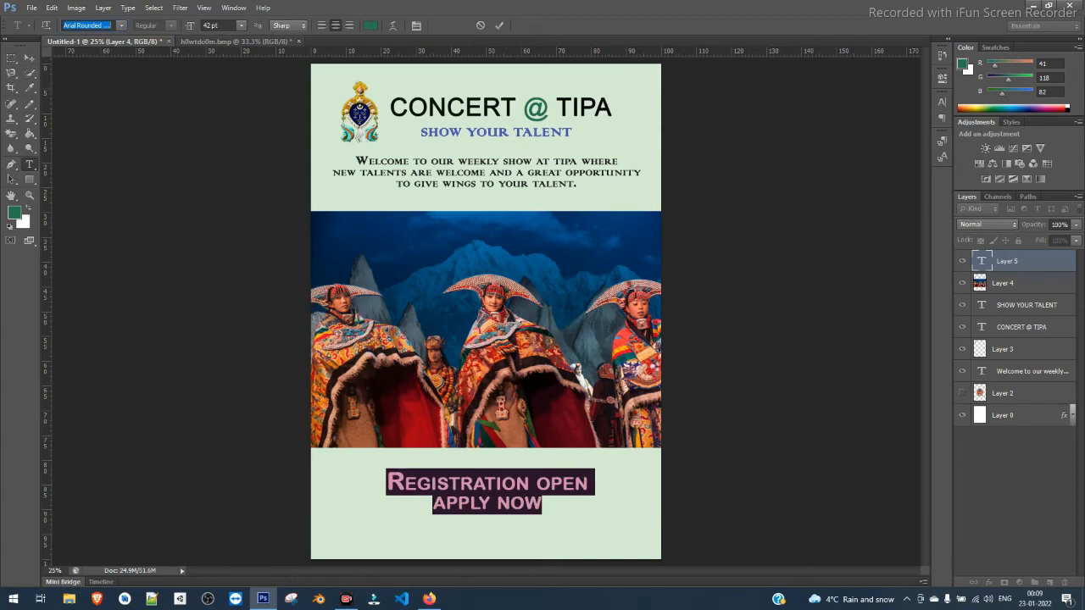
click(371, 26)
click(740, 307)
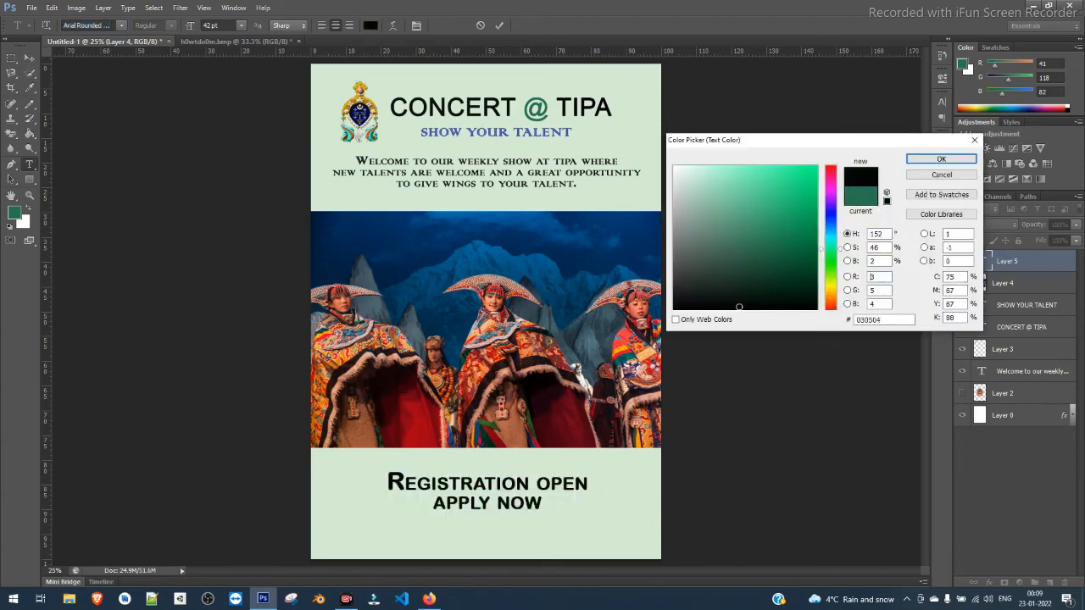
click(941, 159)
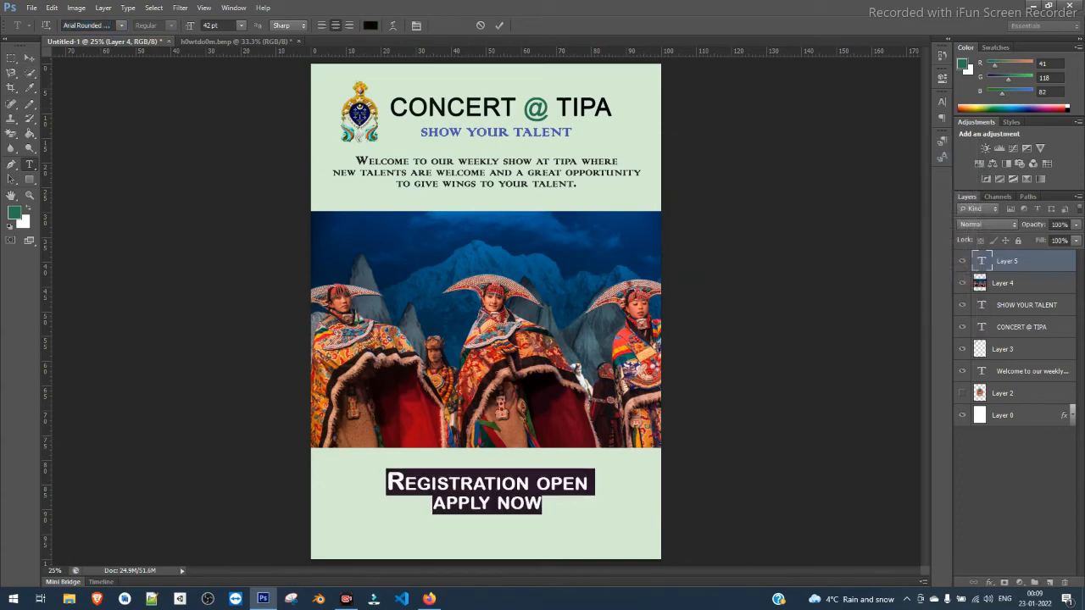
click(29, 57)
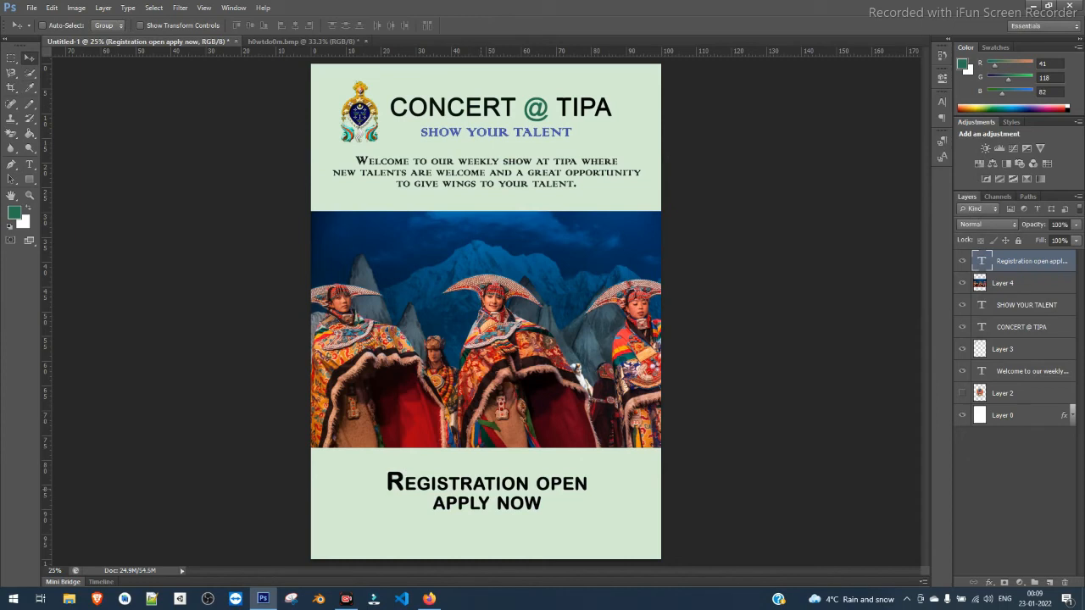
mouse_move(493, 466)
mouse_down()
mouse_move(491, 455)
mouse_move(492, 467)
mouse_up()
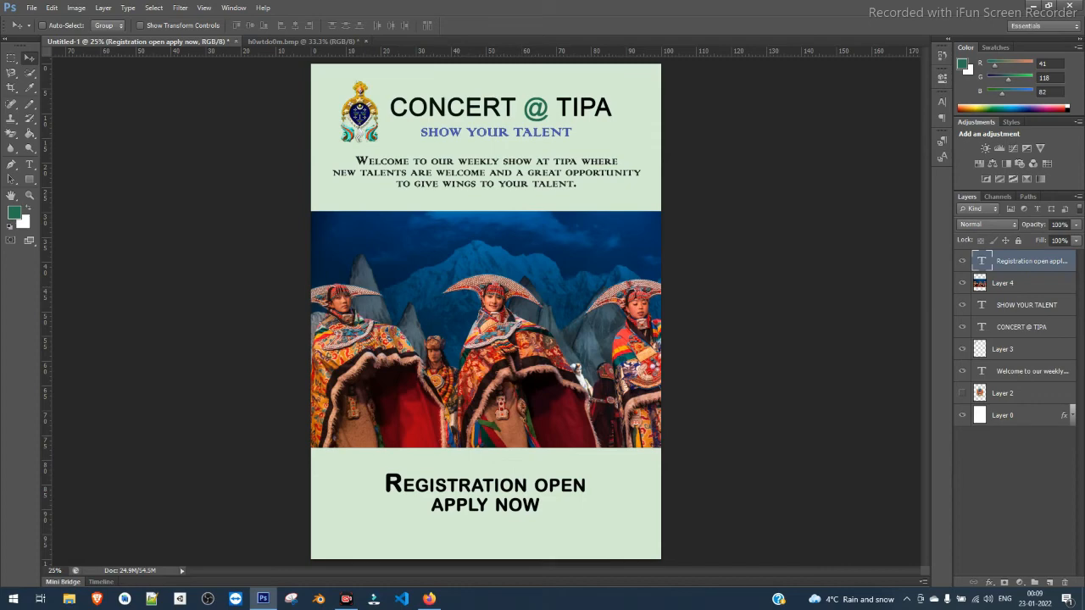
Close the actors picture document h0wtdo0m.bmp without saving its changes.
click(364, 41)
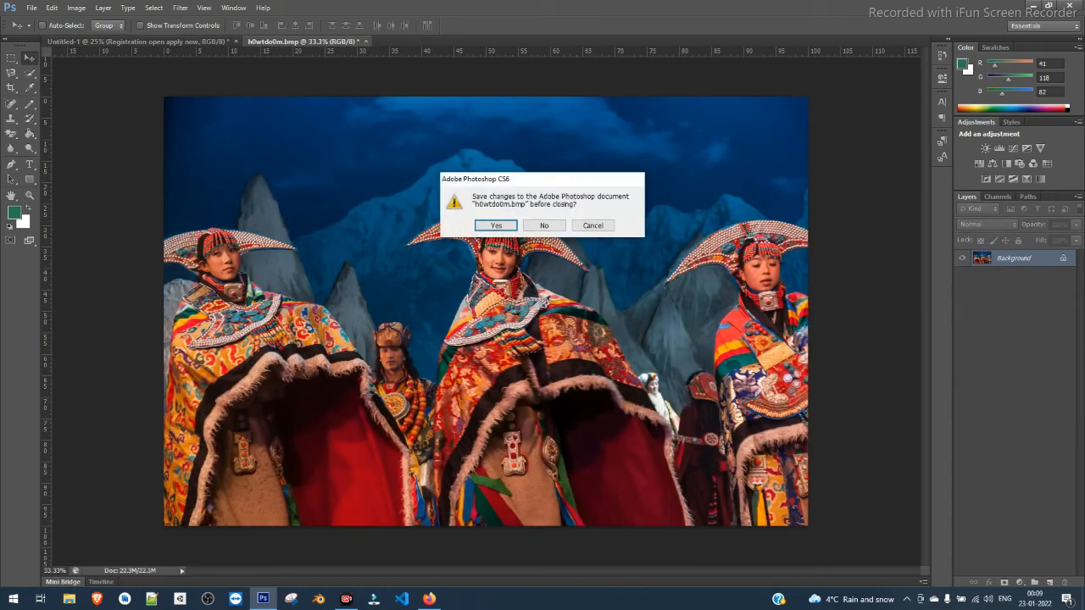
click(545, 225)
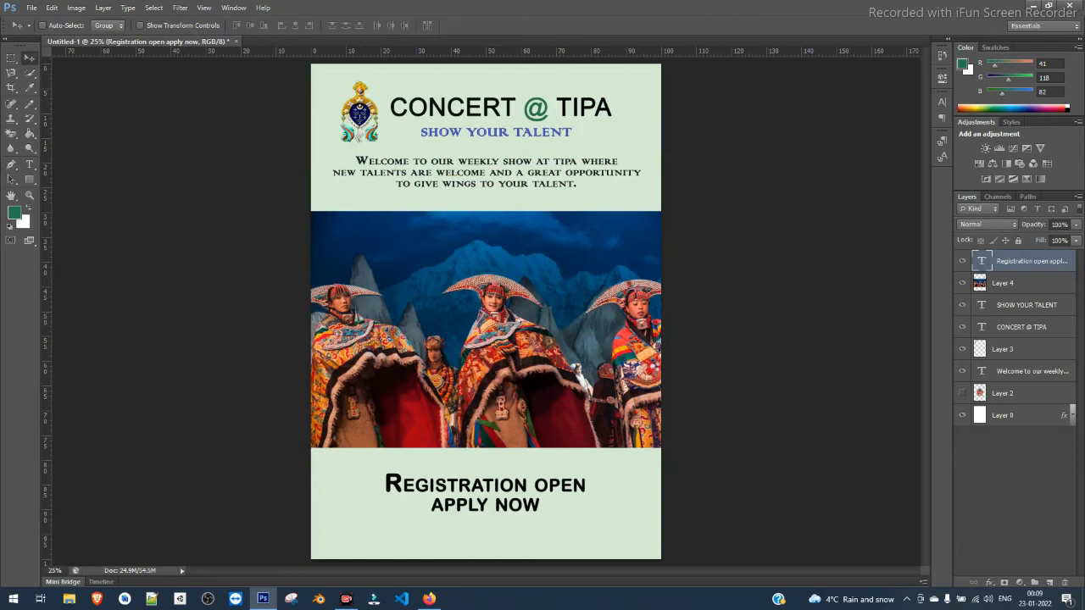
Save the poster to the Desktop as "poster tipa" in Photoshop PSD format with its layers kept.
click(32, 8)
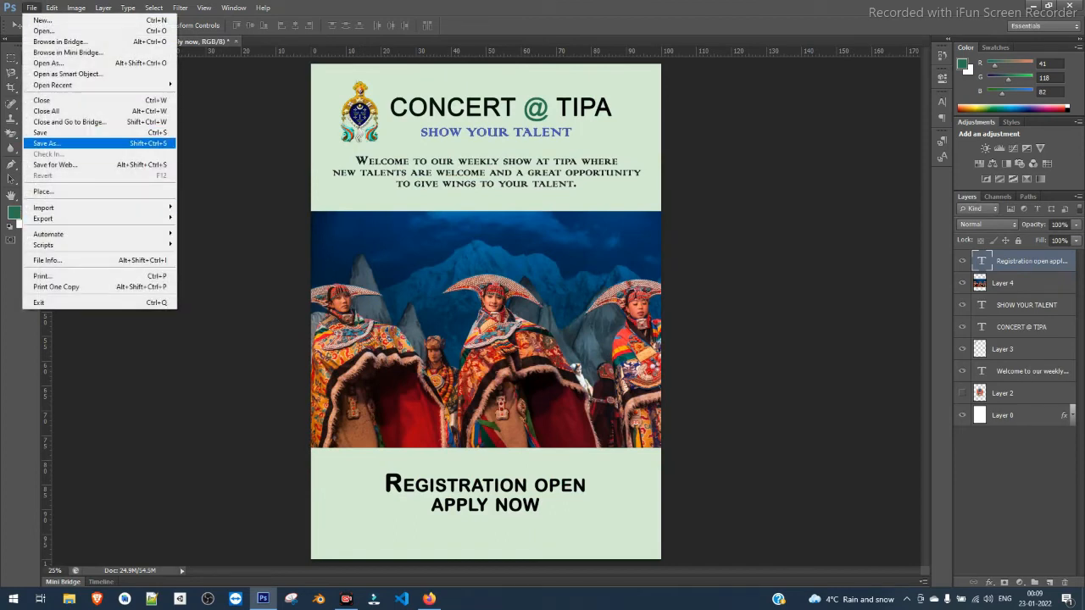
click(46, 143)
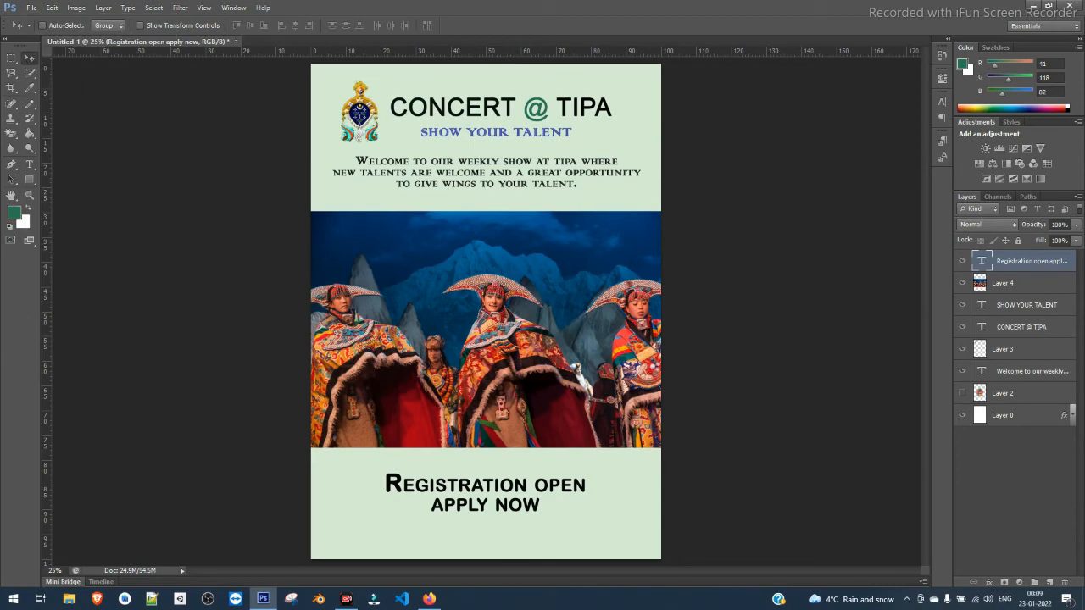
click(31, 7)
click(47, 143)
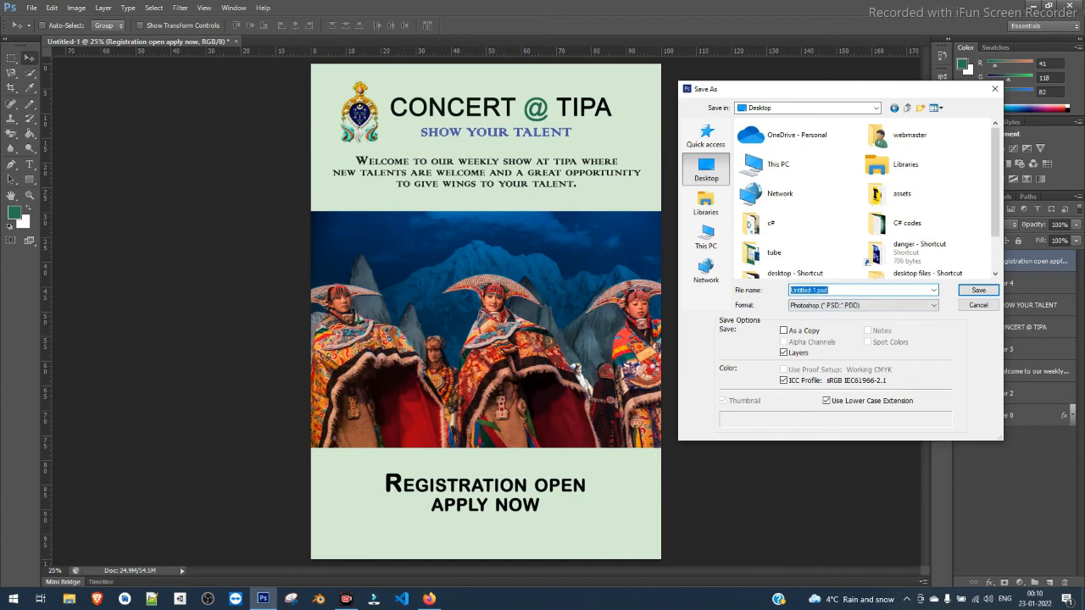
text(poster tipa)
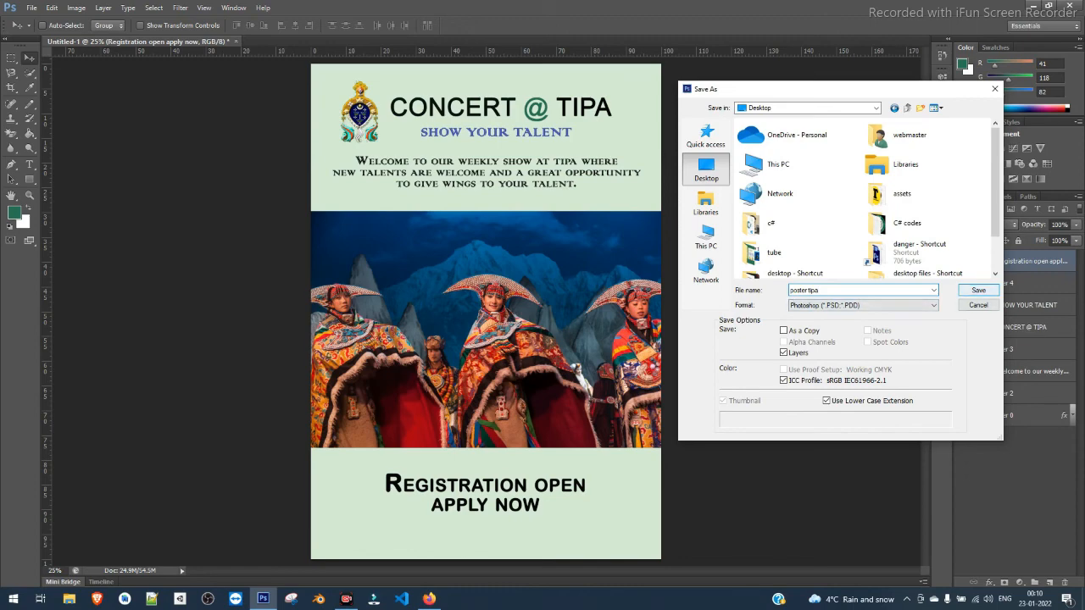
click(862, 305)
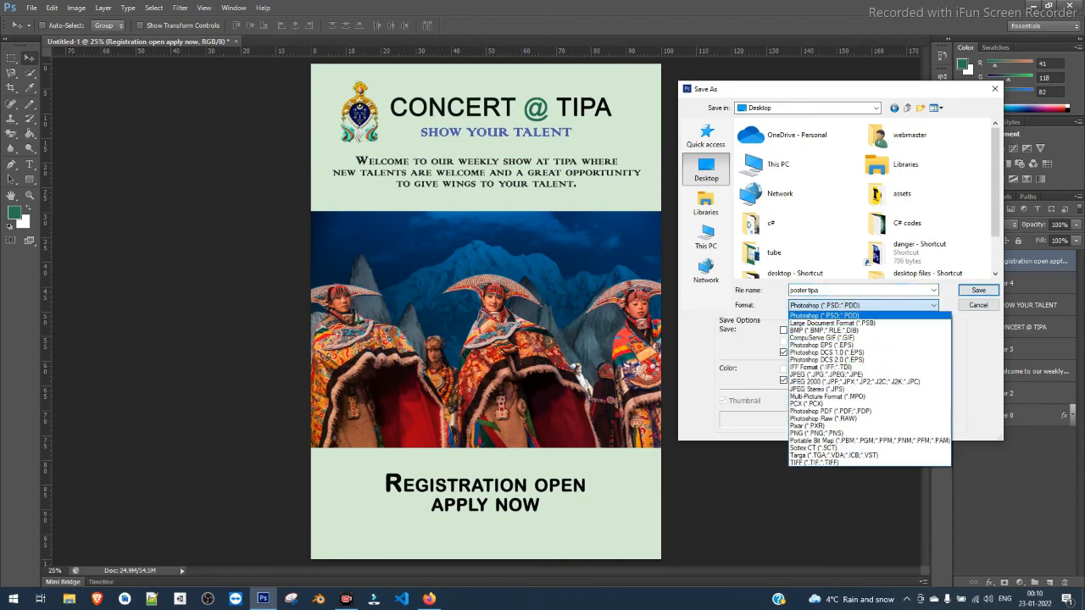
click(863, 316)
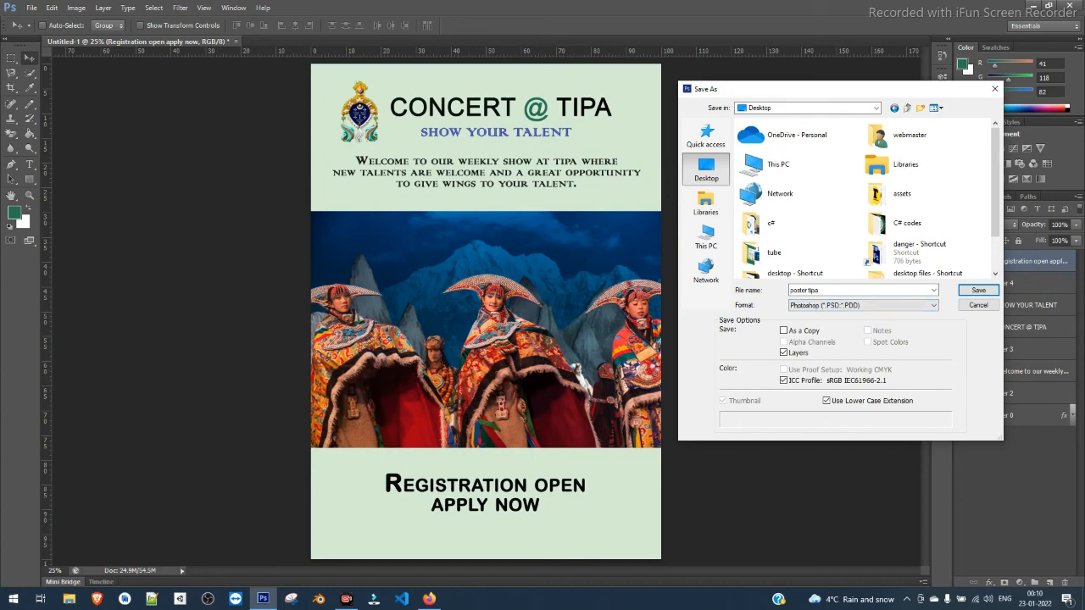
click(862, 306)
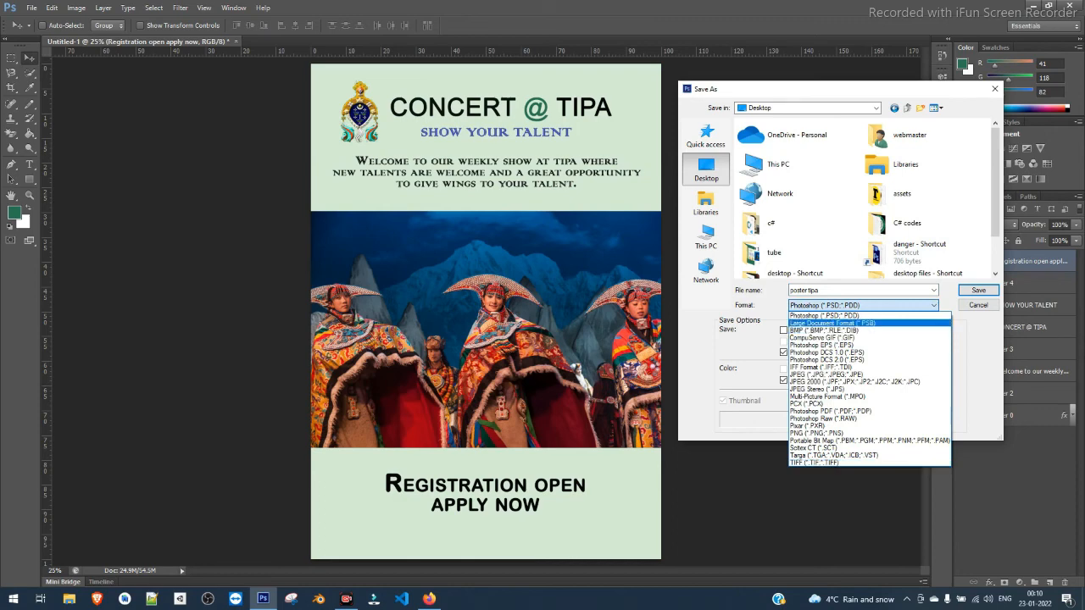
click(862, 316)
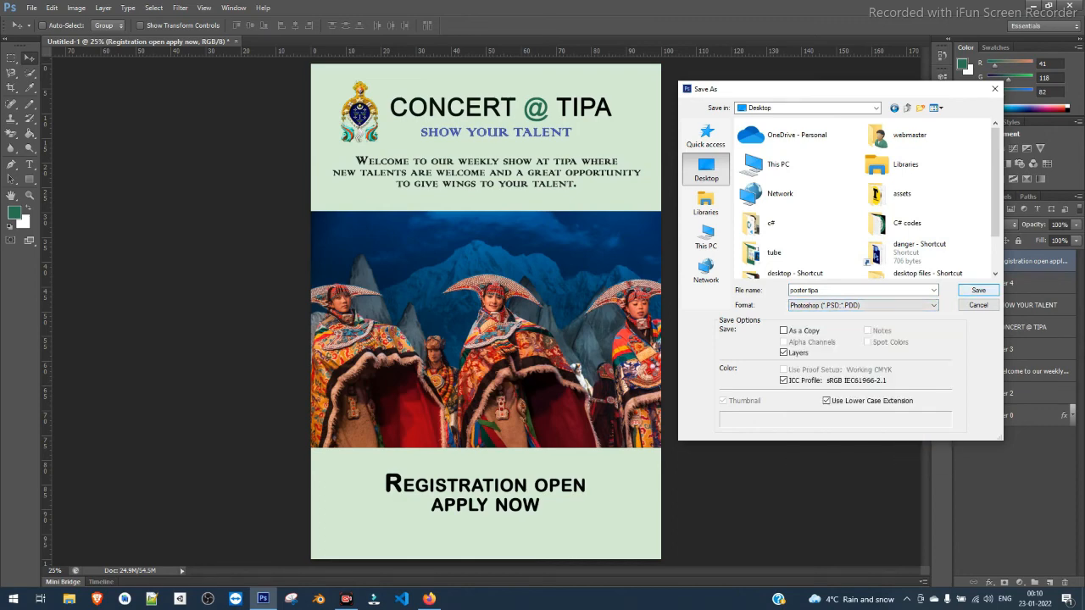
click(978, 290)
click(682, 184)
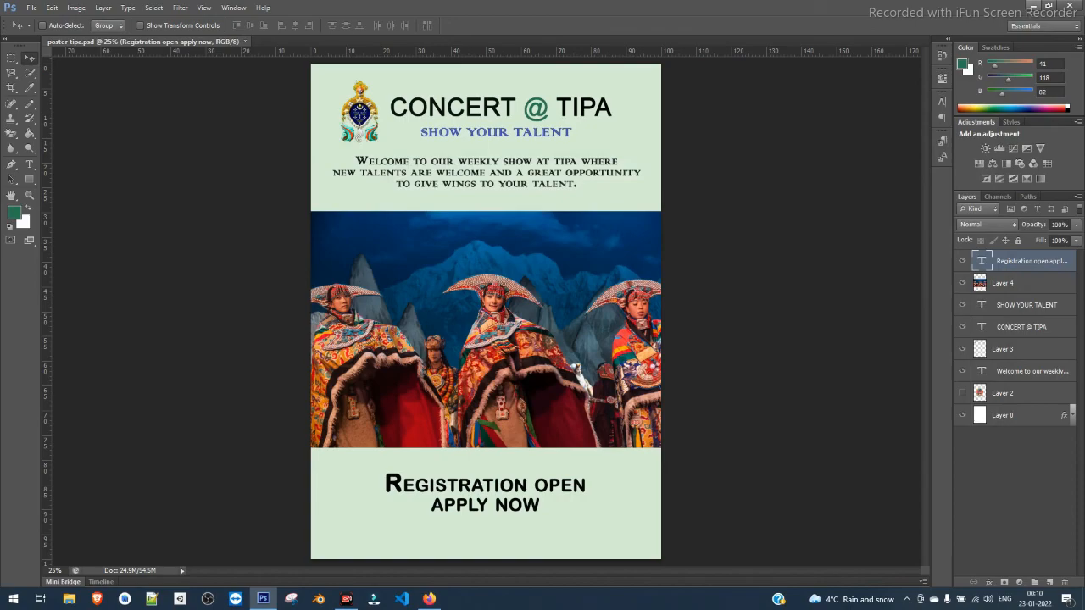
Check the desktop for the saved PSD file, refresh the desktop and return to Photoshop.
click(1033, 6)
click(1021, 12)
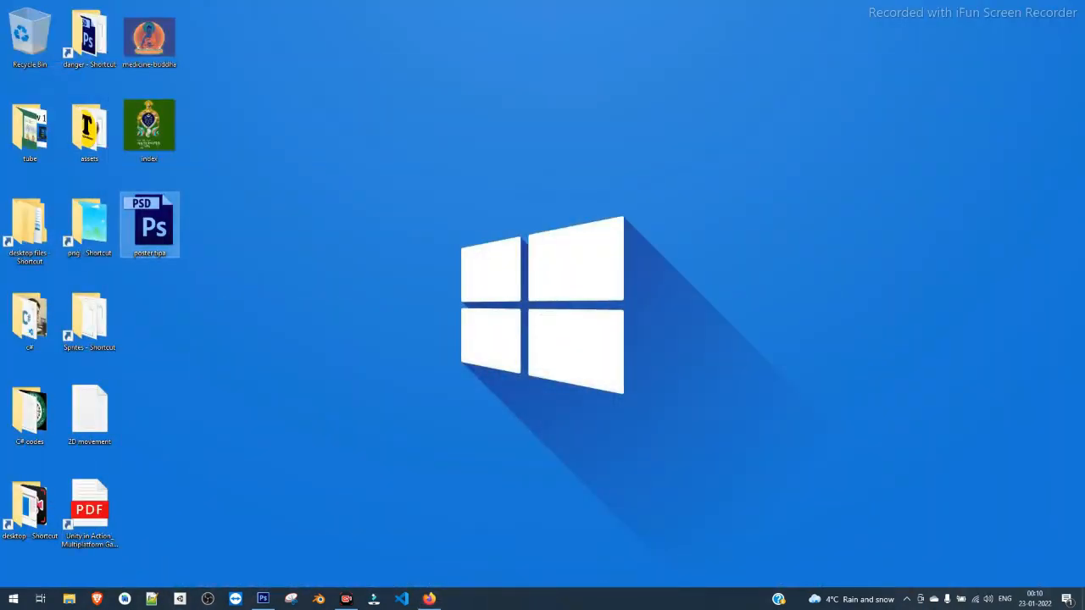
right_click(206, 190)
click(233, 224)
click(263, 598)
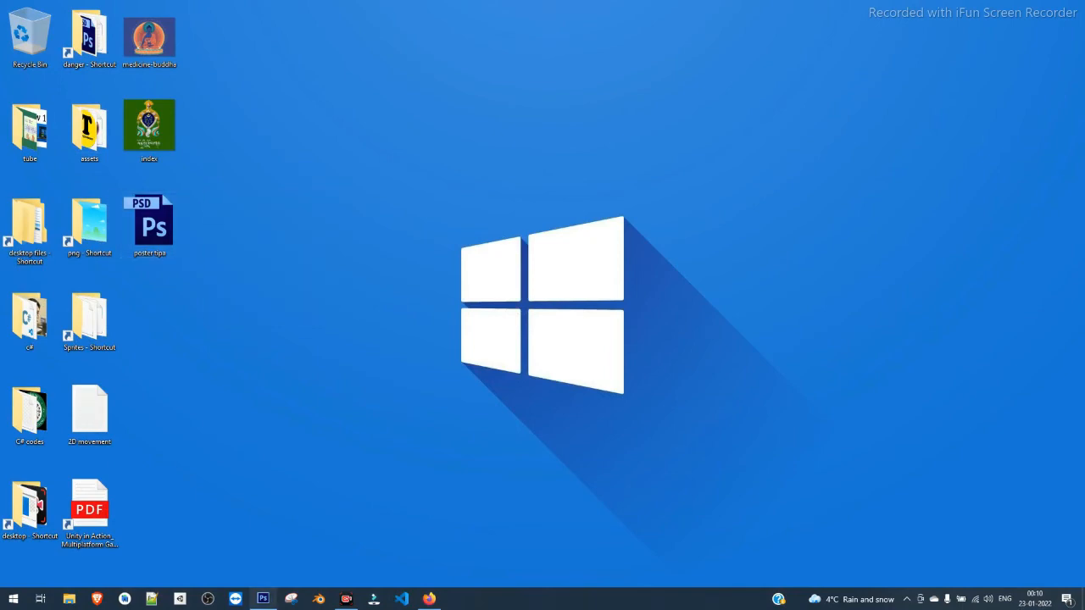
Start saving a copy of the poster to the Desktop as "poster tipa.jpg" in JPEG format.
click(32, 8)
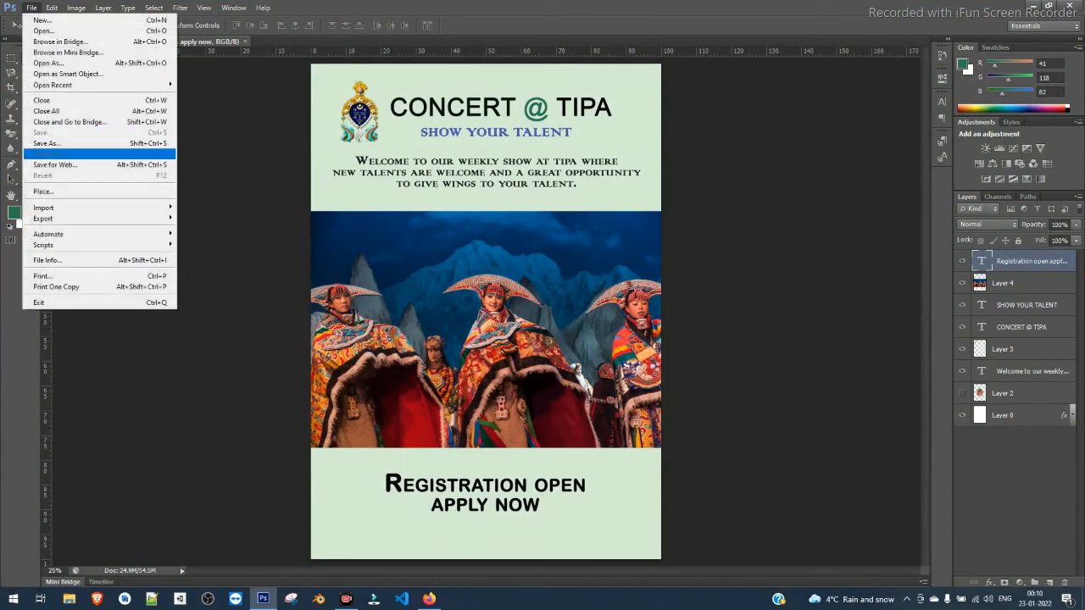
click(42, 141)
click(706, 169)
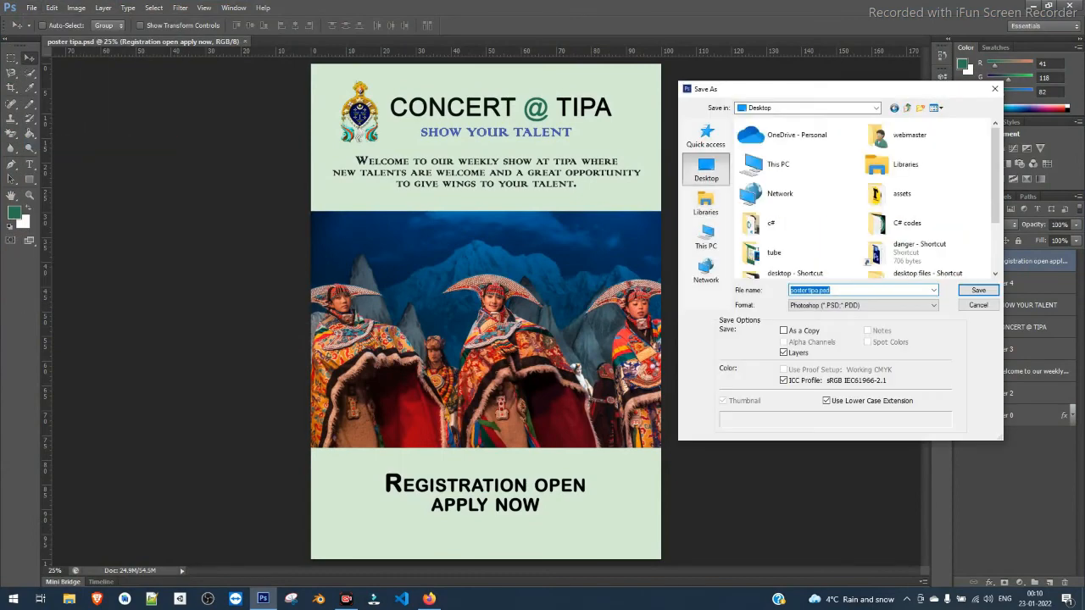
click(860, 305)
click(827, 374)
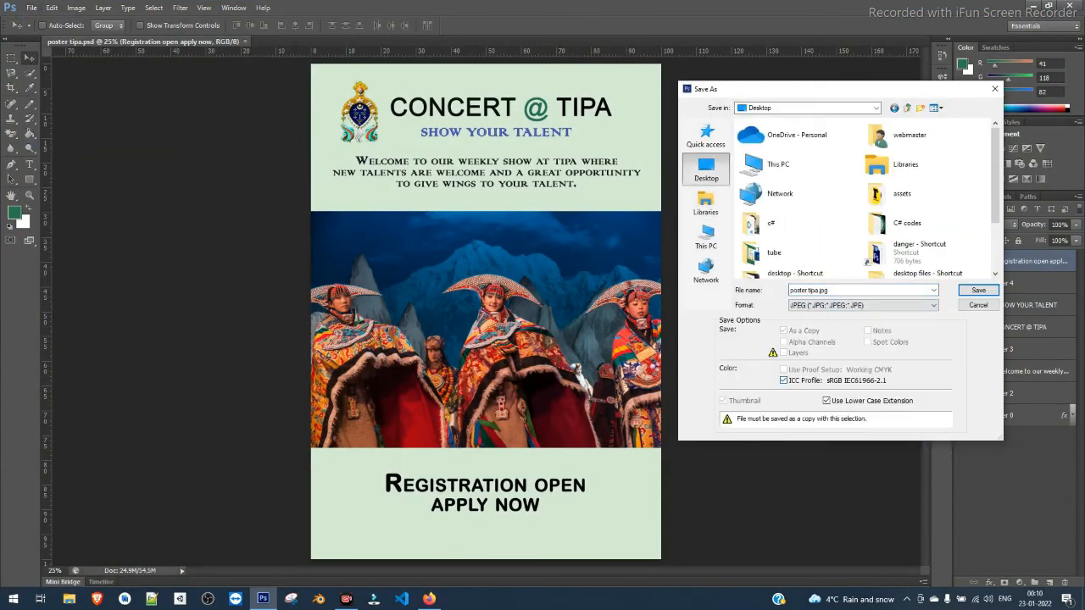
click(861, 306)
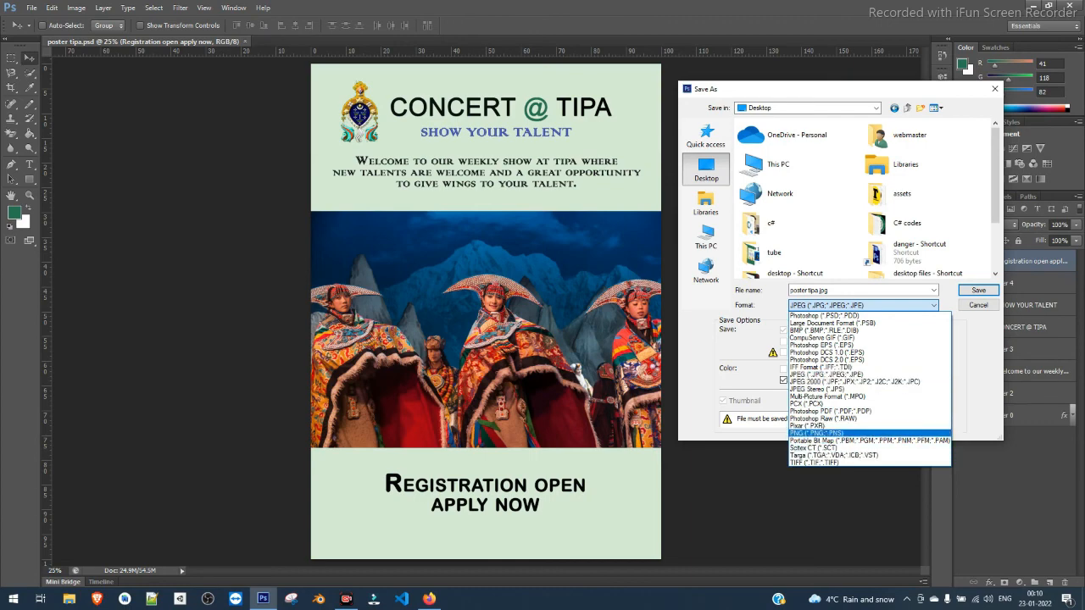
click(827, 374)
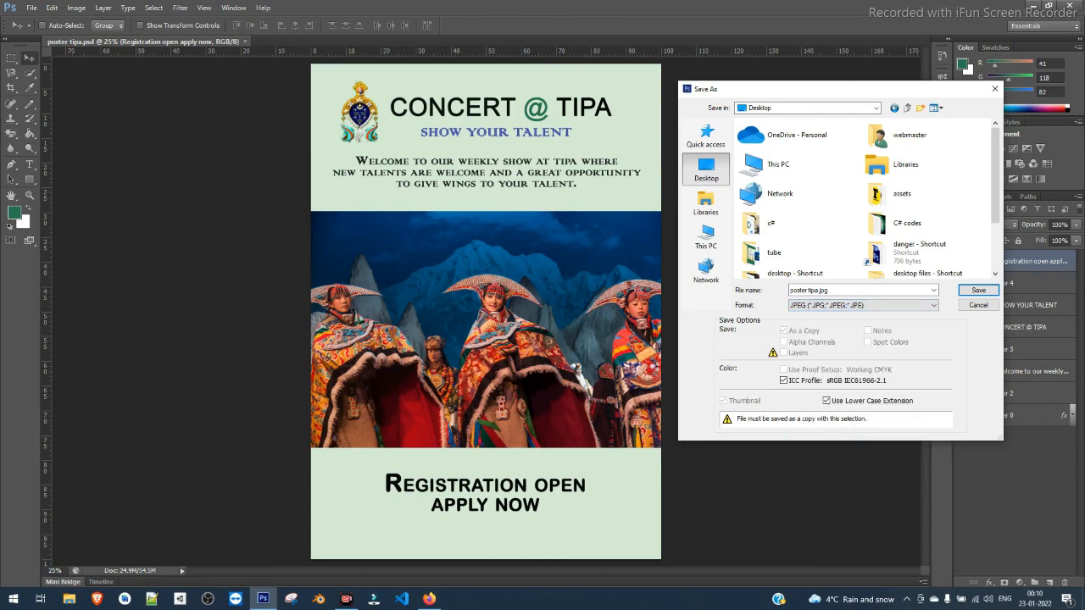
key(Return)
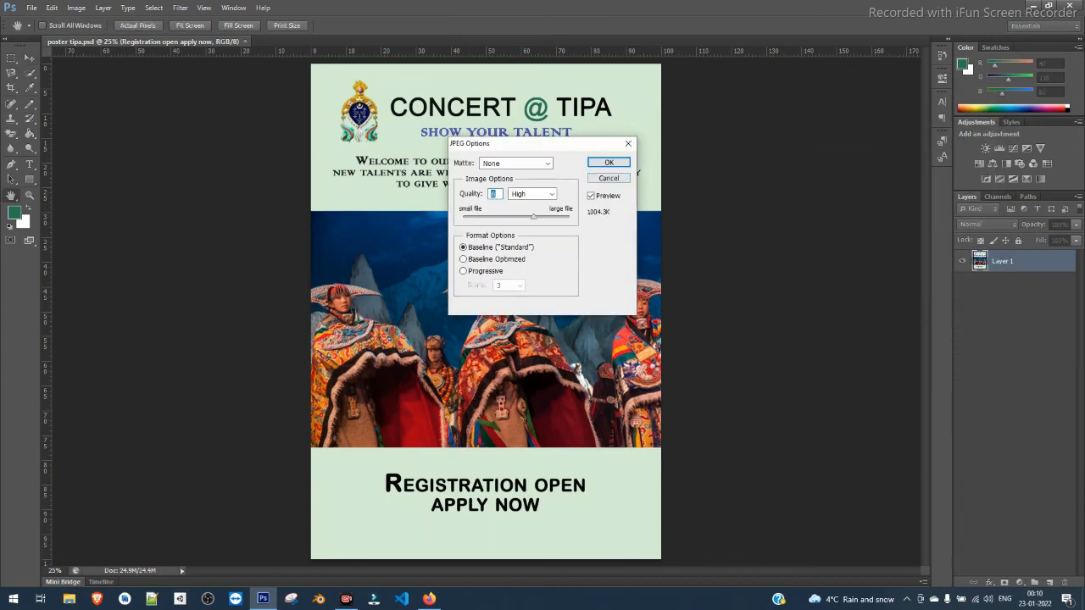
Adjust the JPEG quality value and finish saving the copy with the Baseline ("Standard") format option.
key(Down)
key(Down)
key(Down)
key(Up)
key(Up)
key(Up)
key(Up)
key(Return)
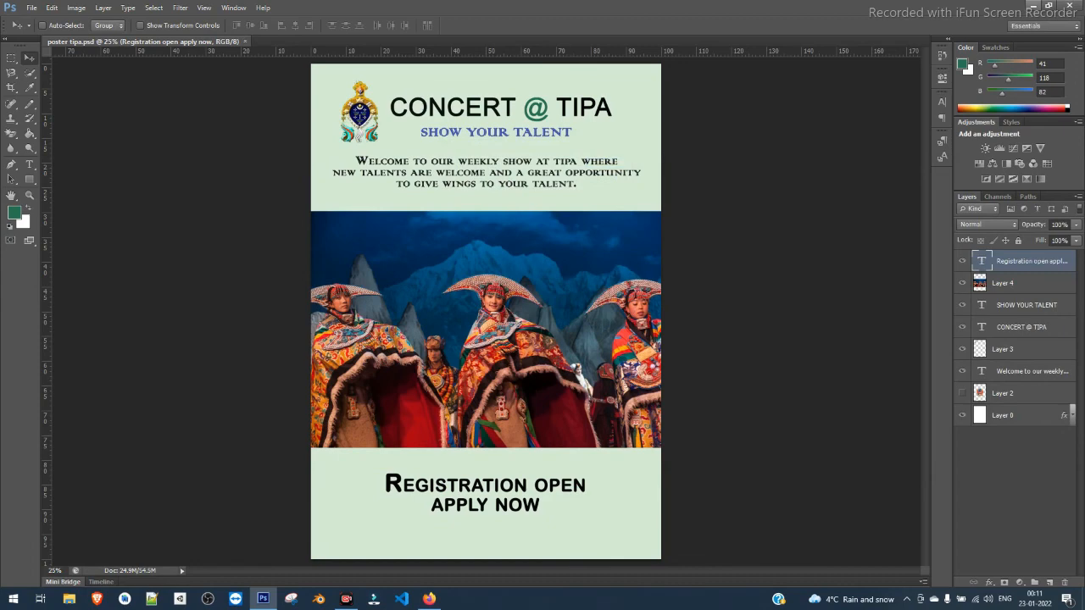
Go to the desktop, refresh it and open the saved JPEG of the poster in Photos.
click(1034, 6)
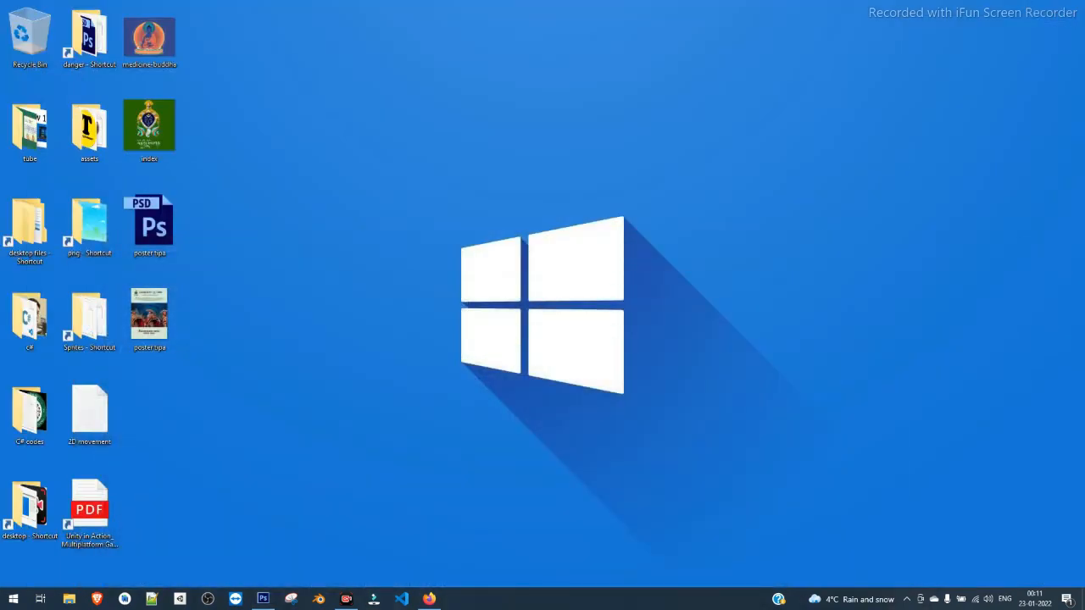
right_click(320, 265)
click(350, 299)
double_click(149, 318)
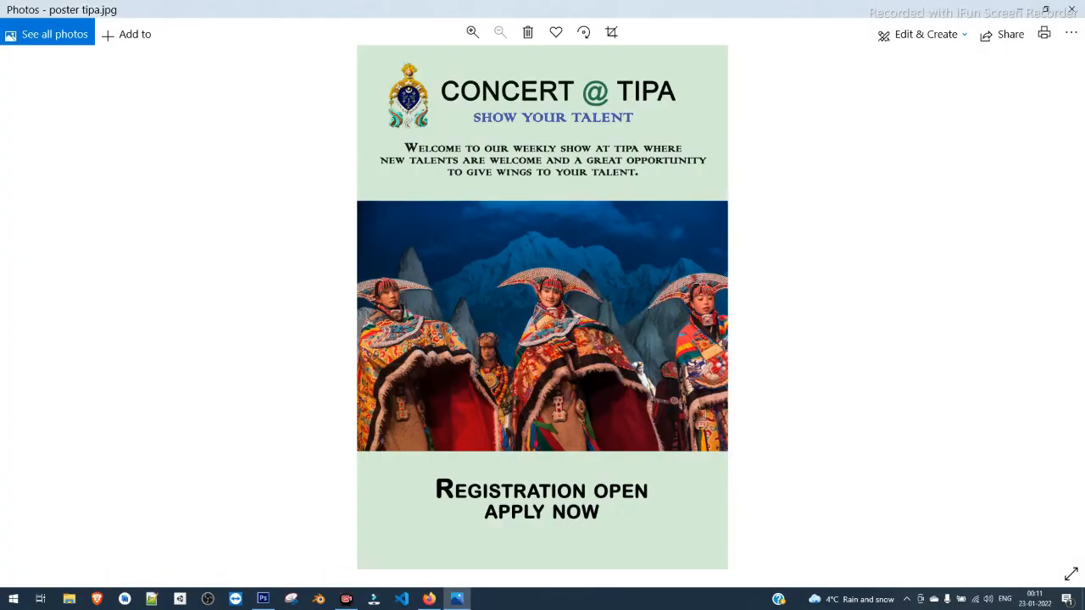
Bring up the print dialog for the poster image and dismiss it without printing, inspect the picture up close and close Photos.
click(1044, 34)
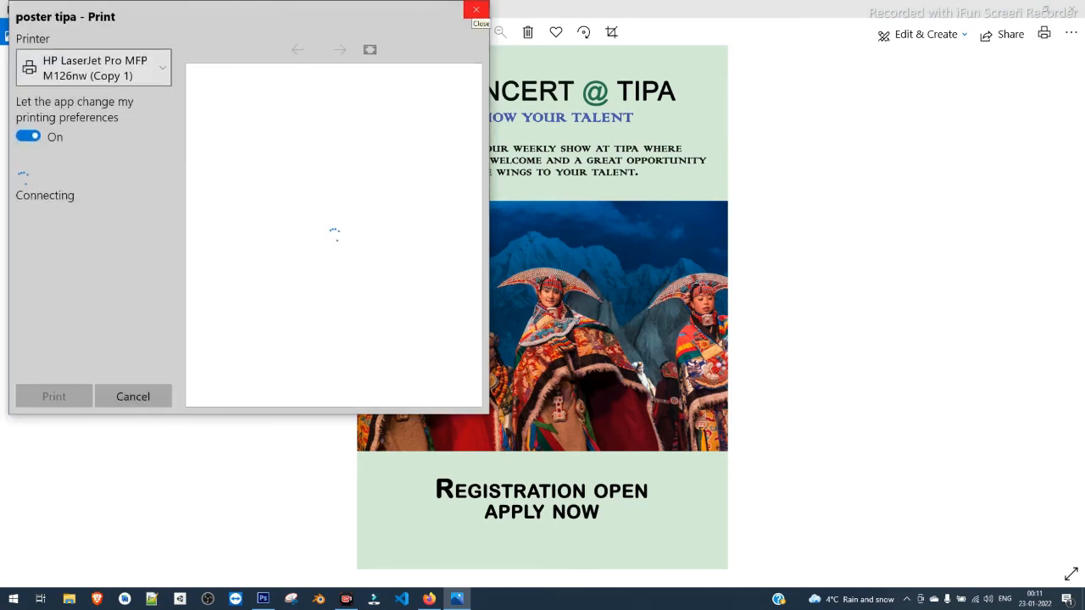
click(476, 9)
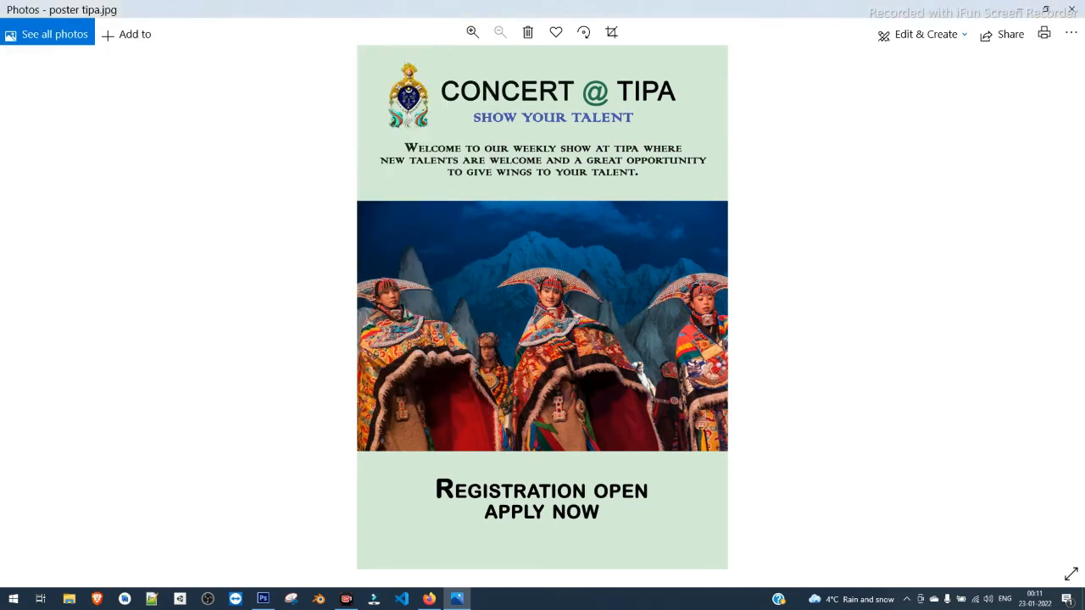
key(ctrl+plus)
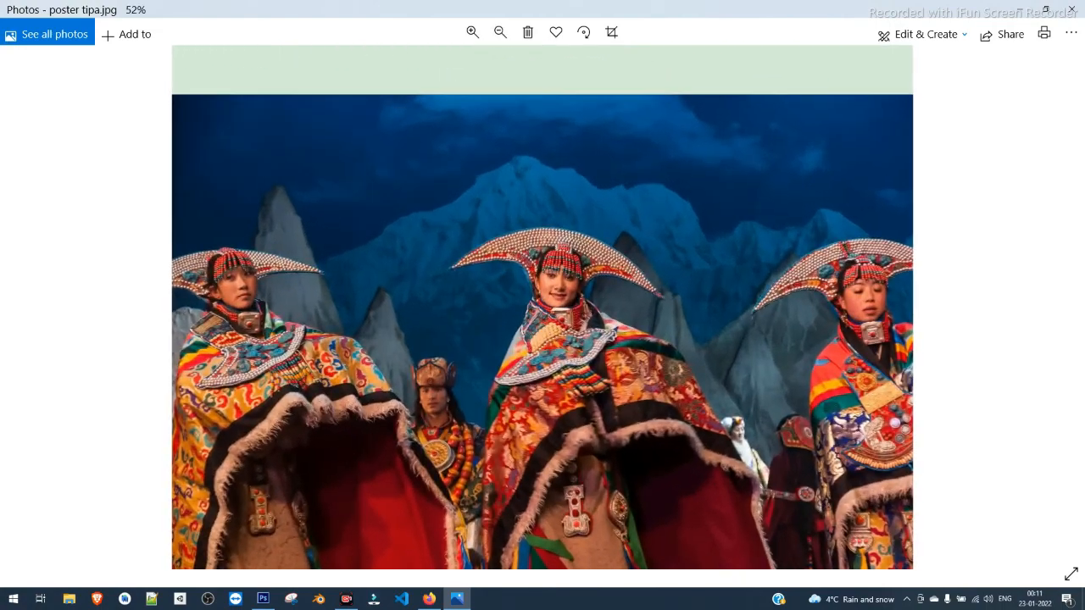
key(ctrl+minus)
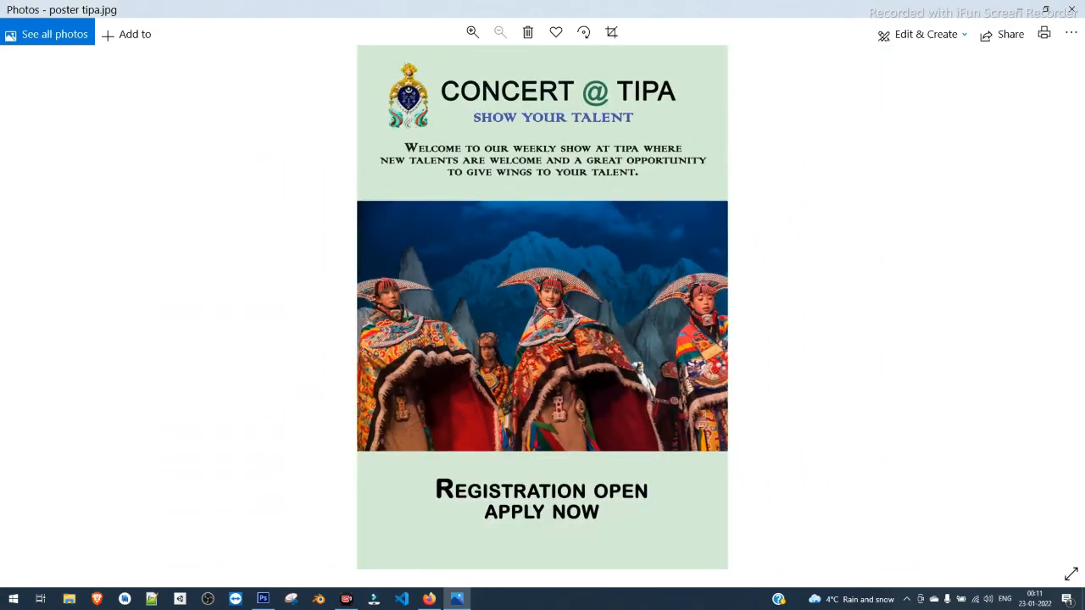
click(1071, 8)
Refresh the desktop, view the poster JPEG in Photos once more and close it.
right_click(352, 253)
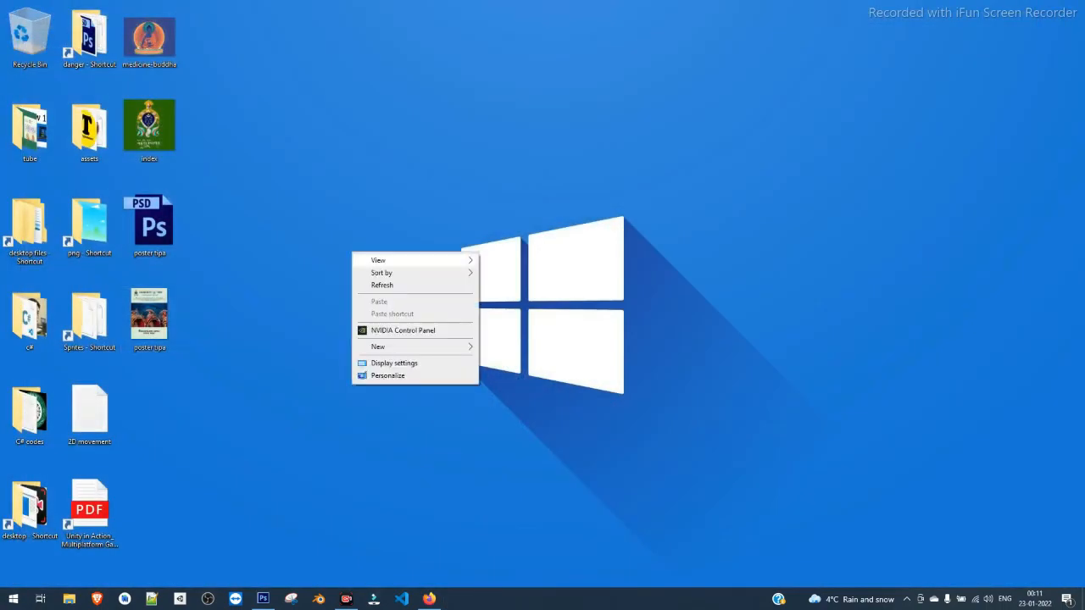
click(381, 285)
double_click(149, 318)
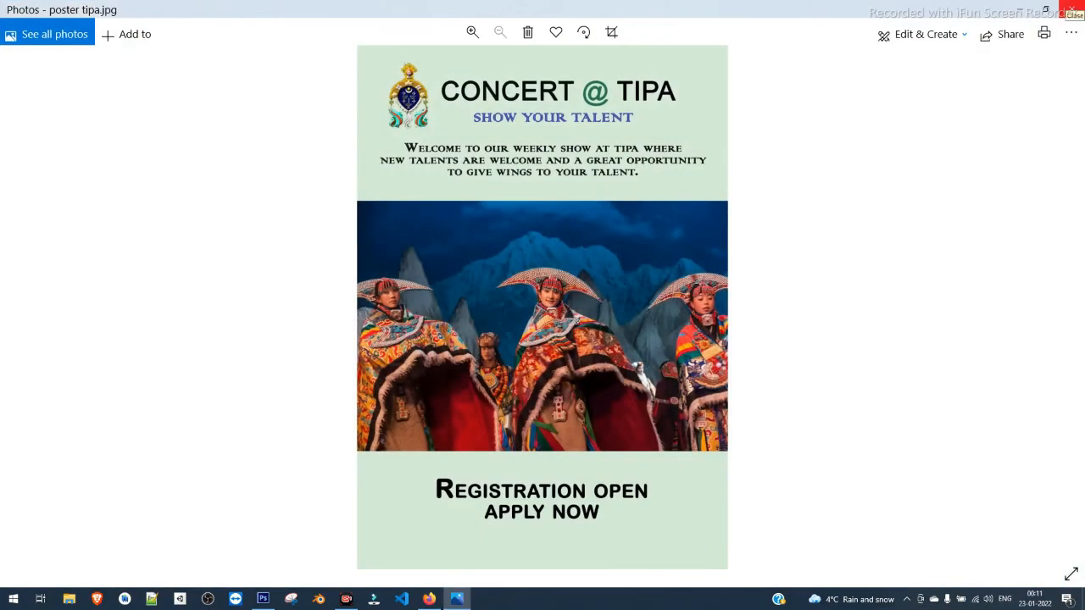
click(1072, 10)
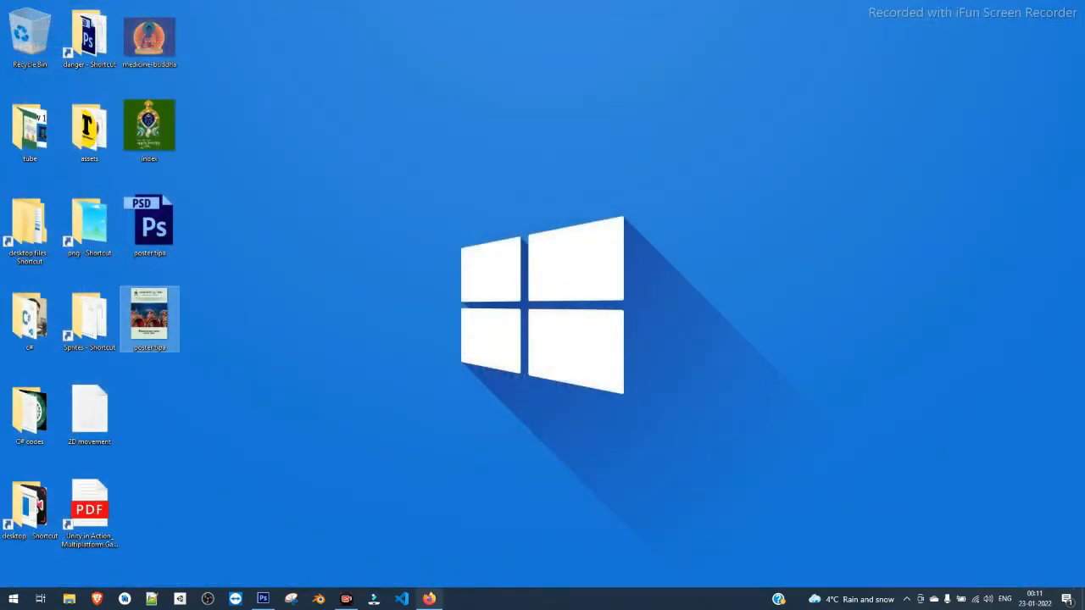
Open poster tipa.psd from the desktop in Photoshop and hide the "Welcome to our weekly..." text layer.
click(263, 598)
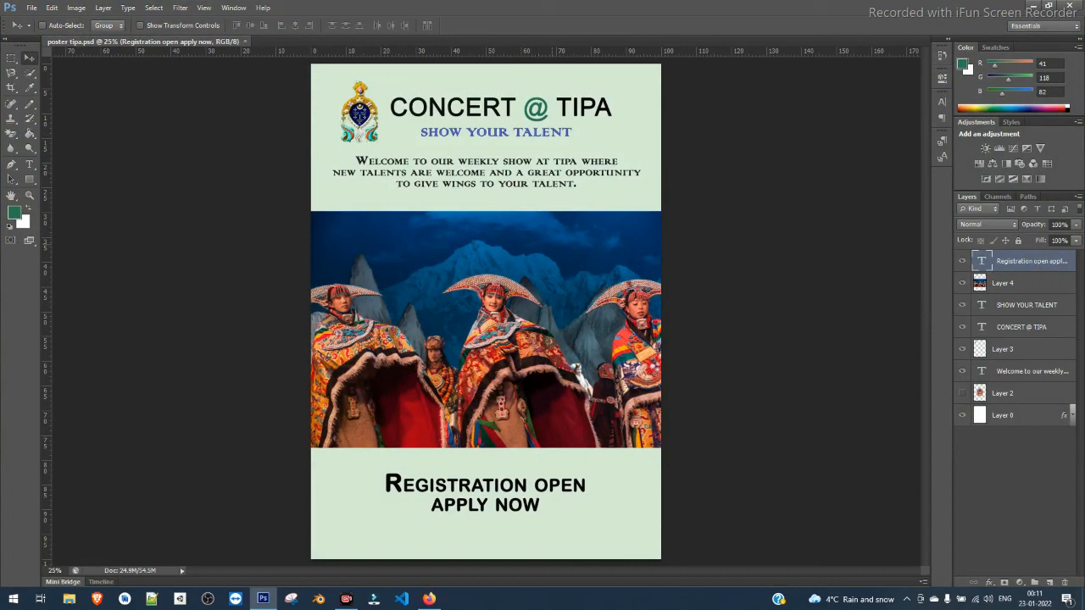
click(1033, 4)
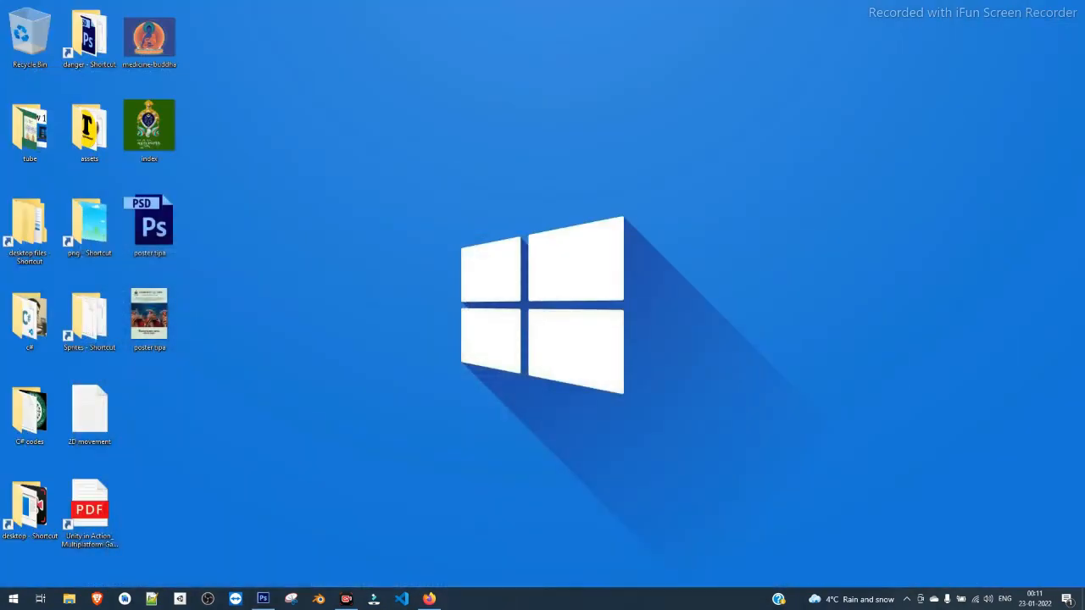
double_click(150, 224)
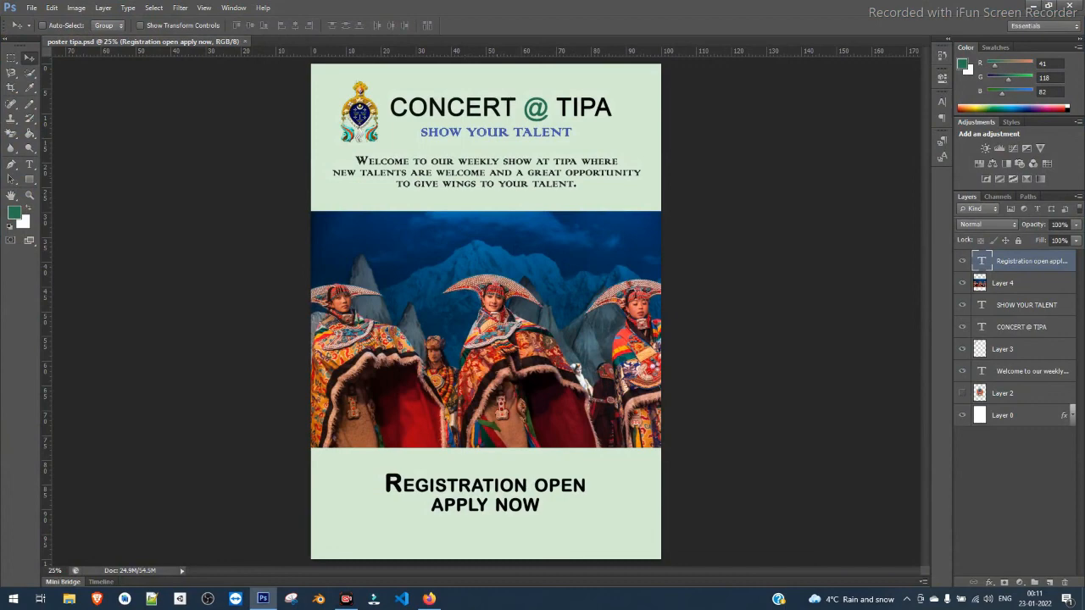
click(1032, 371)
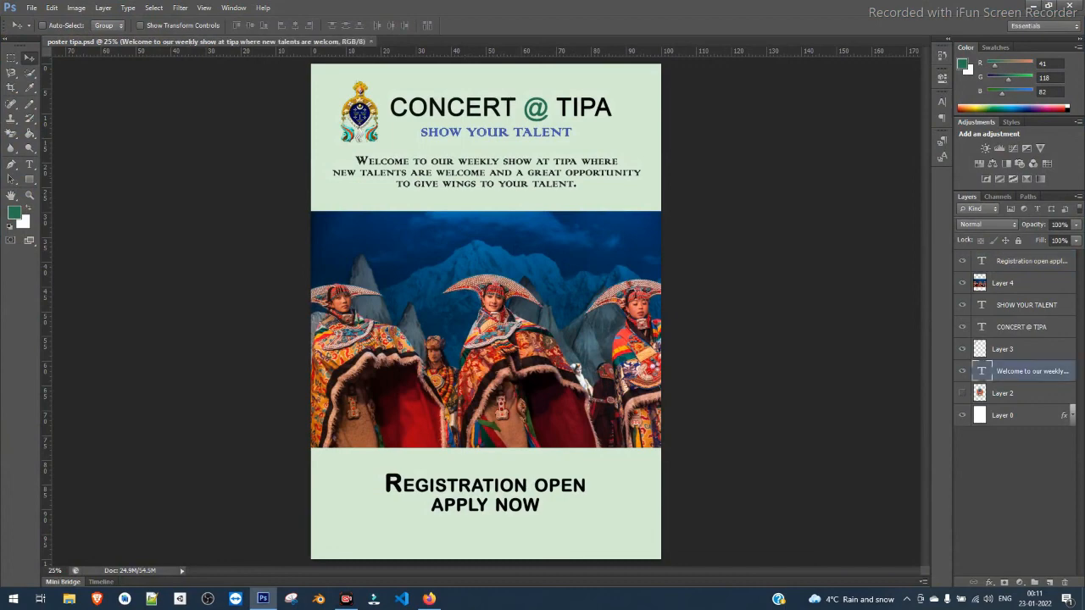
click(962, 371)
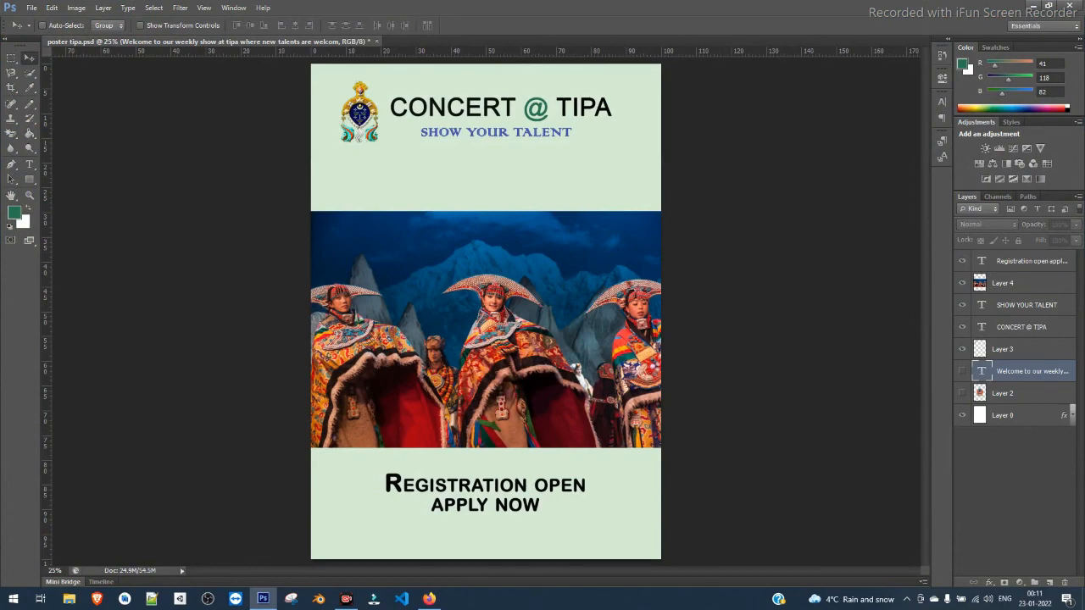
Try different green shades for the Color Overlay on Layer 0, then cancel the color and layer style changes.
click(1025, 415)
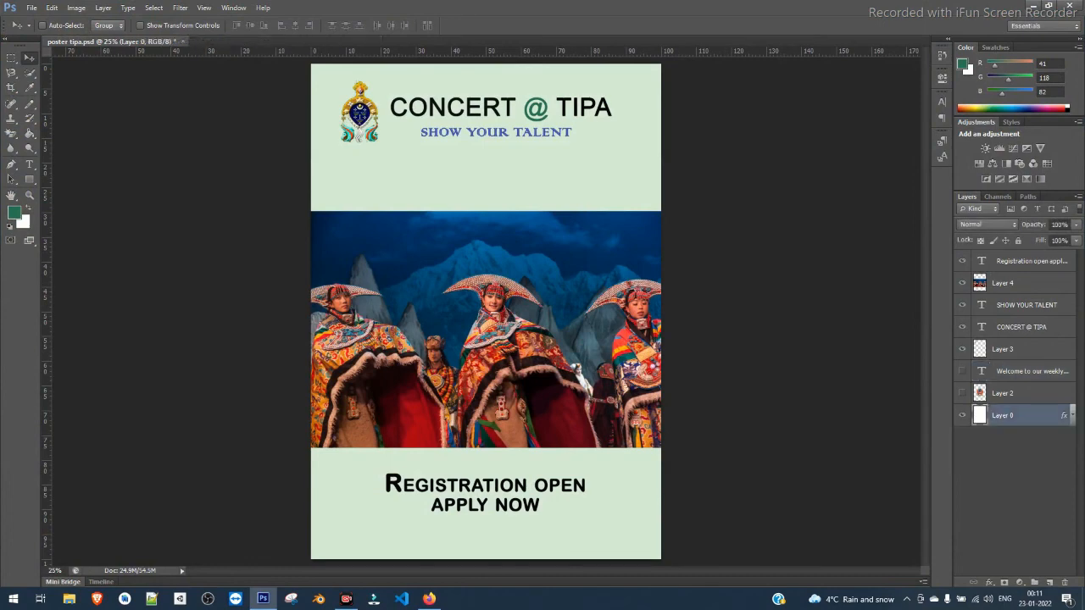
double_click(1025, 416)
click(743, 246)
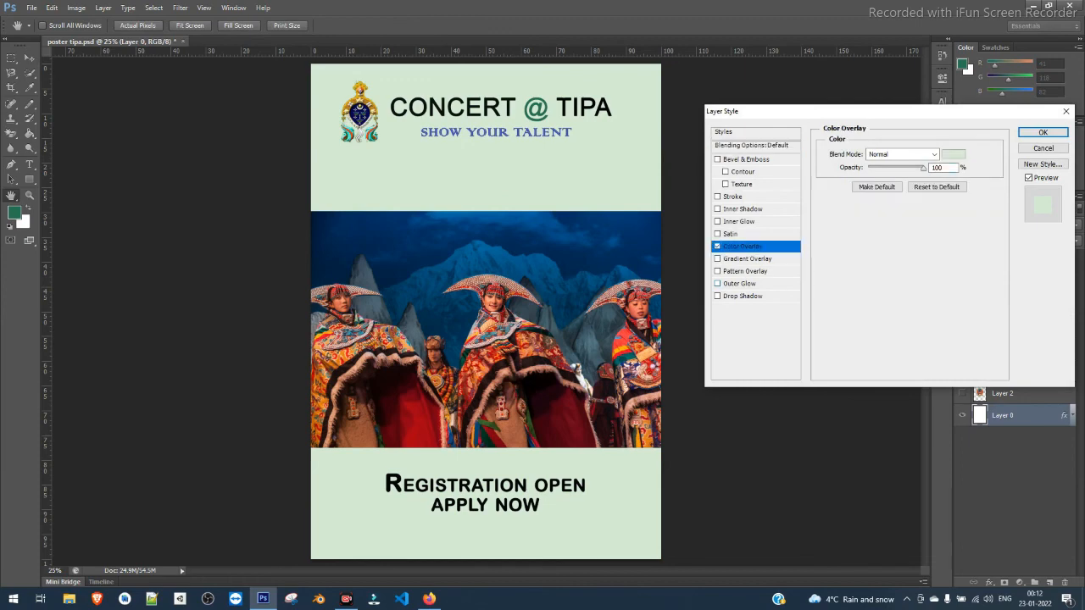
click(953, 153)
click(751, 244)
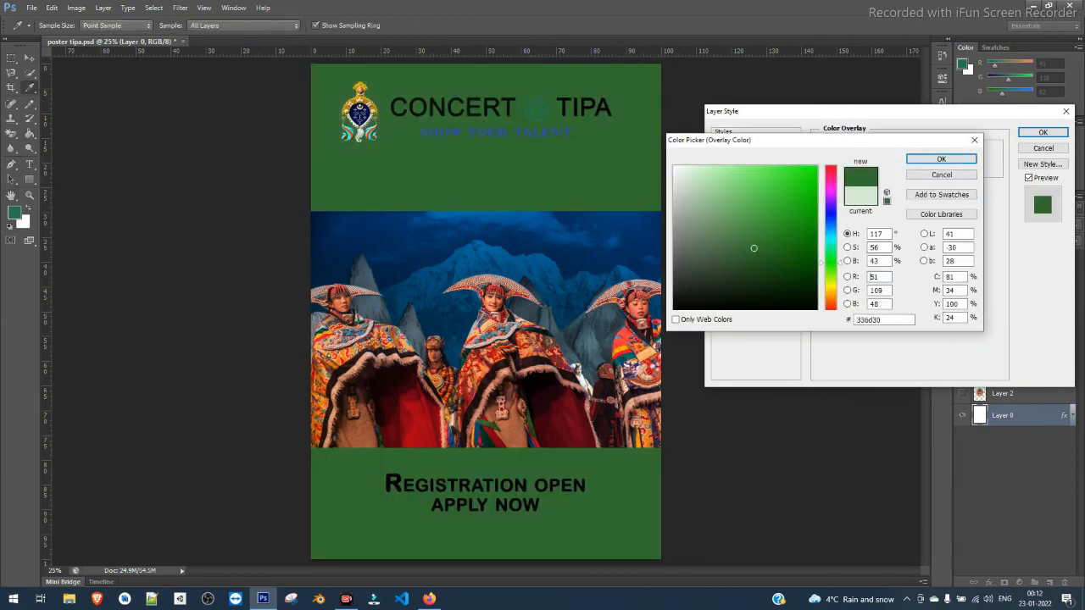
click(797, 208)
click(694, 194)
drag(693, 194, 677, 171)
click(754, 190)
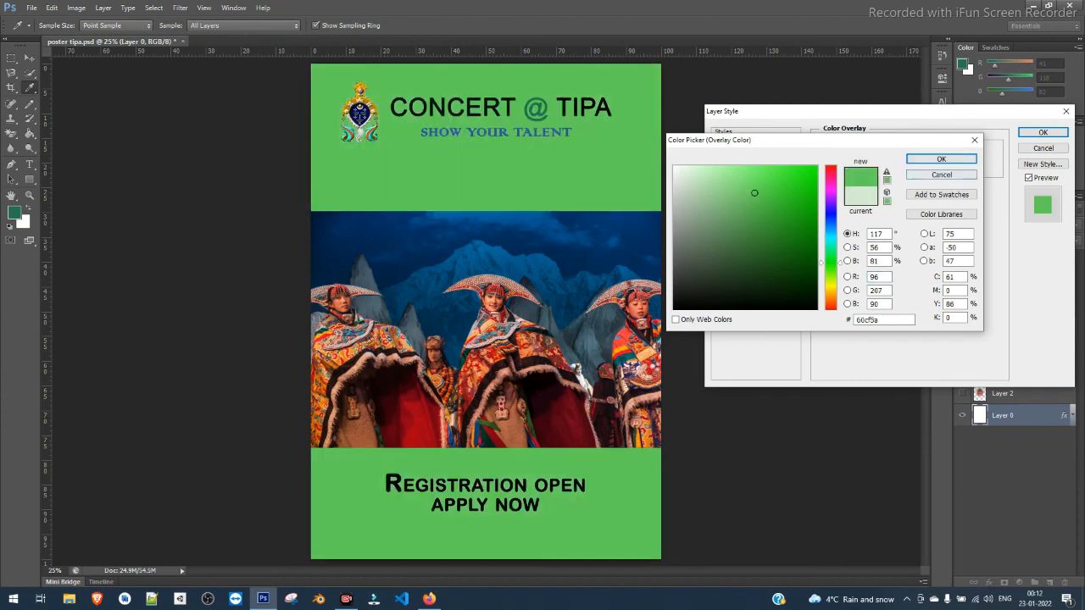
click(966, 175)
click(1042, 149)
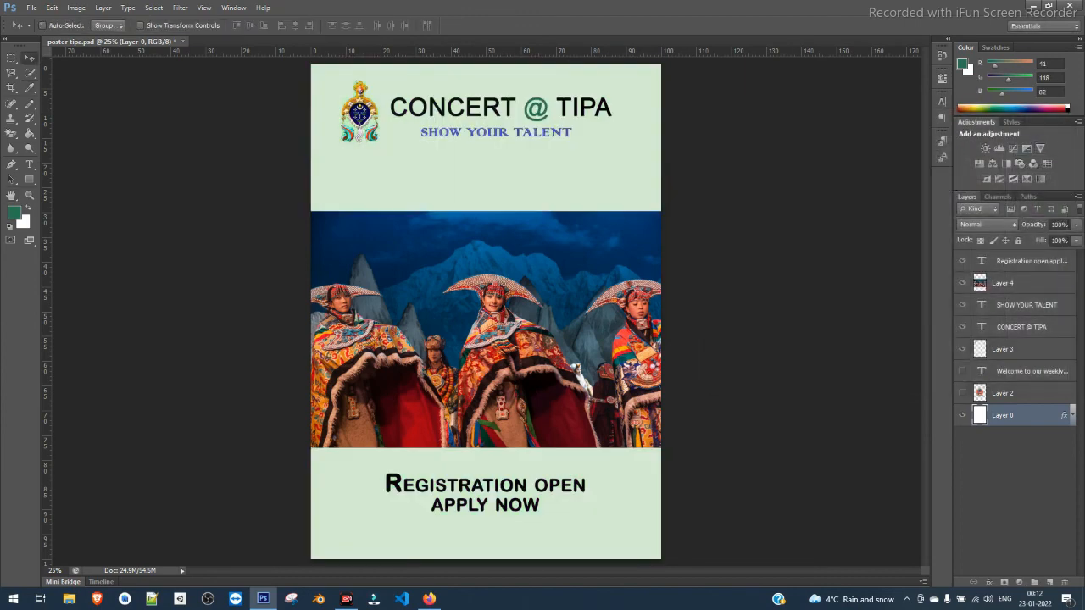
Select several layers, ending on CONCERT @ TIPA, and toggle the visibility of Layer 3 off and on.
click(1017, 393)
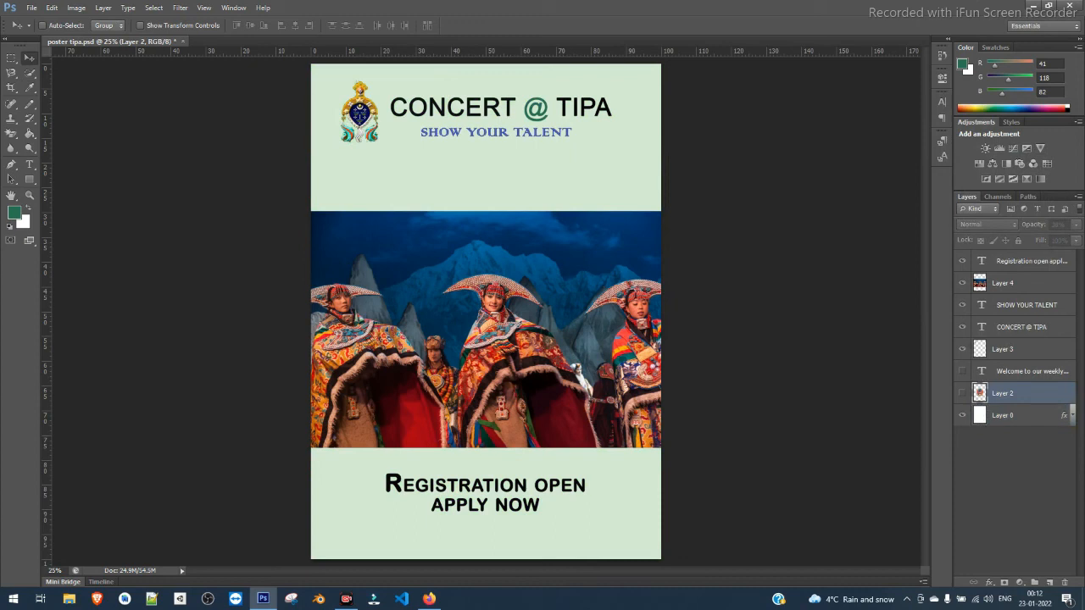
click(1017, 348)
click(1017, 326)
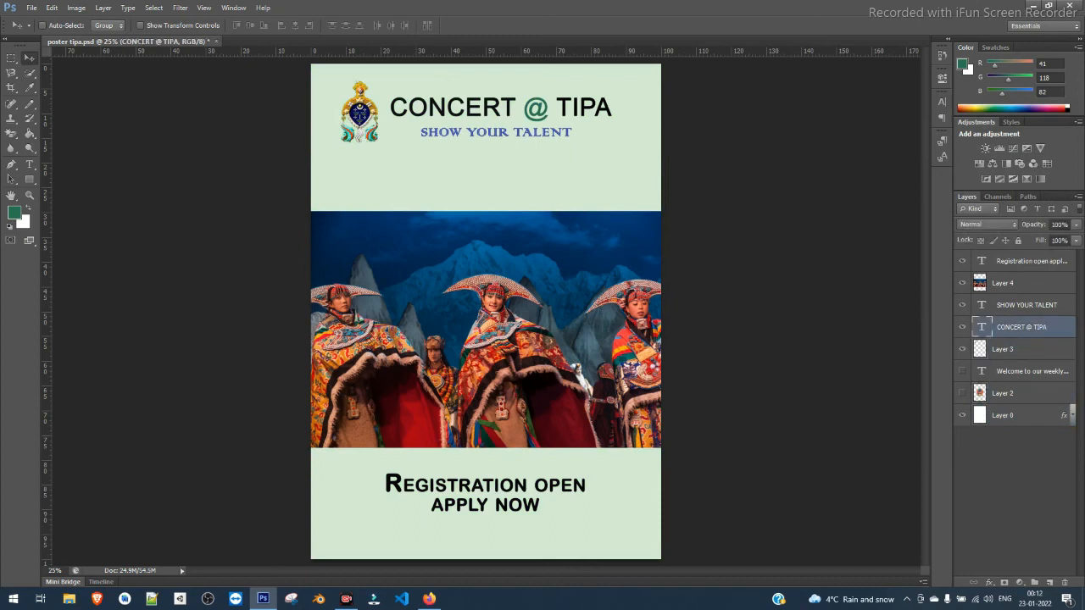
click(963, 349)
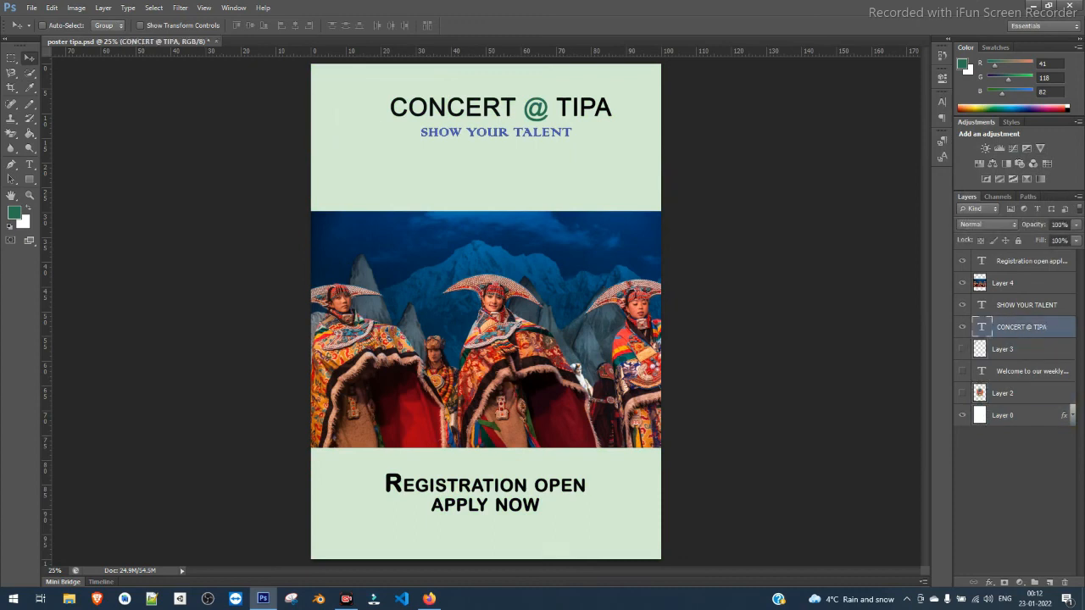
click(962, 349)
click(962, 348)
click(962, 349)
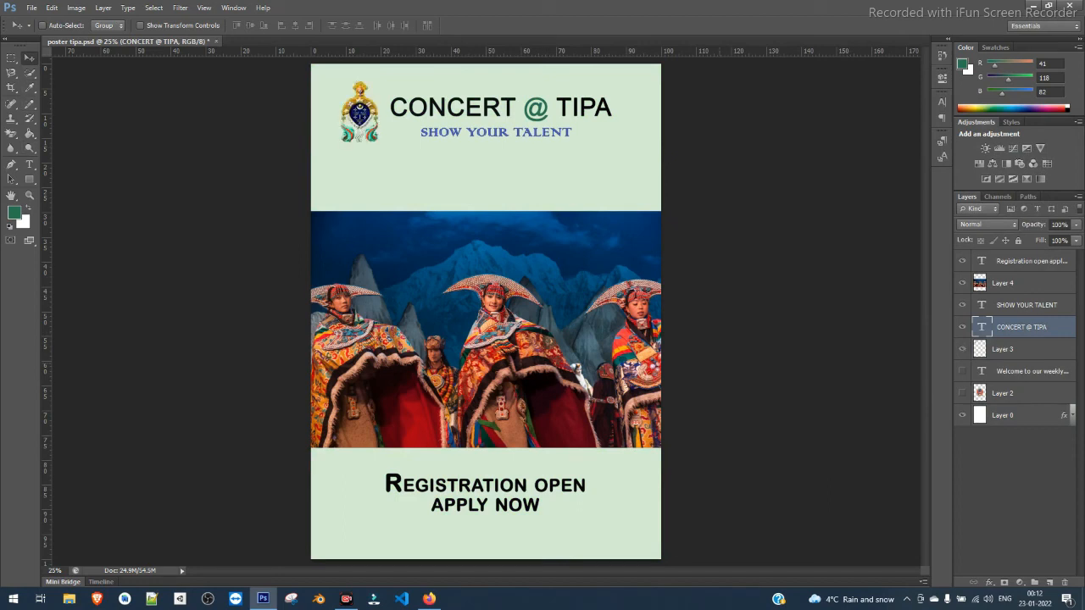
Close poster tipa.psd without saving the changes, minimize Photoshop and bring up the desktop's context options.
click(216, 41)
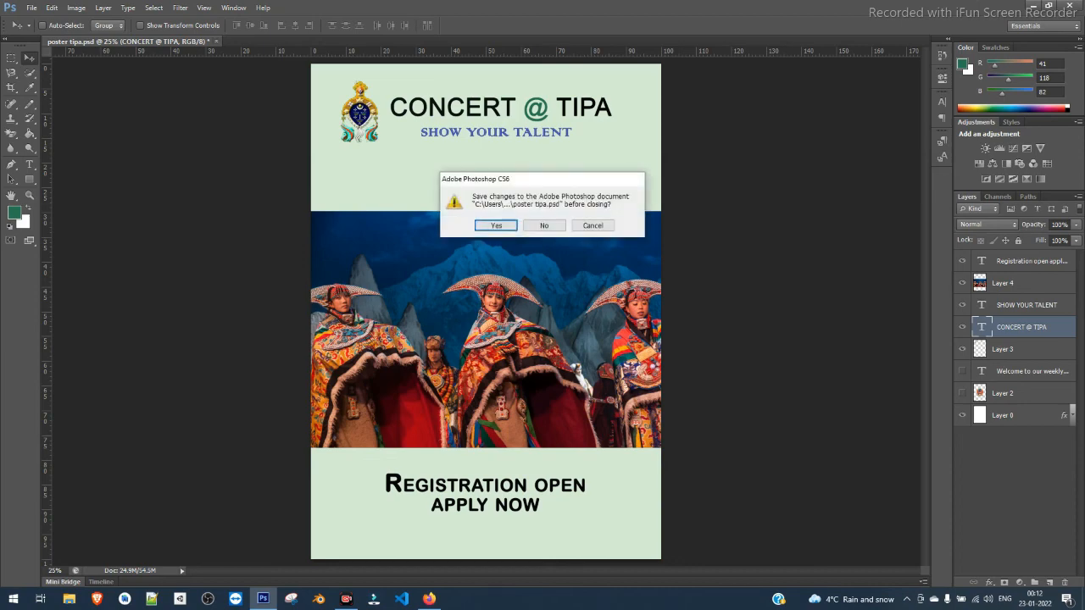
click(544, 225)
click(1033, 5)
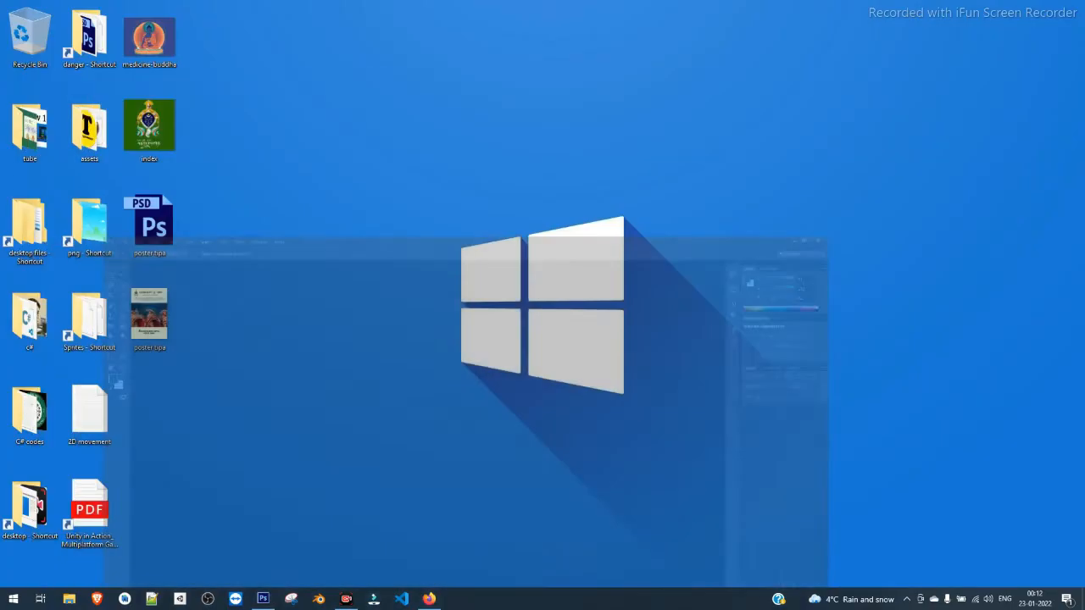
right_click(356, 264)
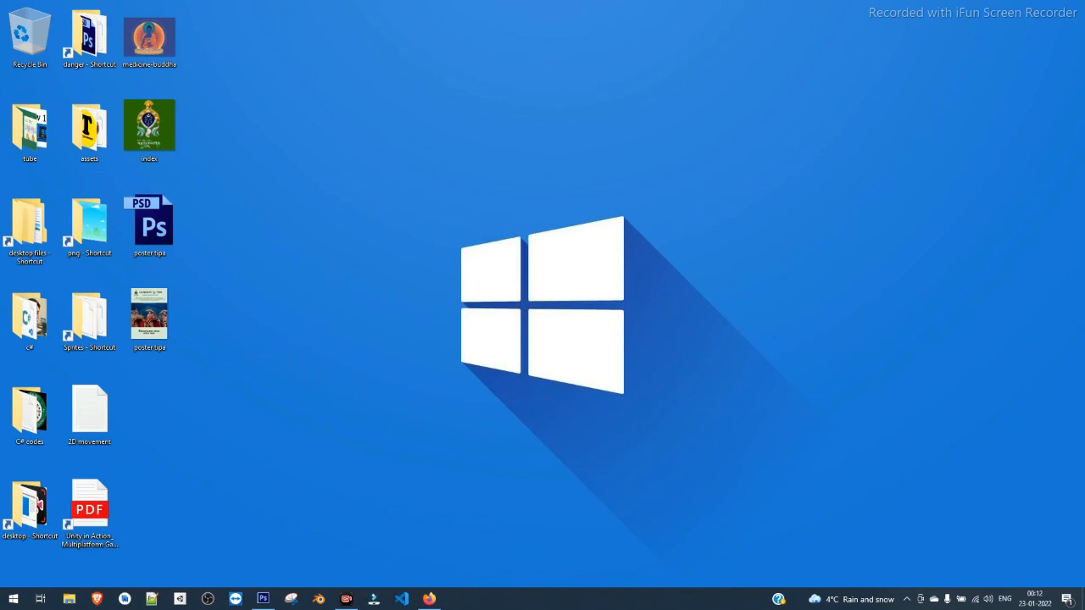